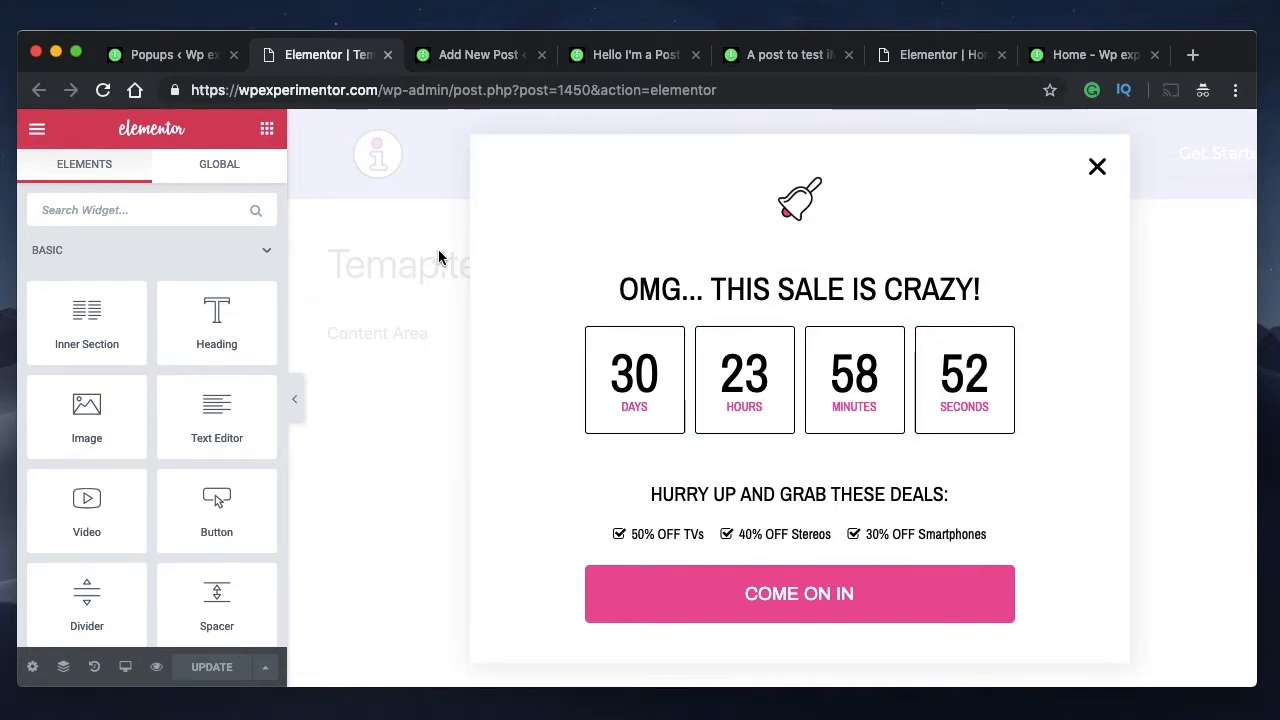
Look over the Hello I'm a Post draft, its published page and the post on iMessage Bubbles
click(500, 52)
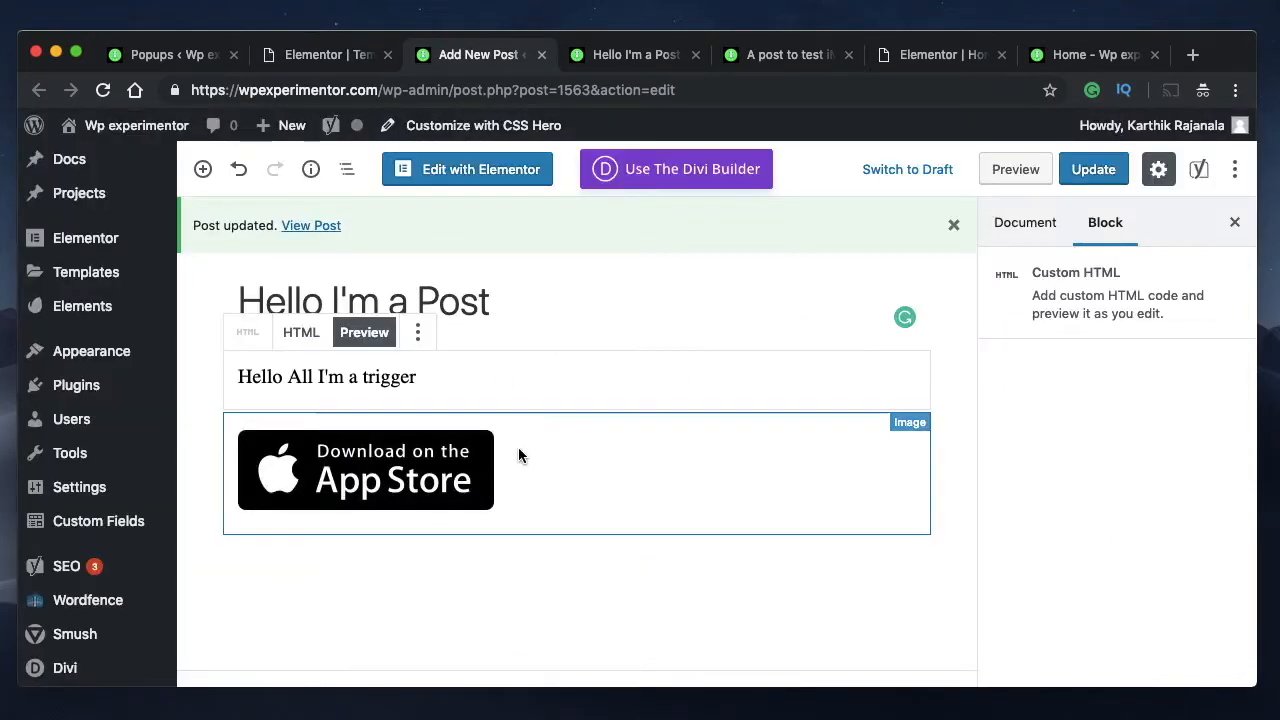
click(640, 58)
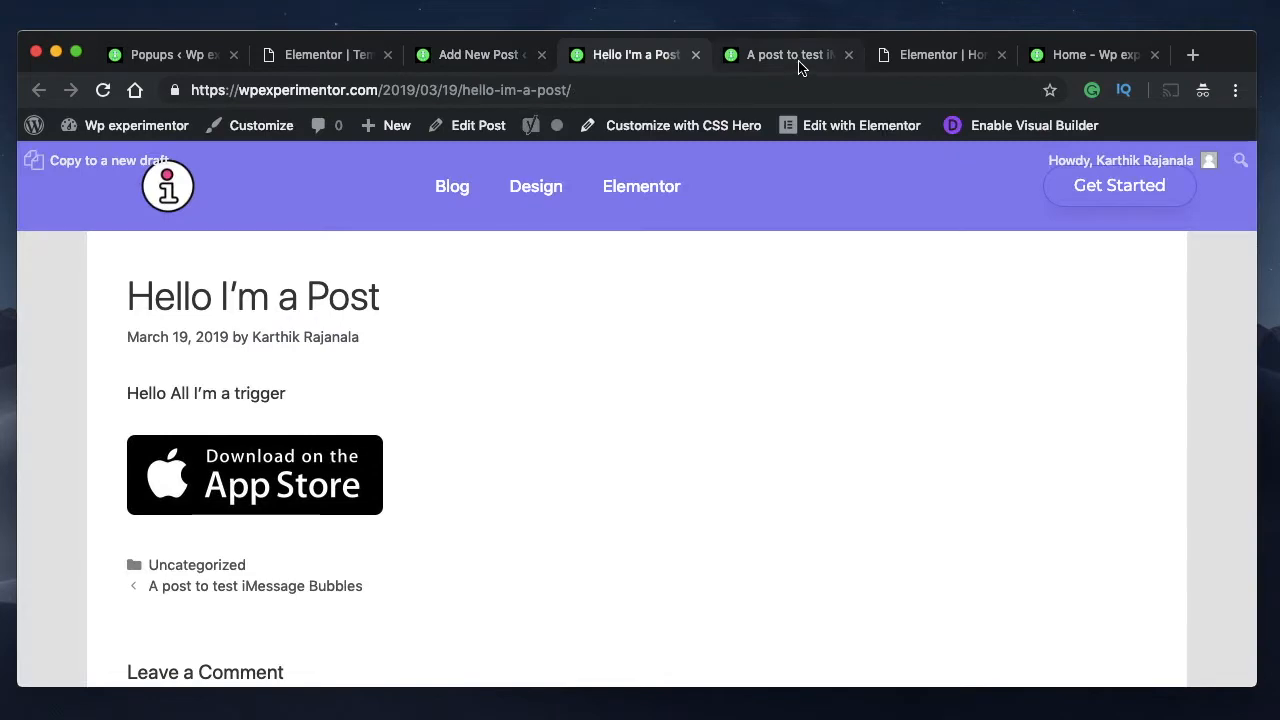
click(797, 58)
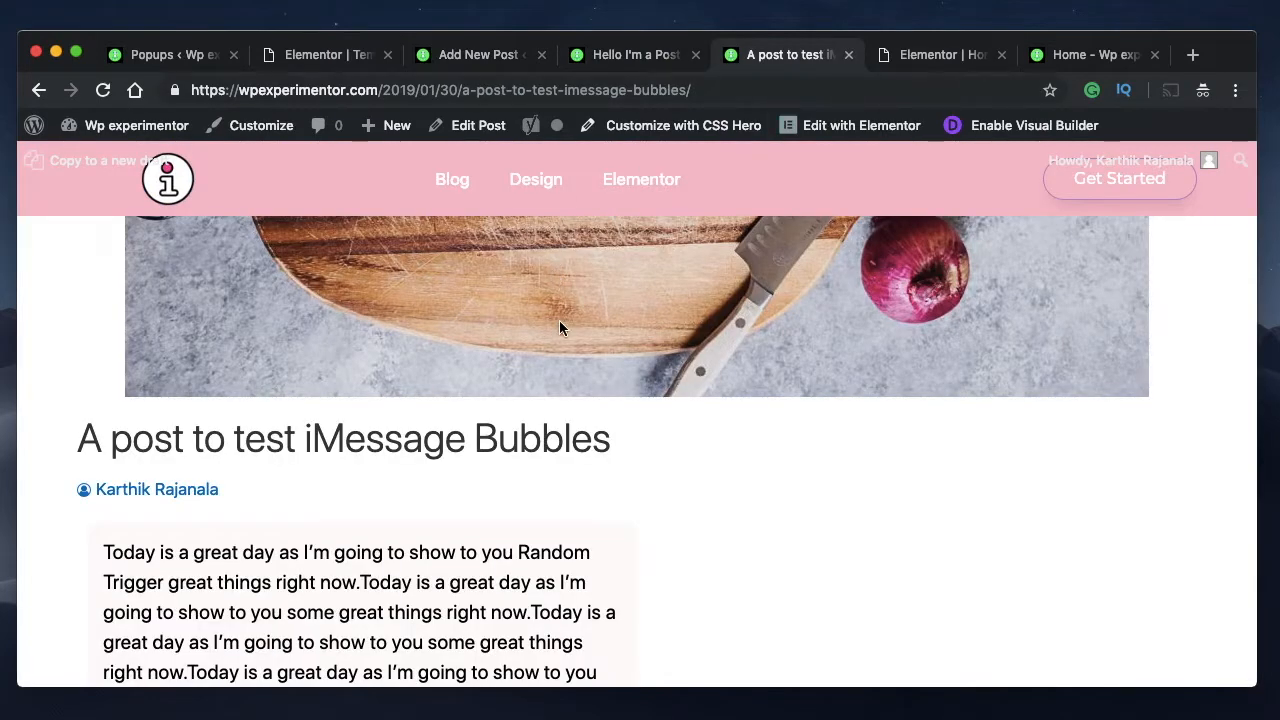
Return to the popup template and bring up the Open By Selector option in its advanced popup settings
click(331, 56)
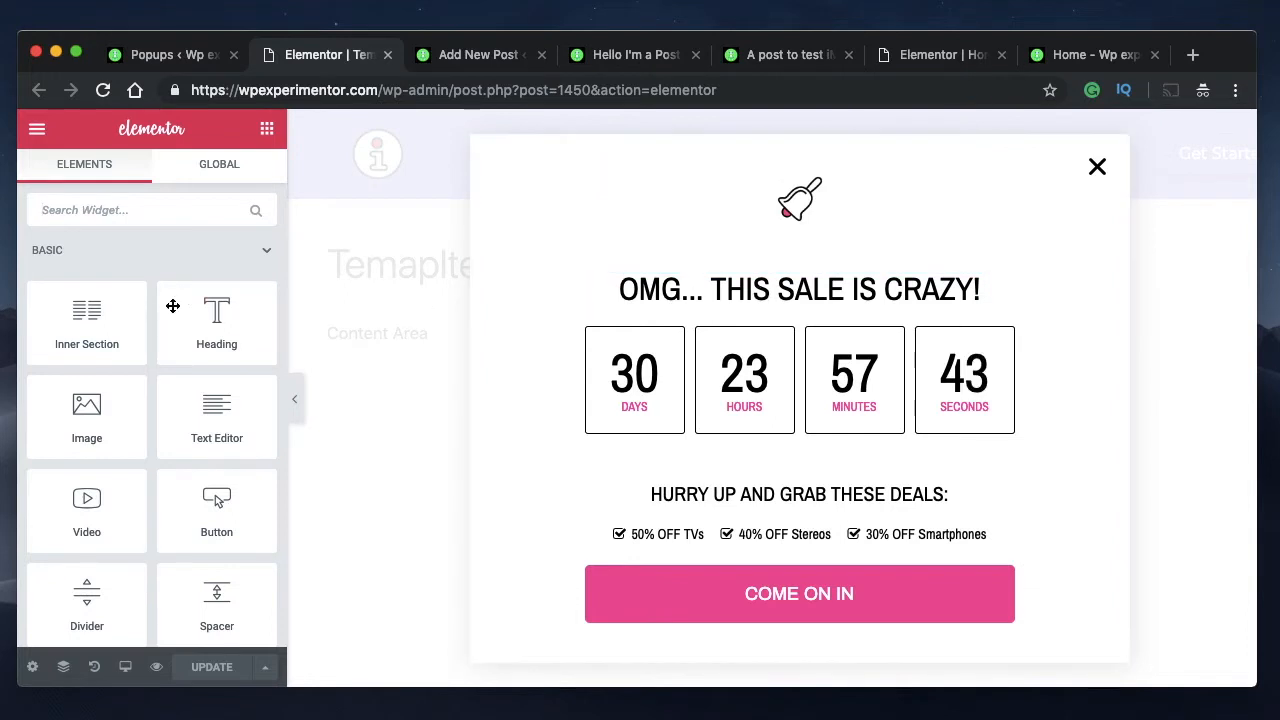
click(34, 668)
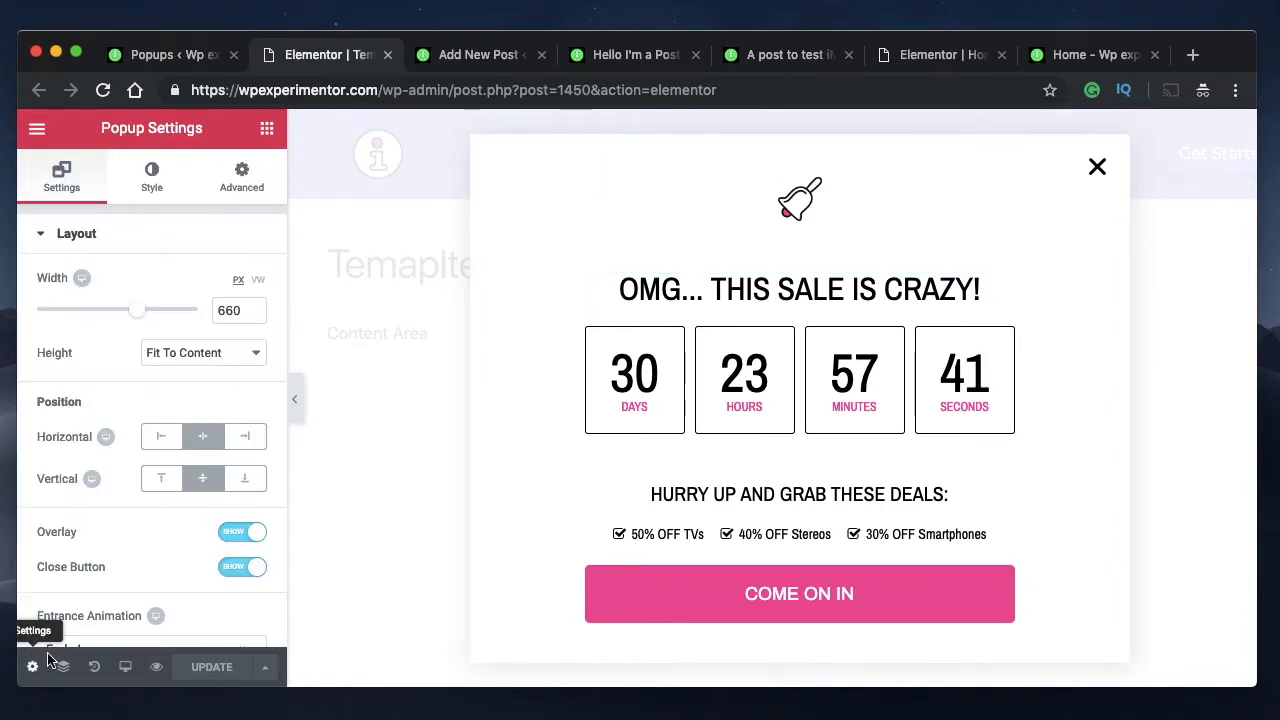
scroll(179, 367, down, 1)
scroll(136, 218, up, 1)
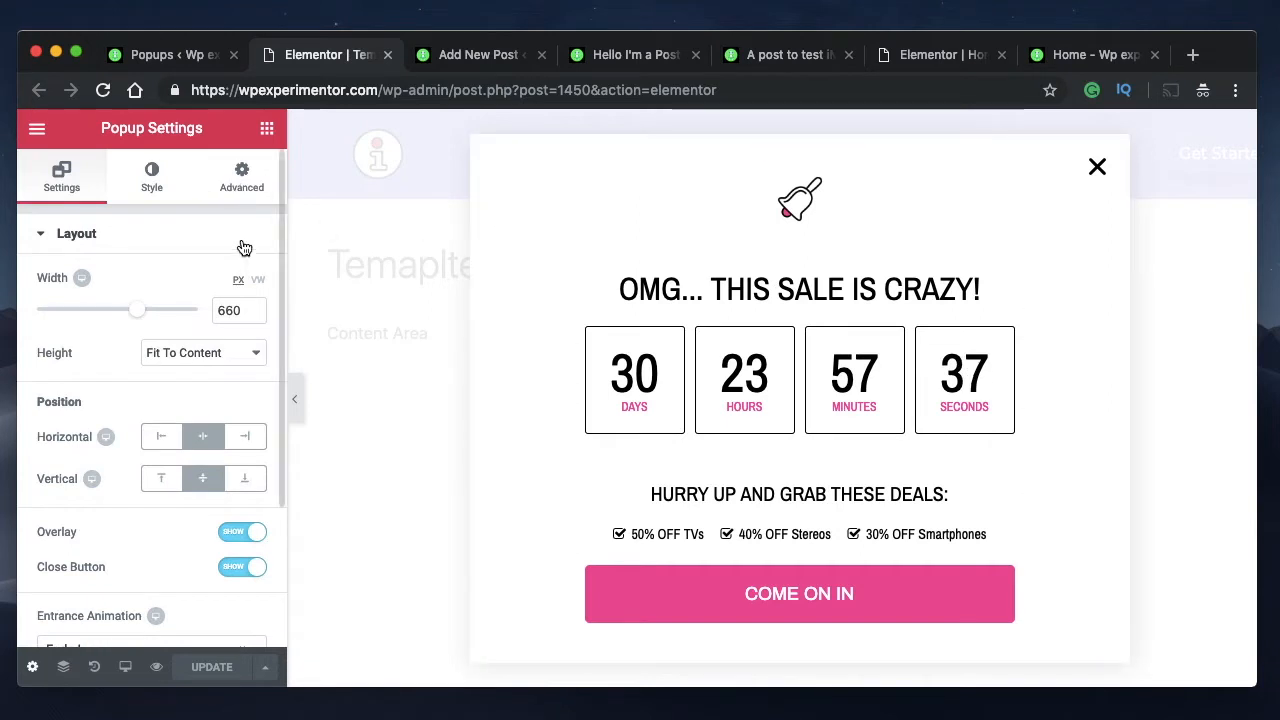
click(240, 178)
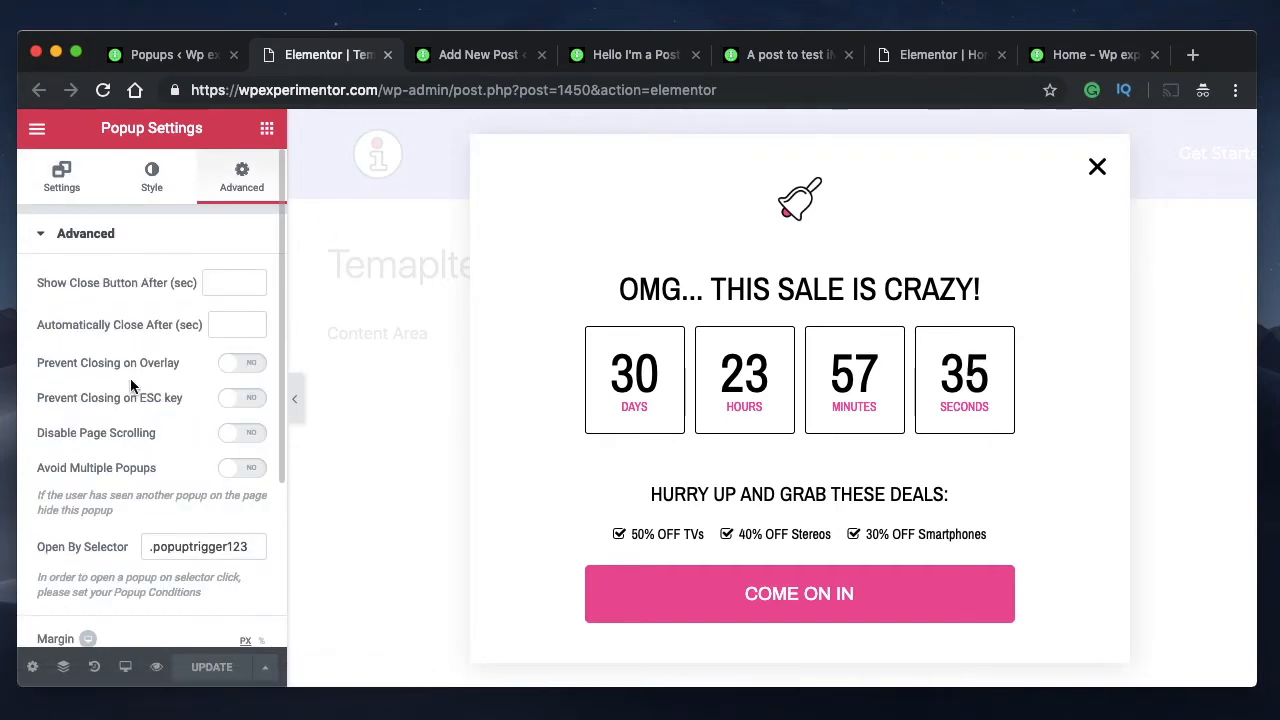
scroll(130, 378, down, 1)
click(77, 453)
triple_click(77, 453)
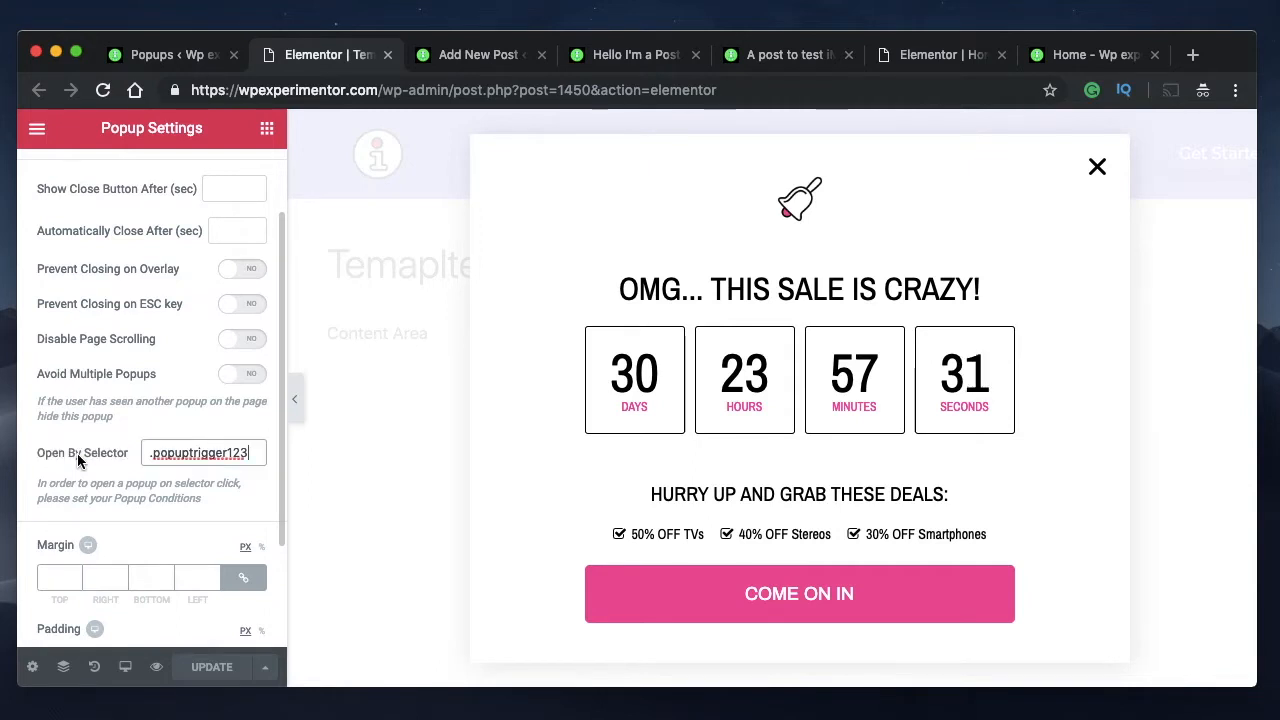
triple_click(77, 453)
double_click(77, 453)
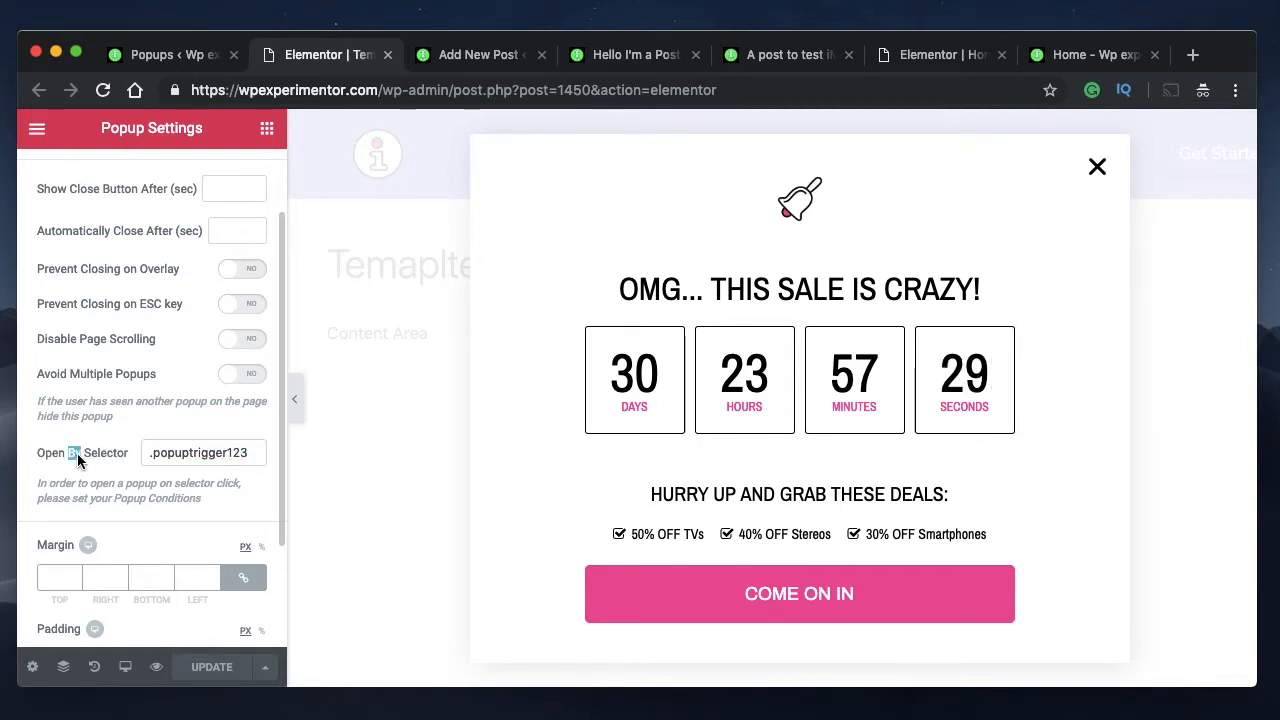
triple_click(77, 453)
Set the popup's Open By Selector to .popuptrigger123 and update the popup
triple_click(164, 450)
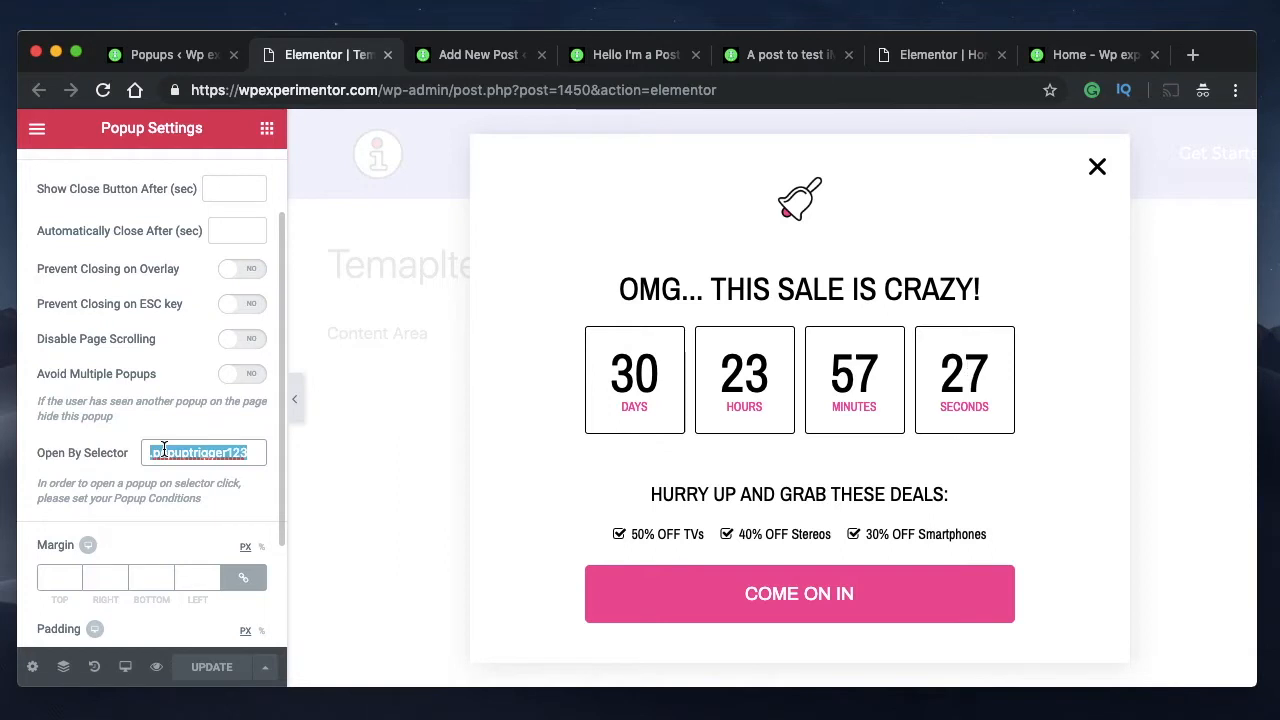
key(BackSpace)
text(.)
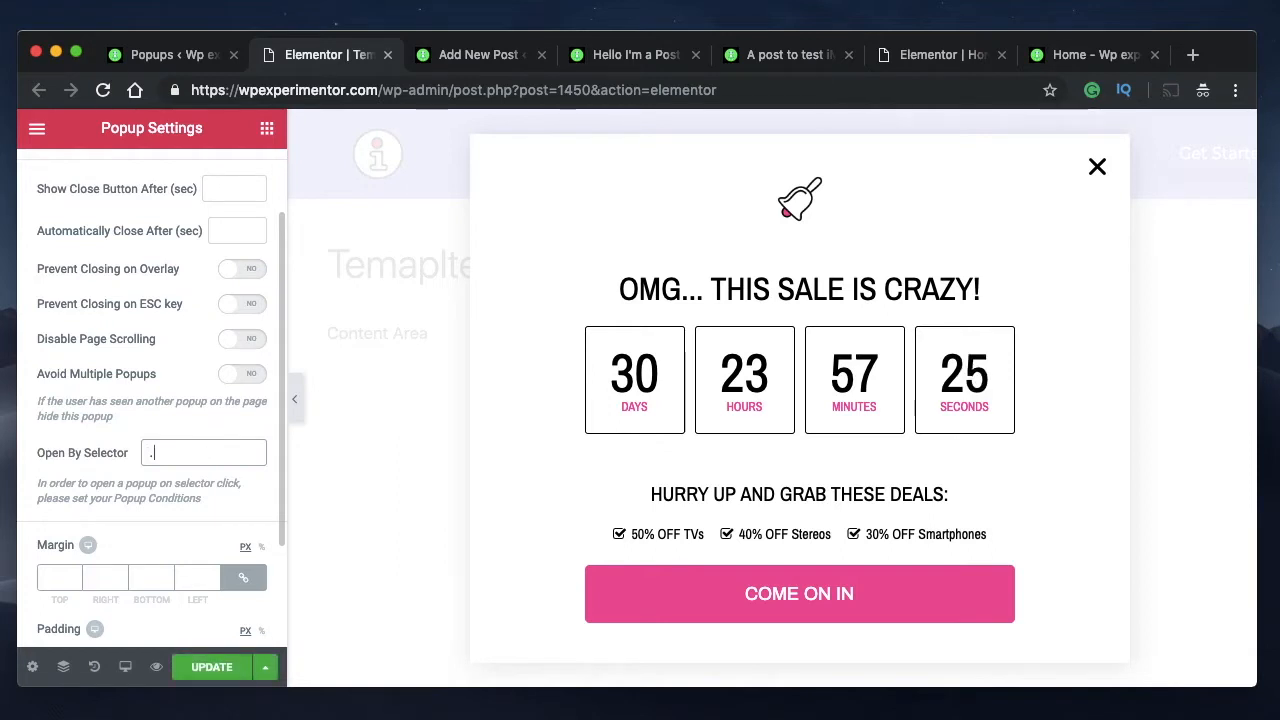
text(pop)
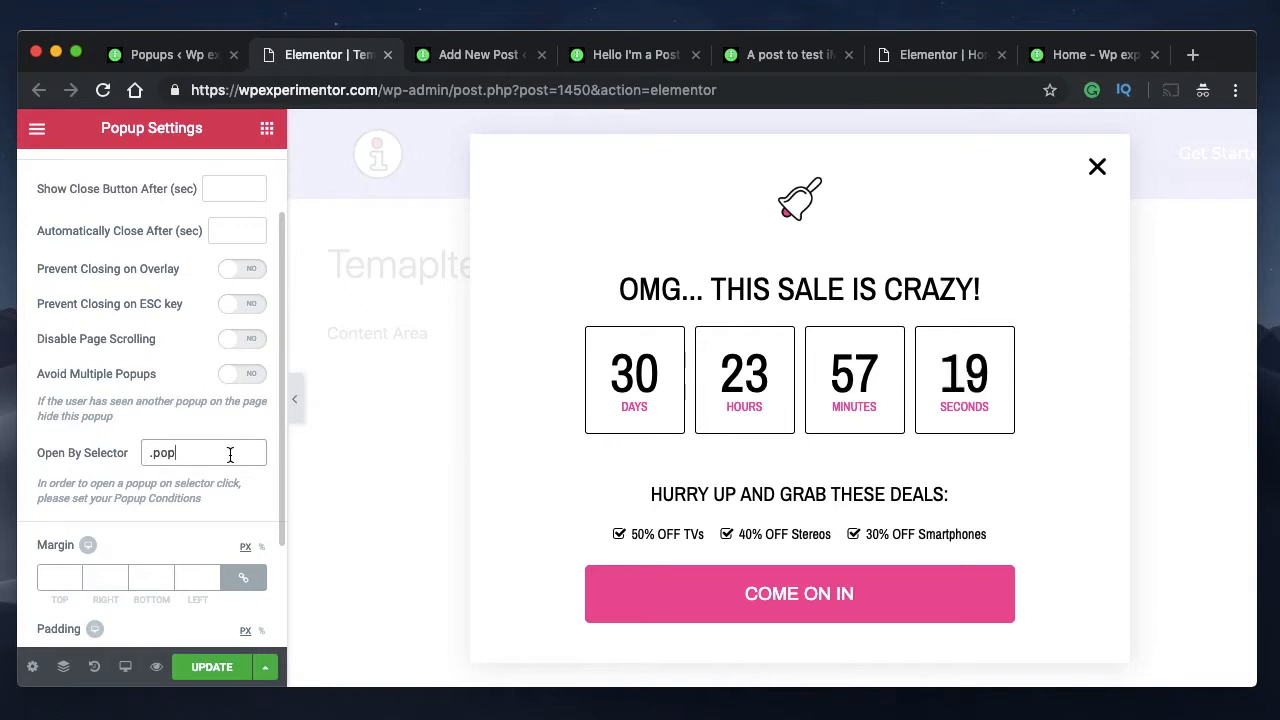
text(uptri)
text(gge)
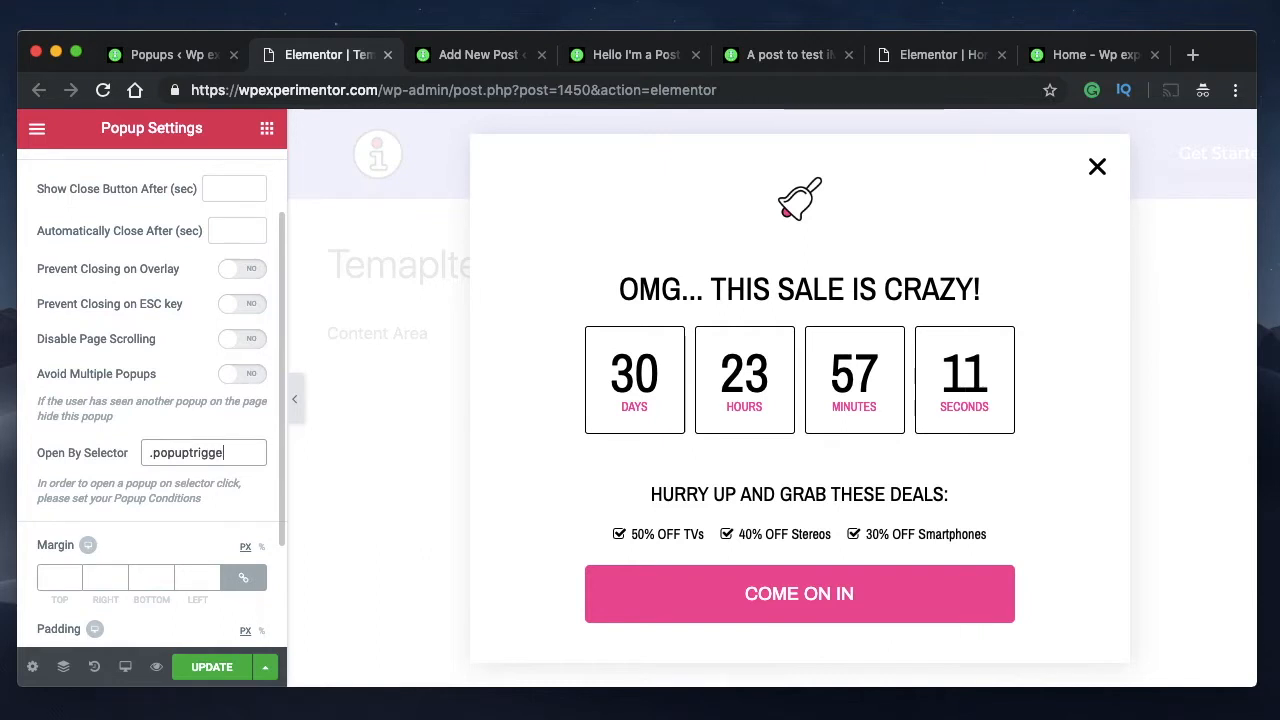
text(r123)
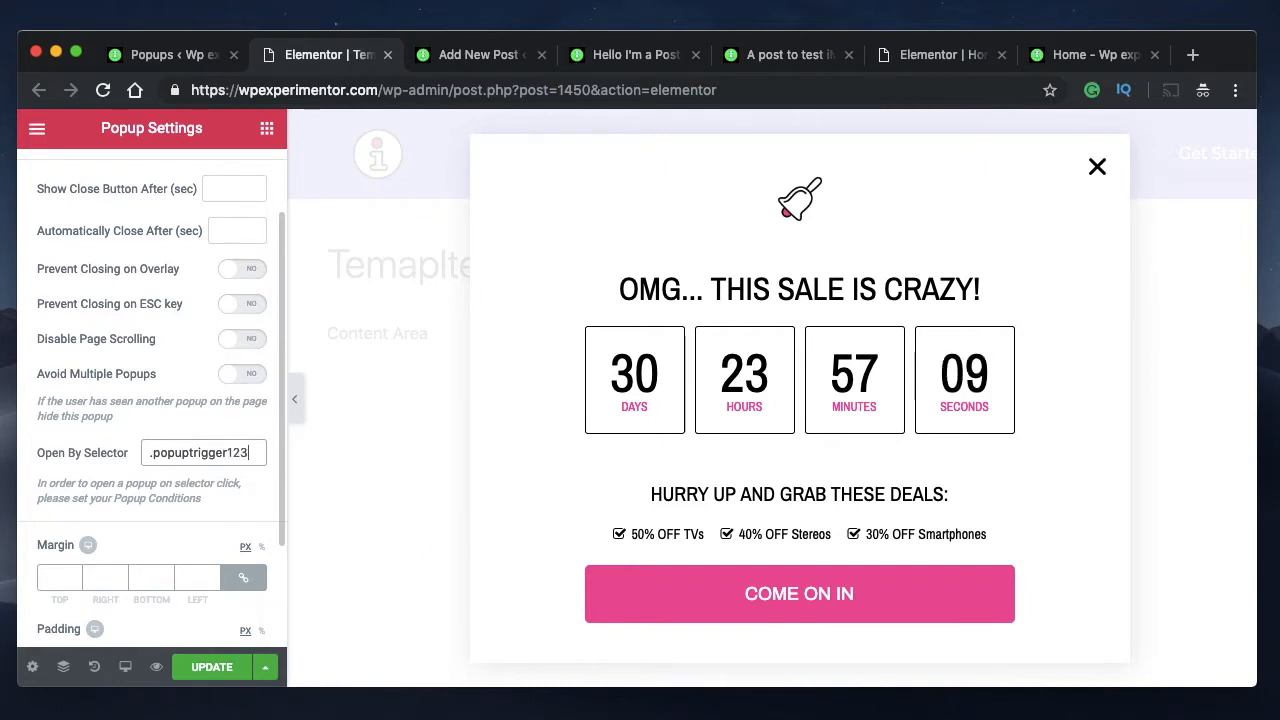
double_click(220, 455)
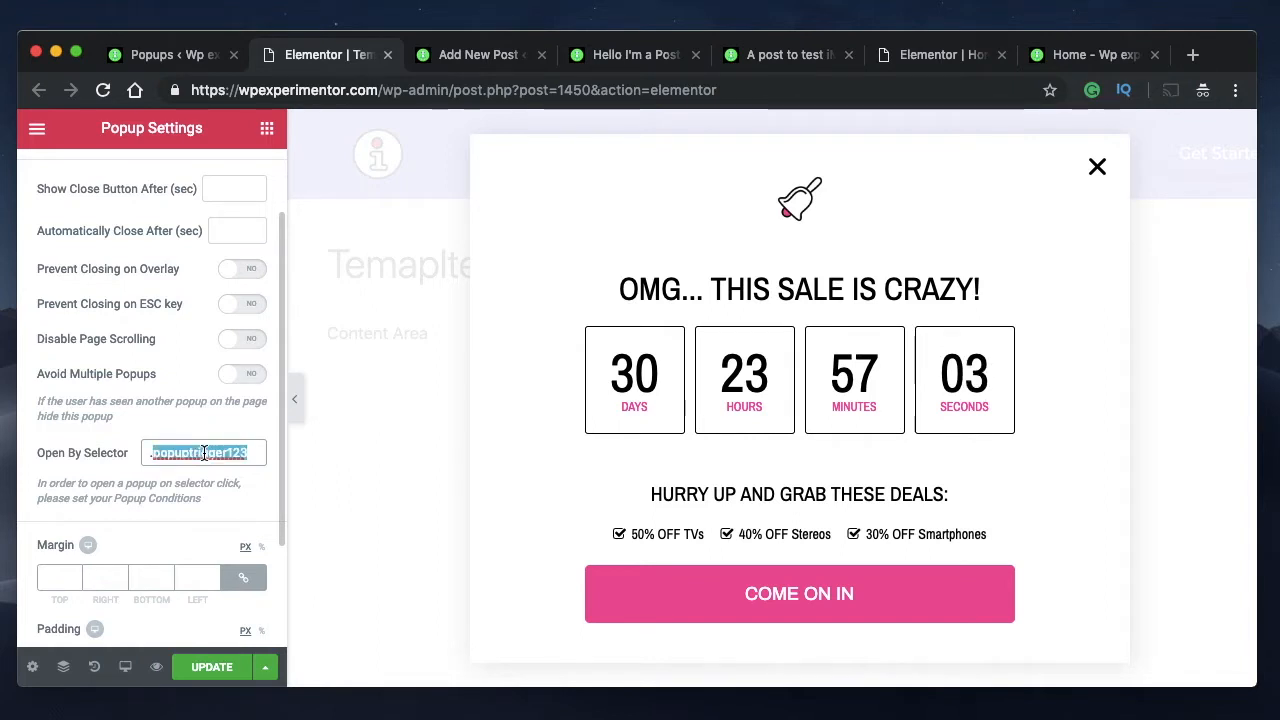
click(154, 453)
double_click(222, 456)
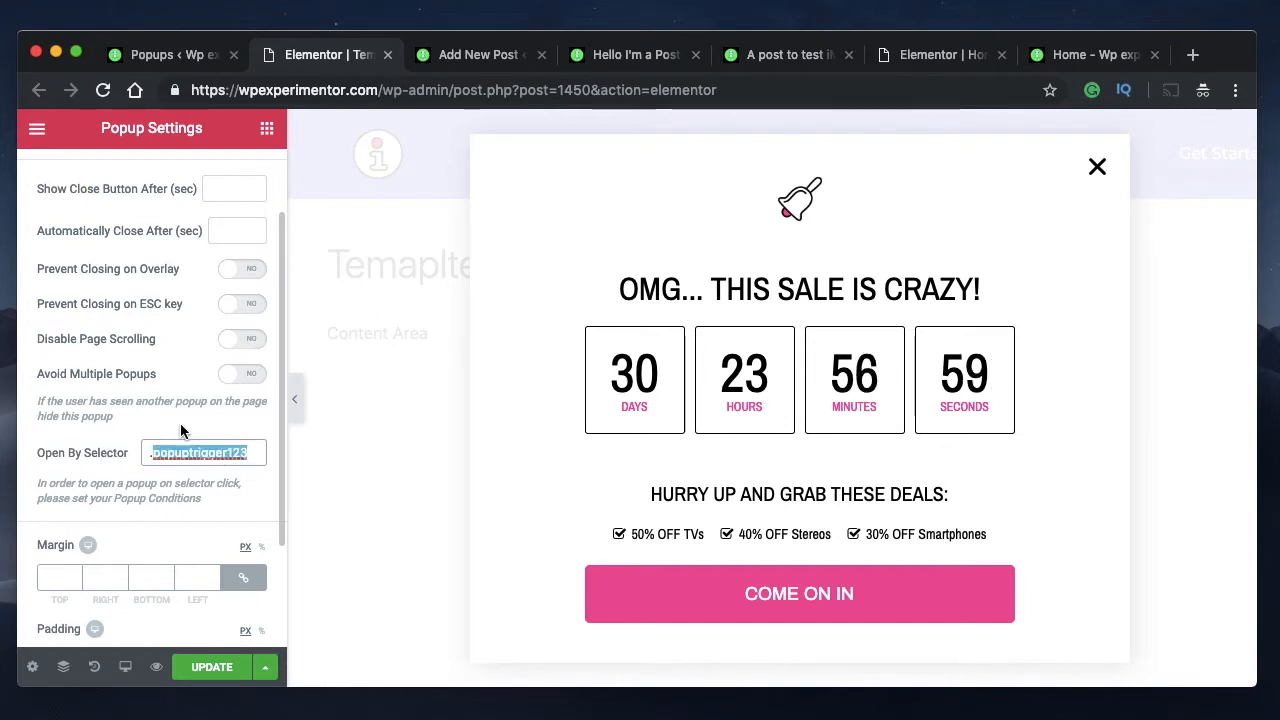
click(222, 676)
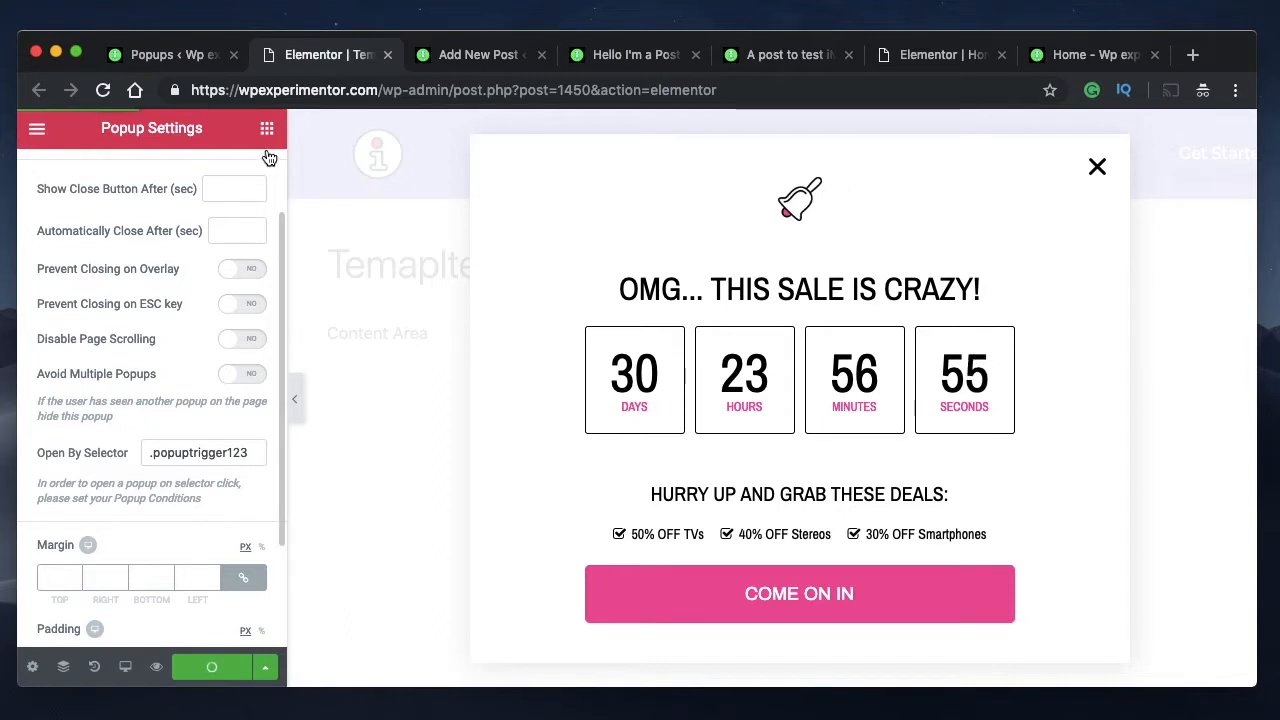
Check the popup's display conditions, triggers and advanced rules in the publish settings, and save them
click(265, 667)
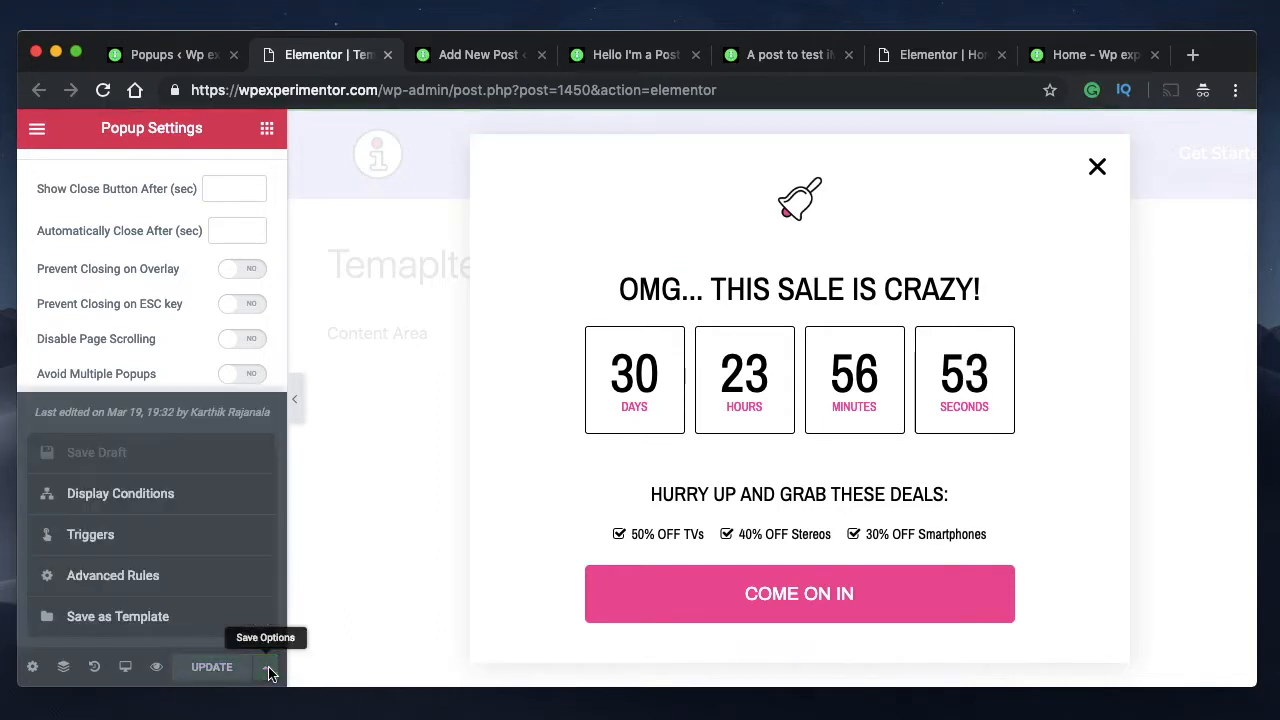
click(144, 542)
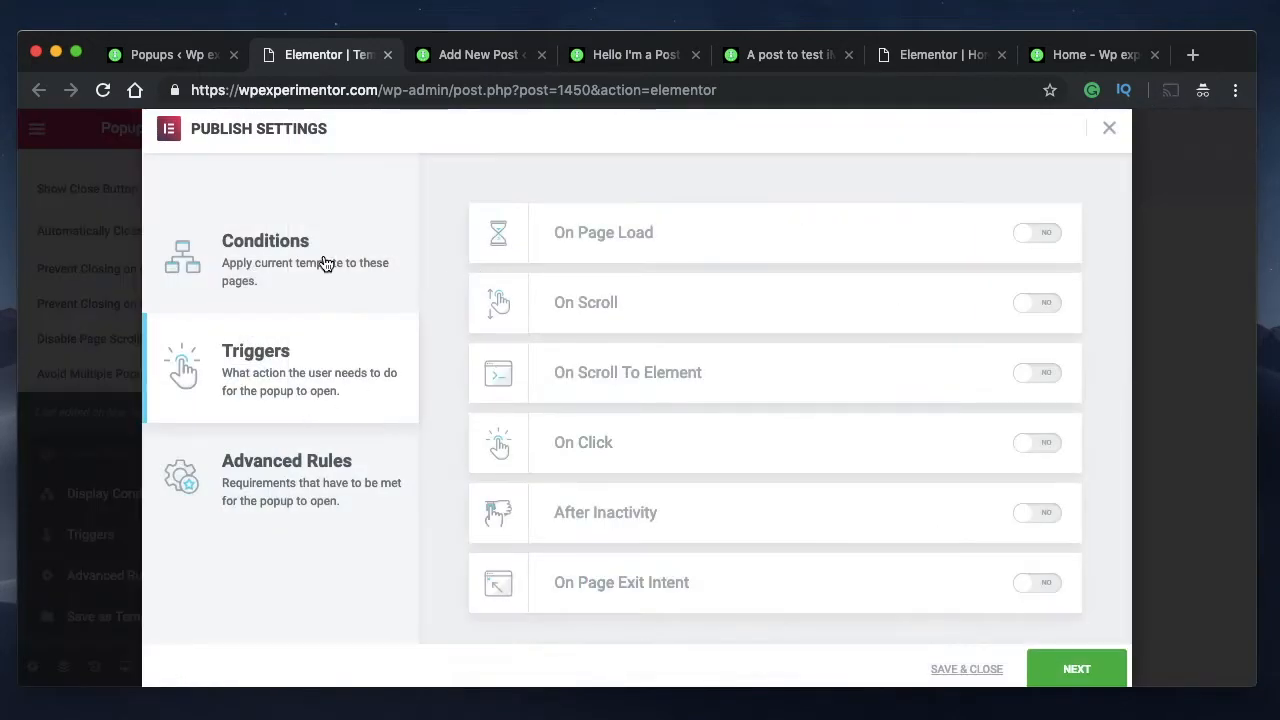
click(326, 263)
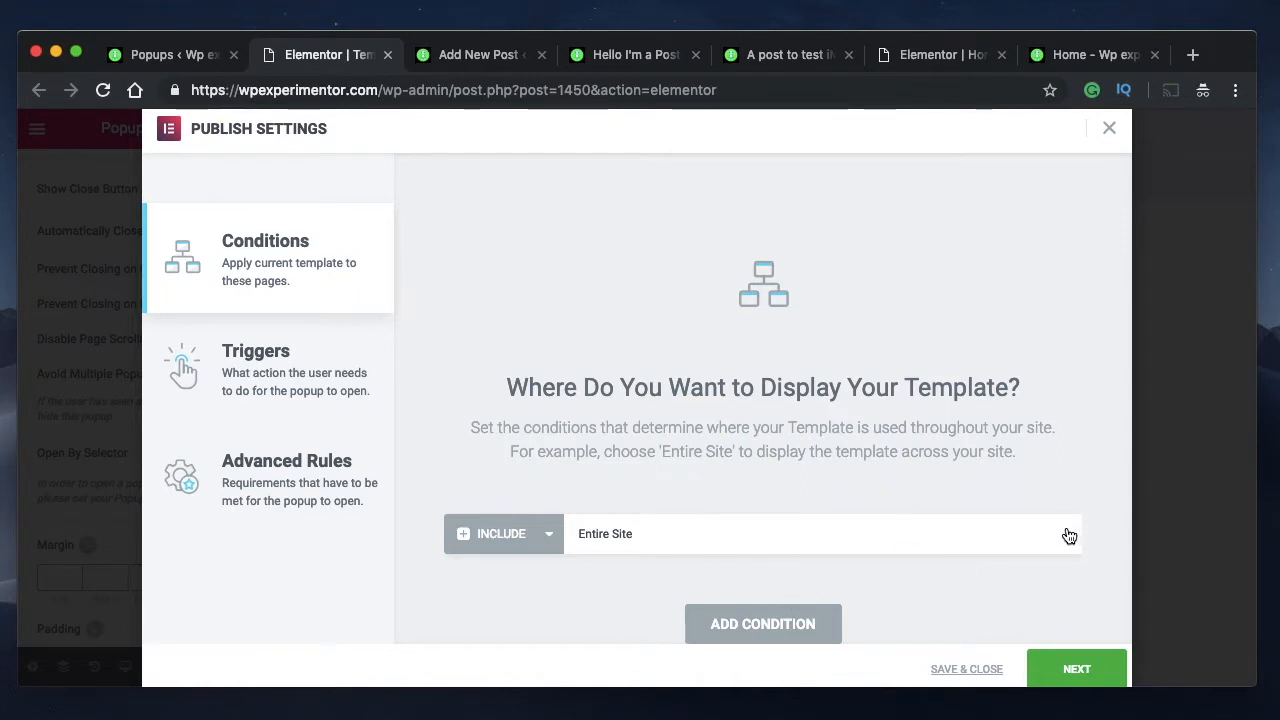
scroll(878, 572, down, 2)
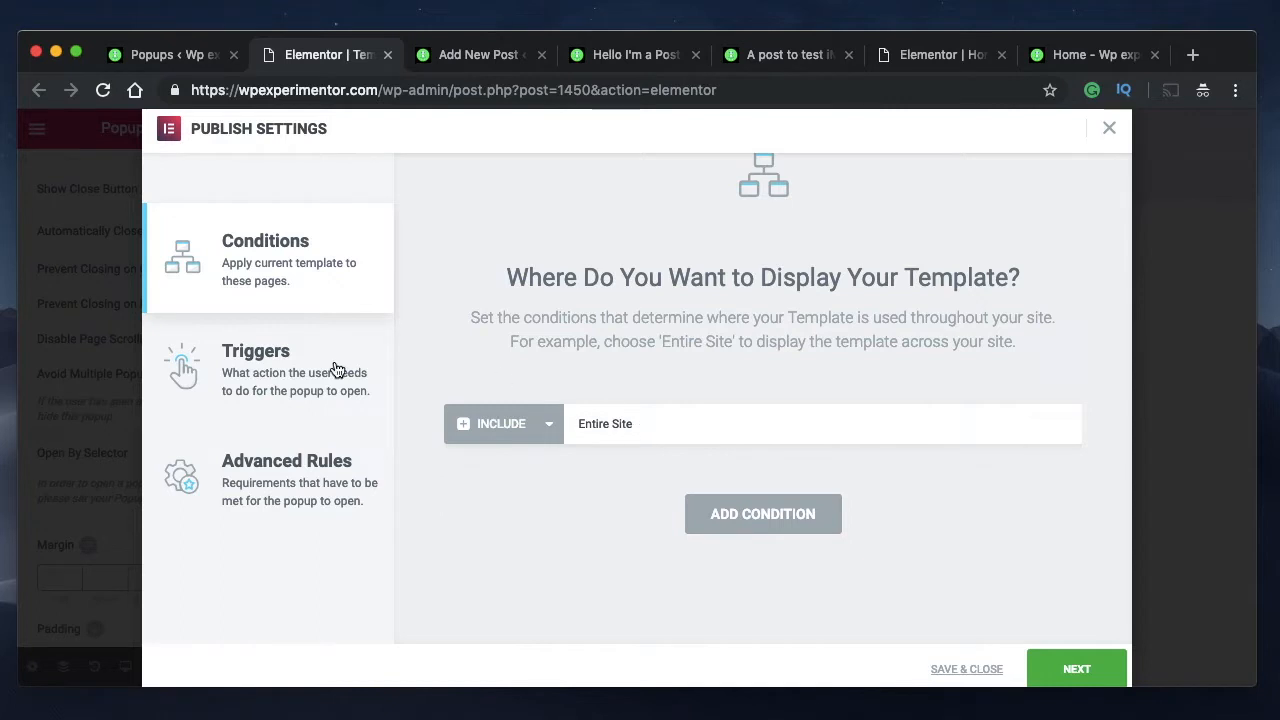
click(299, 379)
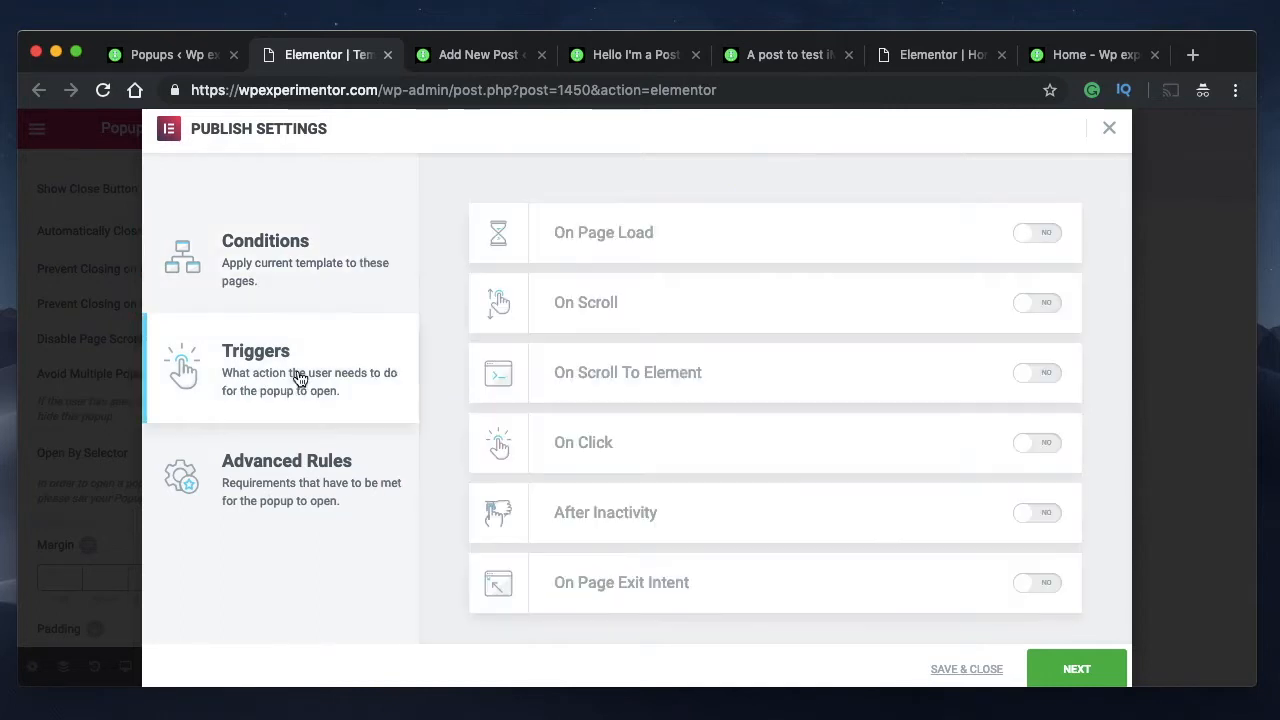
click(322, 475)
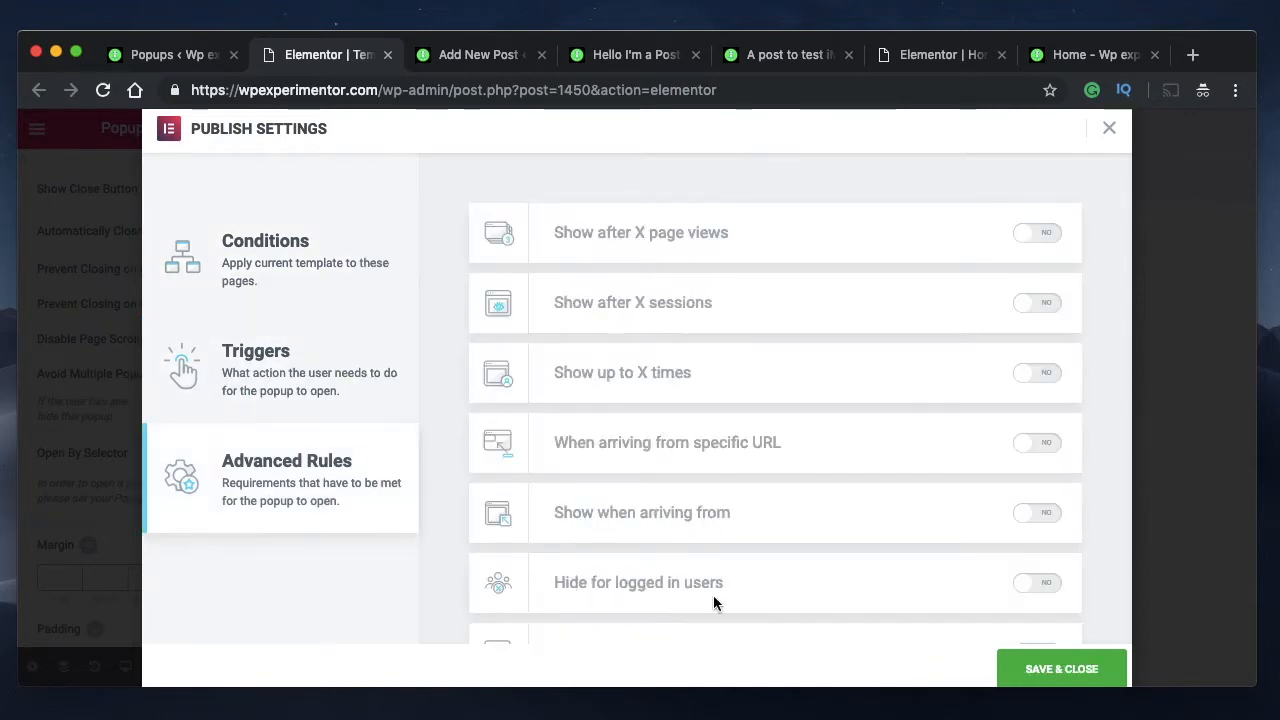
click(314, 383)
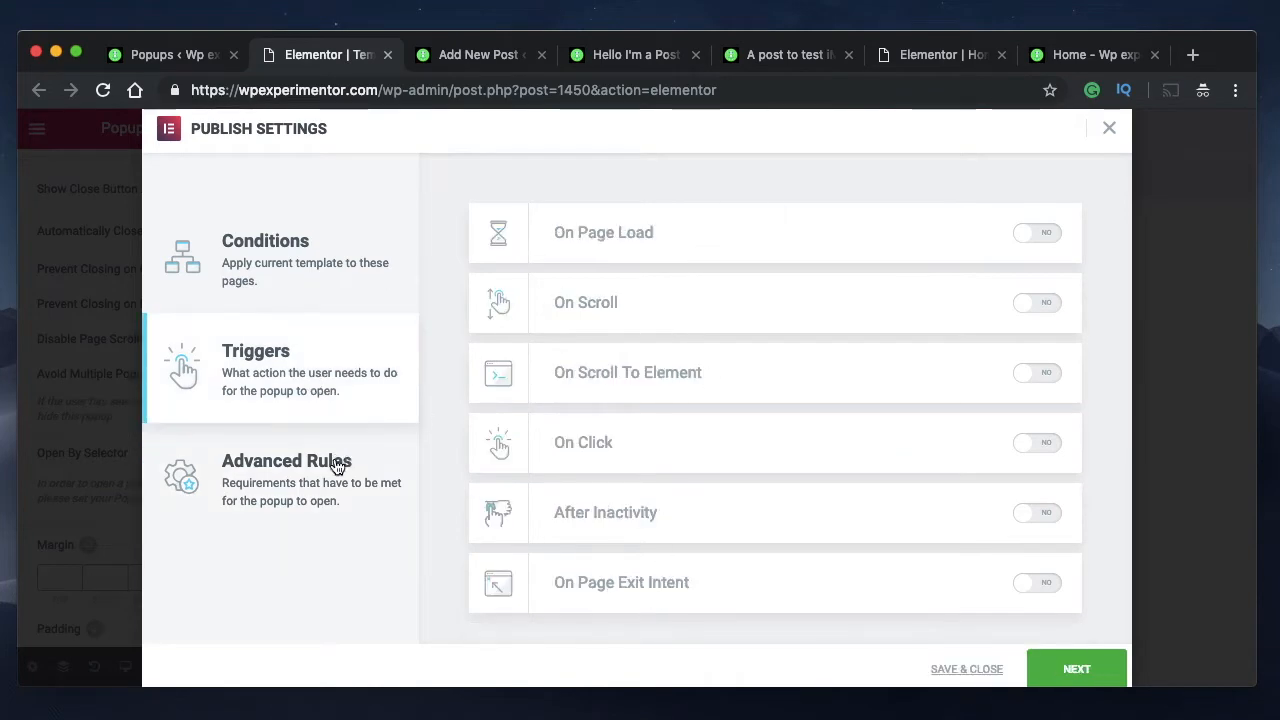
click(335, 505)
click(1085, 670)
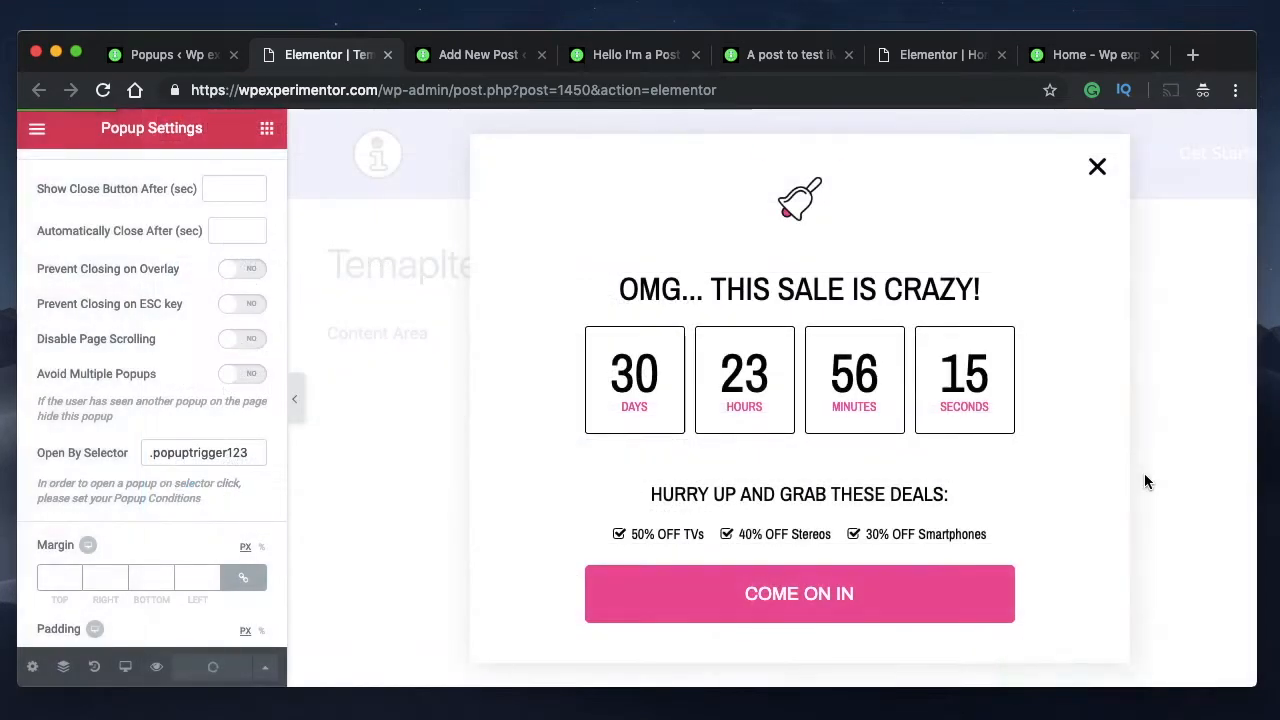
Copy the class name popuptrigger123, without its leading dot, from the popup's Open By Selector setting
double_click(196, 458)
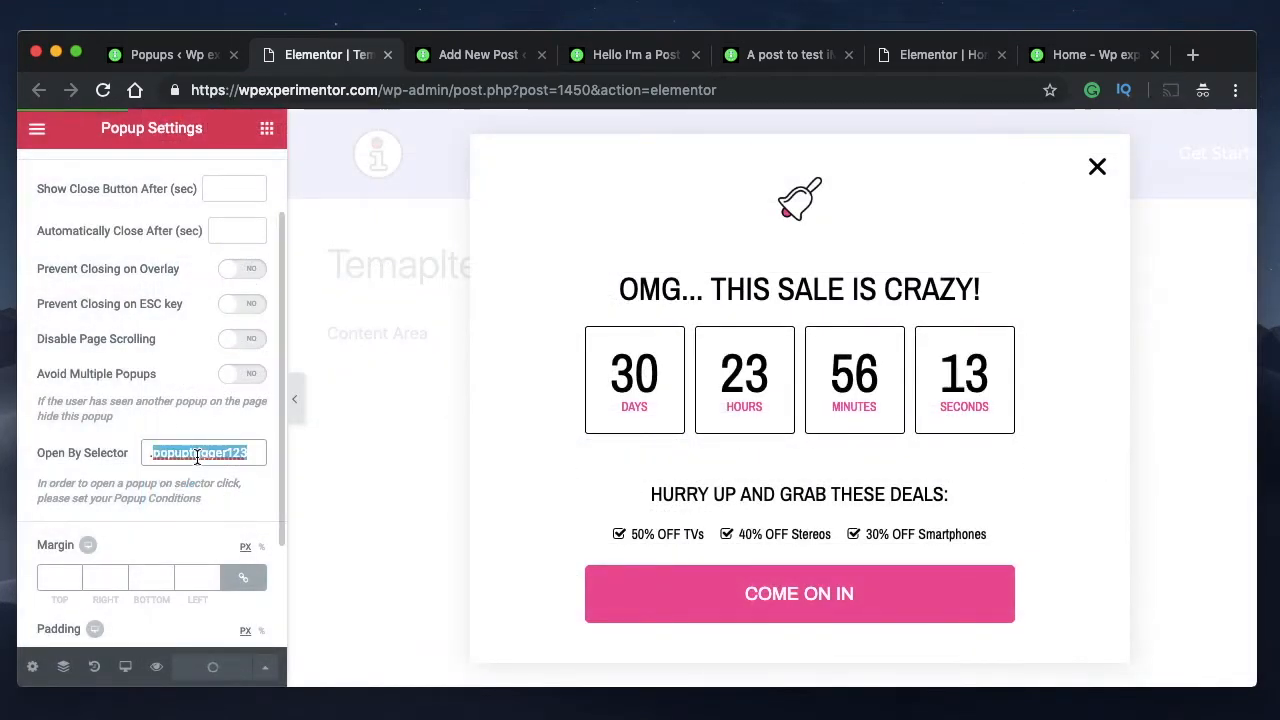
click(203, 451)
double_click(203, 451)
key(super+c)
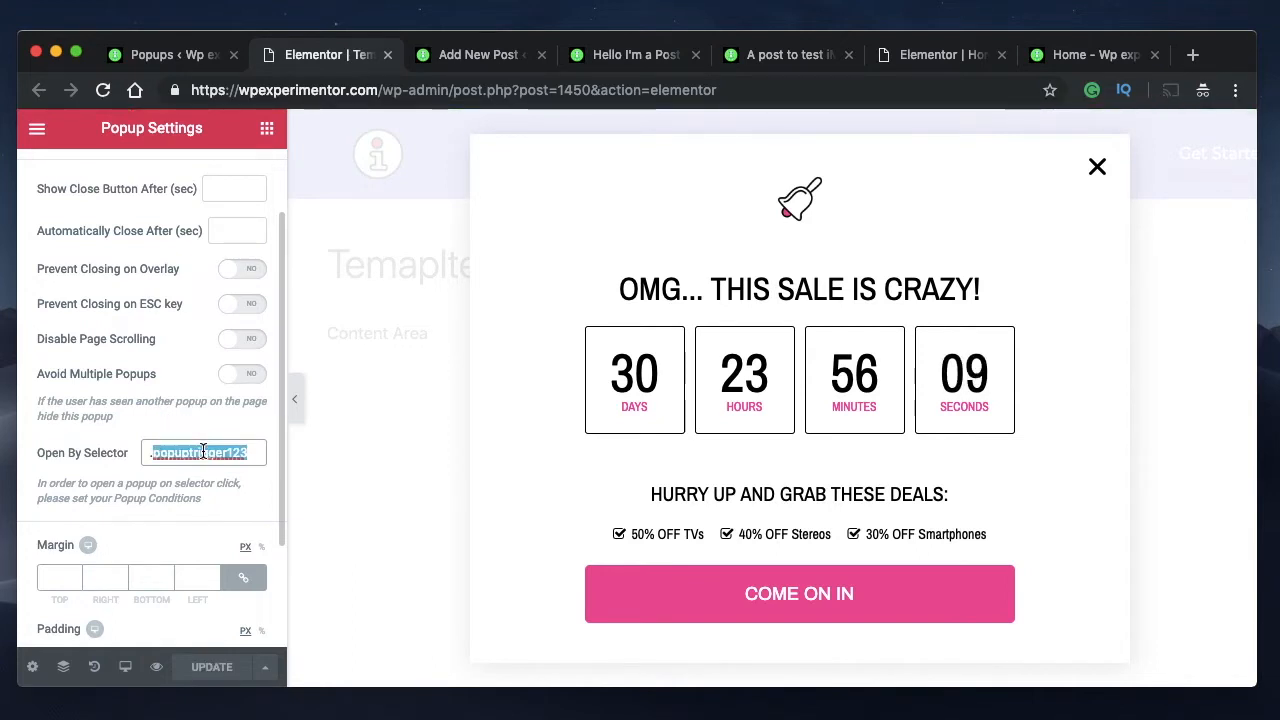
In the Elementor home page, add the copied class popuptrigger123 after clickable in the CSS classes of the top hero section
click(1065, 62)
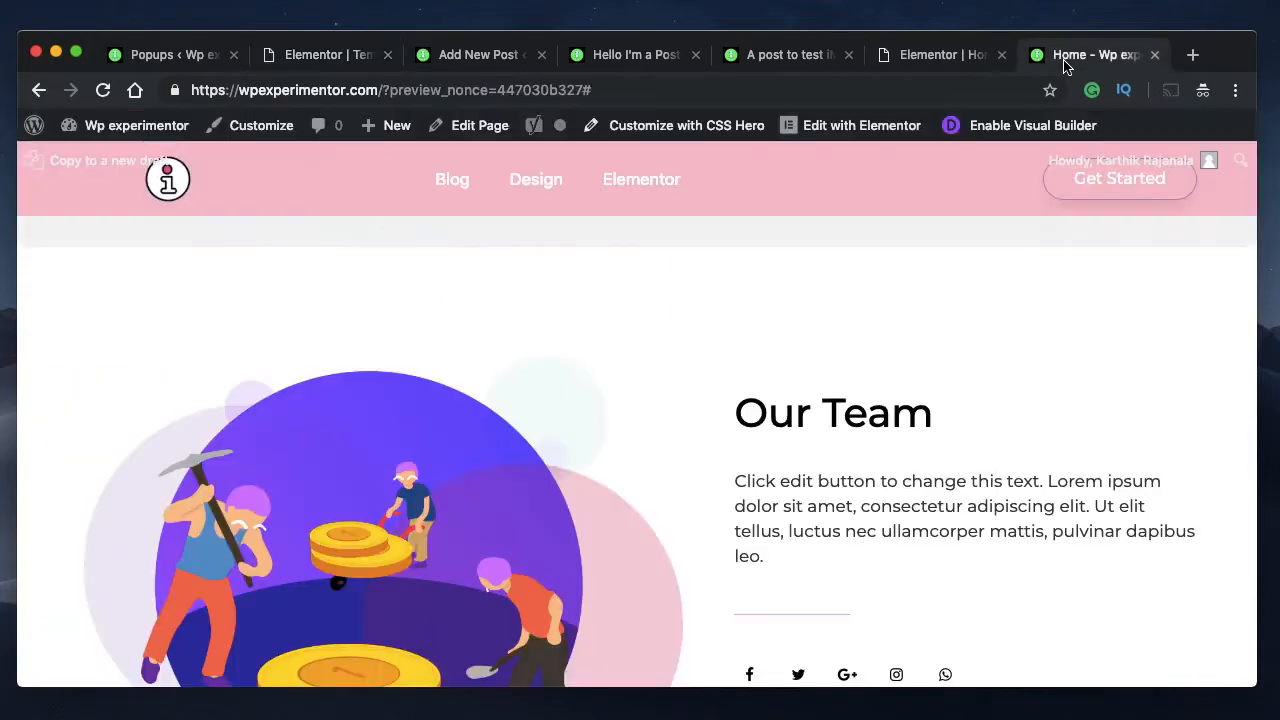
click(945, 55)
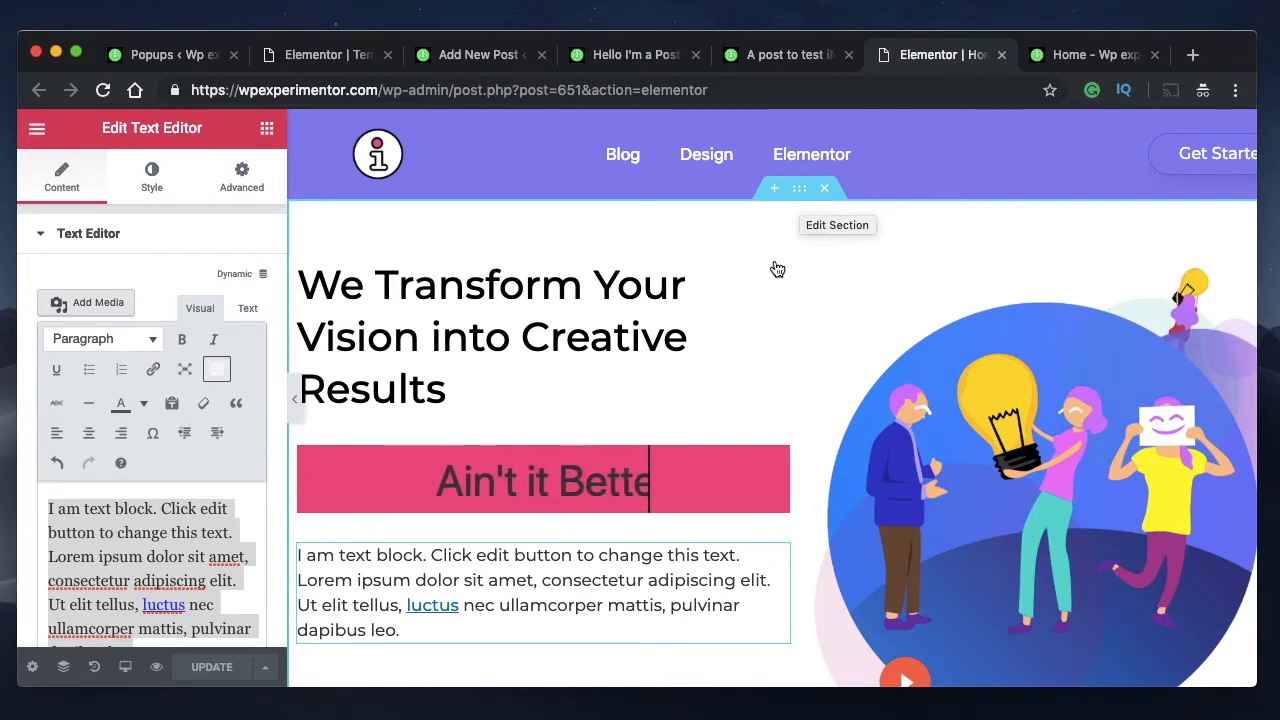
click(801, 200)
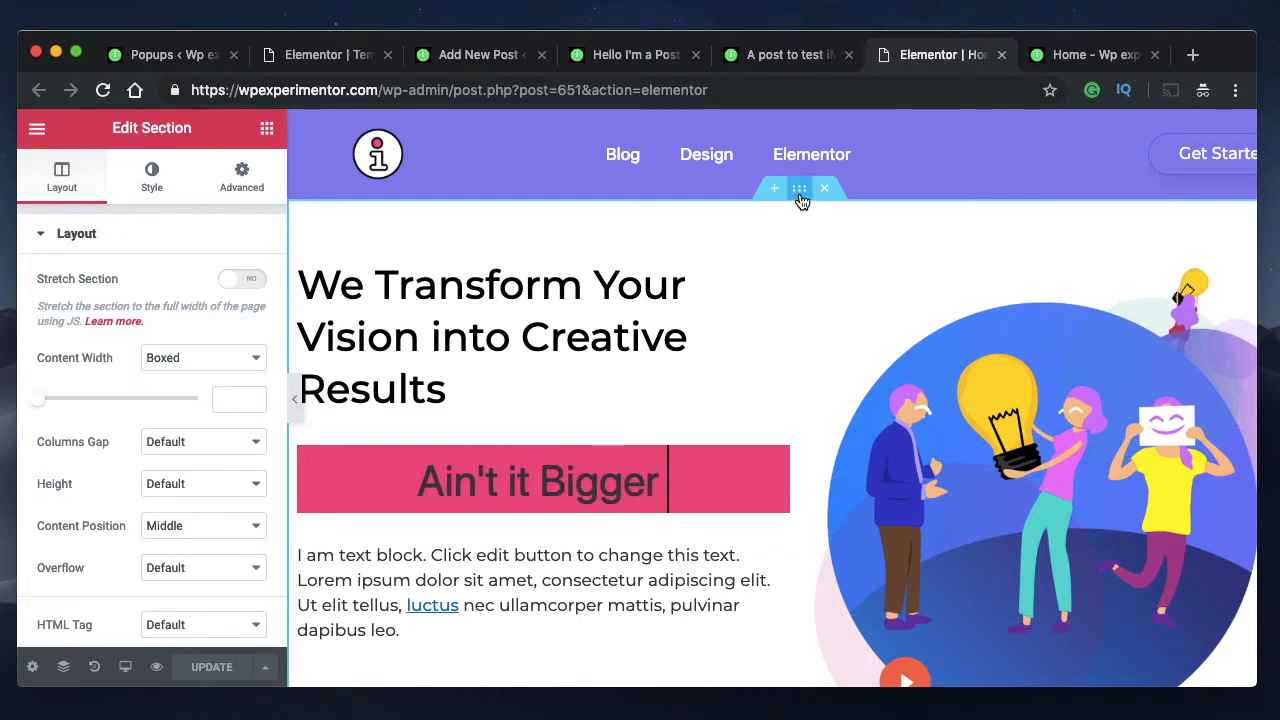
click(229, 199)
scroll(130, 403, down, 3)
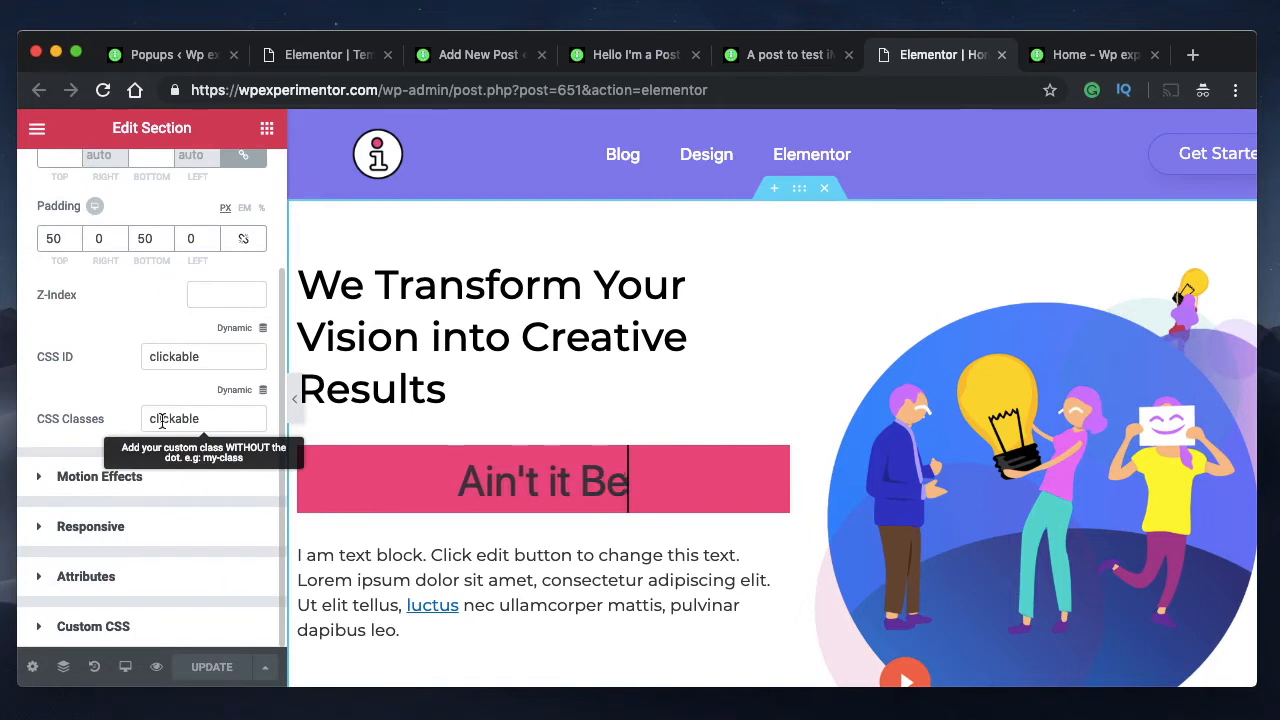
click(211, 419)
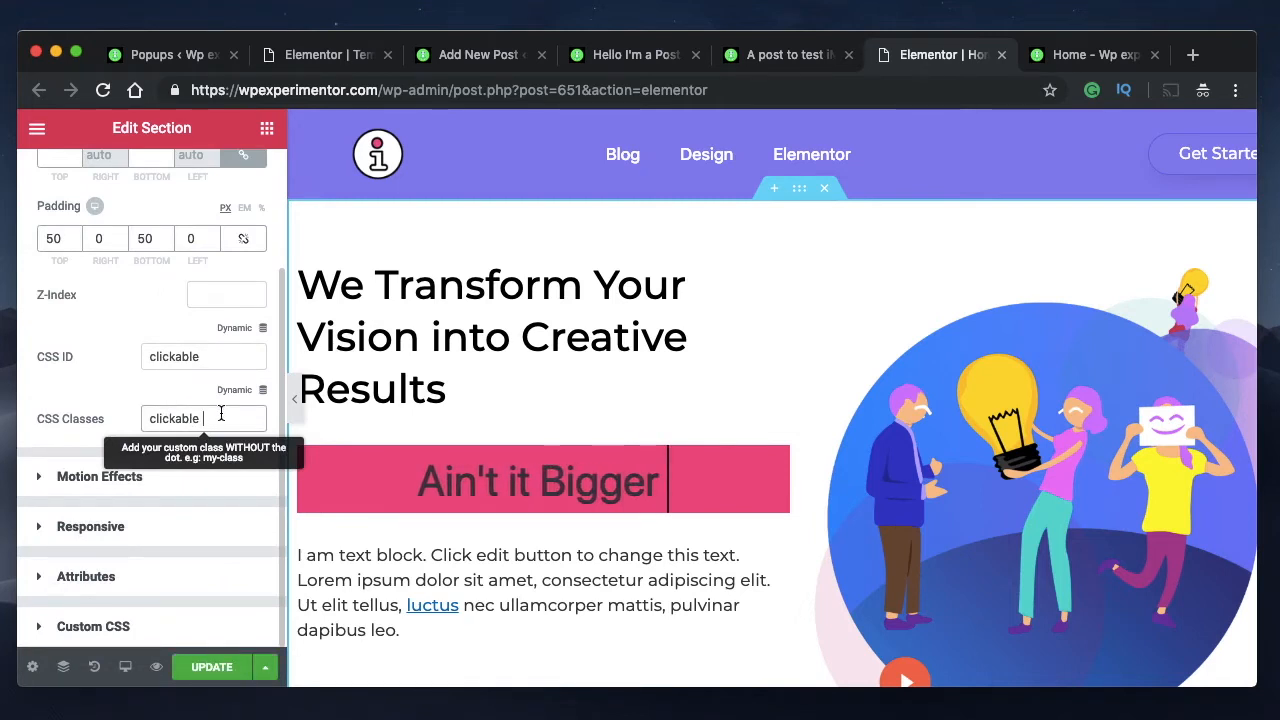
key(super+v)
double_click(176, 421)
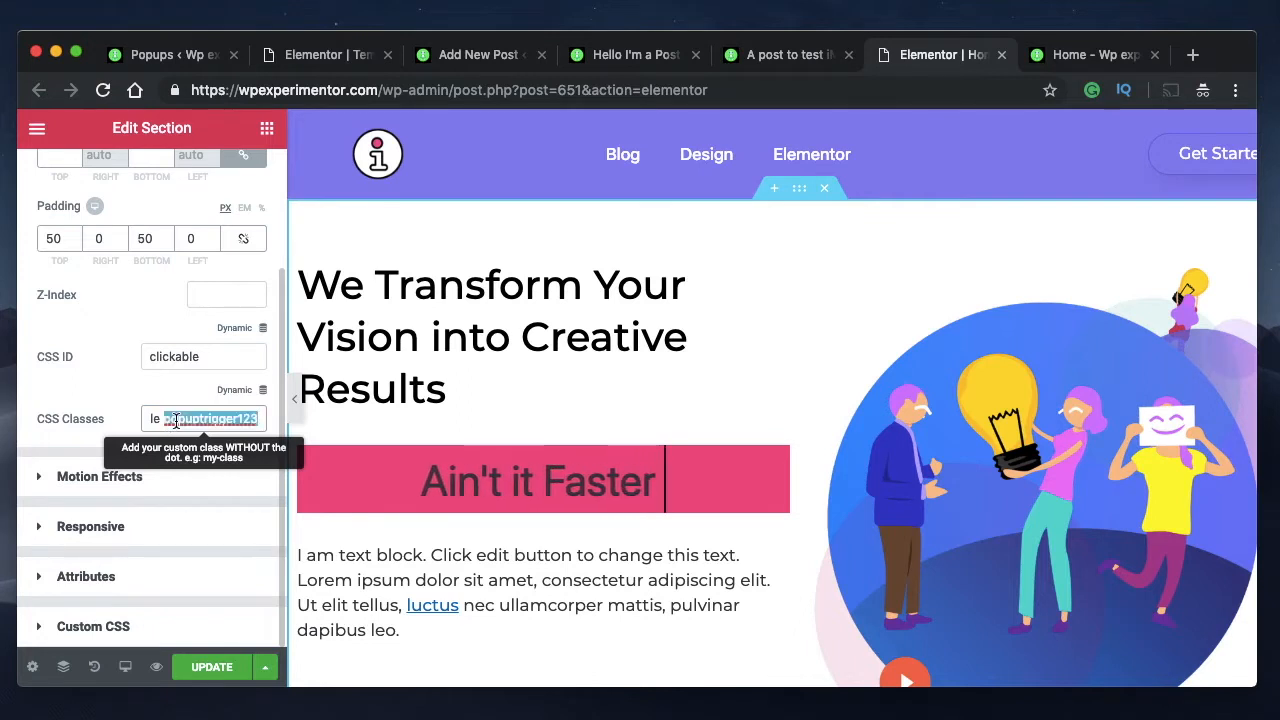
scroll(210, 416, left, 1)
scroll(210, 416, up, 1)
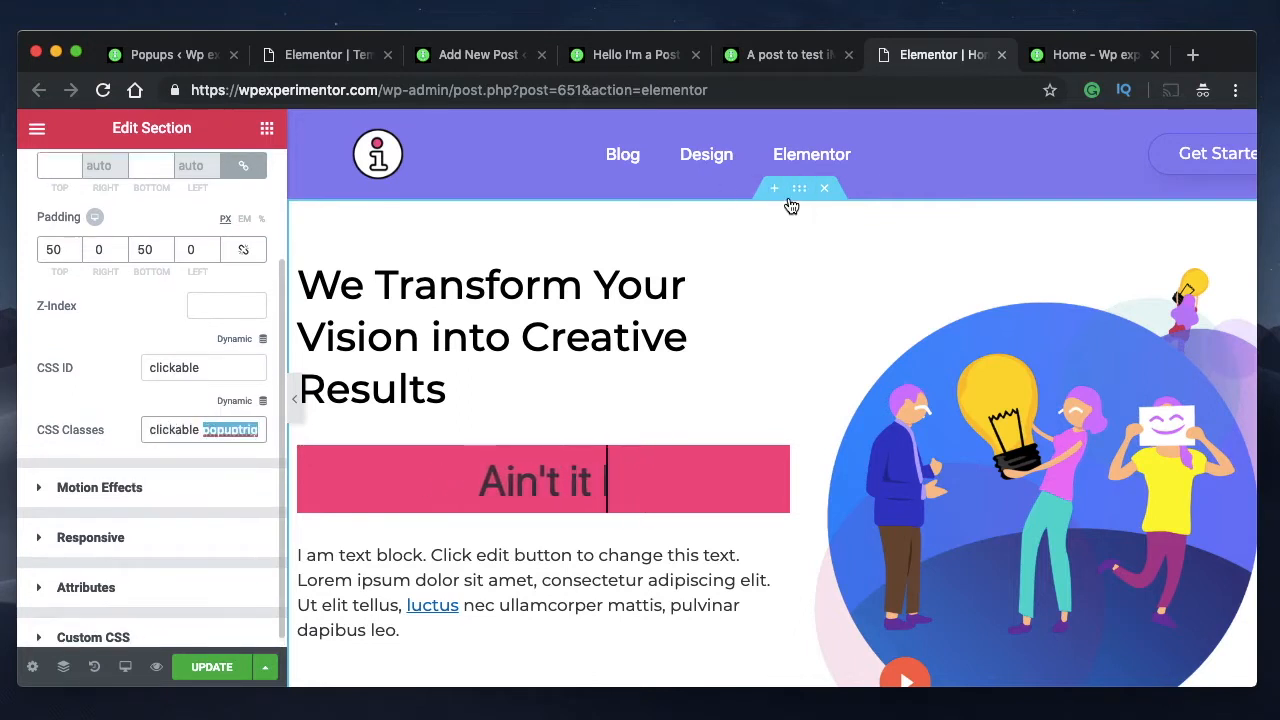
double_click(202, 429)
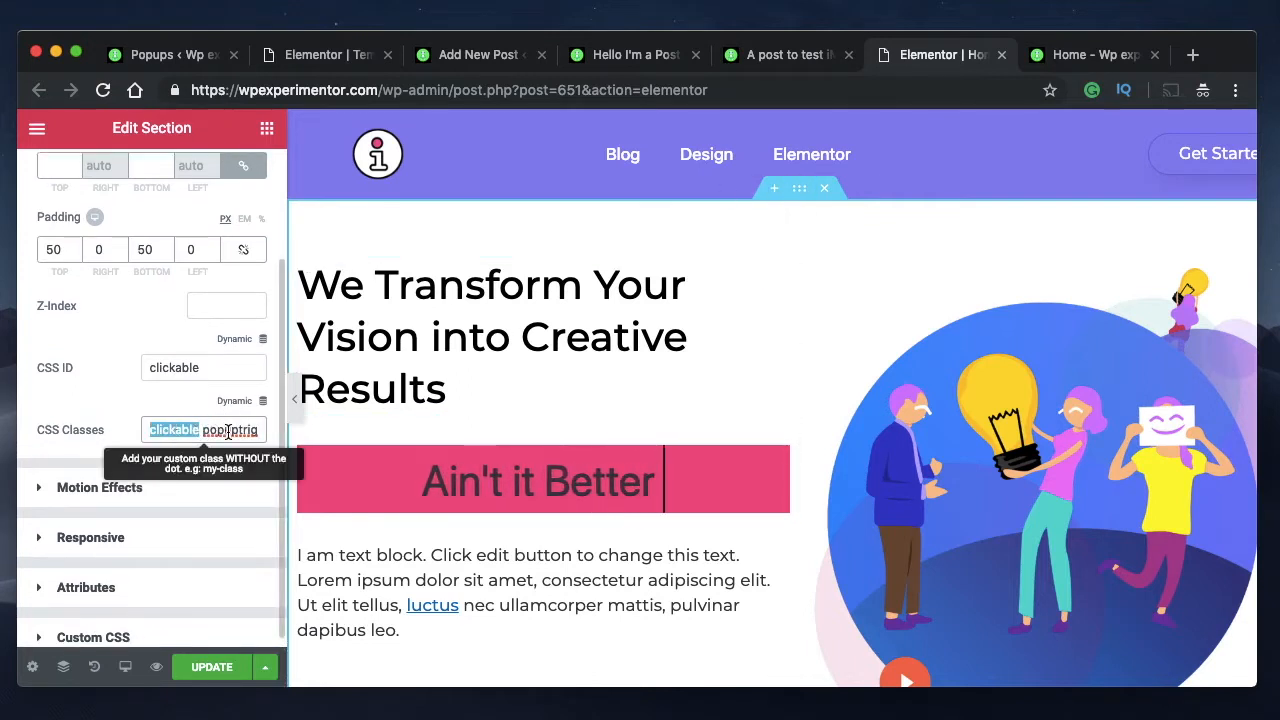
Remove the class clickable from the hero section's CSS classes, keeping only popuptrigger123
double_click(228, 430)
double_click(170, 432)
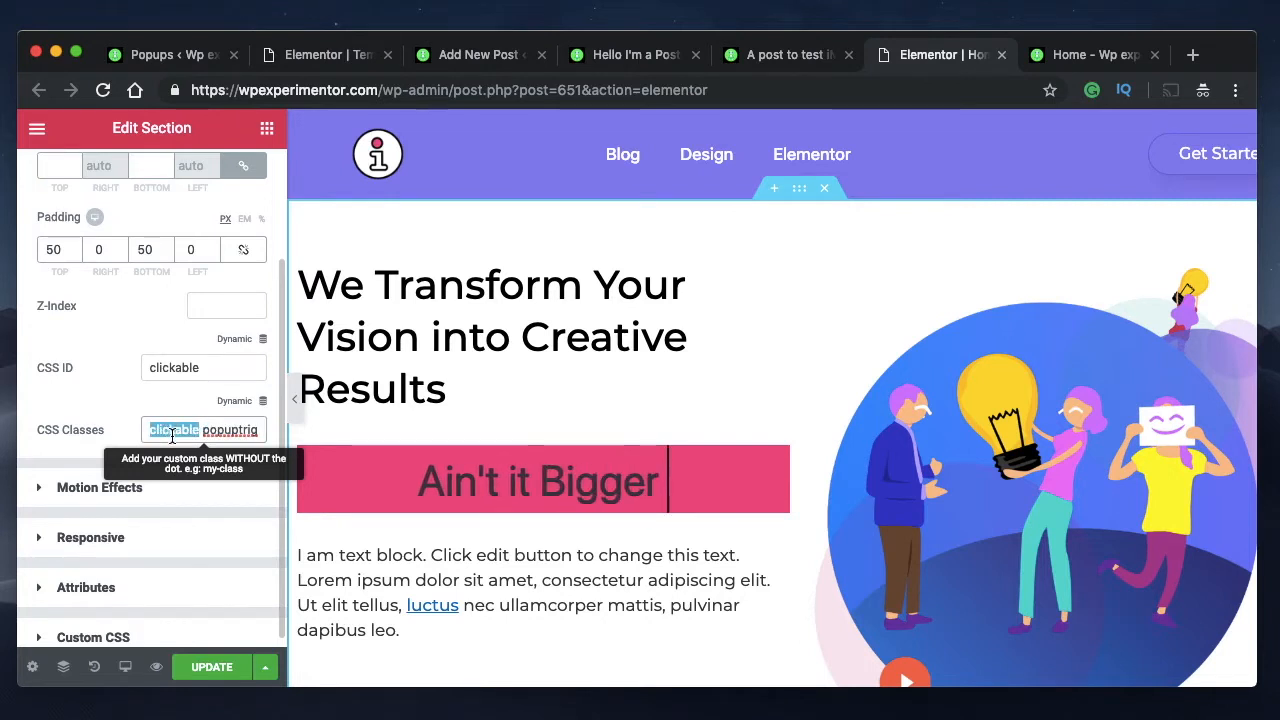
key(BackSpace)
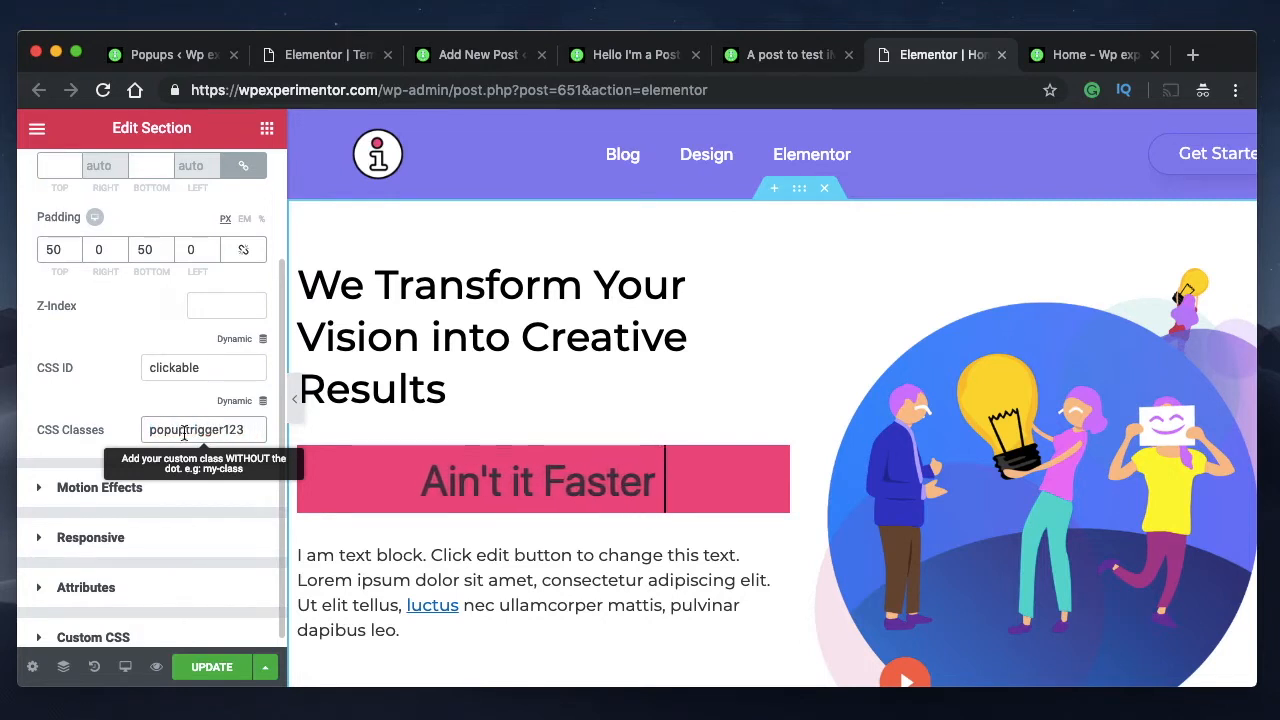
double_click(230, 428)
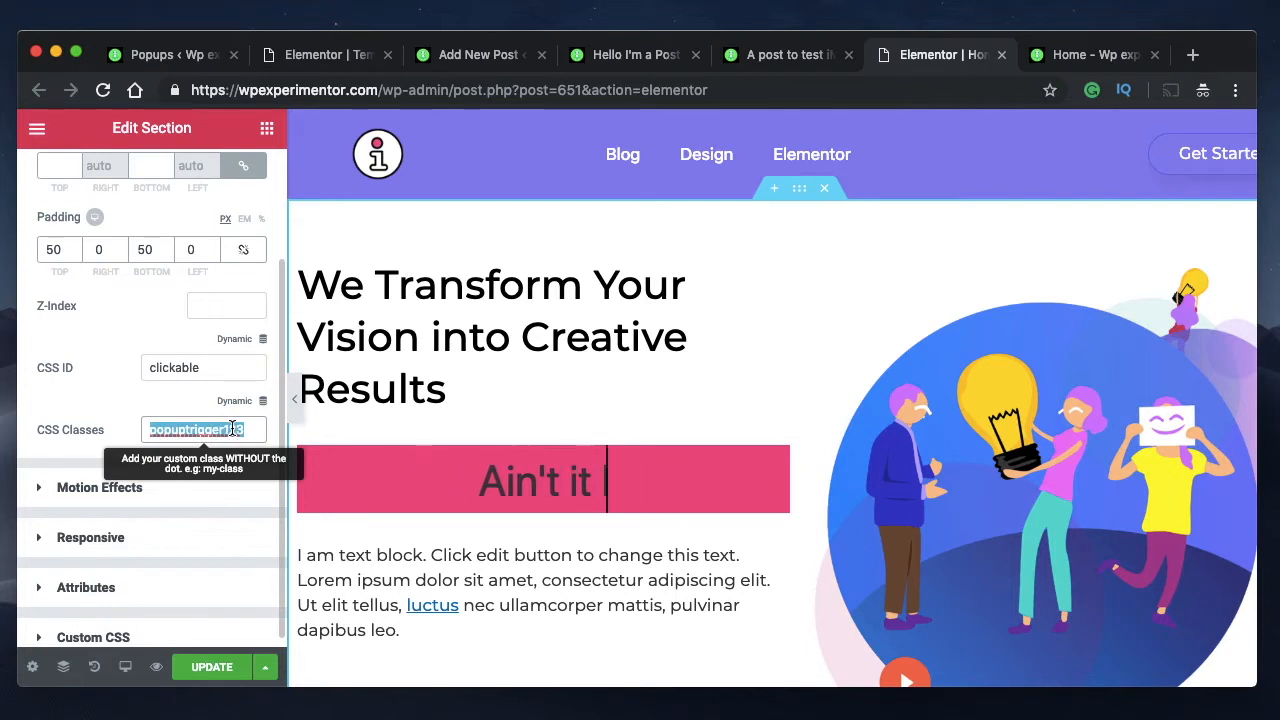
click(147, 429)
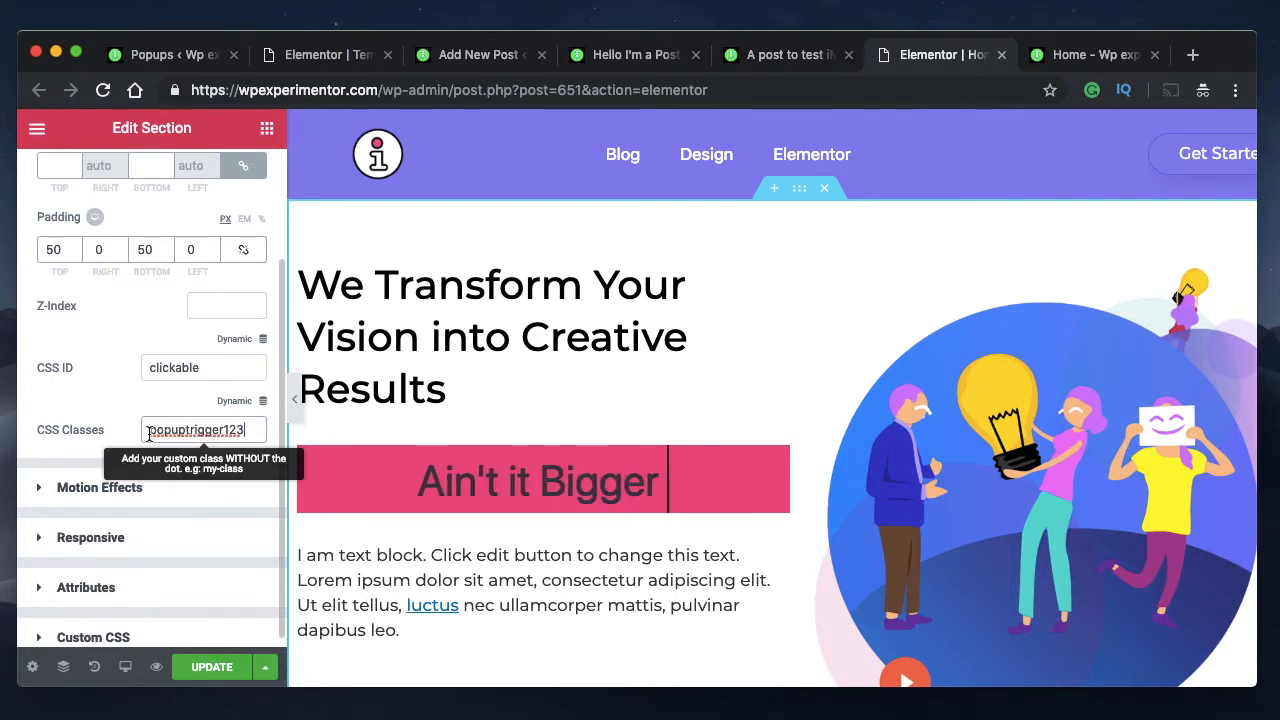
double_click(194, 428)
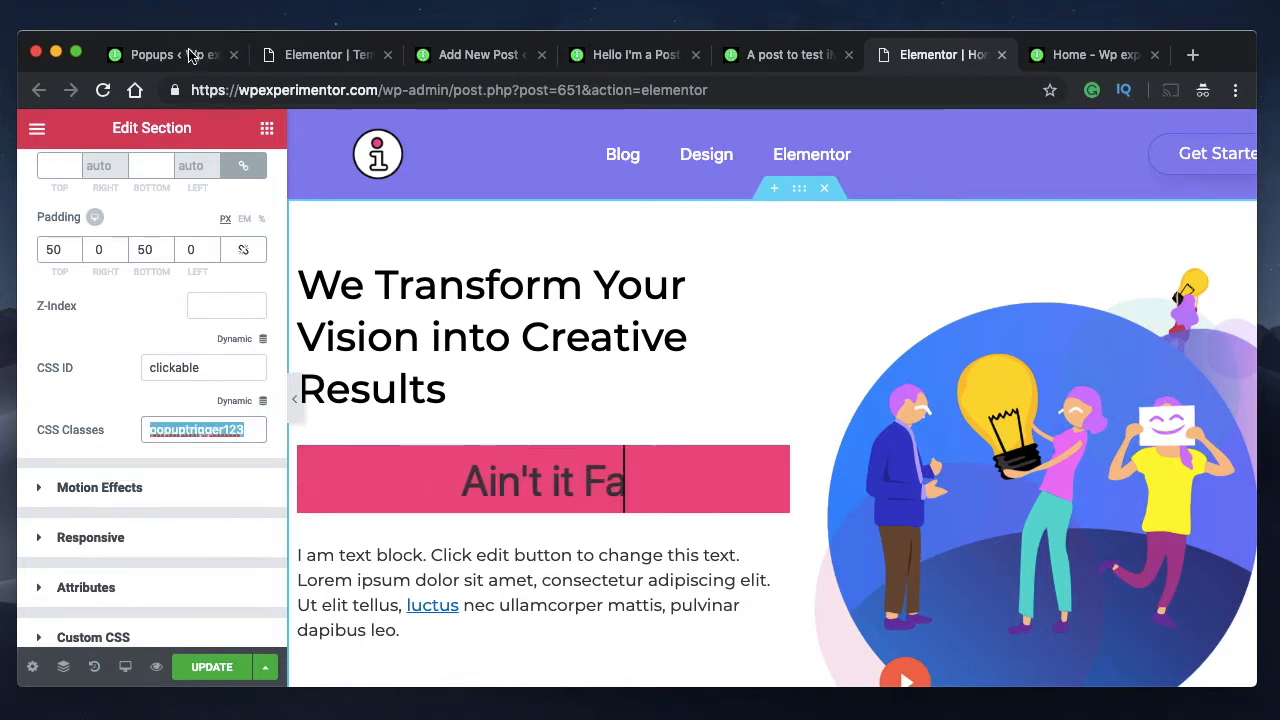
Check the popup's Open By Selector setting, and update the home page with the hero section's changed class
click(300, 53)
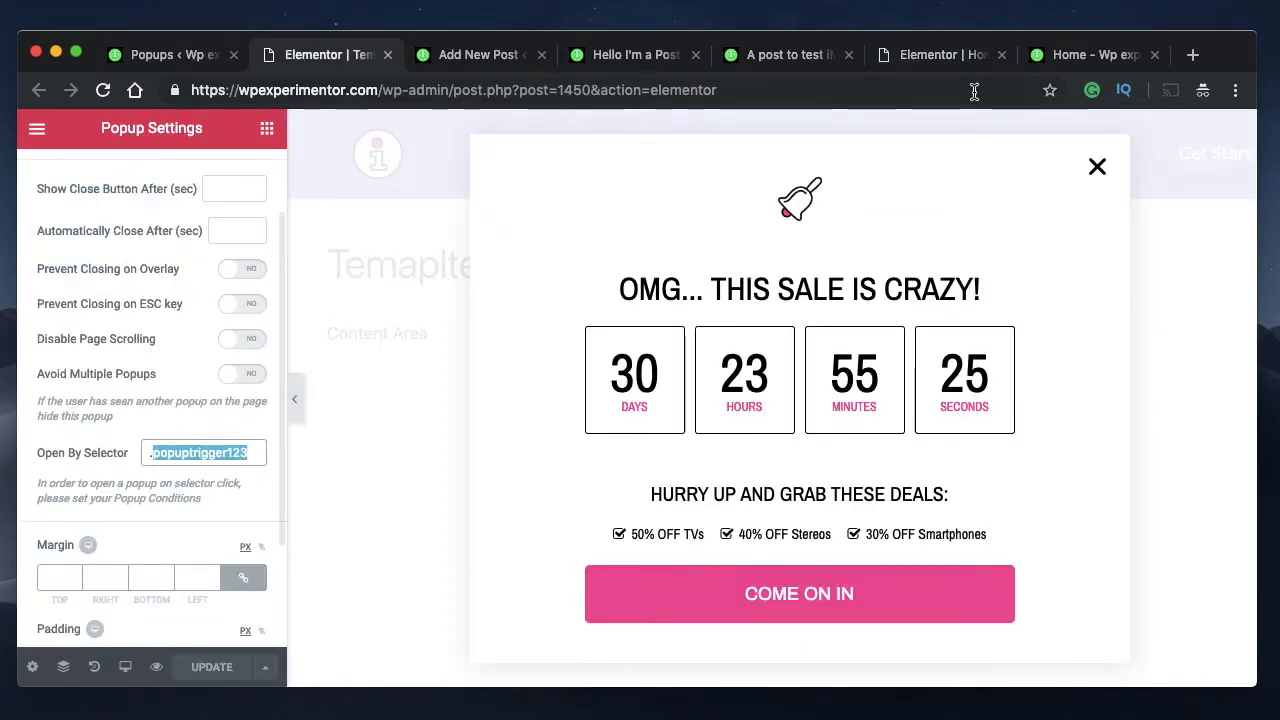
click(1062, 60)
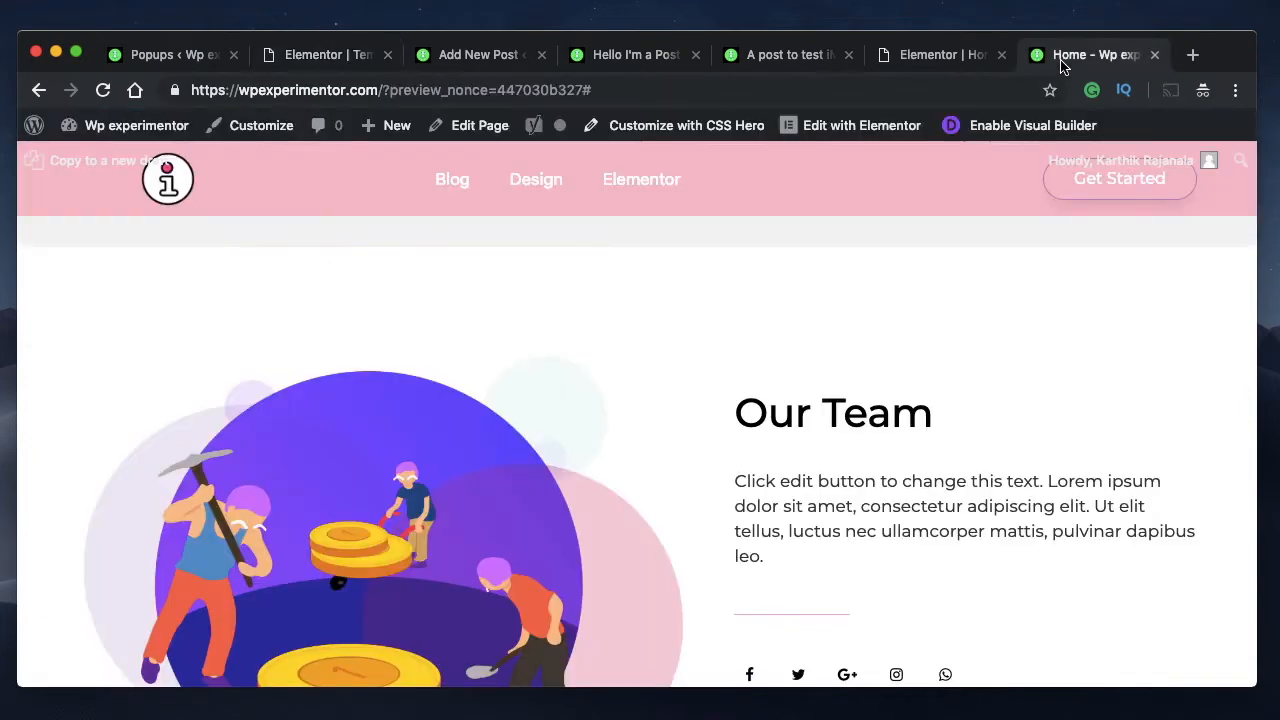
click(930, 55)
click(218, 670)
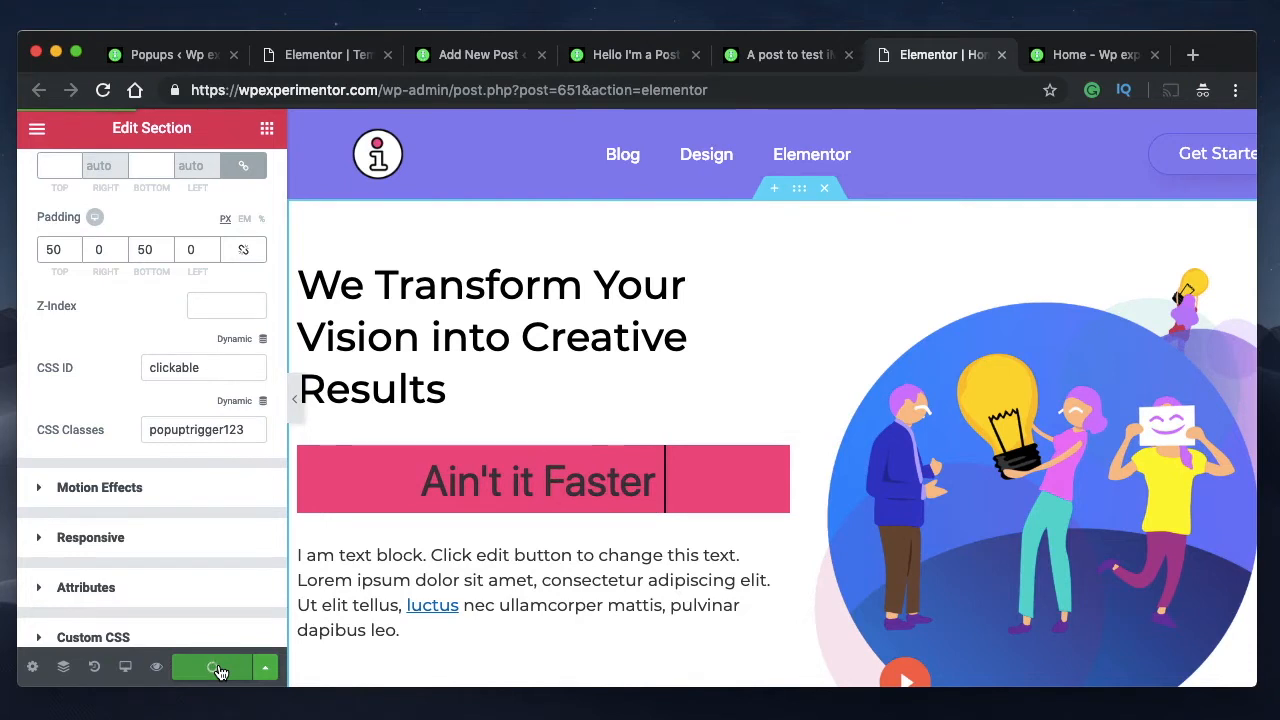
Clear the hero section's CSS ID and update the home page
double_click(195, 372)
key(BackSpace)
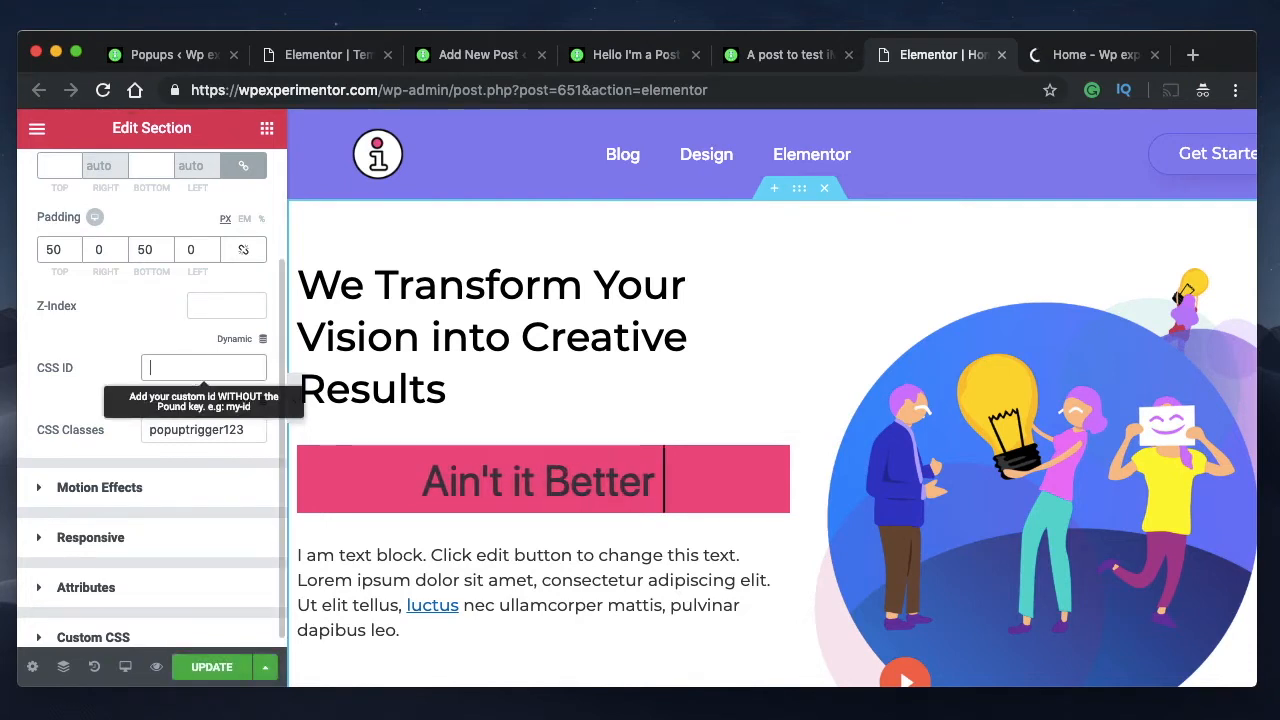
click(200, 668)
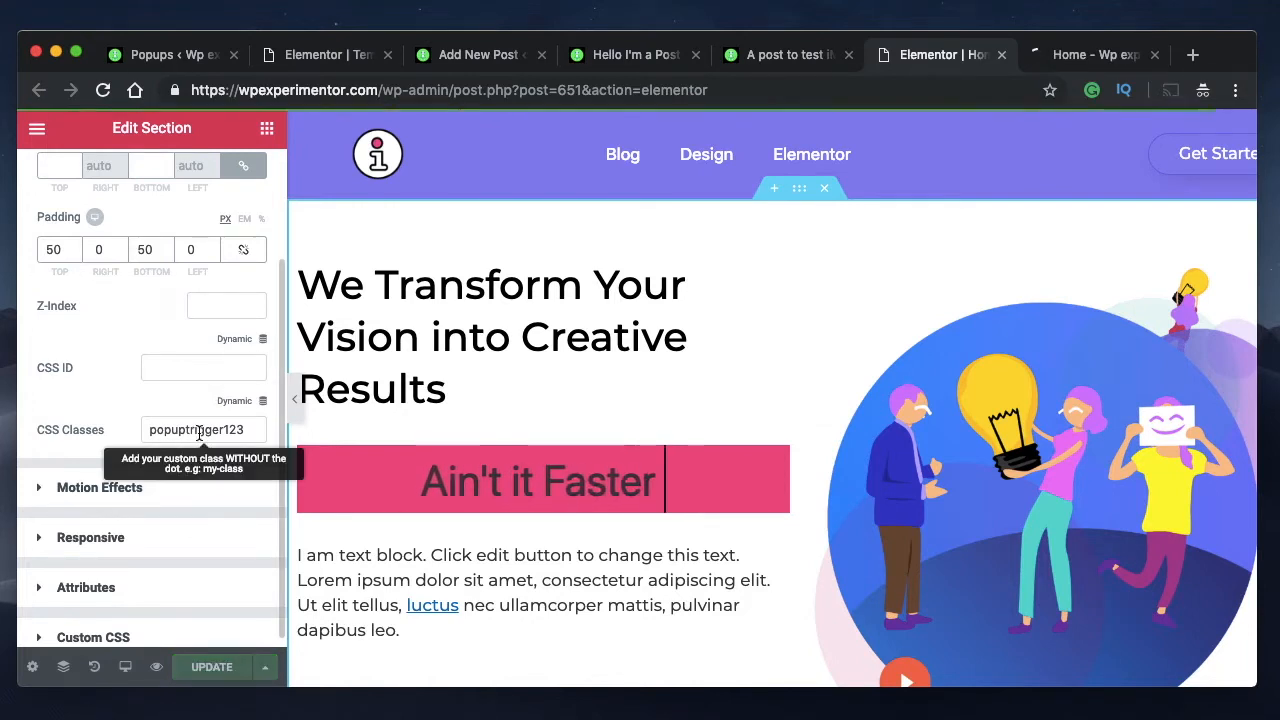
Test the hero section's popup on the live home page, close it, and review the popup's Open By Selector setting
click(1070, 56)
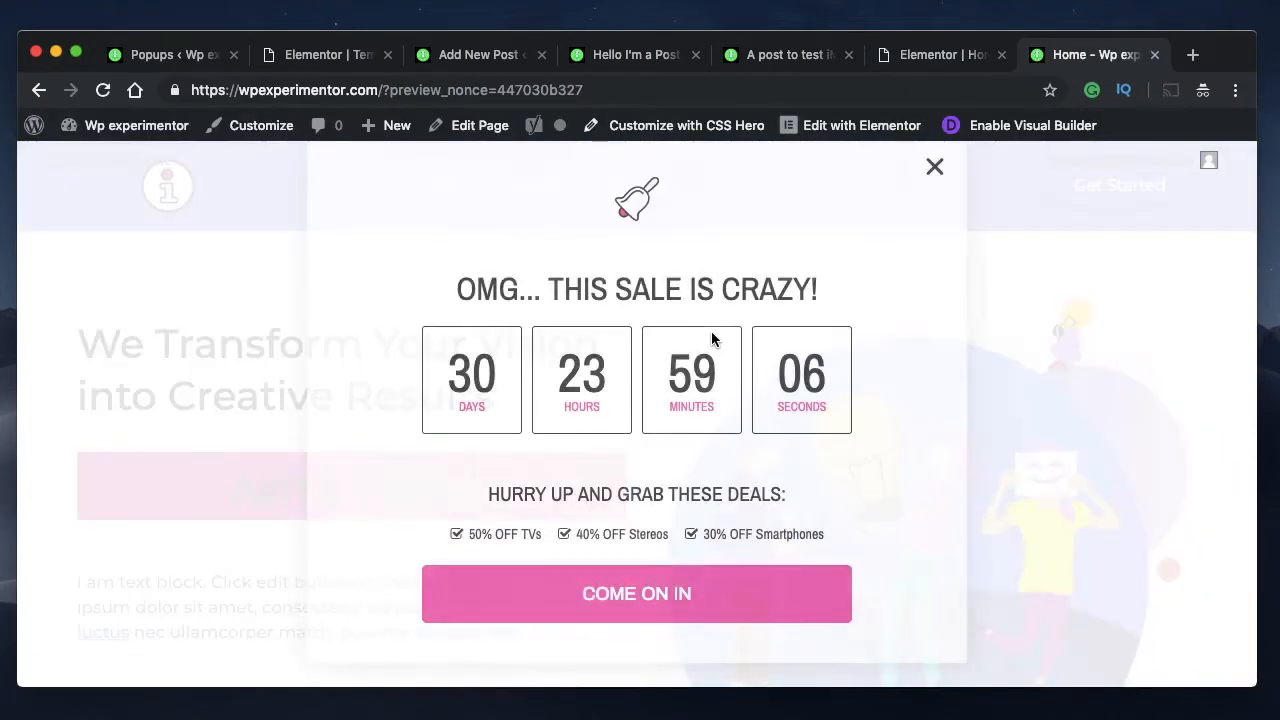
click(934, 166)
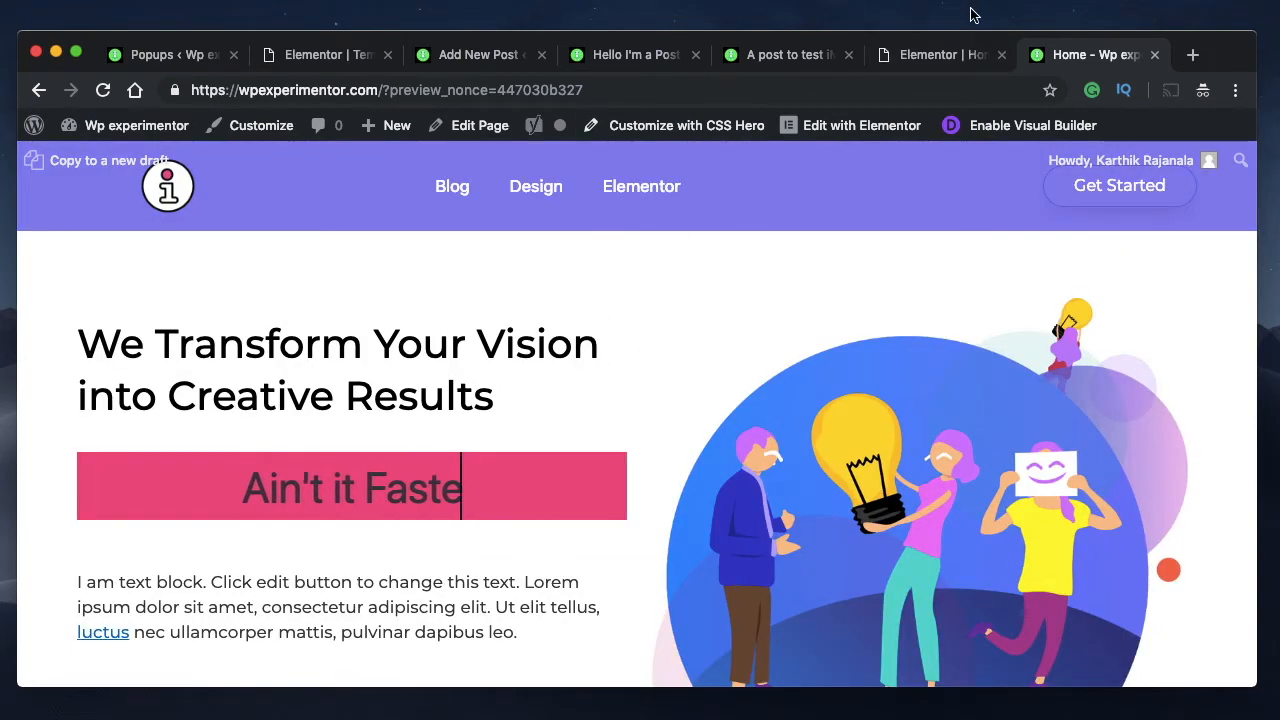
click(925, 54)
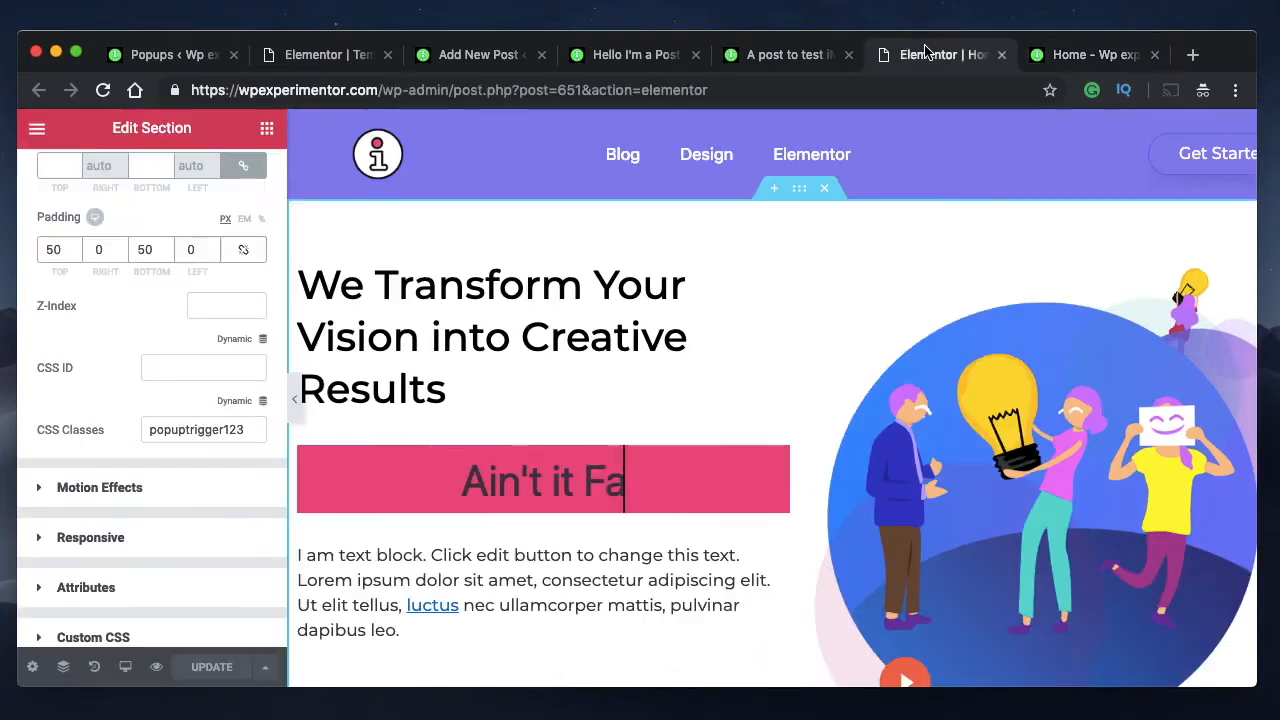
click(298, 55)
triple_click(91, 452)
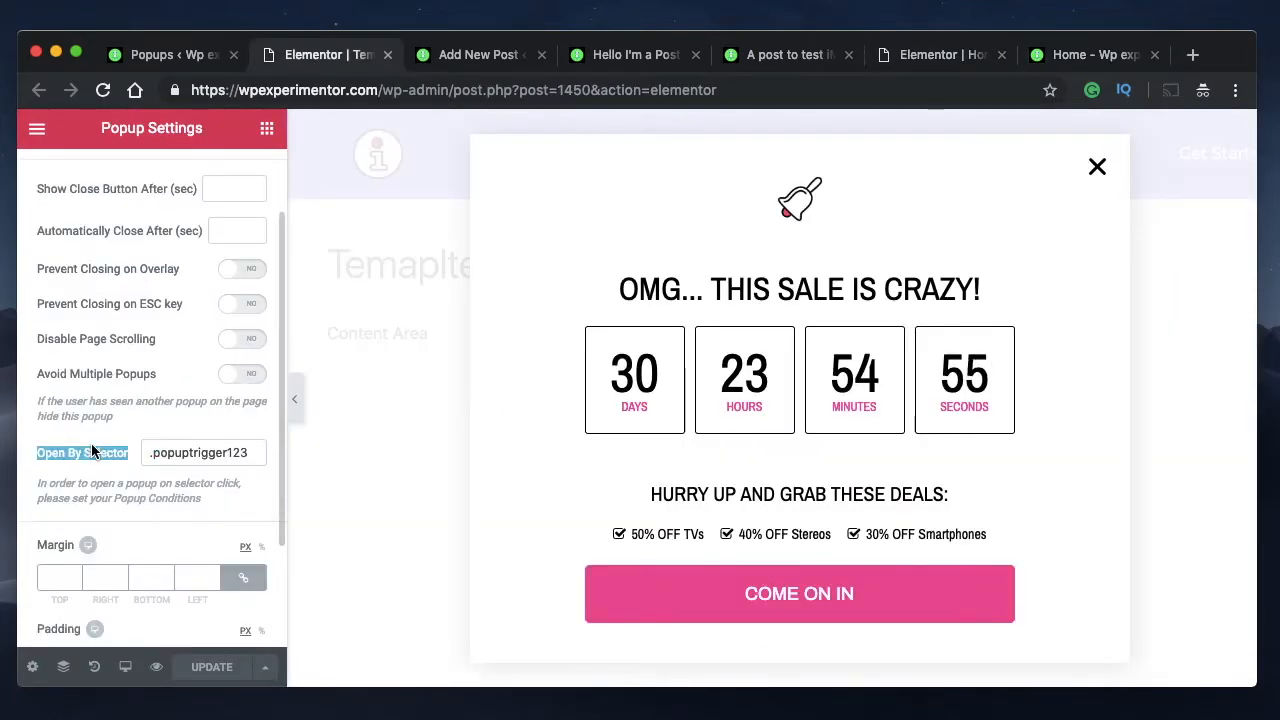
click(1084, 59)
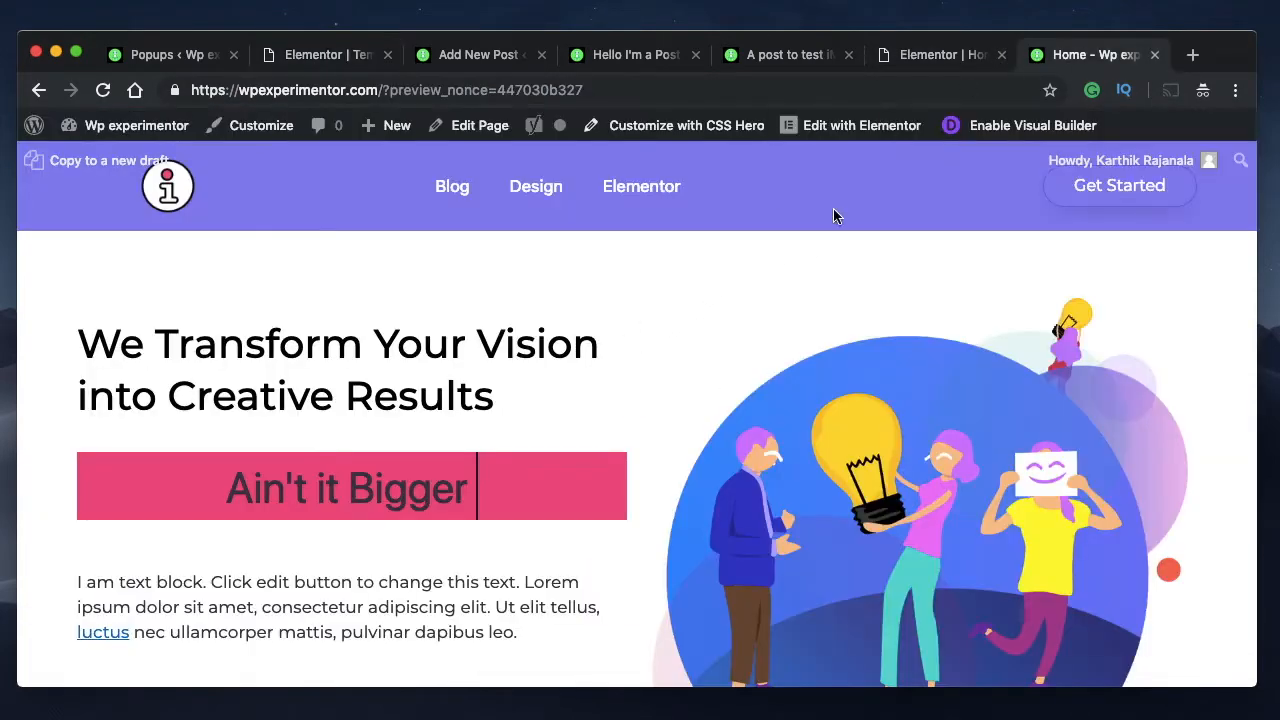
Copy the class popuptrigger123 from the hero section's CSS classes in the Elementor home page
click(945, 55)
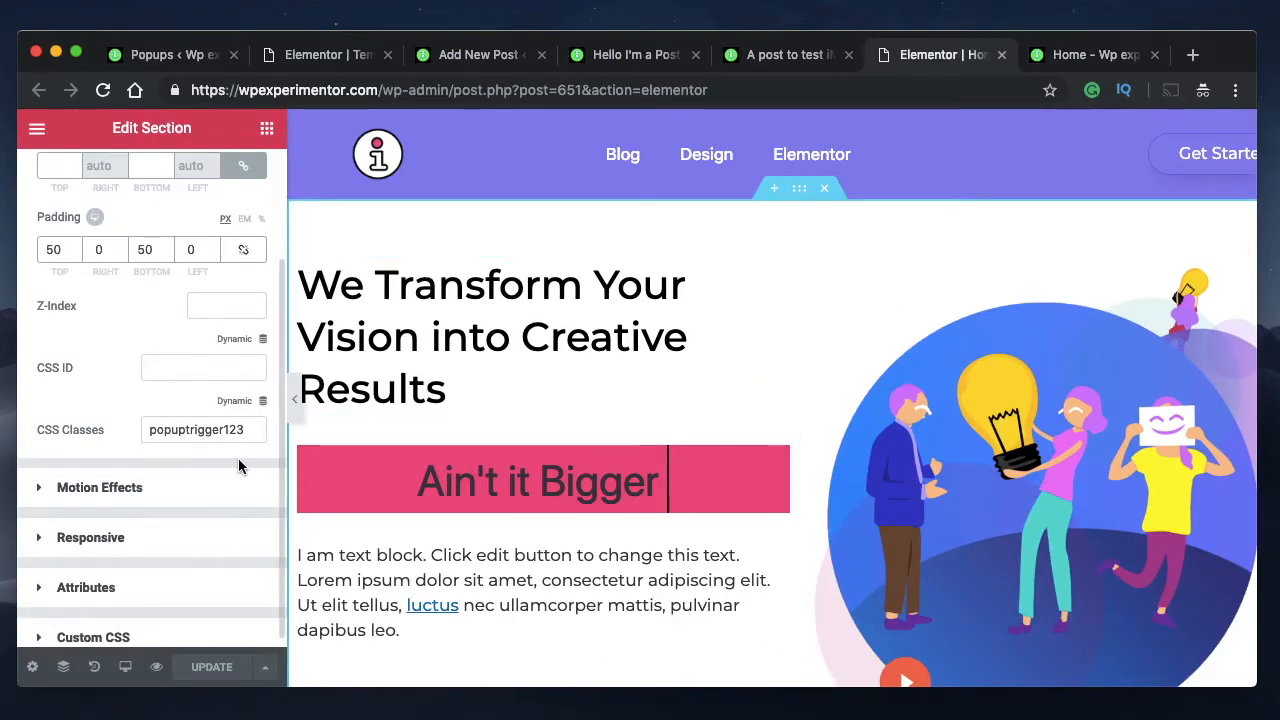
double_click(189, 425)
key(super+c)
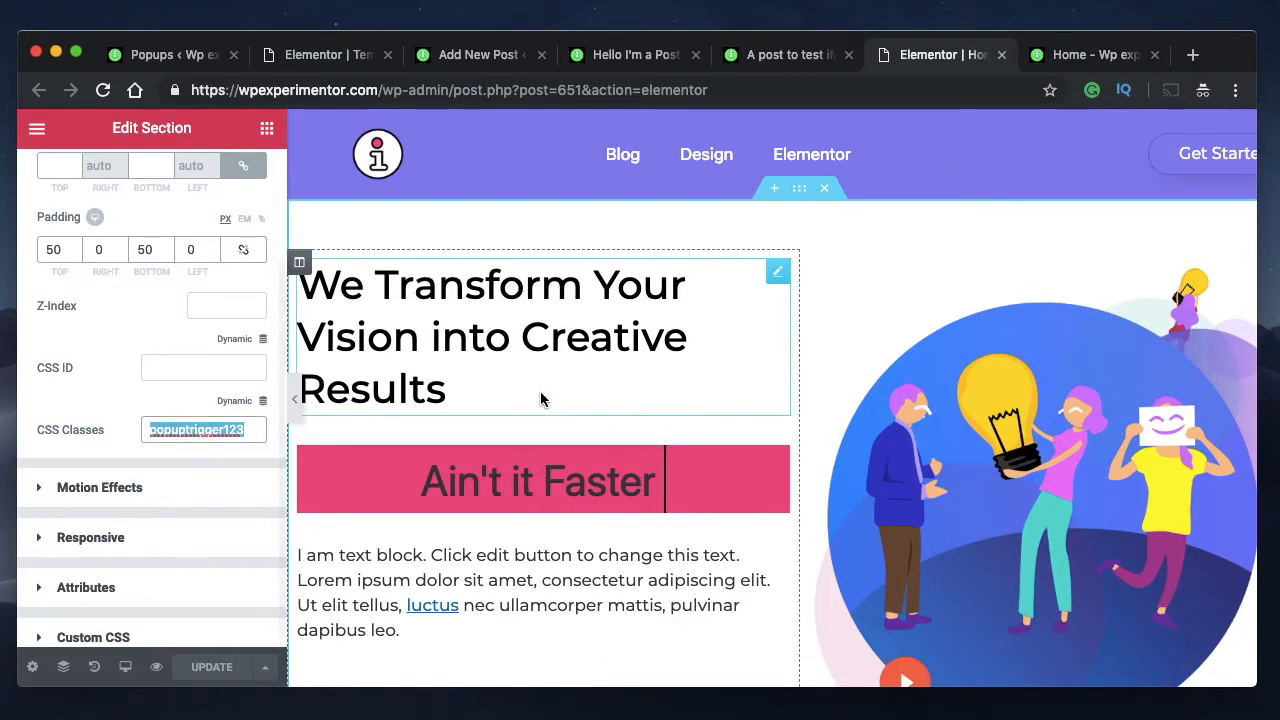
click(299, 263)
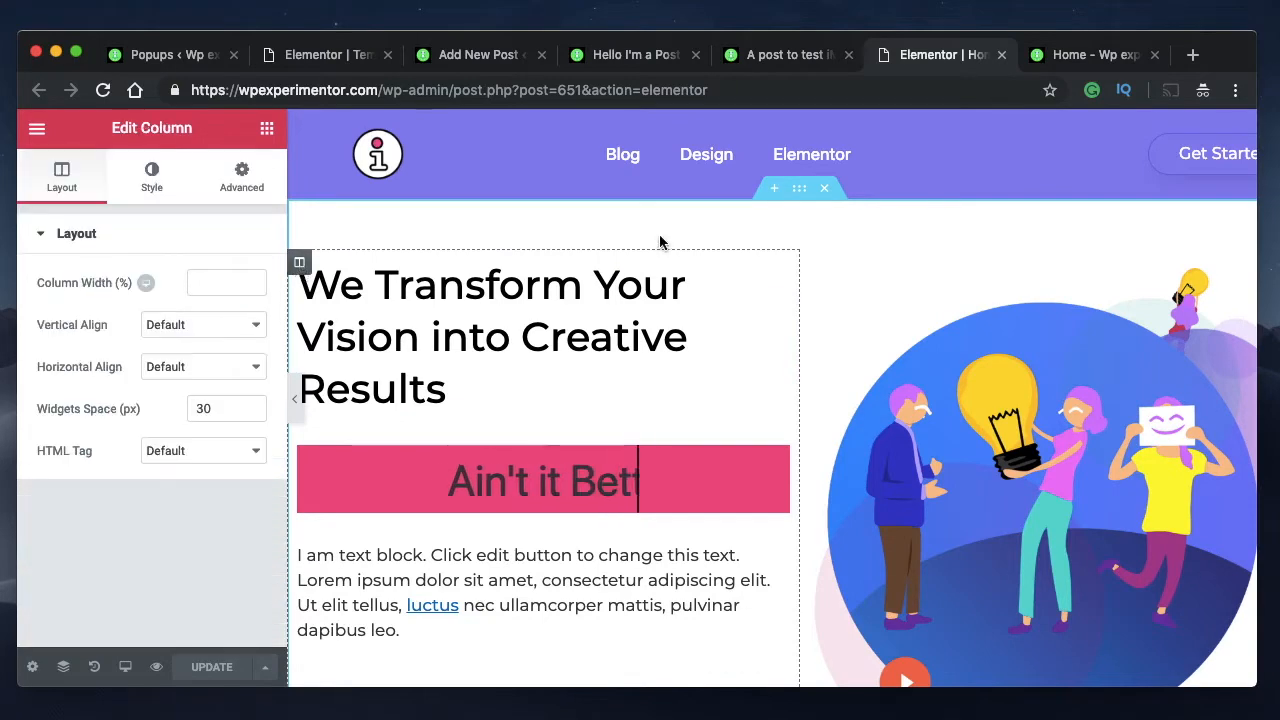
click(241, 177)
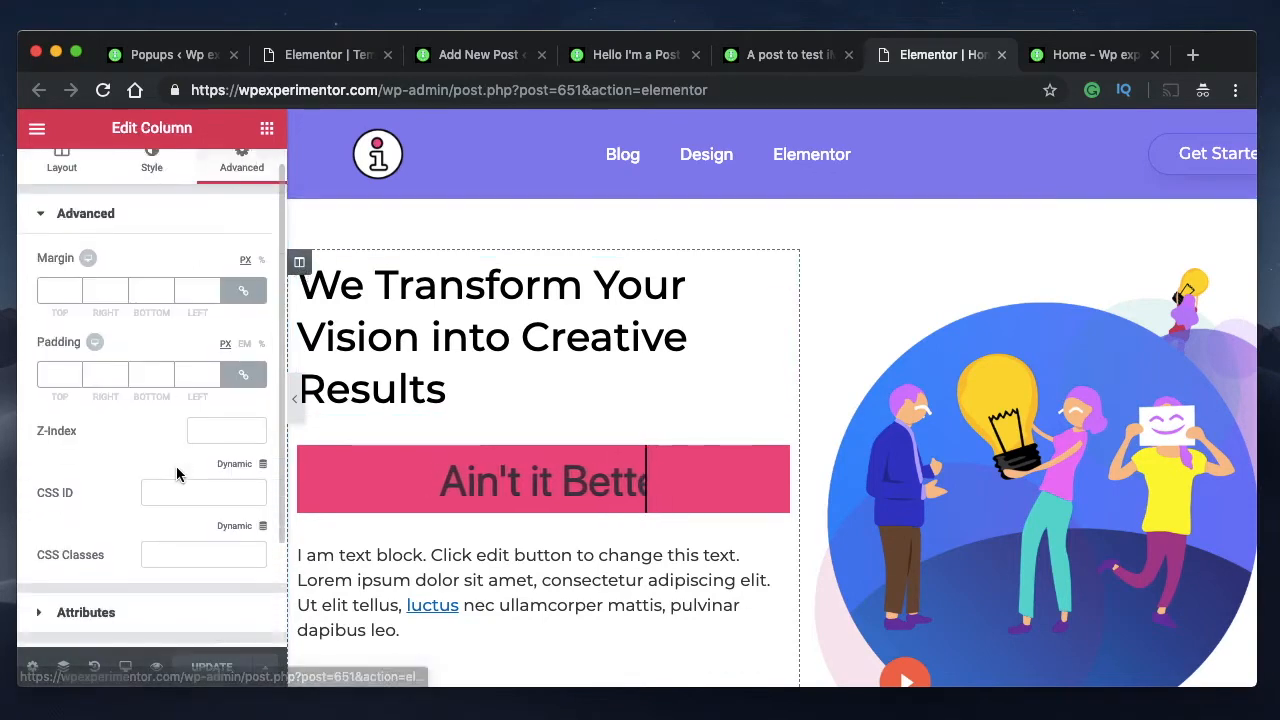
scroll(180, 450, down, 2)
Paste the class popuptrigger123 into the CSS classes of the column holding the Themes, Users and Active Installs counters, and update the page
scroll(357, 412, down, 15)
scroll(760, 437, up, 2)
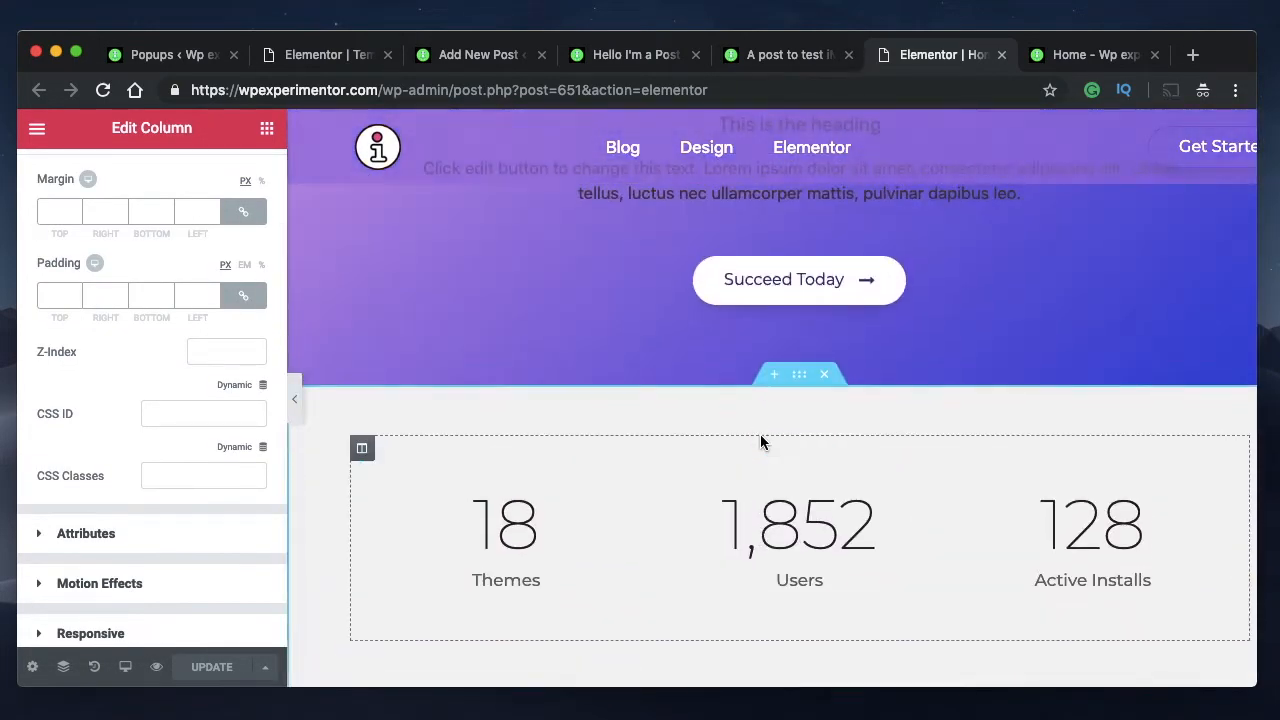
click(362, 452)
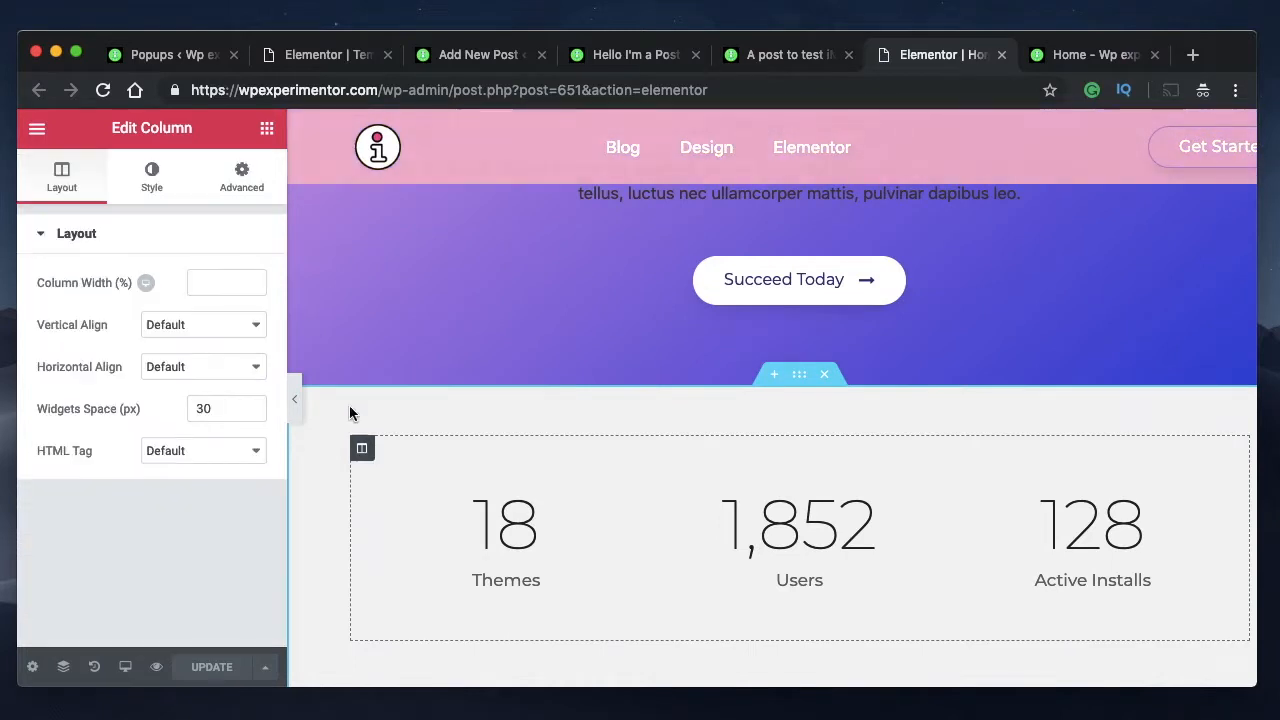
click(240, 180)
click(188, 576)
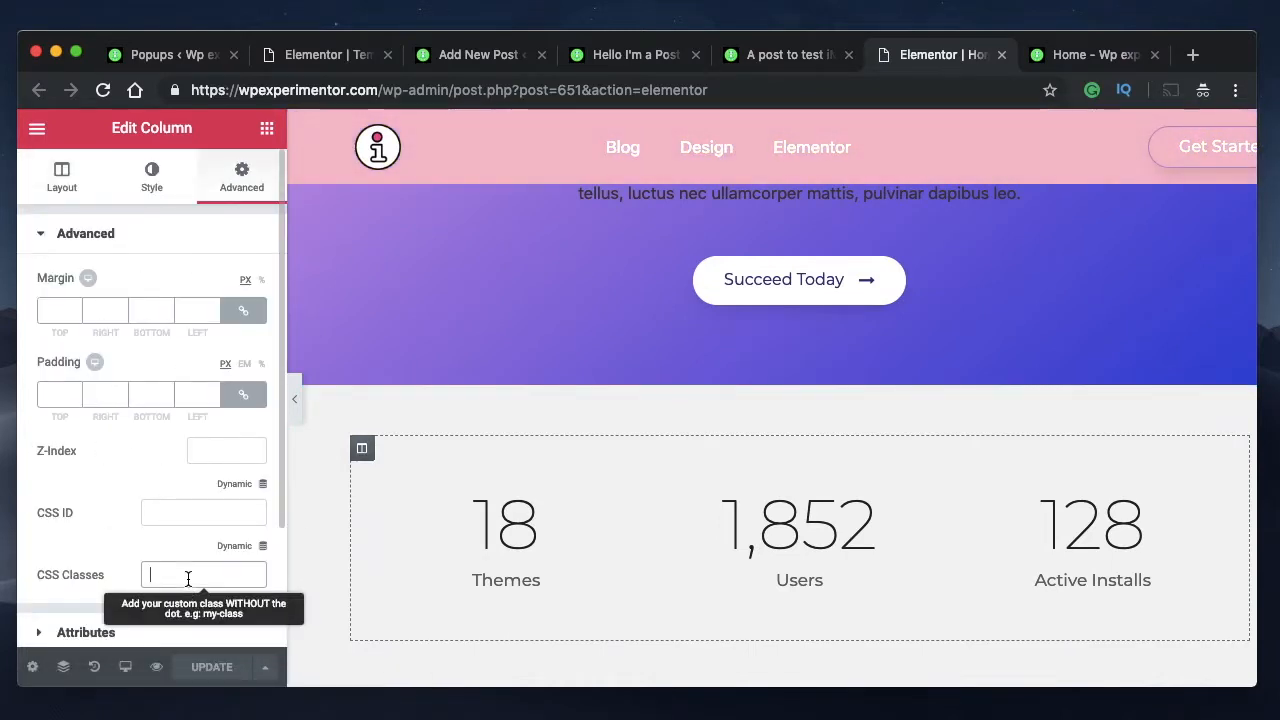
key(super+v)
double_click(172, 574)
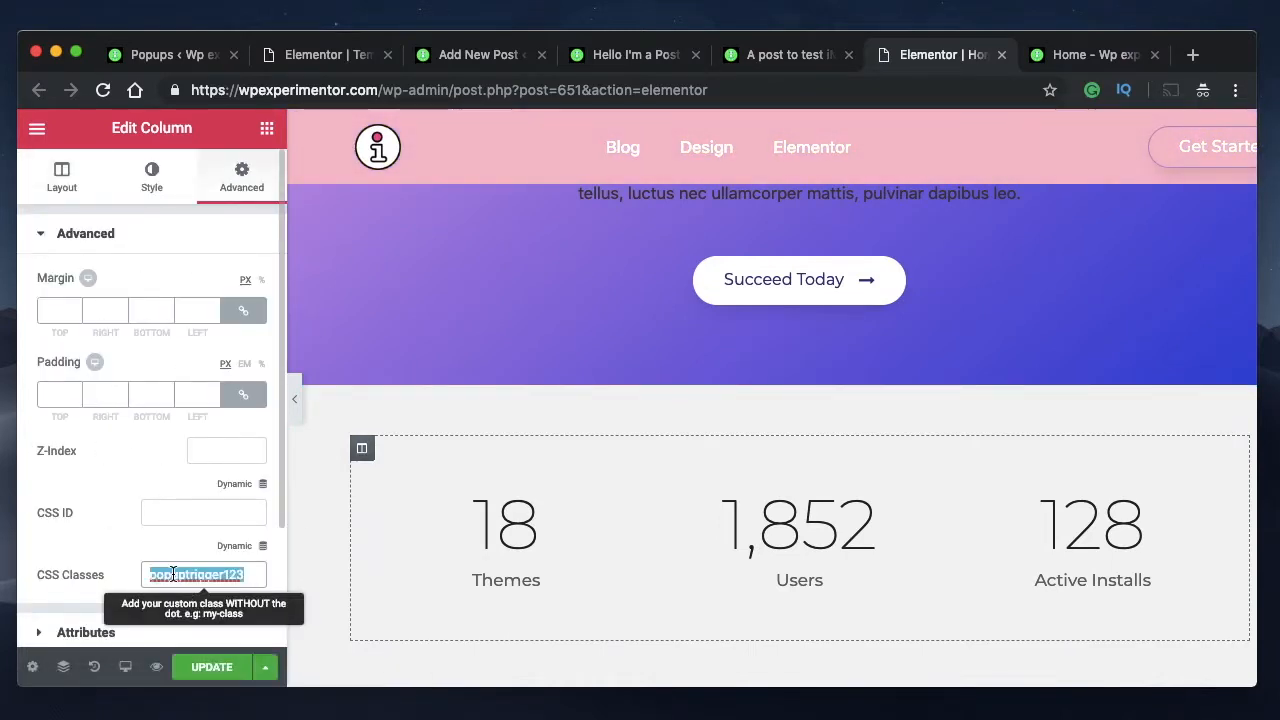
click(228, 668)
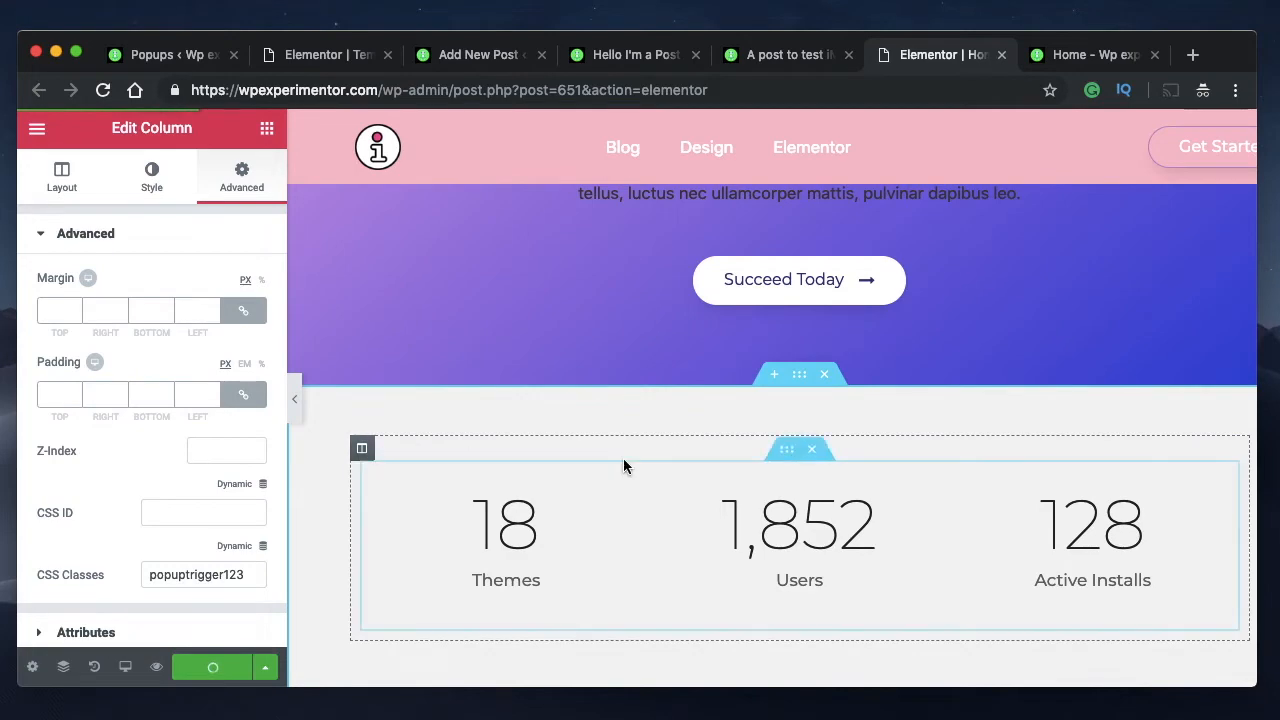
Test the popup from the counters column on the live home page, and close it
click(1107, 54)
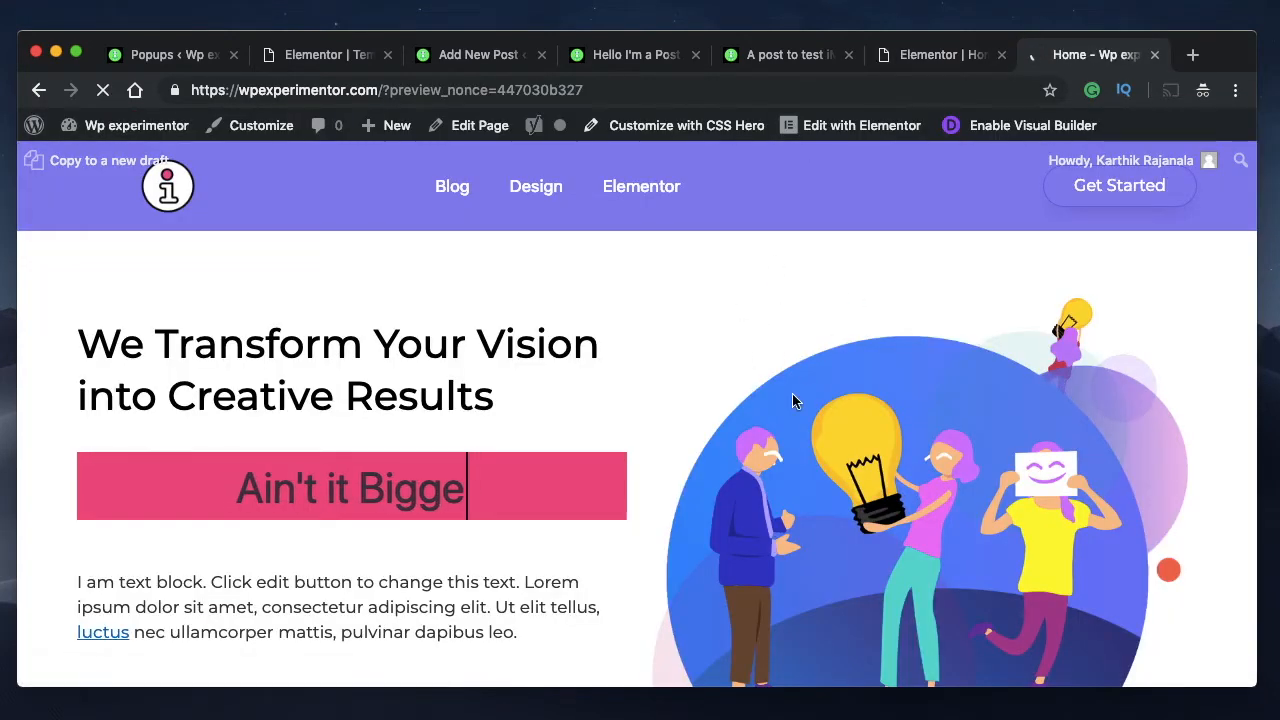
scroll(793, 401, down, 15)
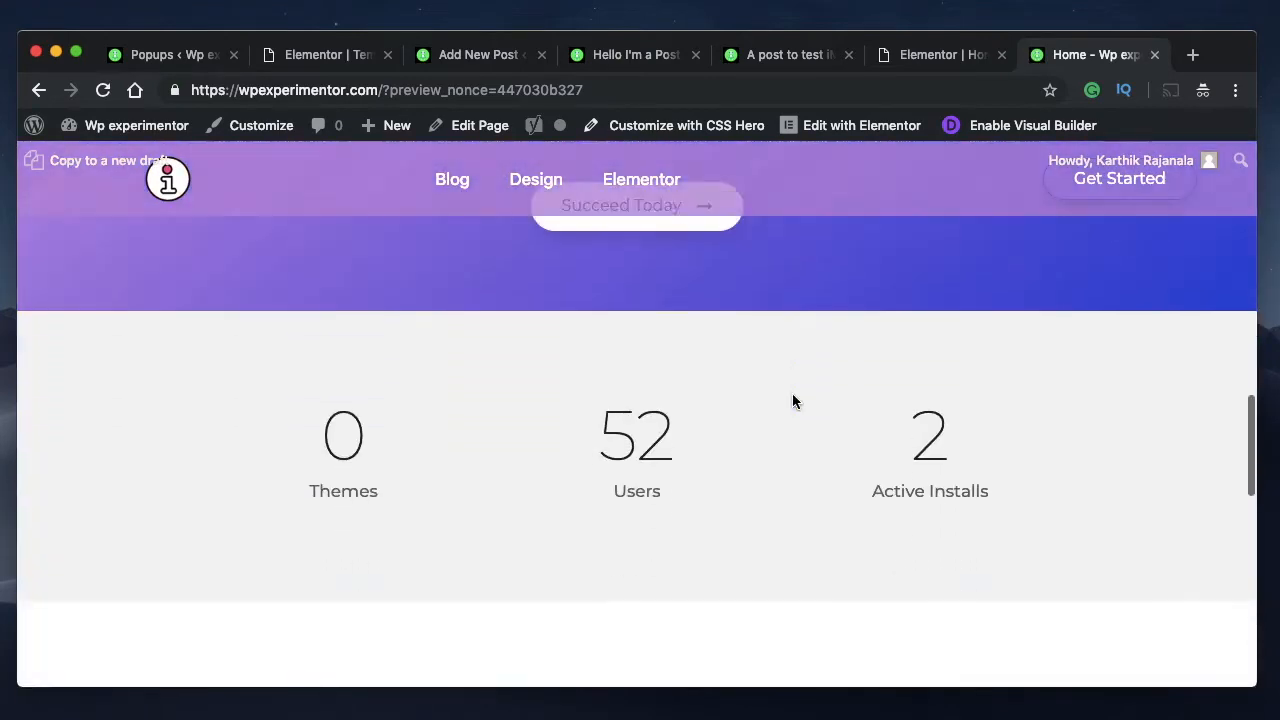
scroll(793, 401, down, 1)
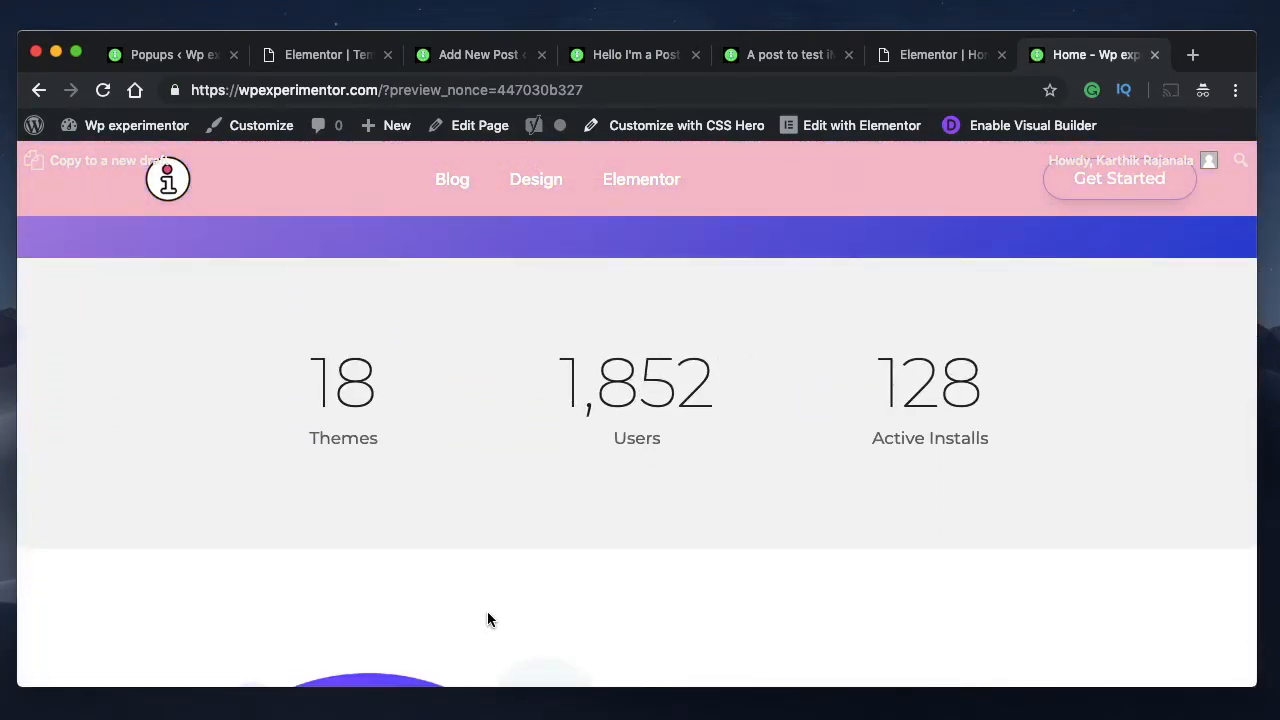
scroll(487, 620, down, 3)
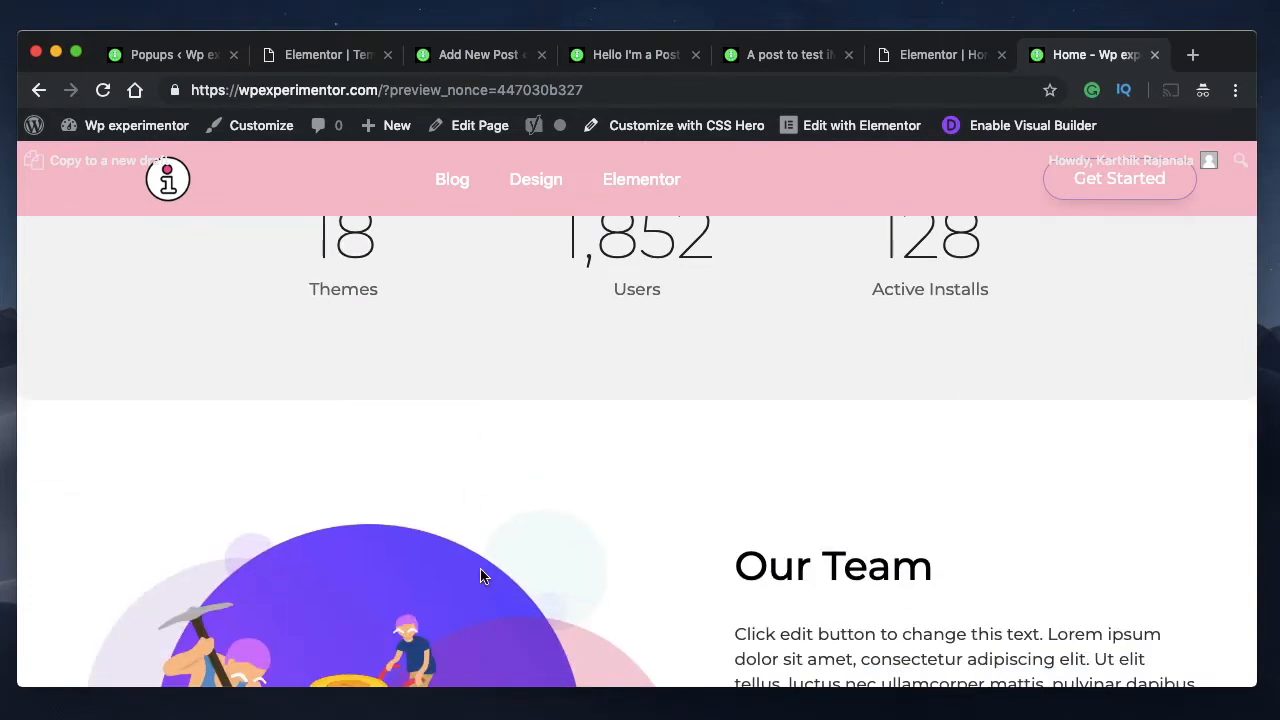
scroll(748, 603, up, 4)
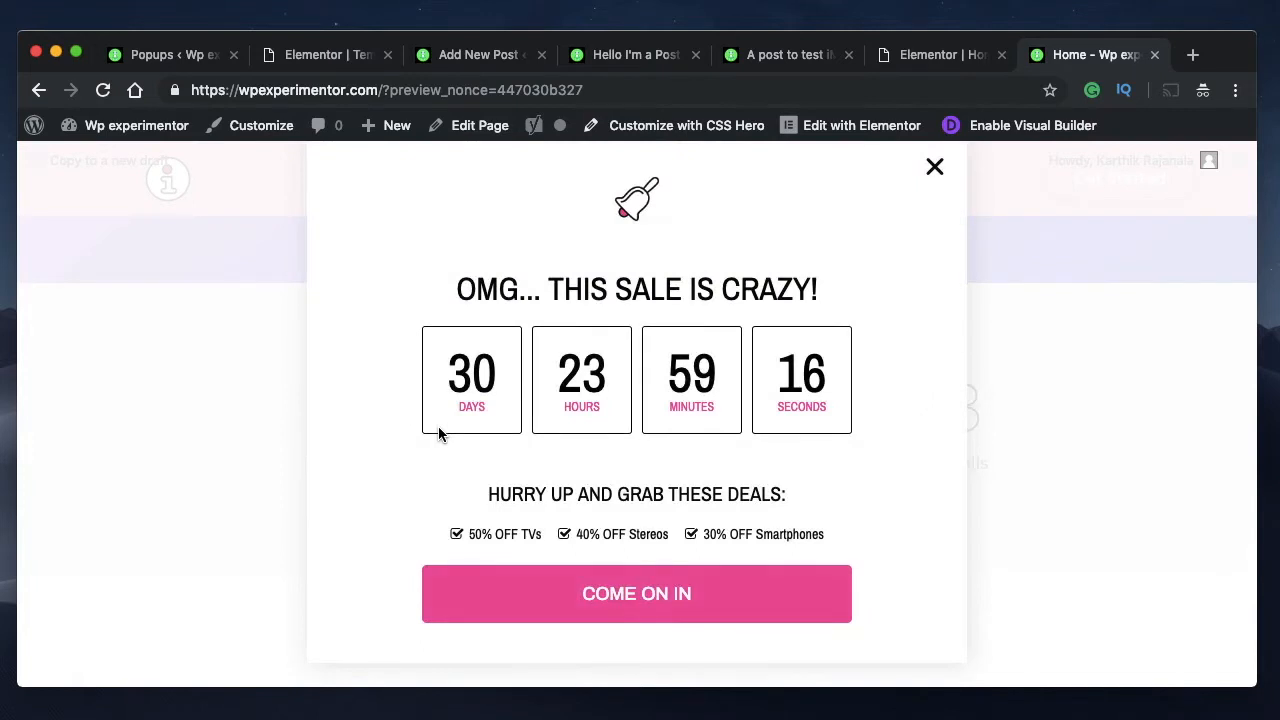
click(935, 164)
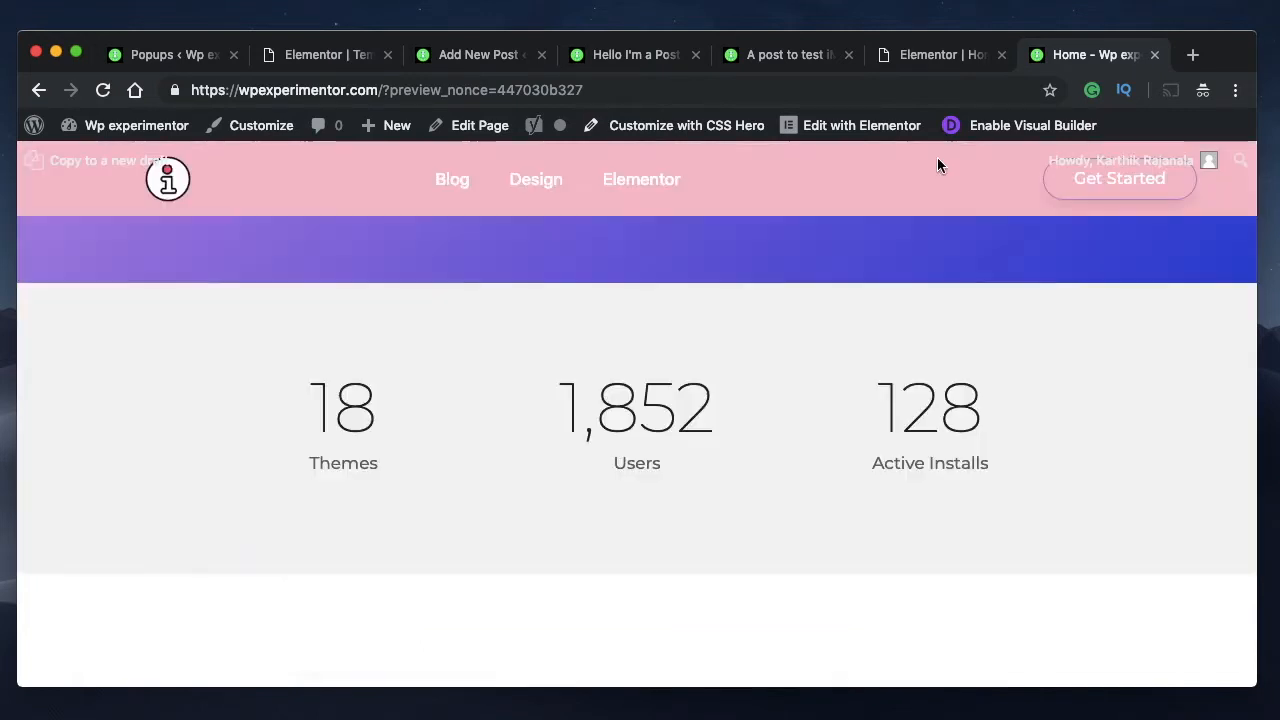
Review the popup's Open By Selector setting, the live home page and the counters column's class, and return to the Popups list
click(337, 63)
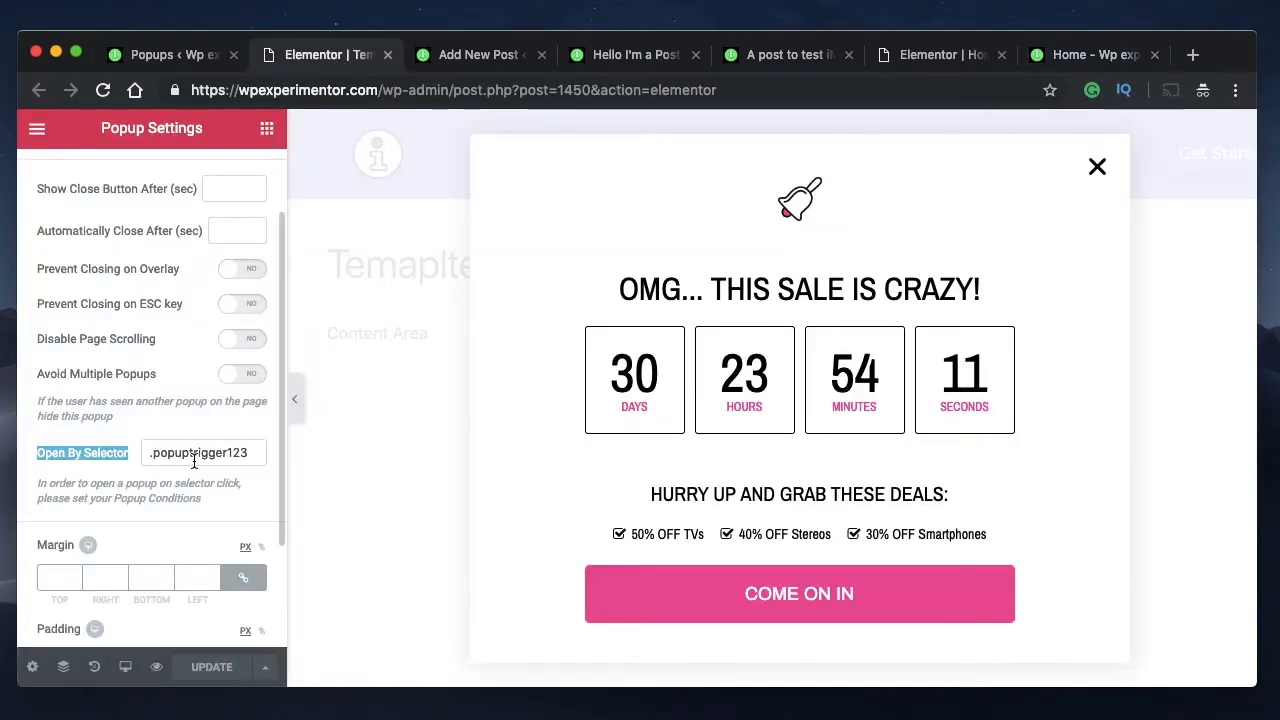
triple_click(205, 452)
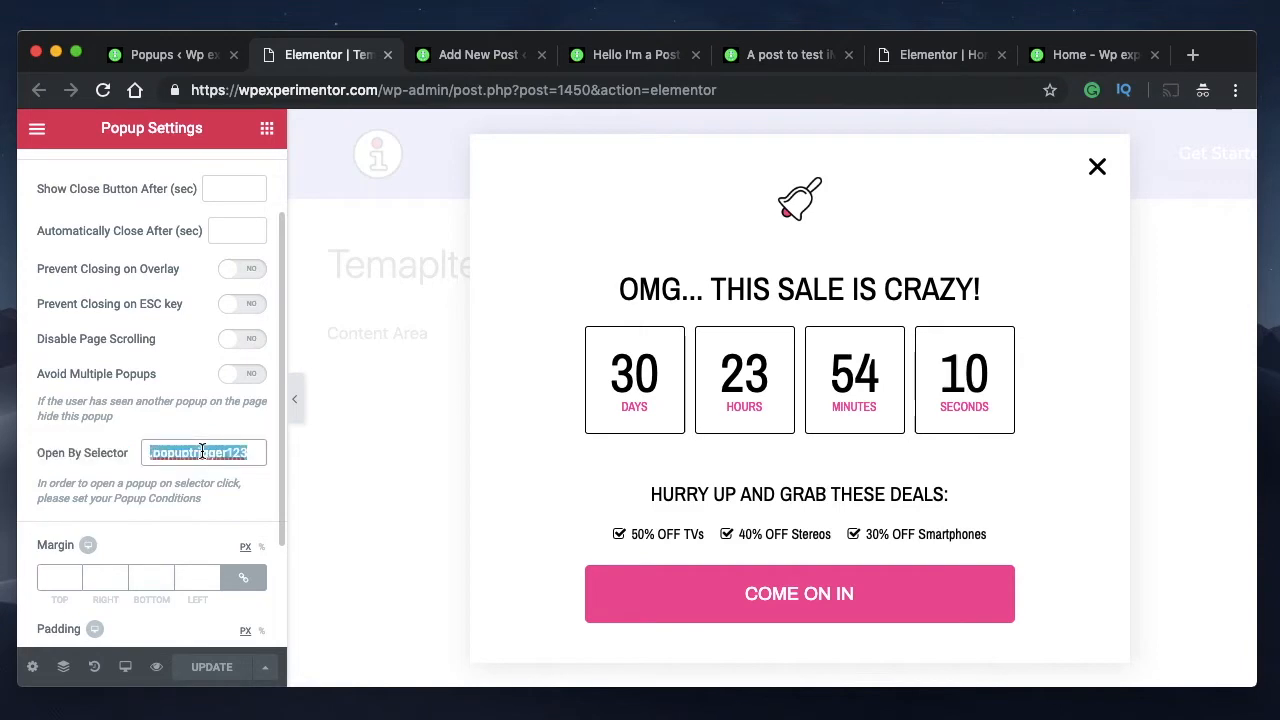
click(1097, 55)
scroll(645, 533, down, 5)
scroll(645, 533, up, 1)
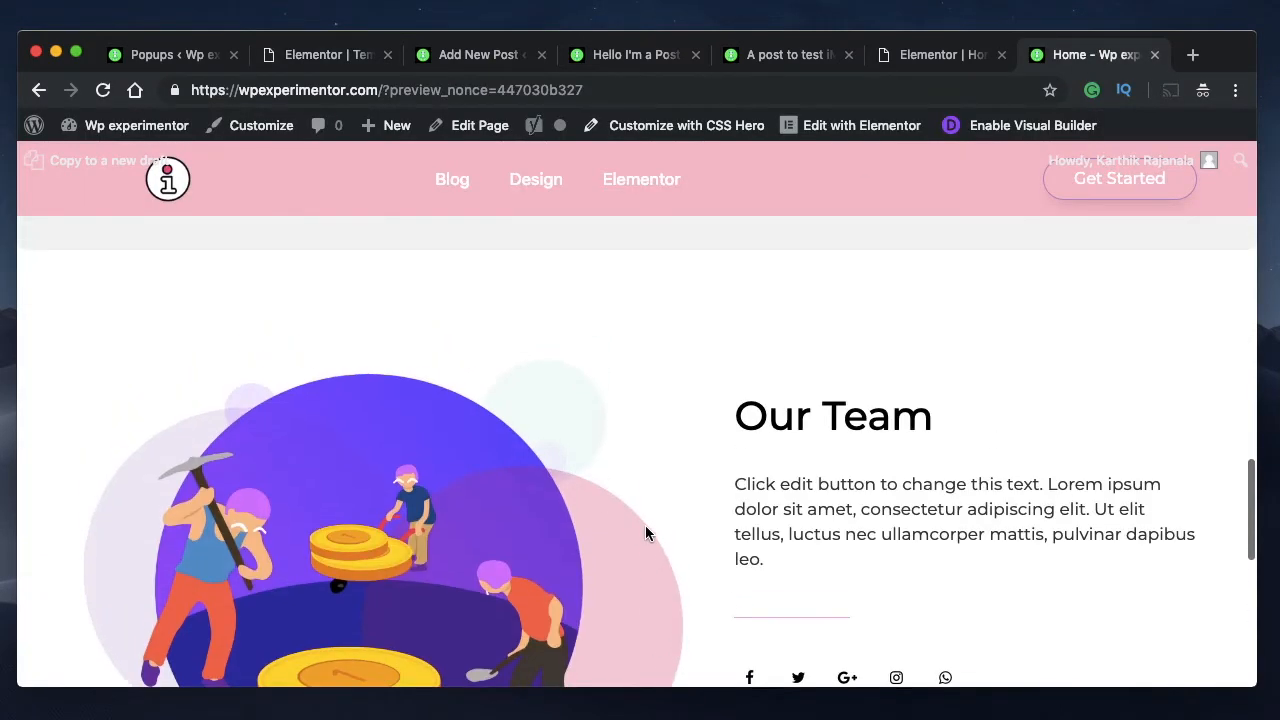
click(945, 60)
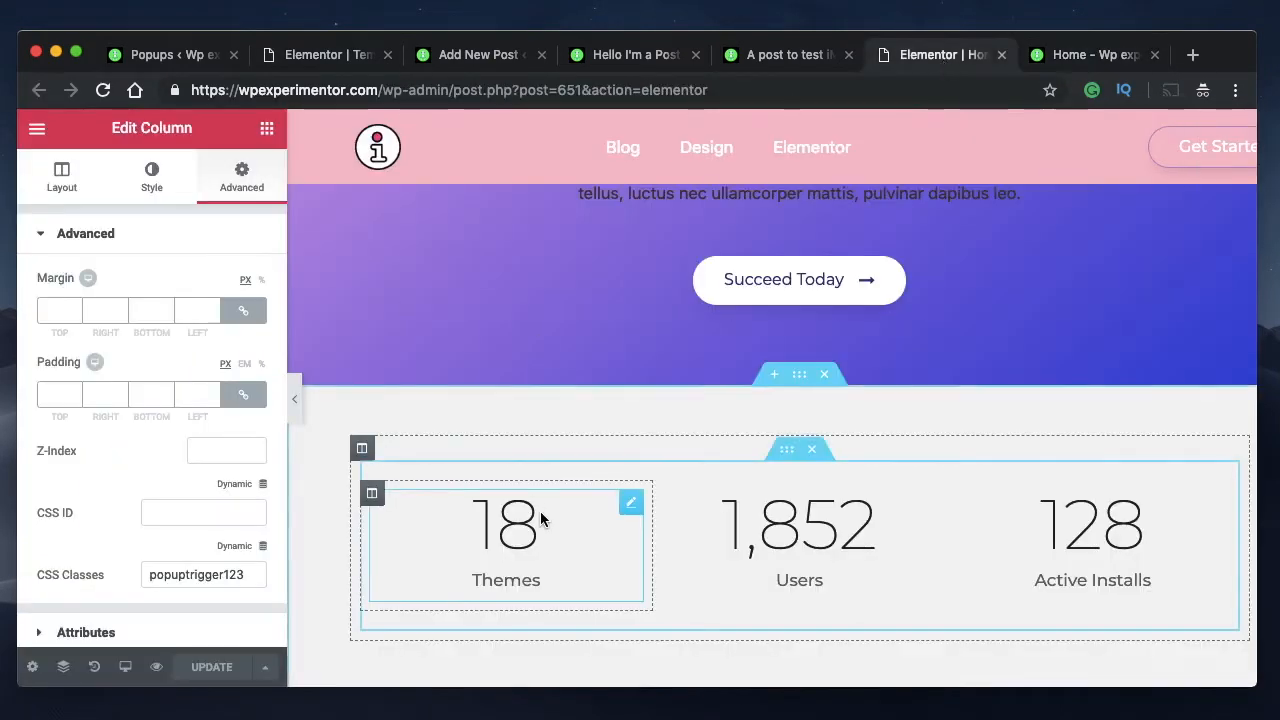
click(186, 54)
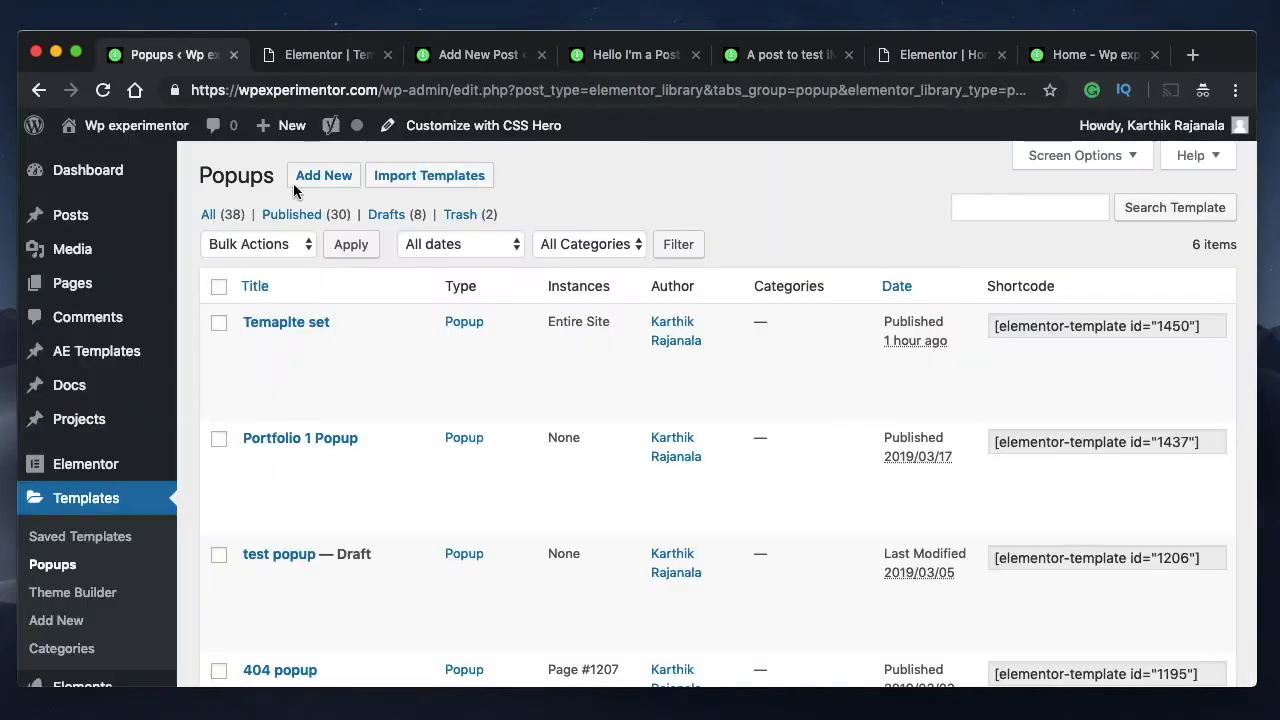
Review the popup's Open By Selector value and its display conditions, and close the publish settings without saving
click(330, 55)
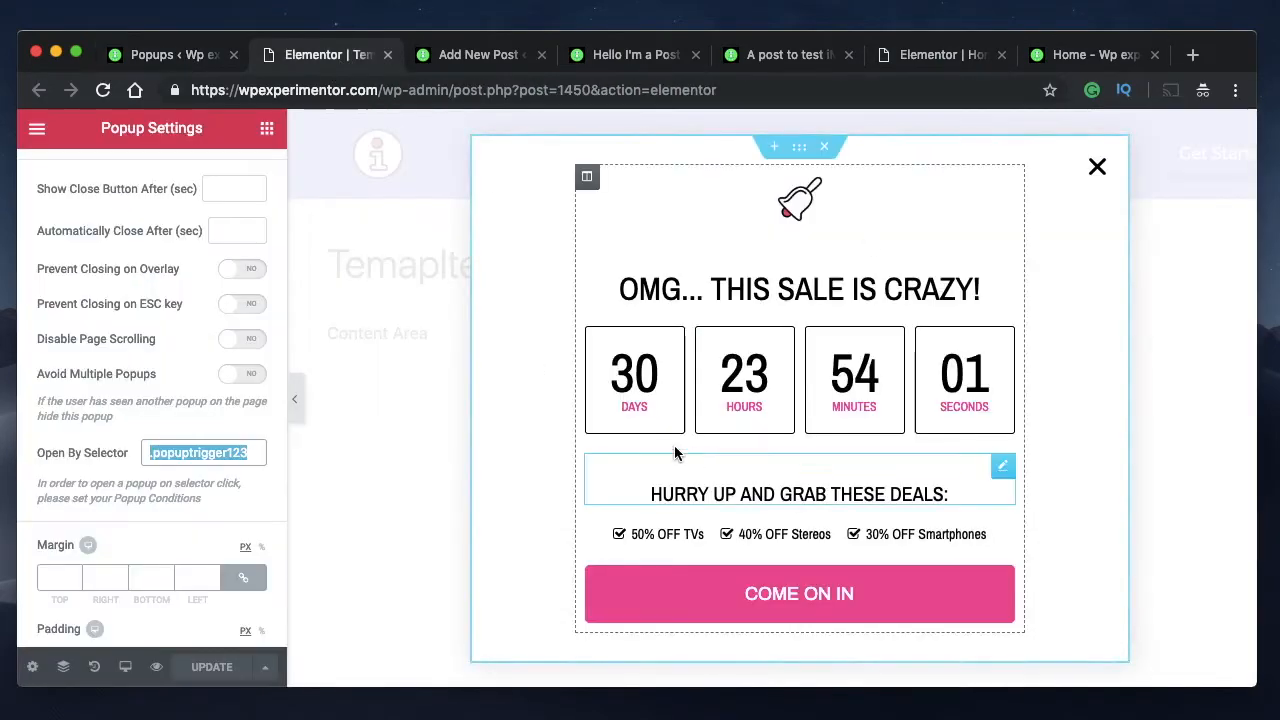
double_click(223, 447)
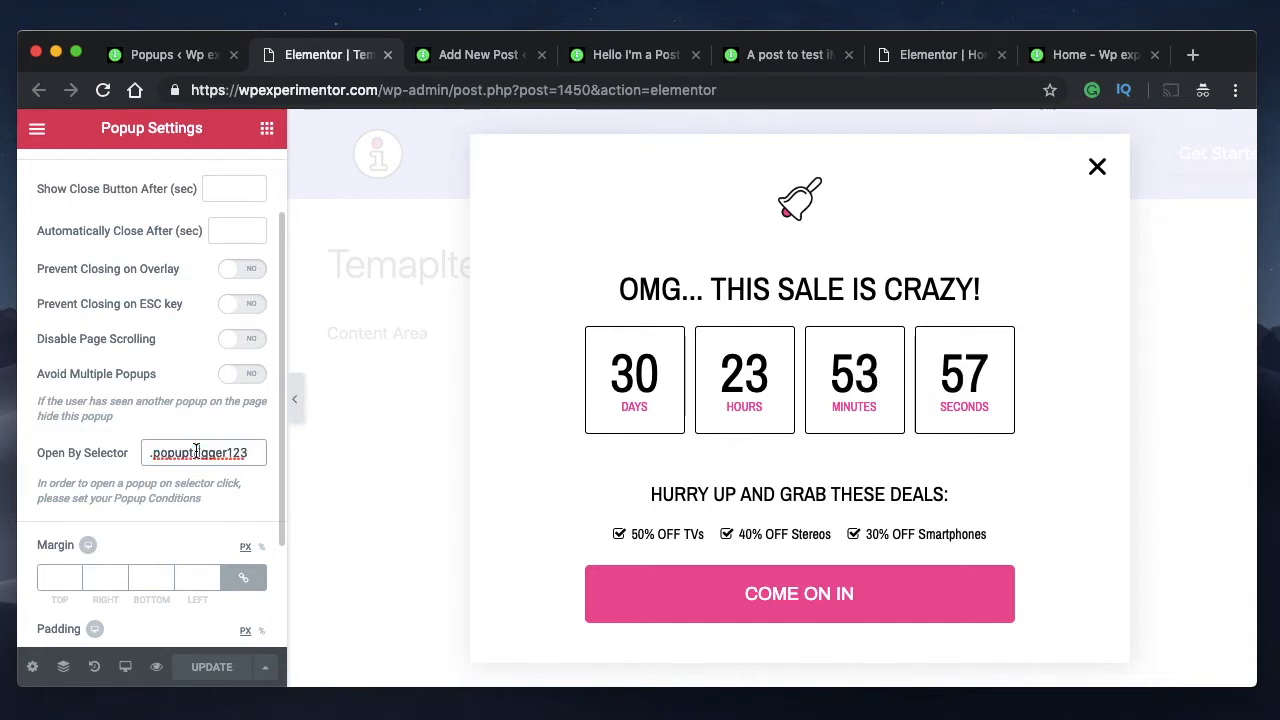
double_click(197, 450)
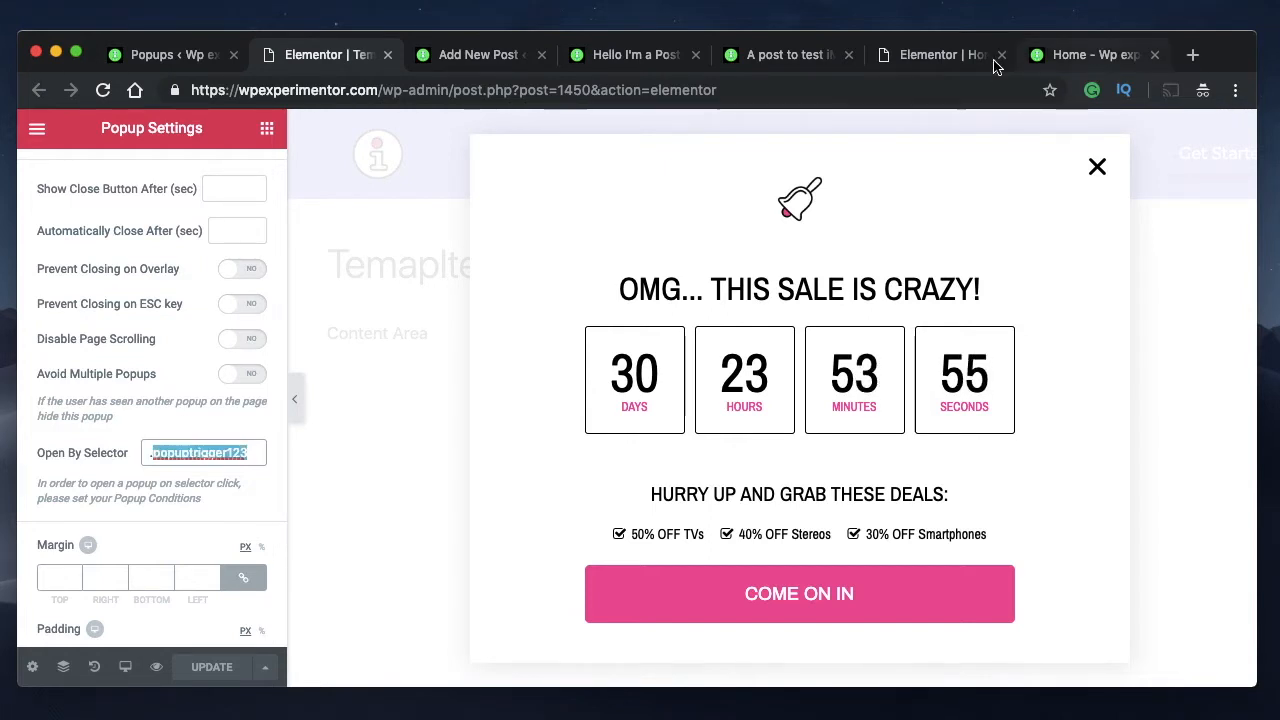
triple_click(222, 450)
key(super+c)
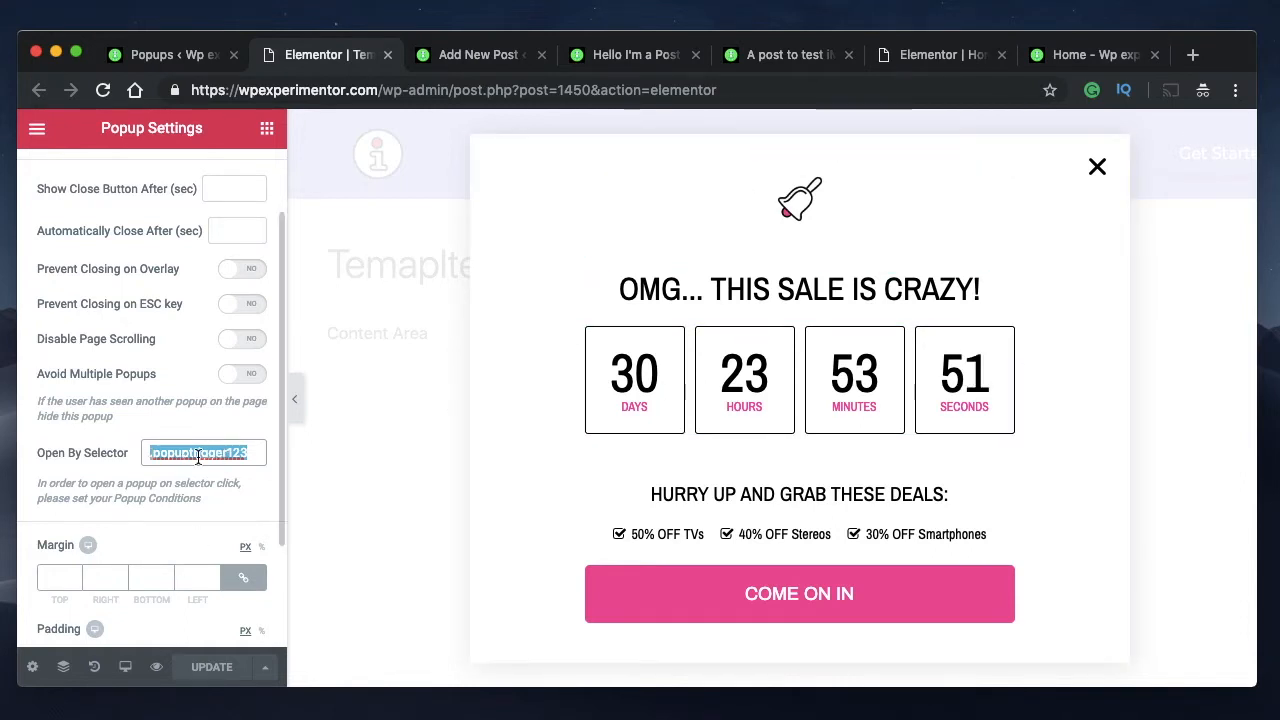
click(265, 667)
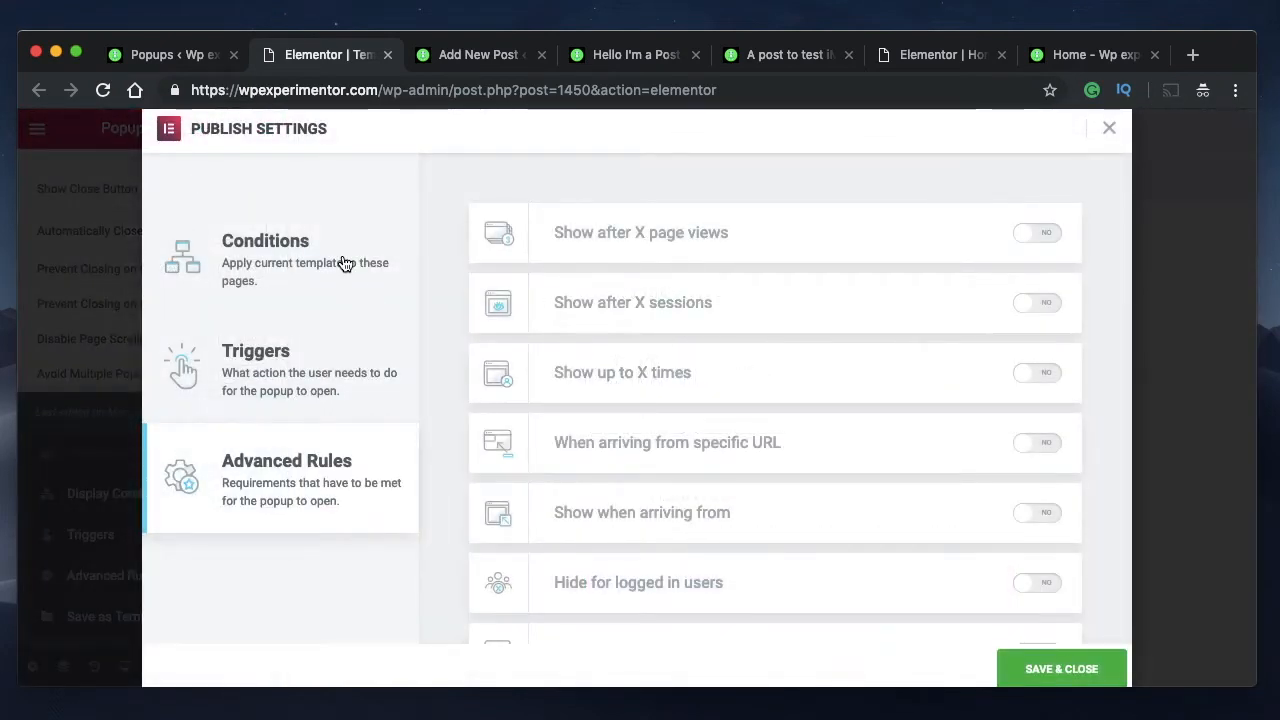
click(343, 262)
click(1108, 138)
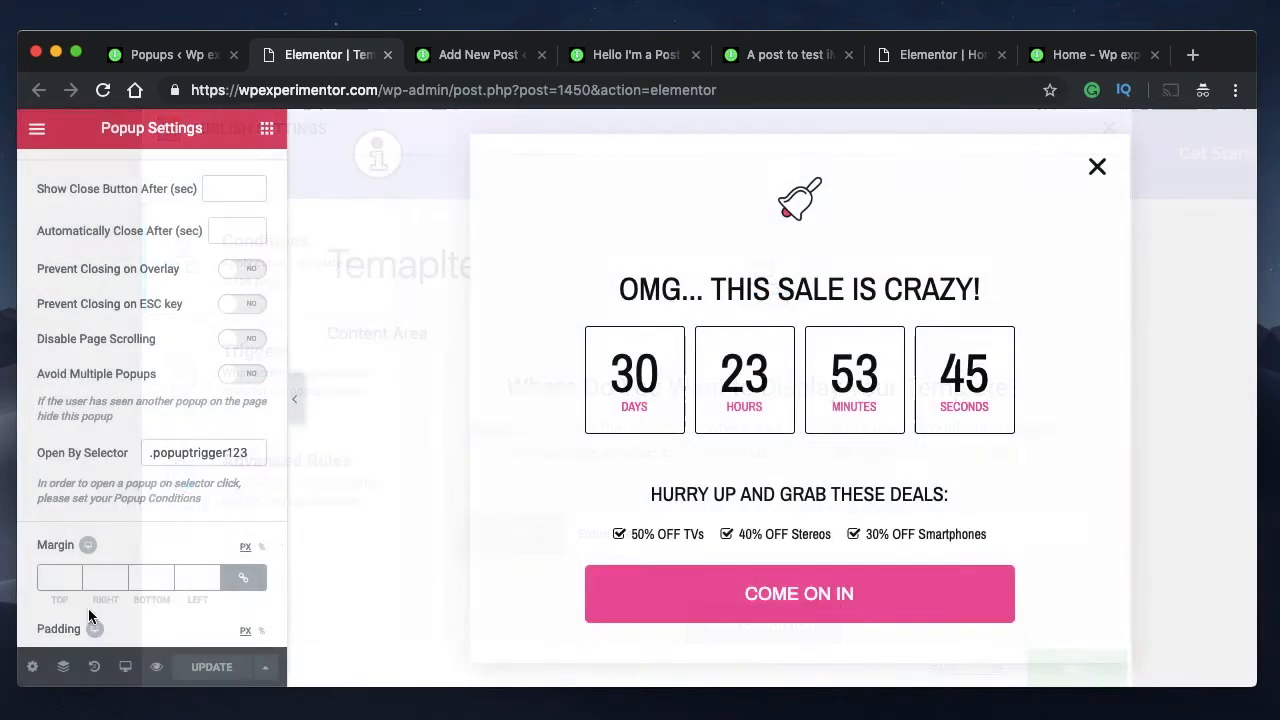
Copy popuptrigger123 without the dot from the popup's selector into the CSS classes of the Our Team social icons widget, and update the page
double_click(190, 450)
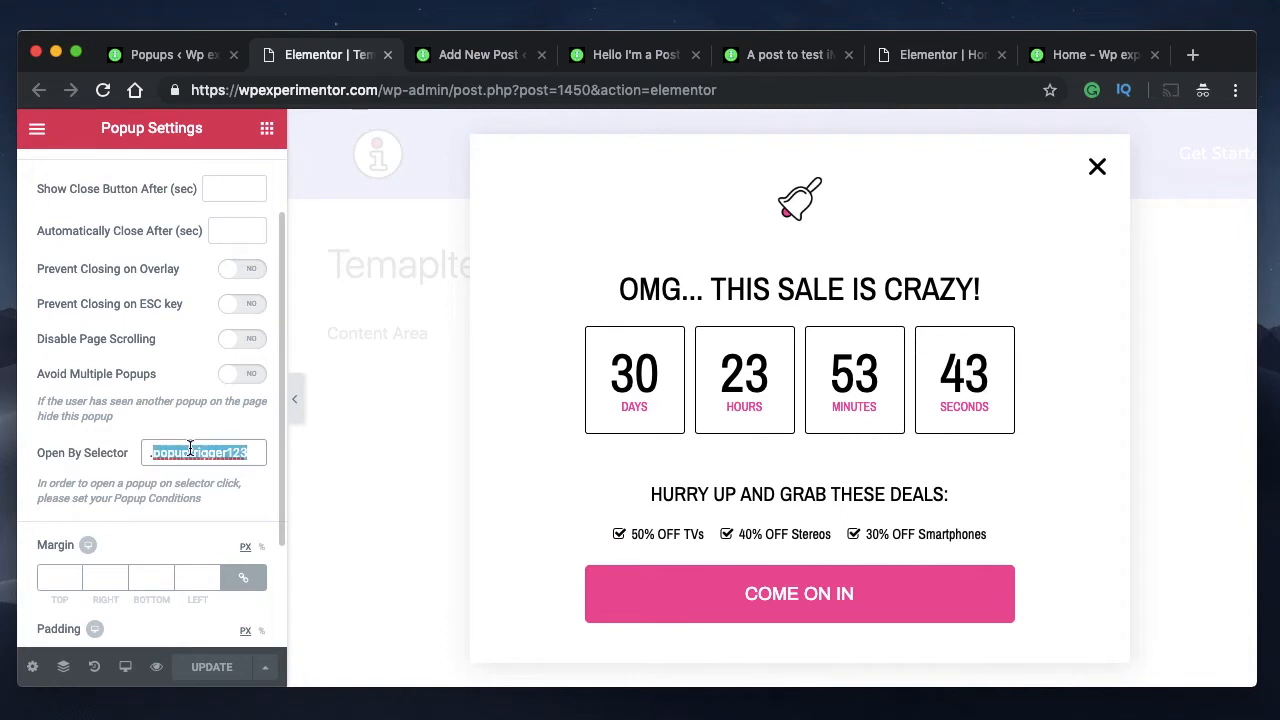
click(943, 62)
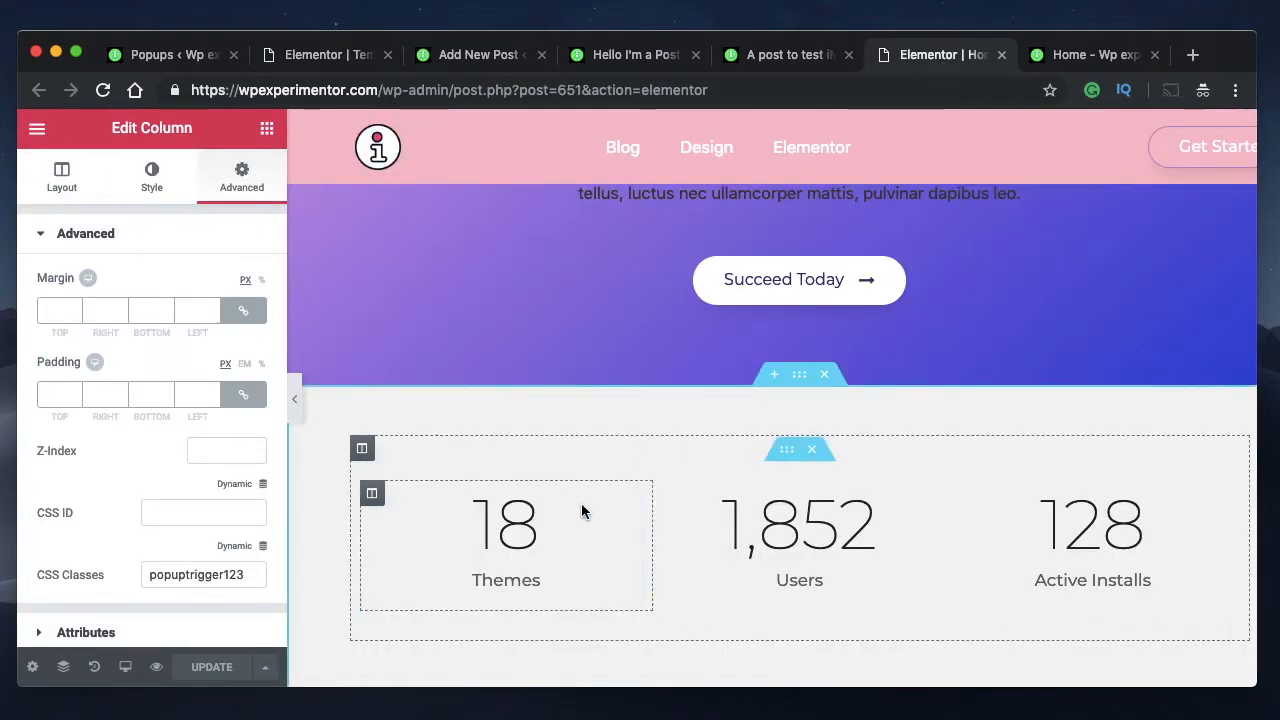
scroll(583, 509, down, 5)
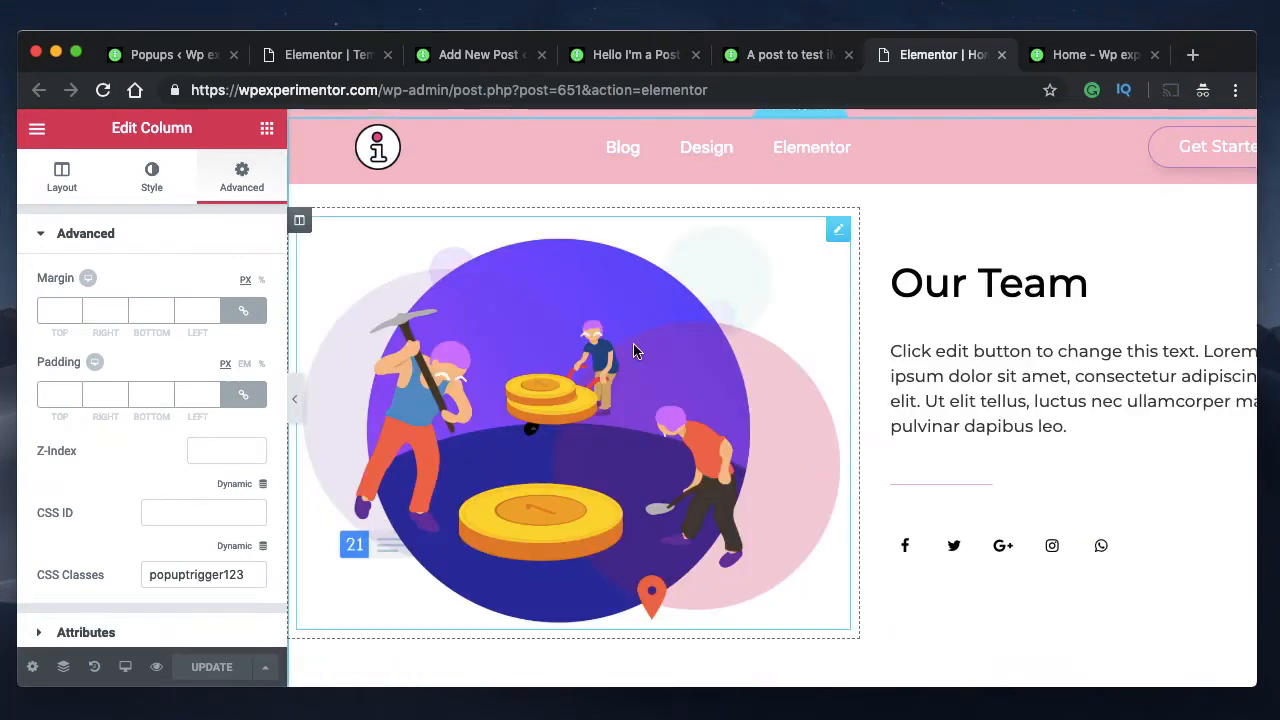
scroll(1006, 329, down, 2)
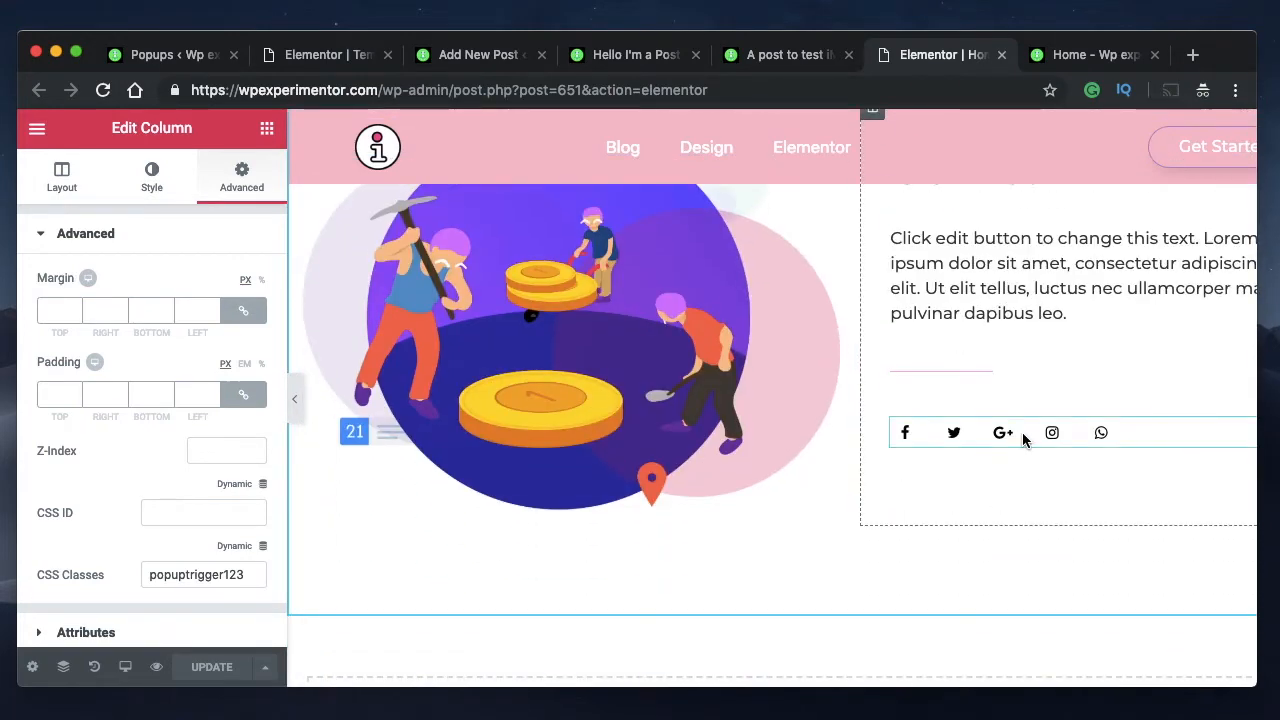
click(1141, 437)
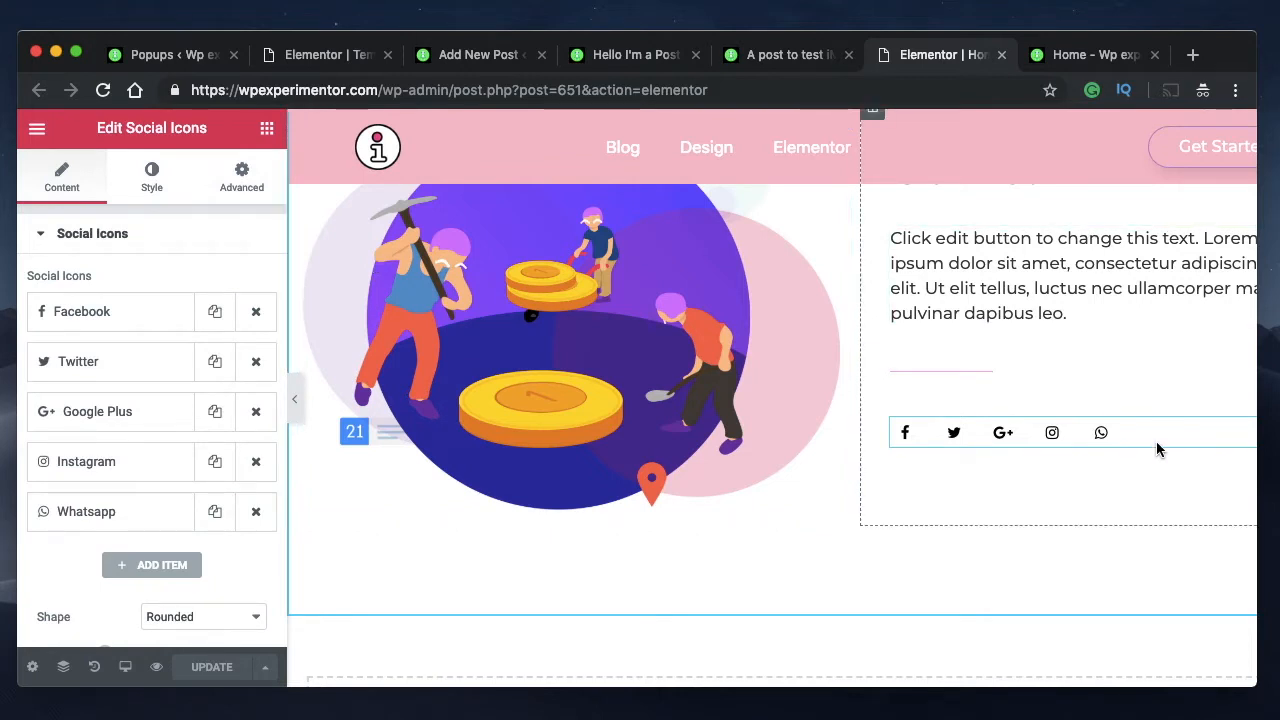
click(245, 177)
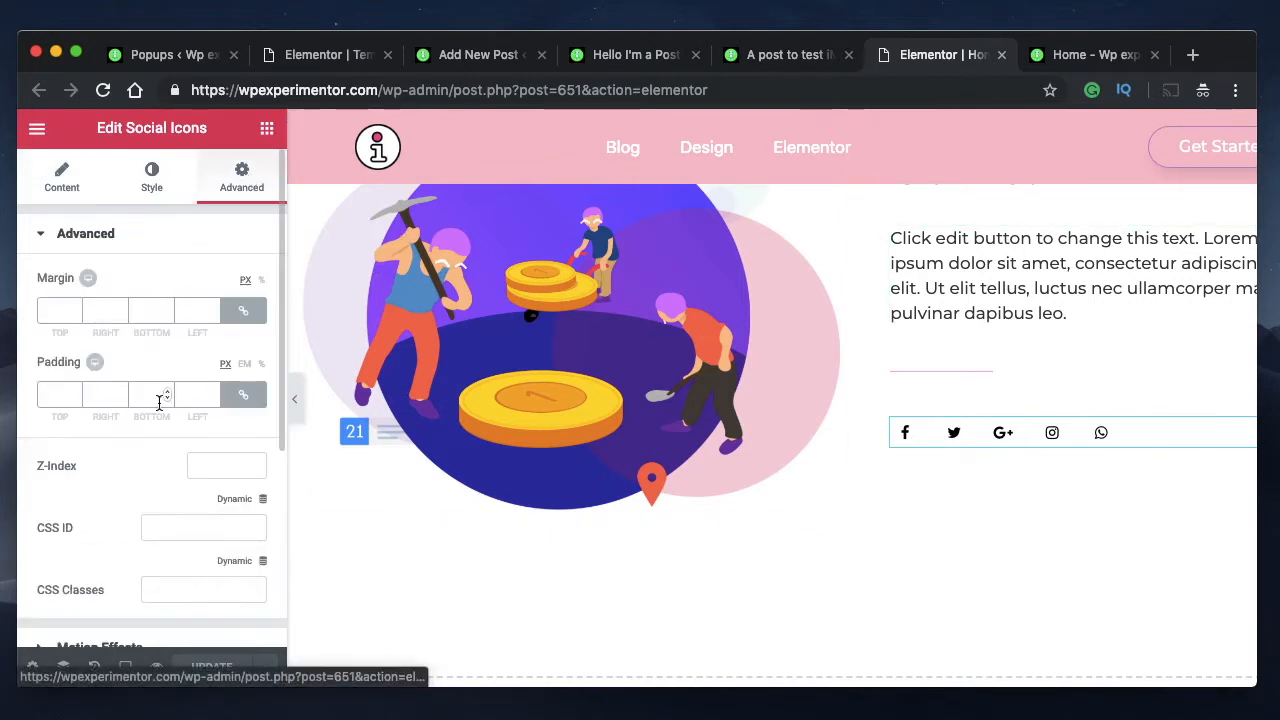
scroll(159, 402, down, 5)
key(super+v)
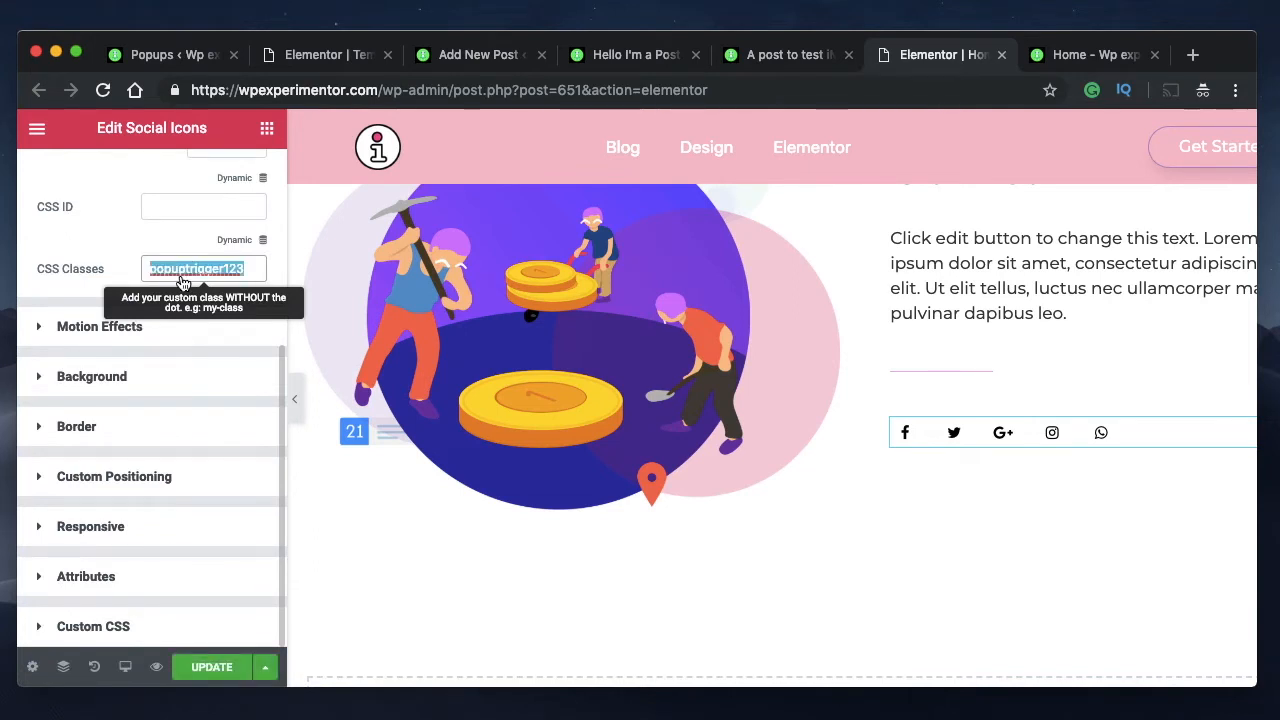
click(211, 667)
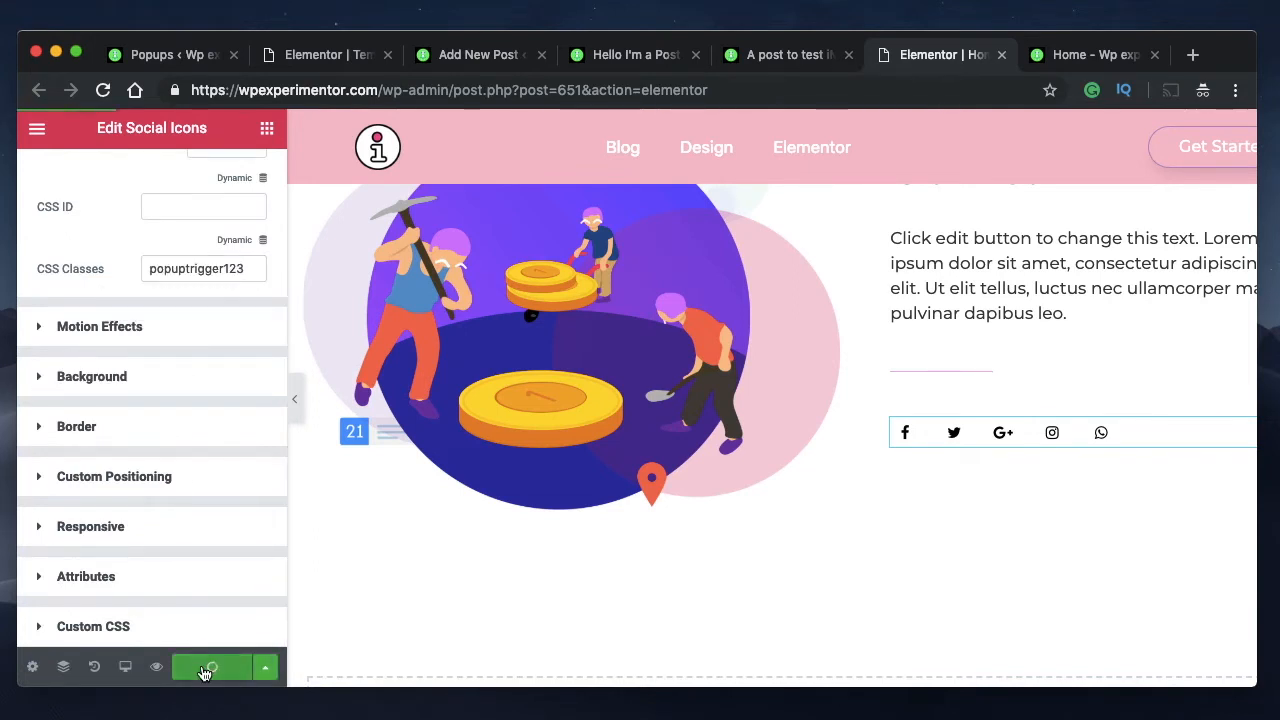
Reload the live home page, test the popup from the social icons under Our Team, and close it
click(1065, 65)
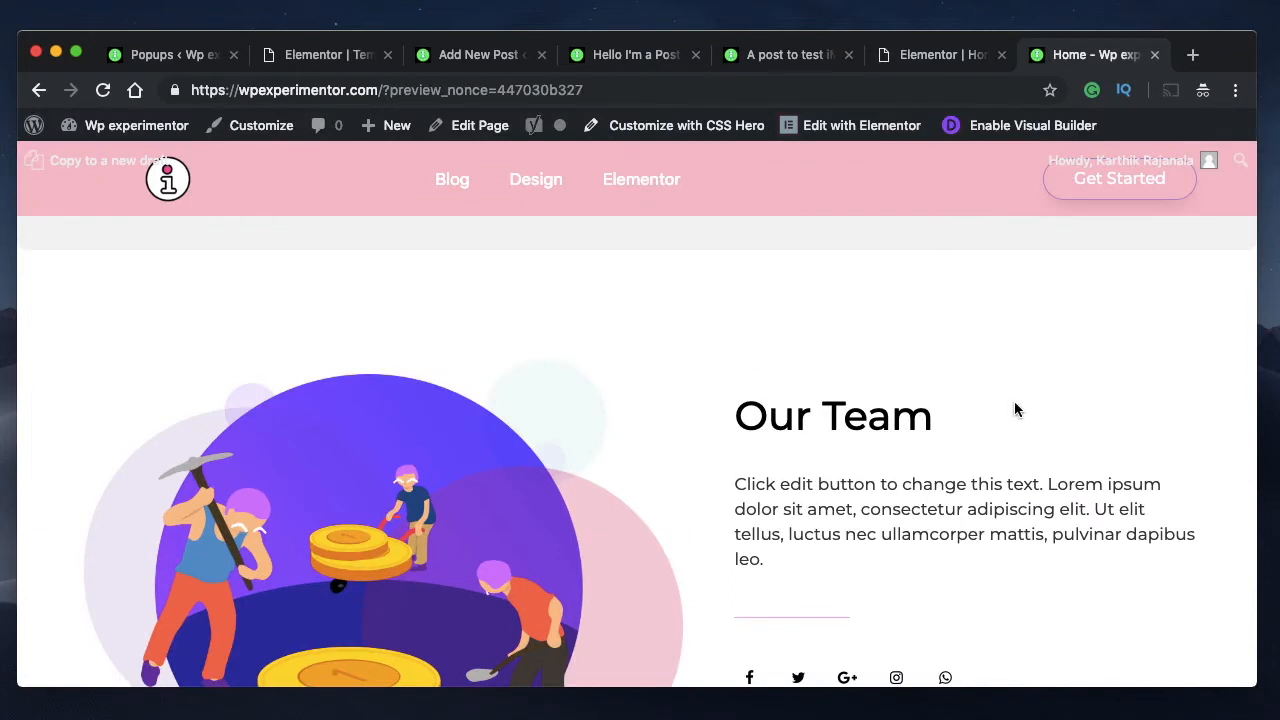
key(super+r)
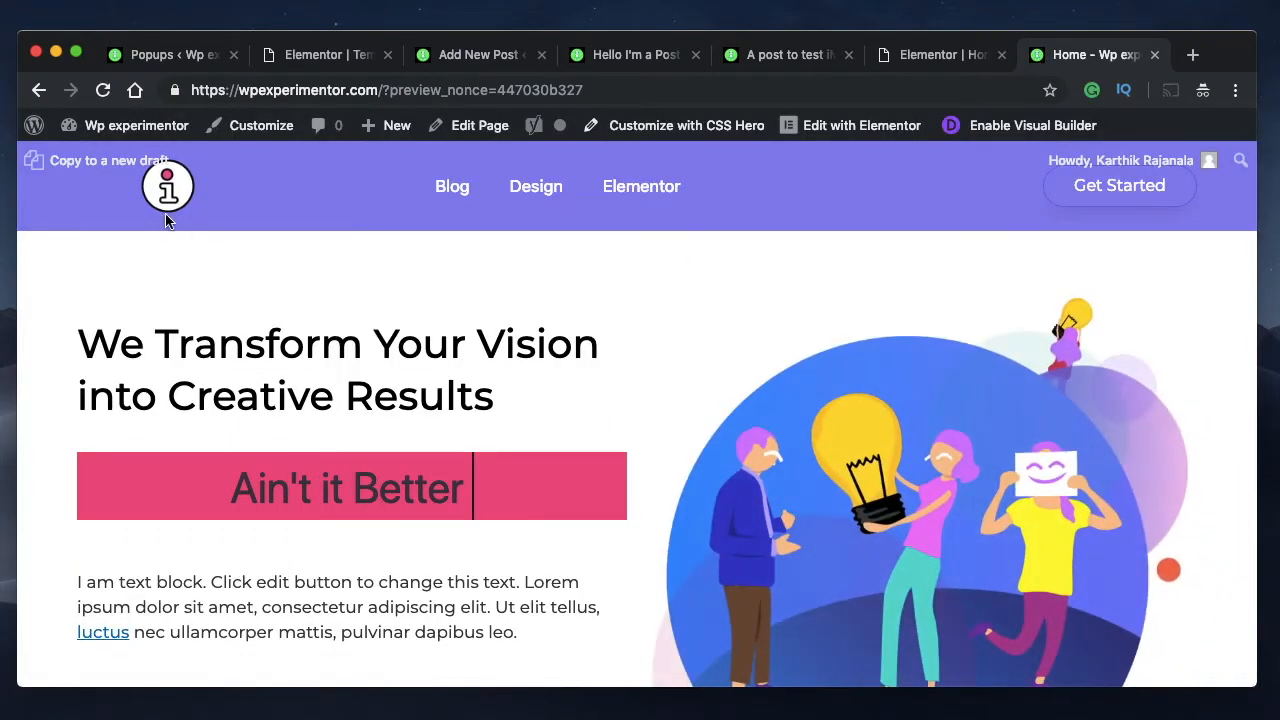
scroll(289, 310, down, 5)
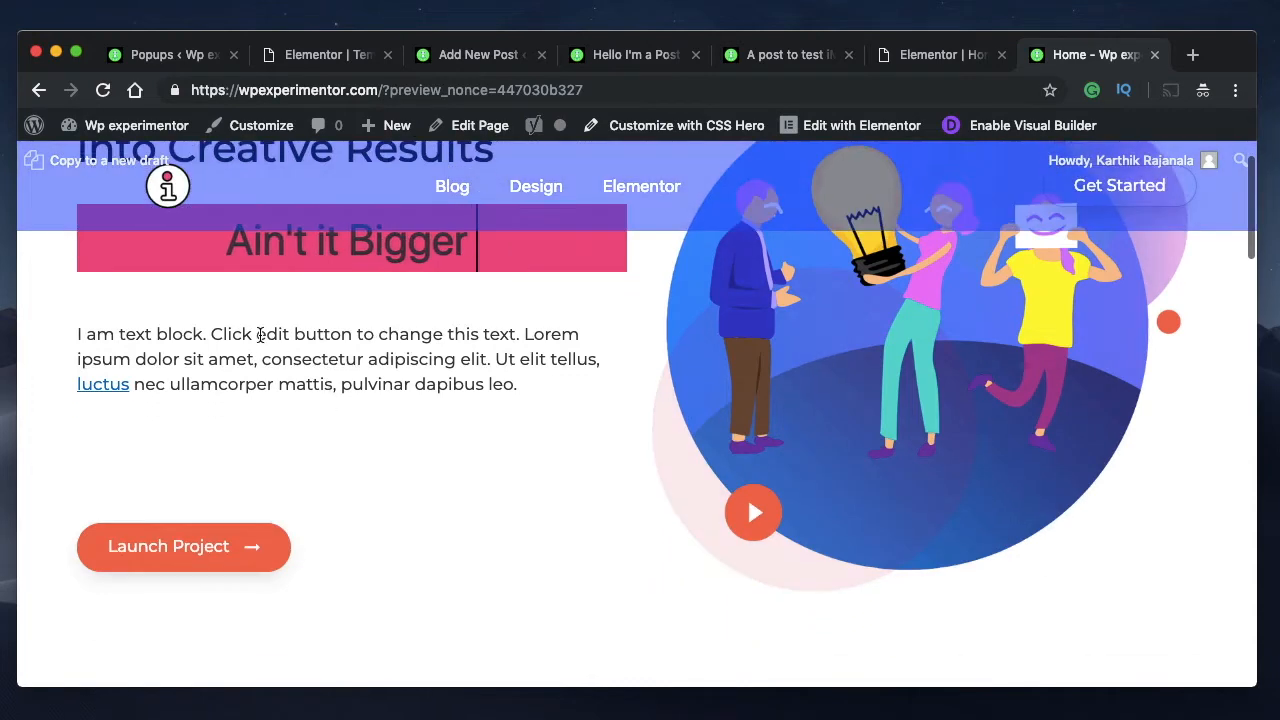
scroll(258, 352, up, 5)
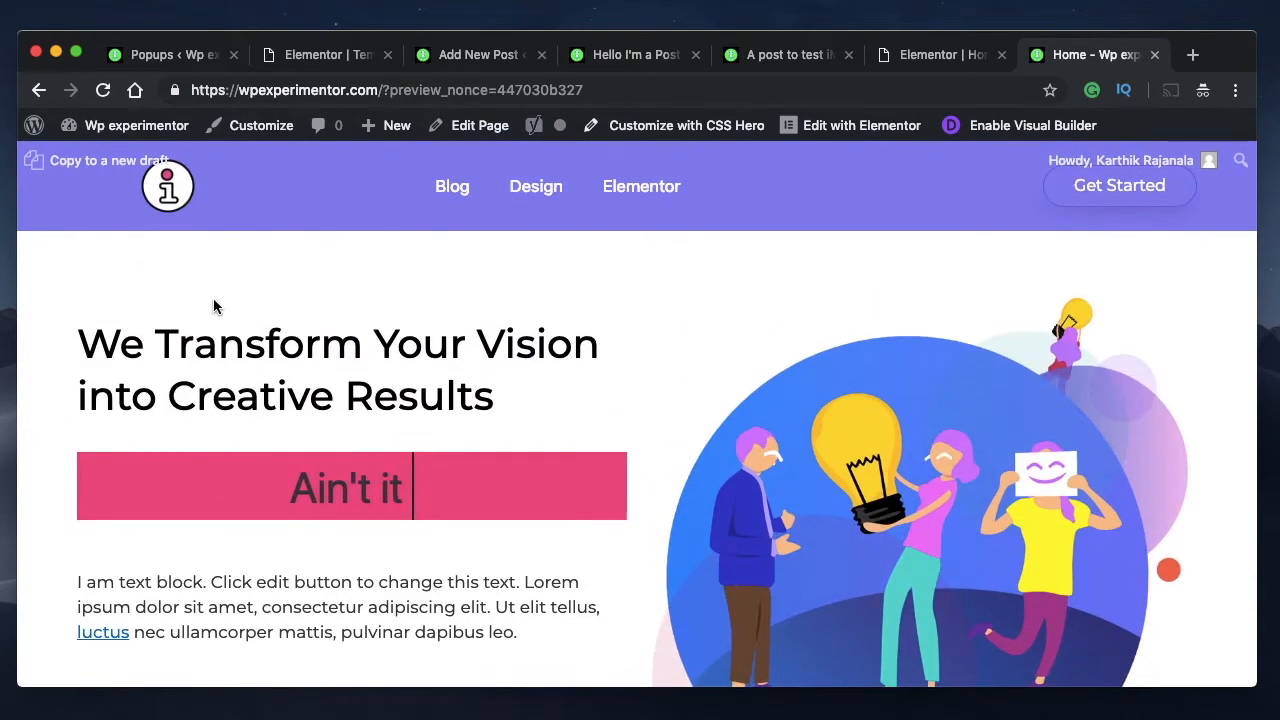
scroll(240, 315, down, 8)
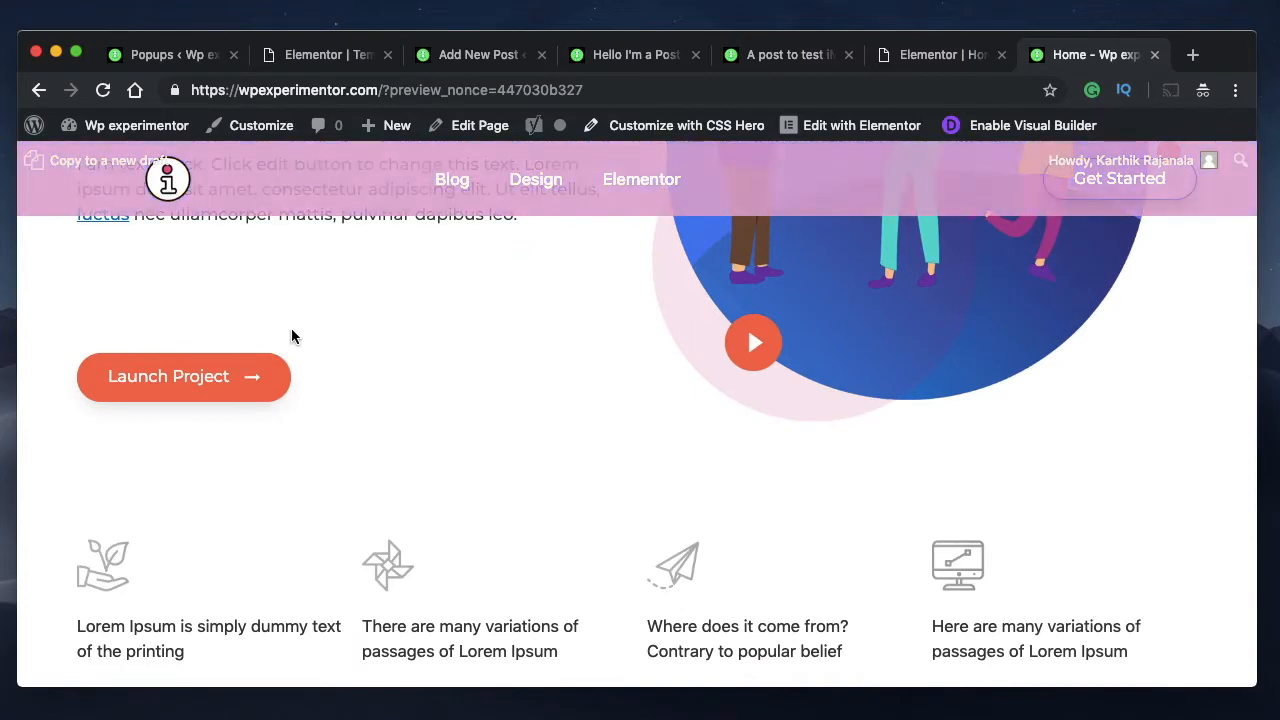
scroll(638, 388, down, 10)
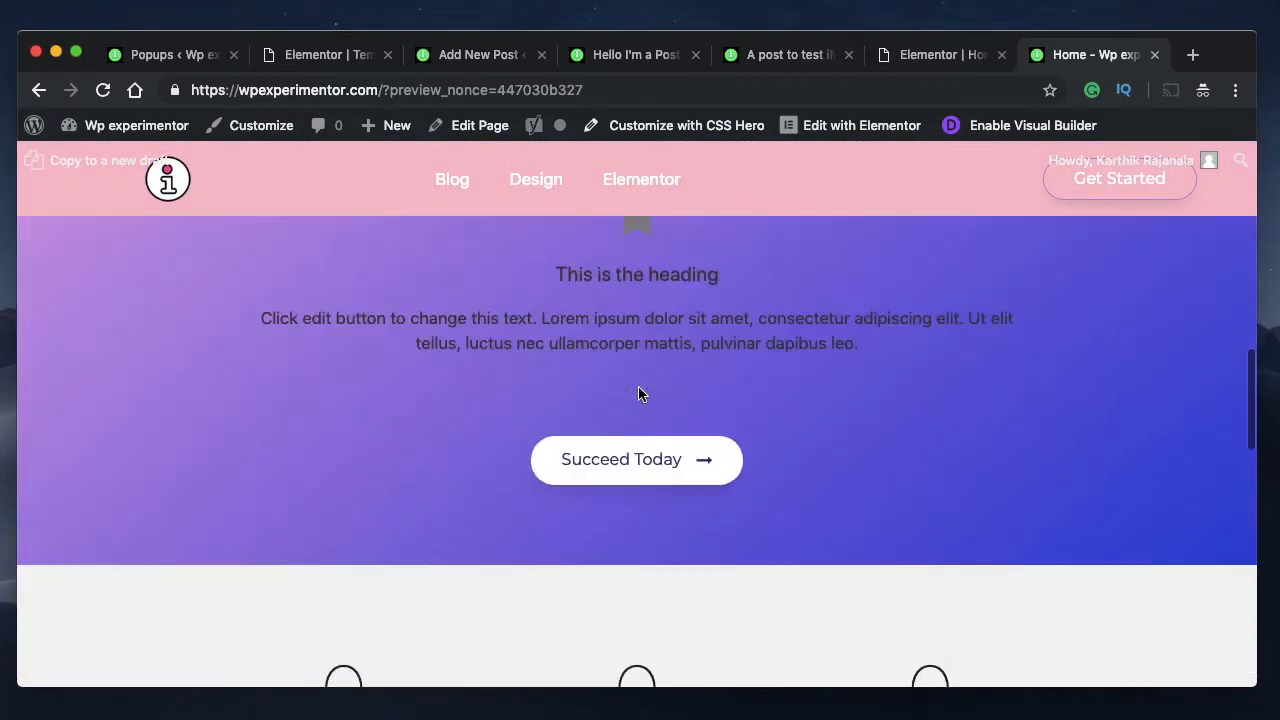
scroll(640, 394, down, 5)
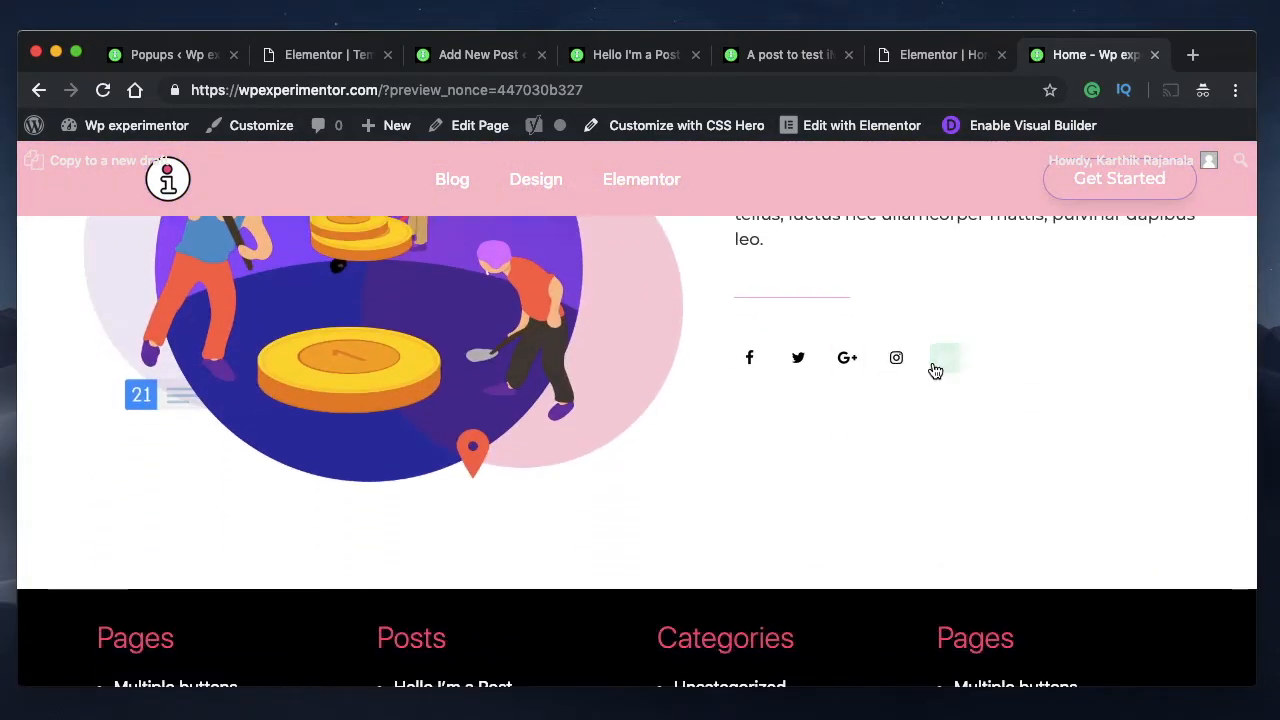
click(946, 362)
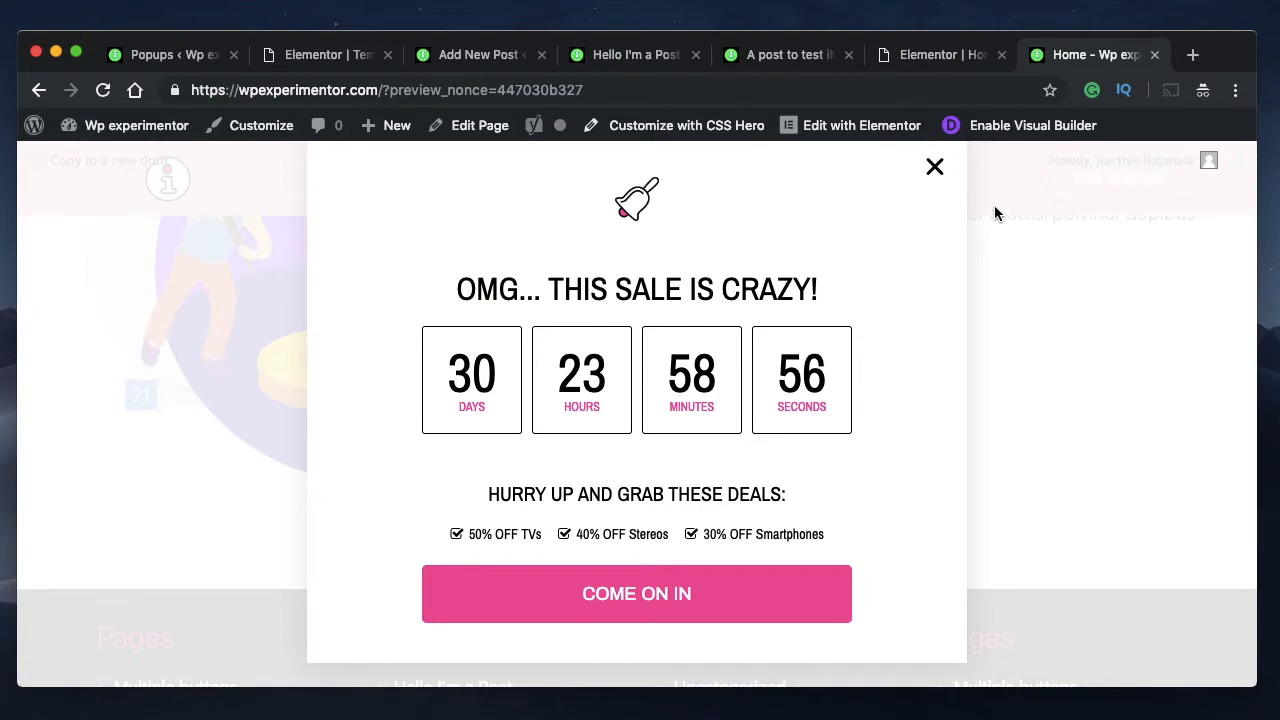
click(935, 168)
click(936, 168)
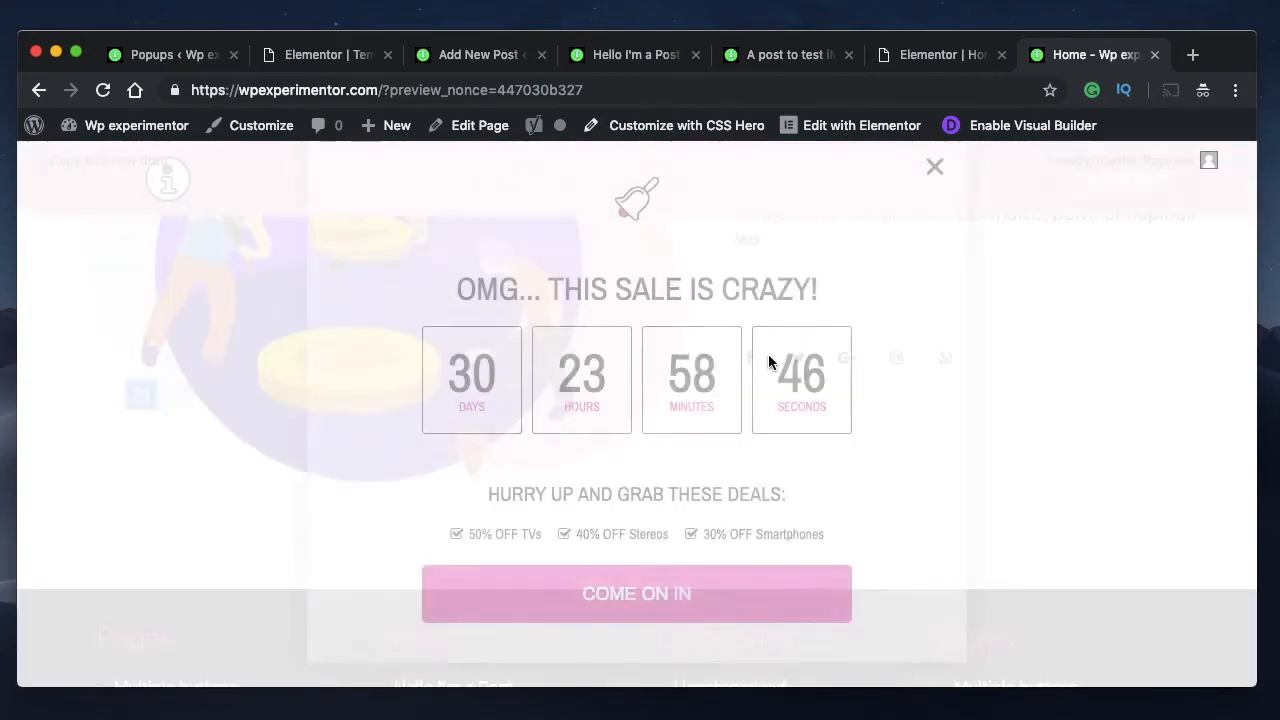
click(936, 168)
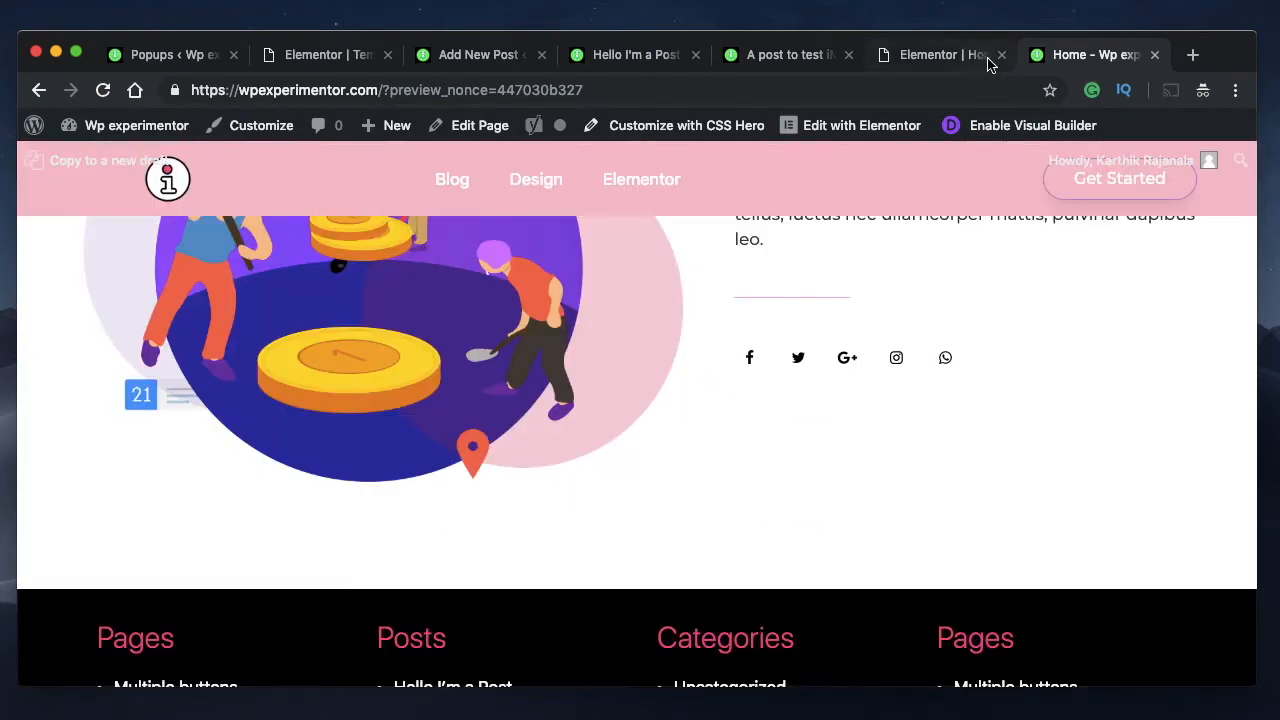
Look over the iMessage test post, the popup's selector setting, and the home page's icon box and hero text block in the editor
click(960, 58)
click(760, 58)
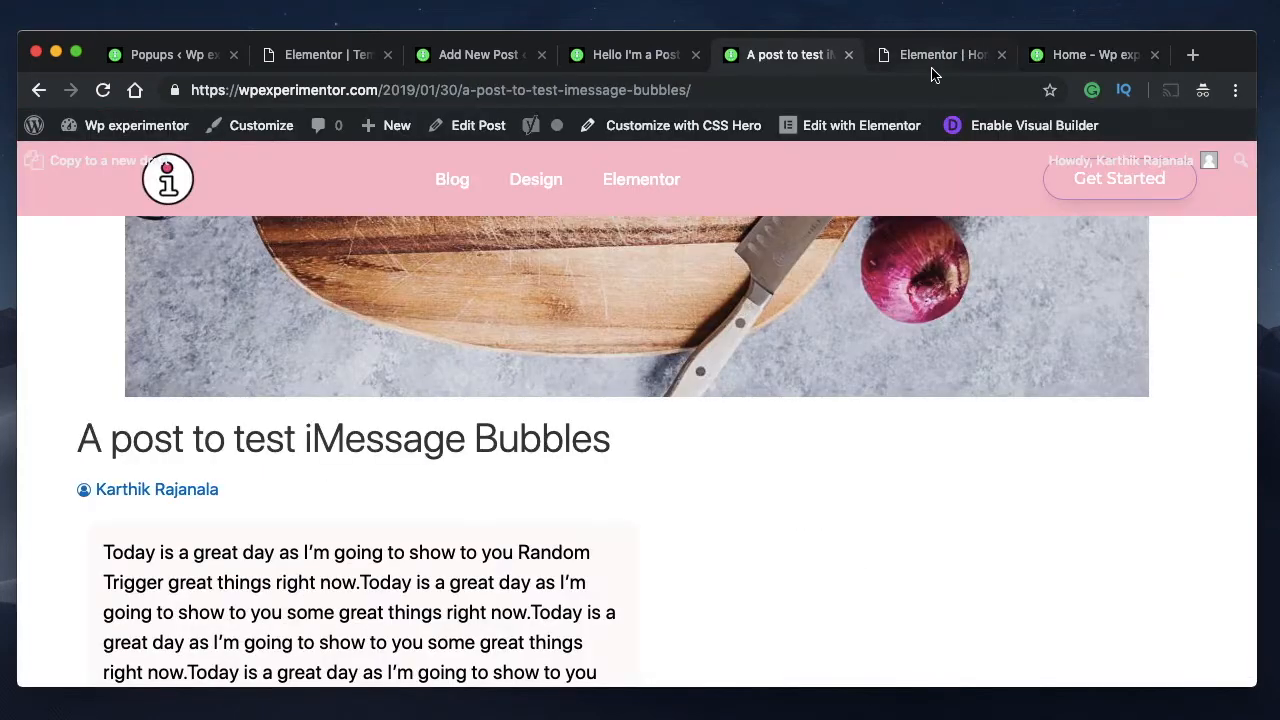
click(938, 68)
click(313, 56)
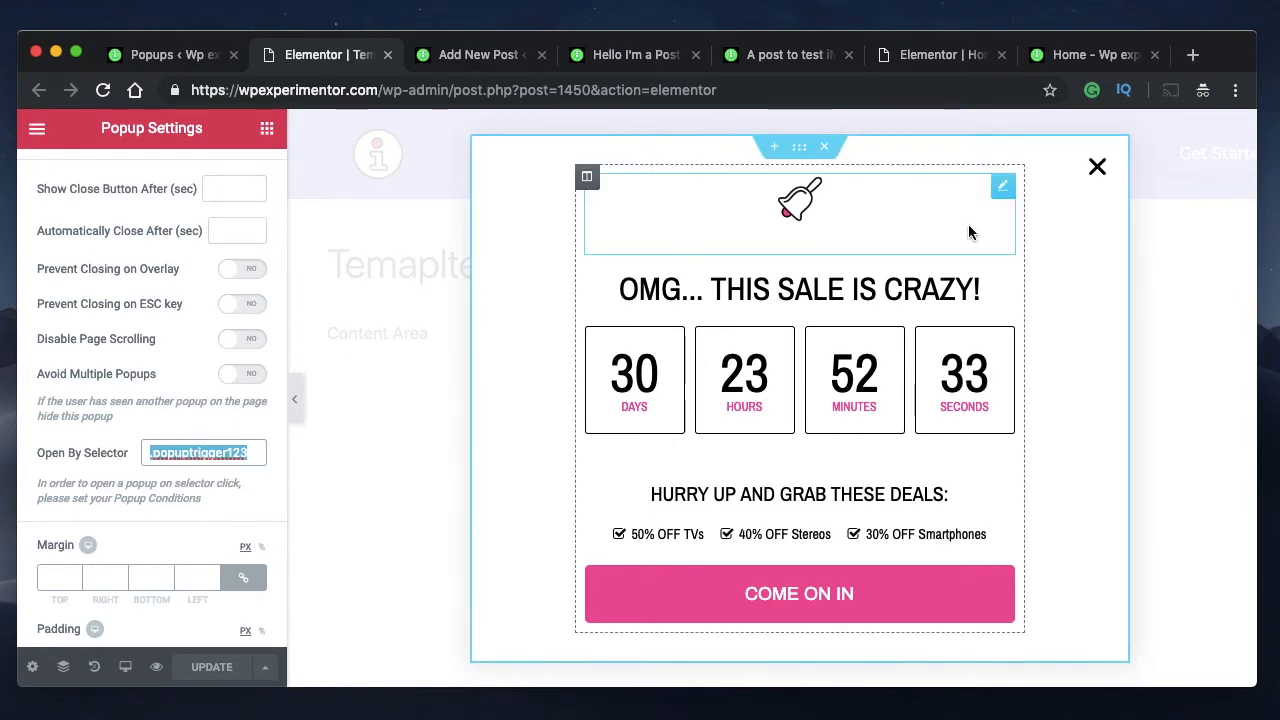
click(940, 55)
scroll(573, 395, down, 5)
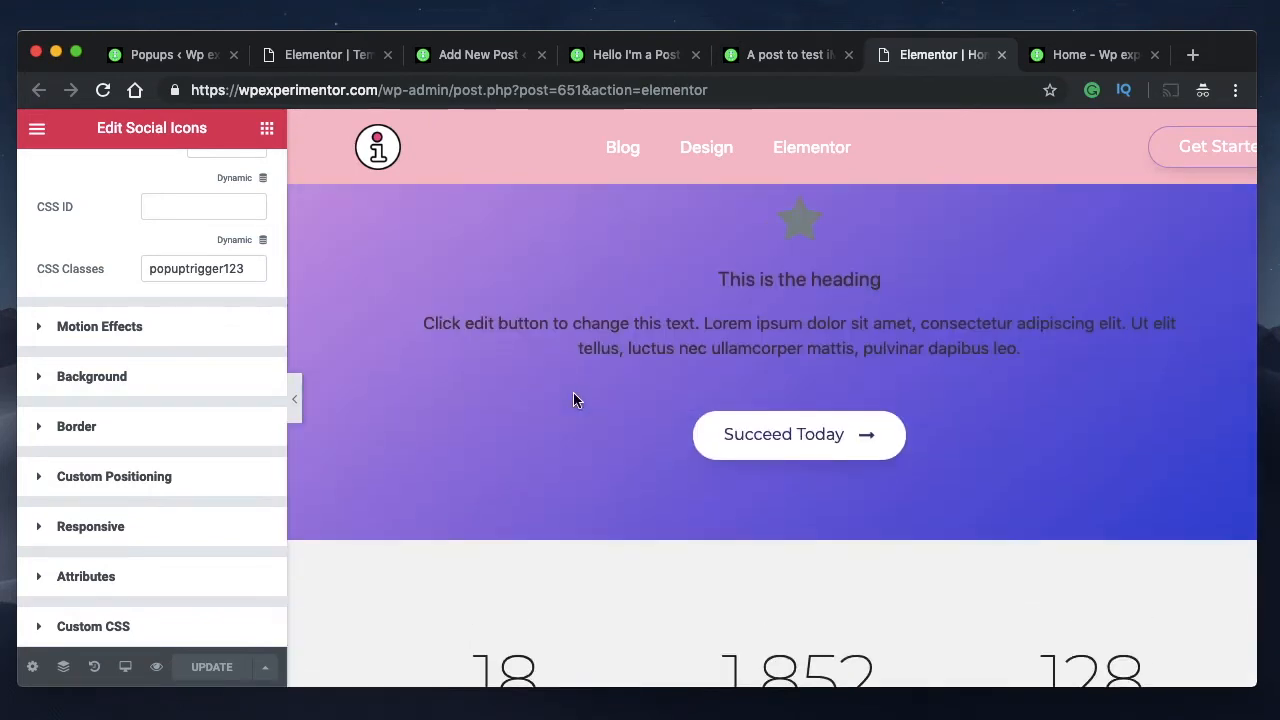
click(693, 323)
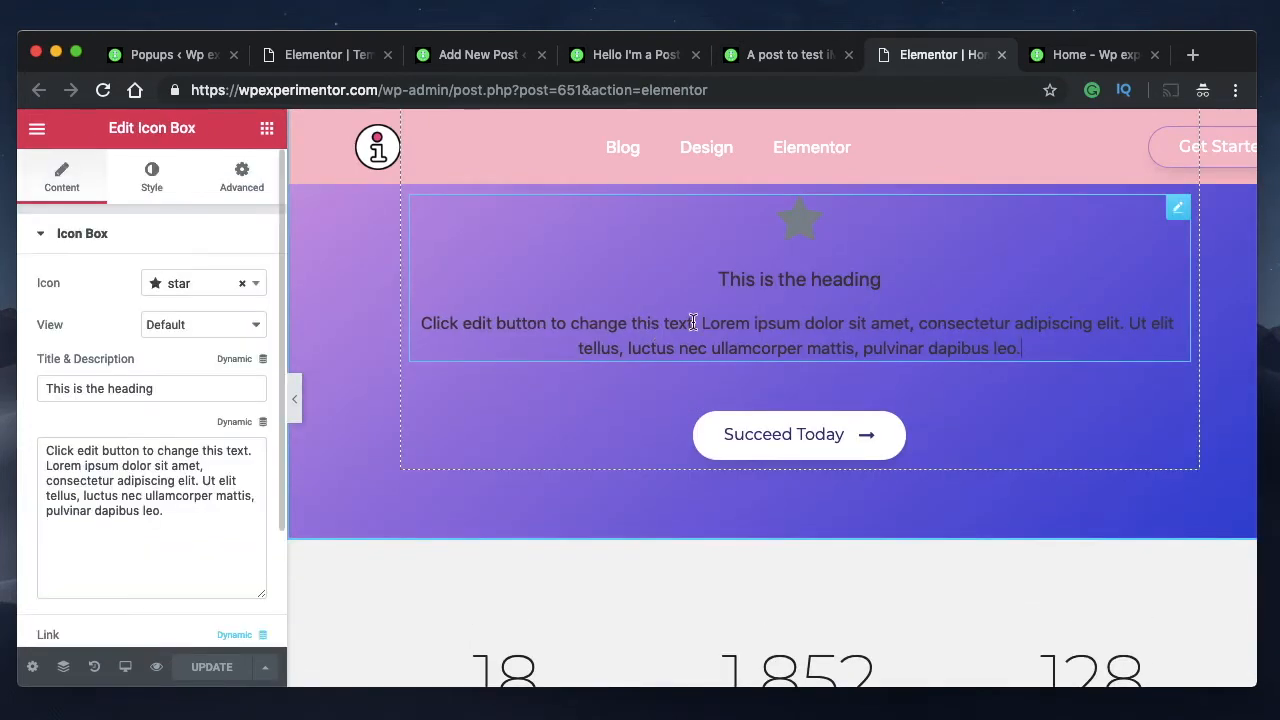
click(697, 325)
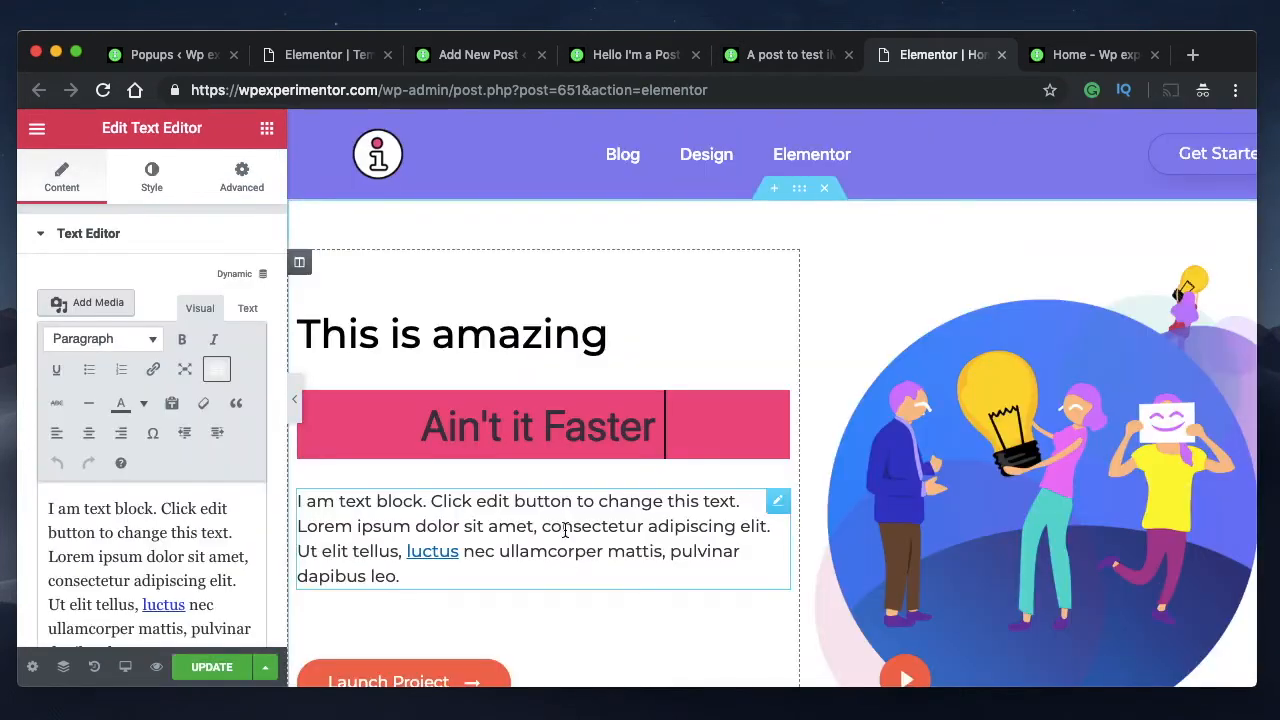
key(BackSpace)
key(BackSpace)
key(BackSpace)
key(BackSpace)
key(BackSpace)
key(BackSpace)
text(Bette)
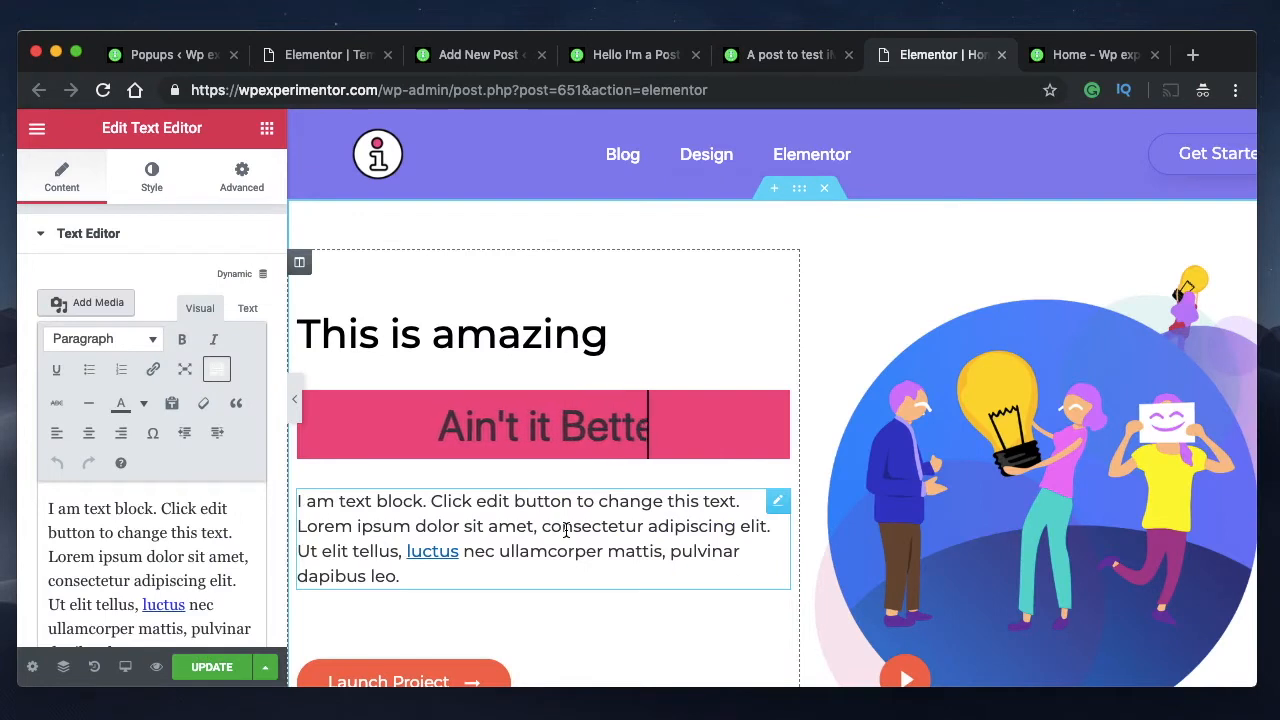
text(r)
key(BackSpace)
key(BackSpace)
key(BackSpace)
key(BackSpace)
key(BackSpace)
key(BackSpace)
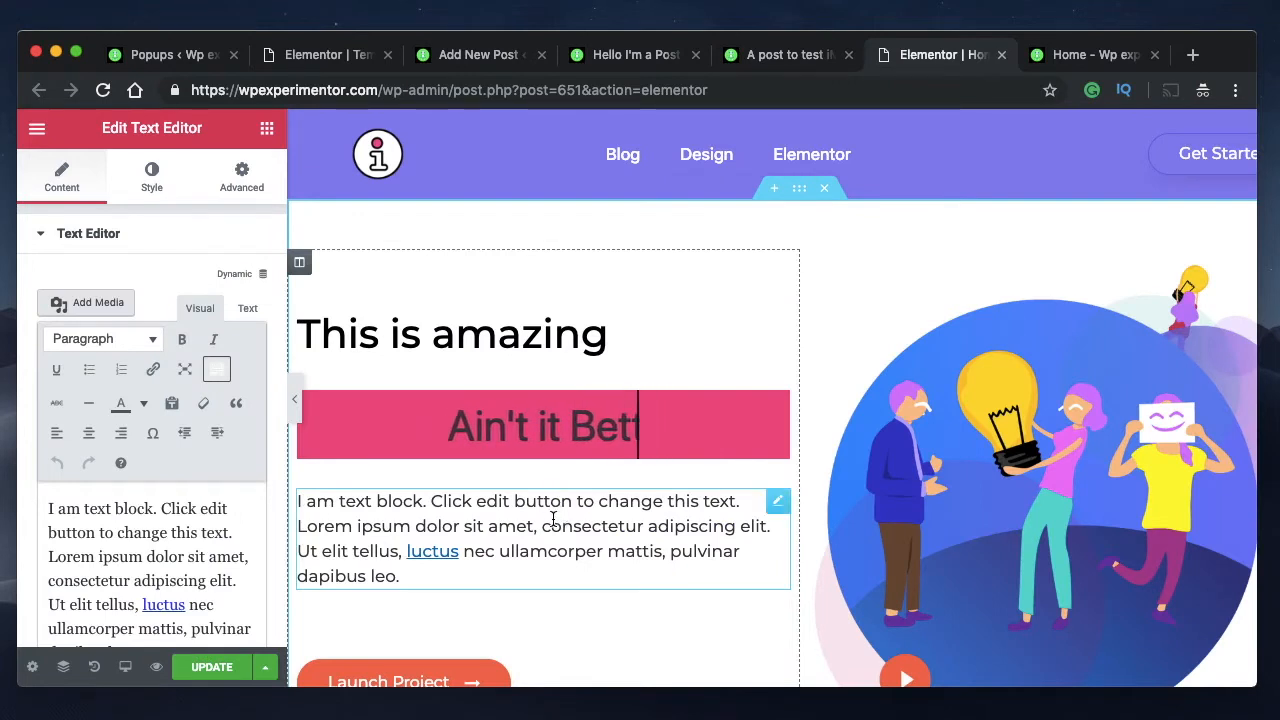
text(igger)
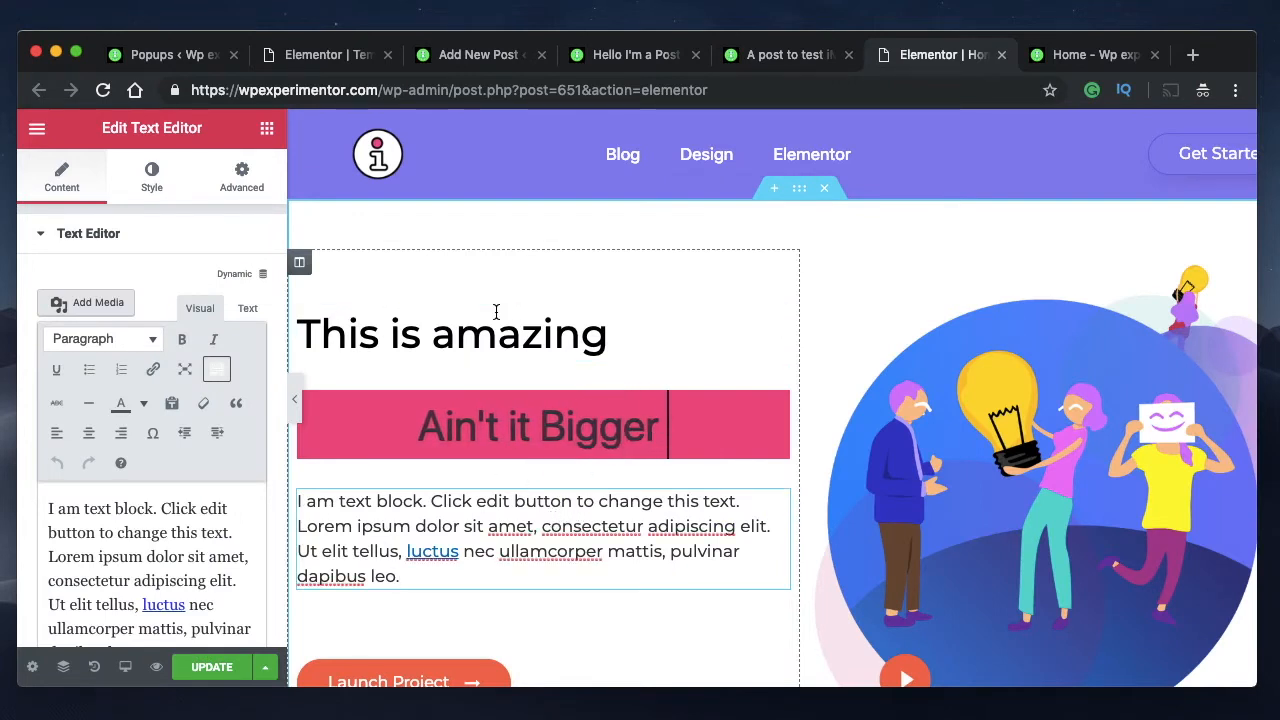
key(BackSpace)
key(BackSpace)
key(BackSpace)
key(BackSpace)
key(BackSpace)
key(BackSpace)
key(BackSpace)
text(Faster)
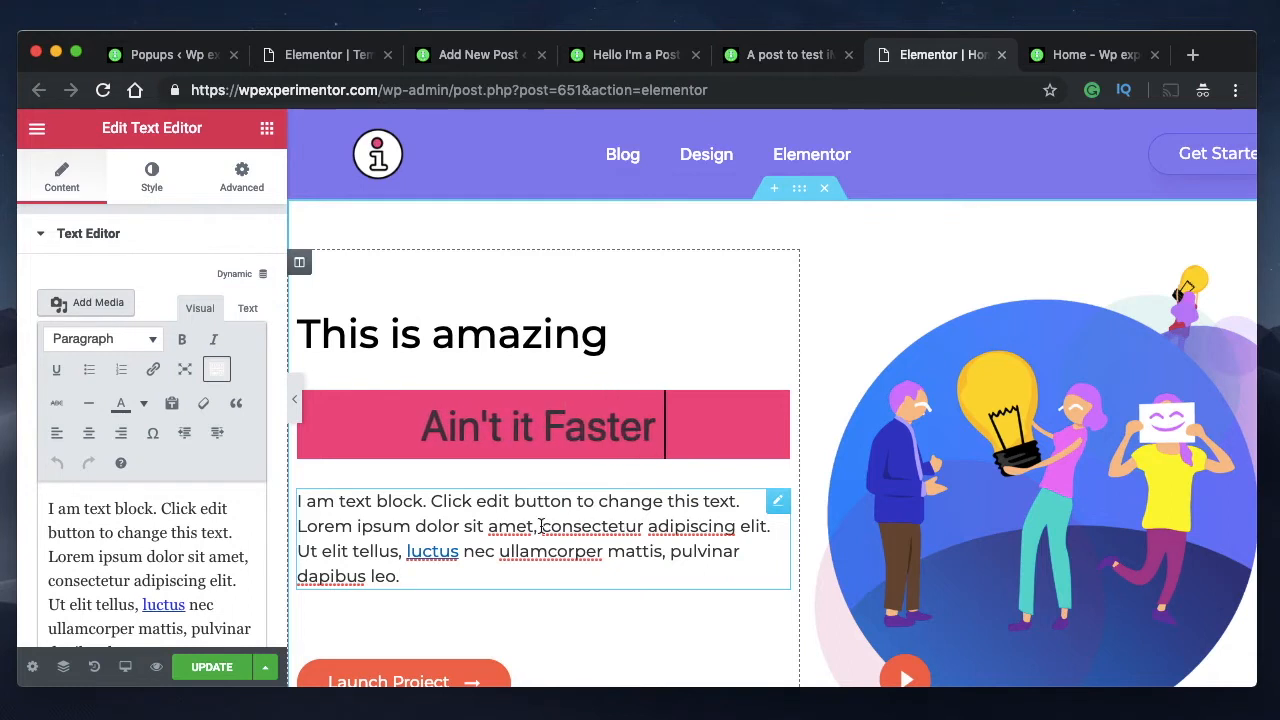
key(BackSpace)
key(BackSpace)
key(BackSpace)
key(BackSpace)
key(BackSpace)
key(BackSpace)
key(BackSpace)
text(Better)
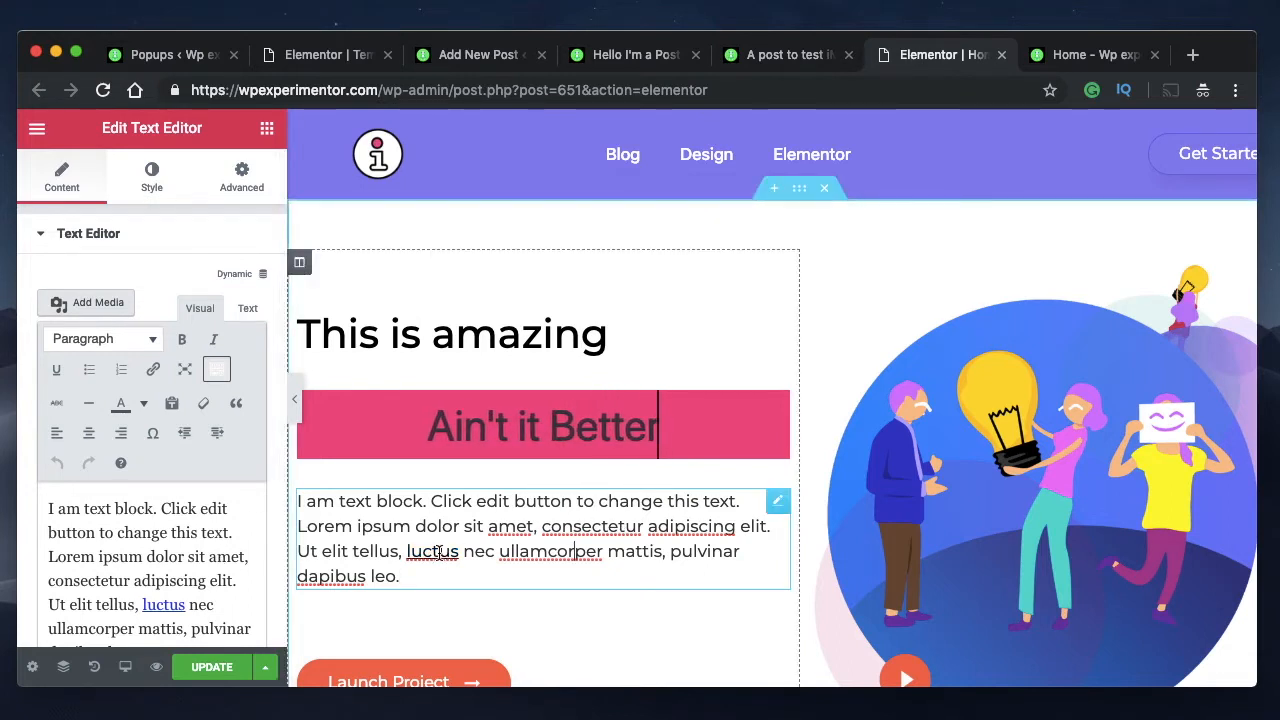
scroll(622, 478, down, 1)
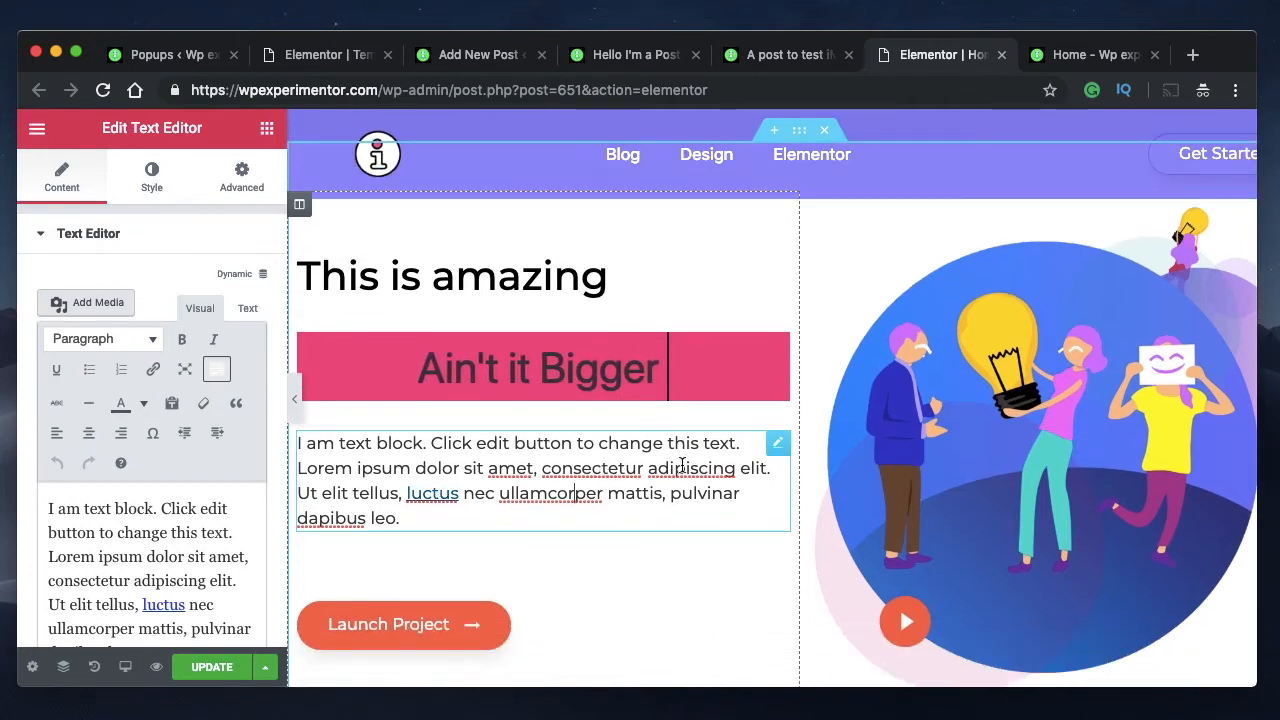
Wrap the word Click in the hero text block's HTML source in opening and closing span tags
double_click(530, 444)
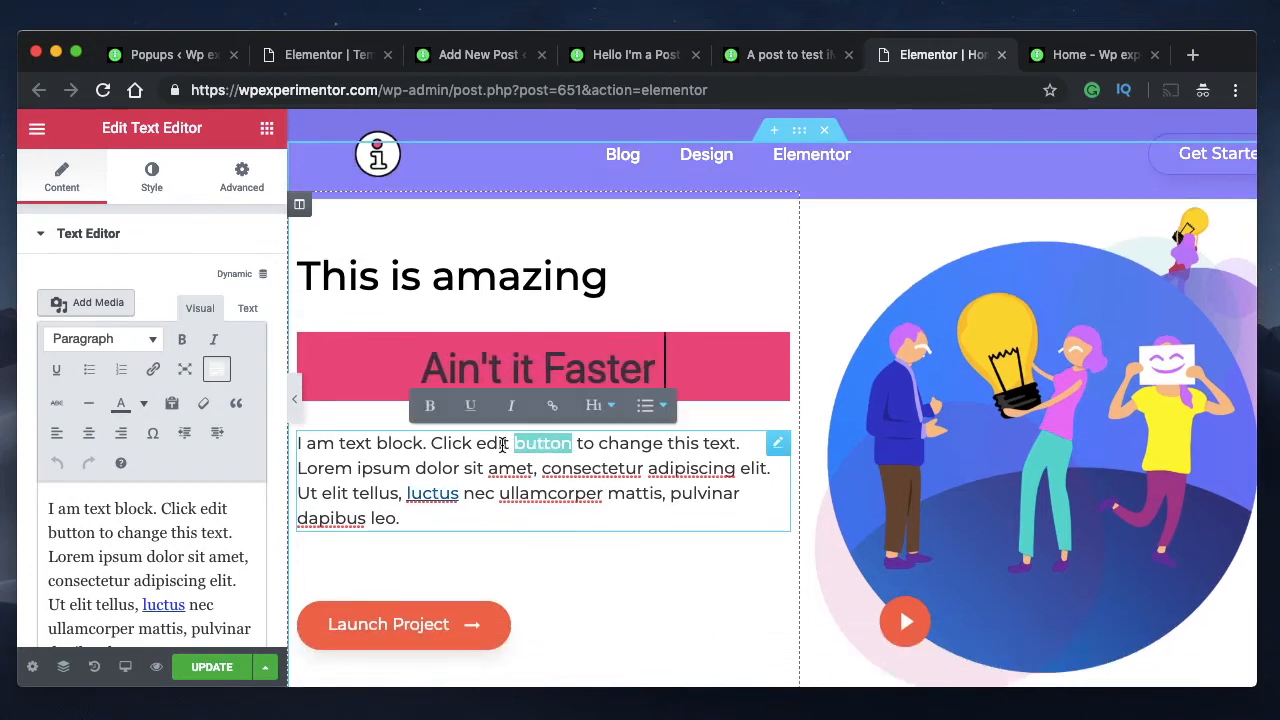
double_click(448, 444)
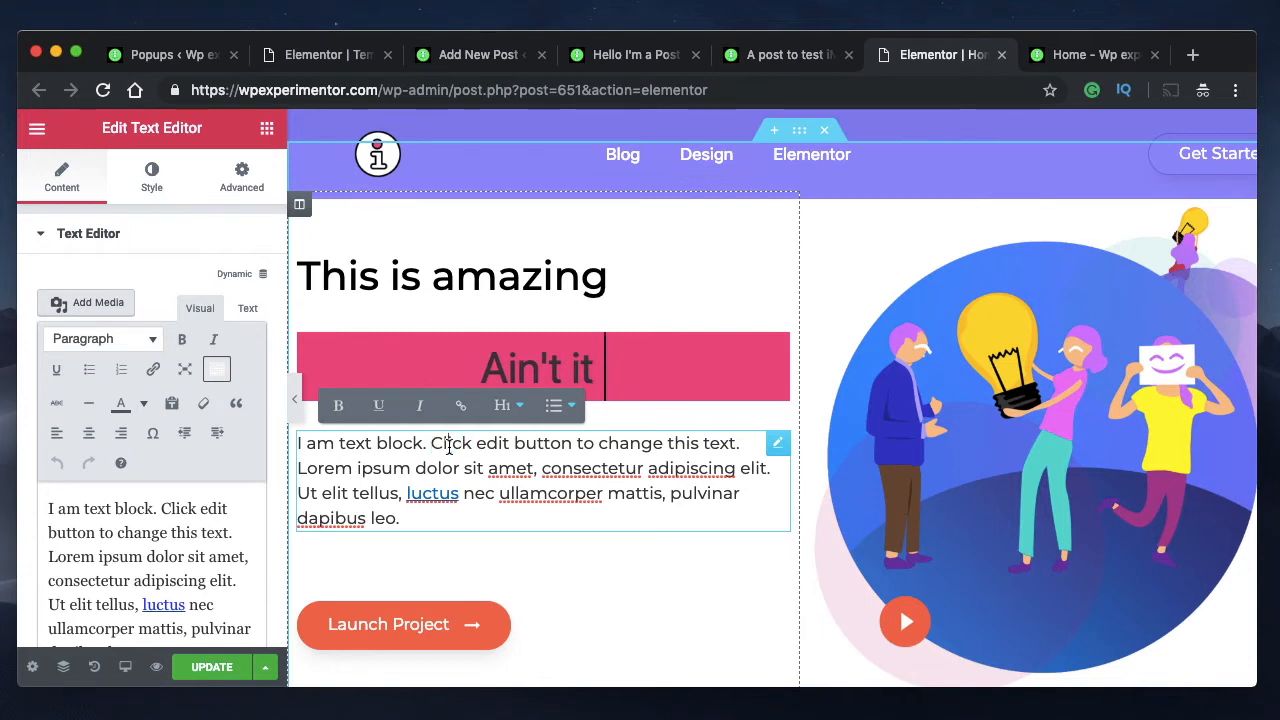
click(446, 448)
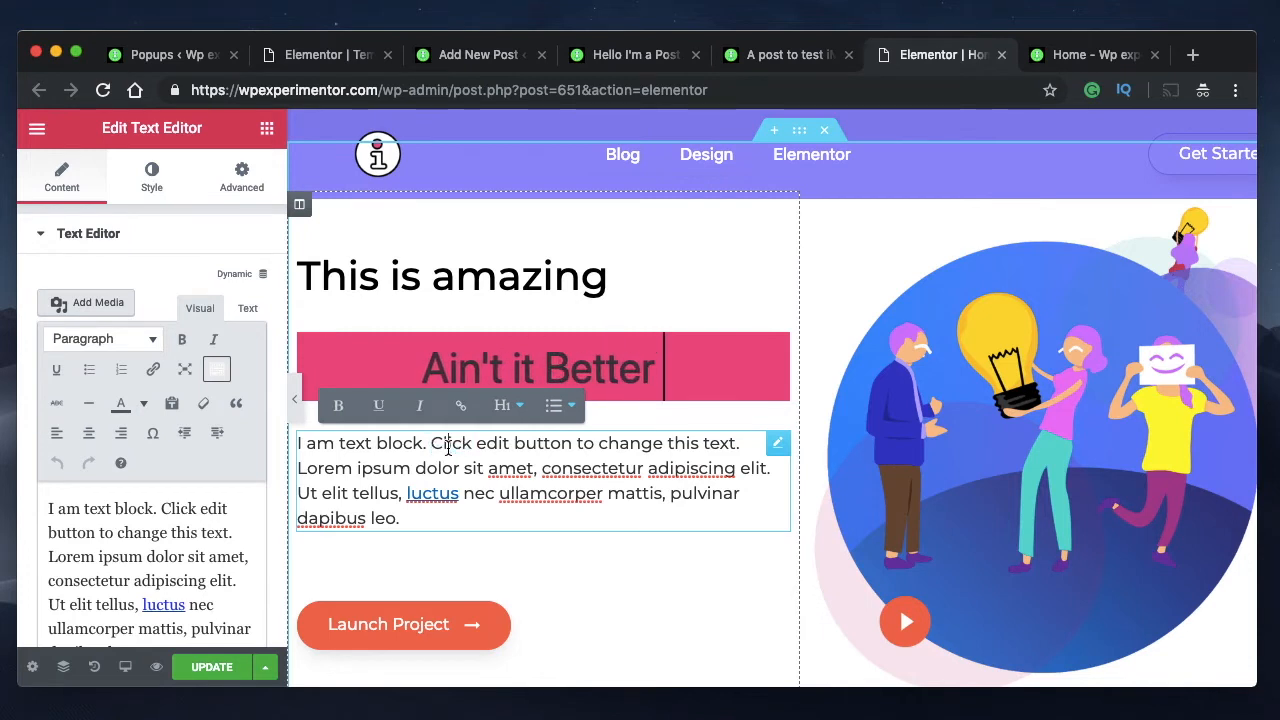
double_click(170, 509)
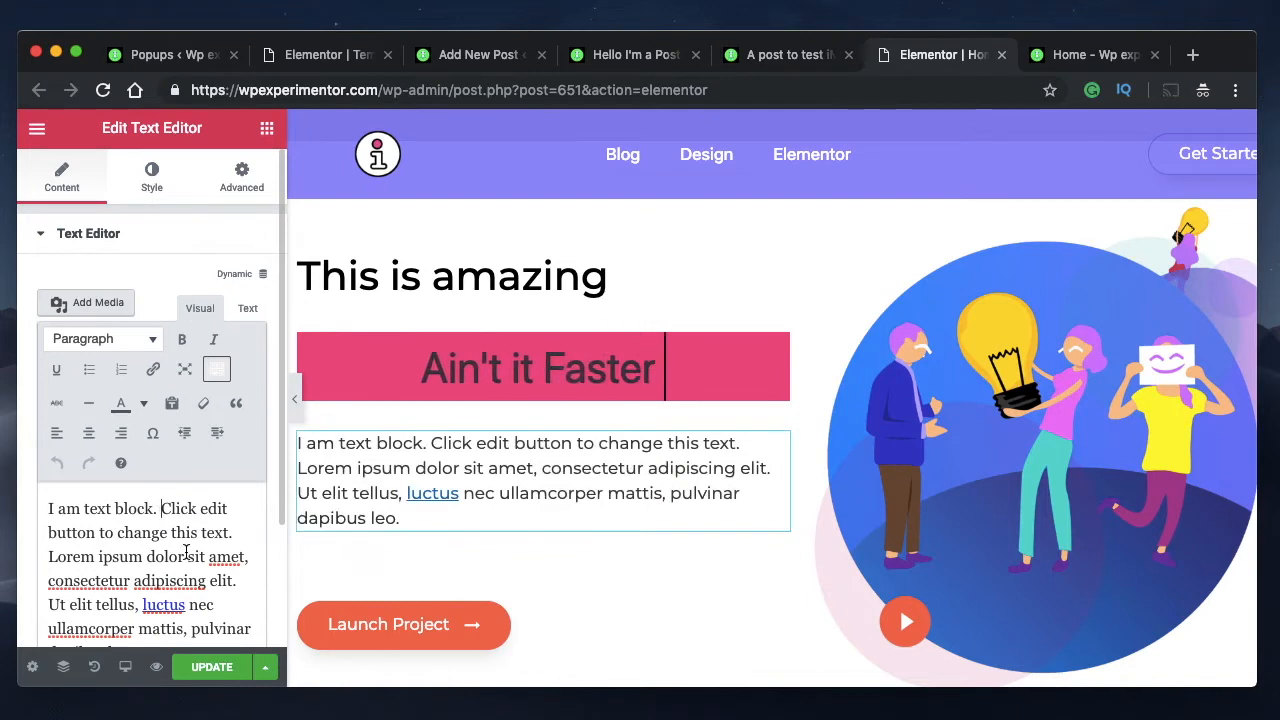
click(248, 310)
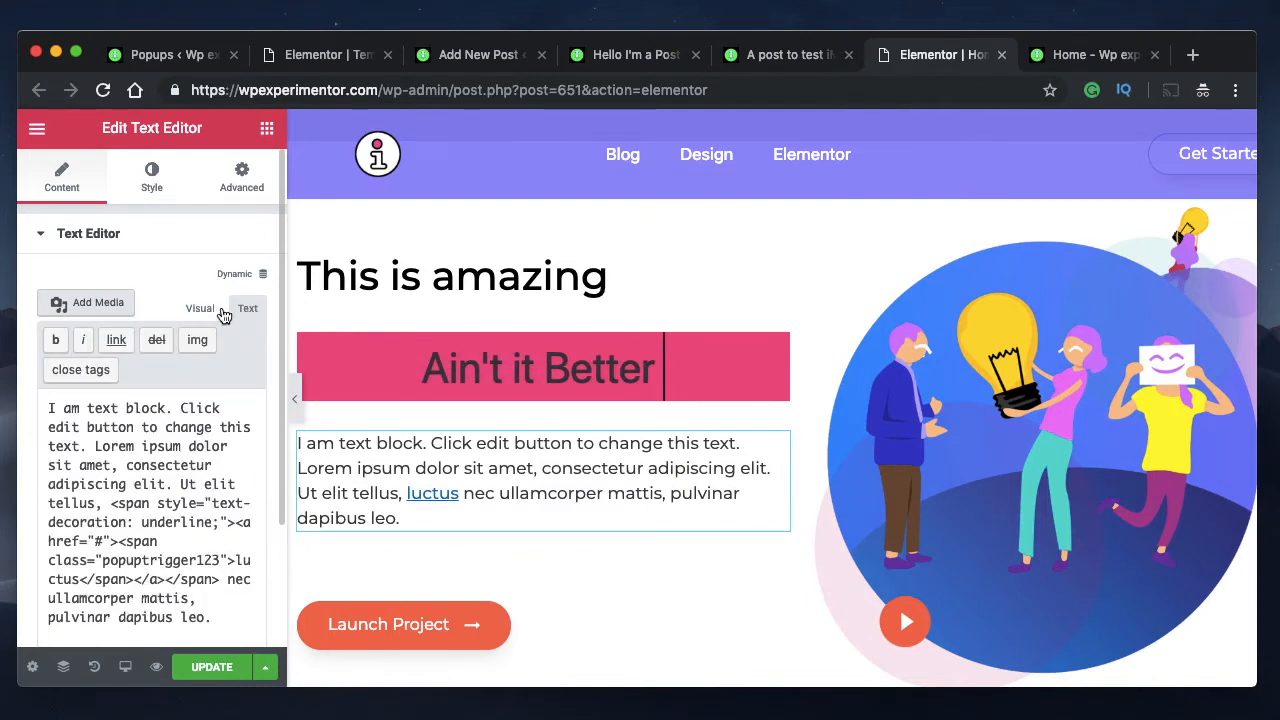
click(181, 410)
text(<)
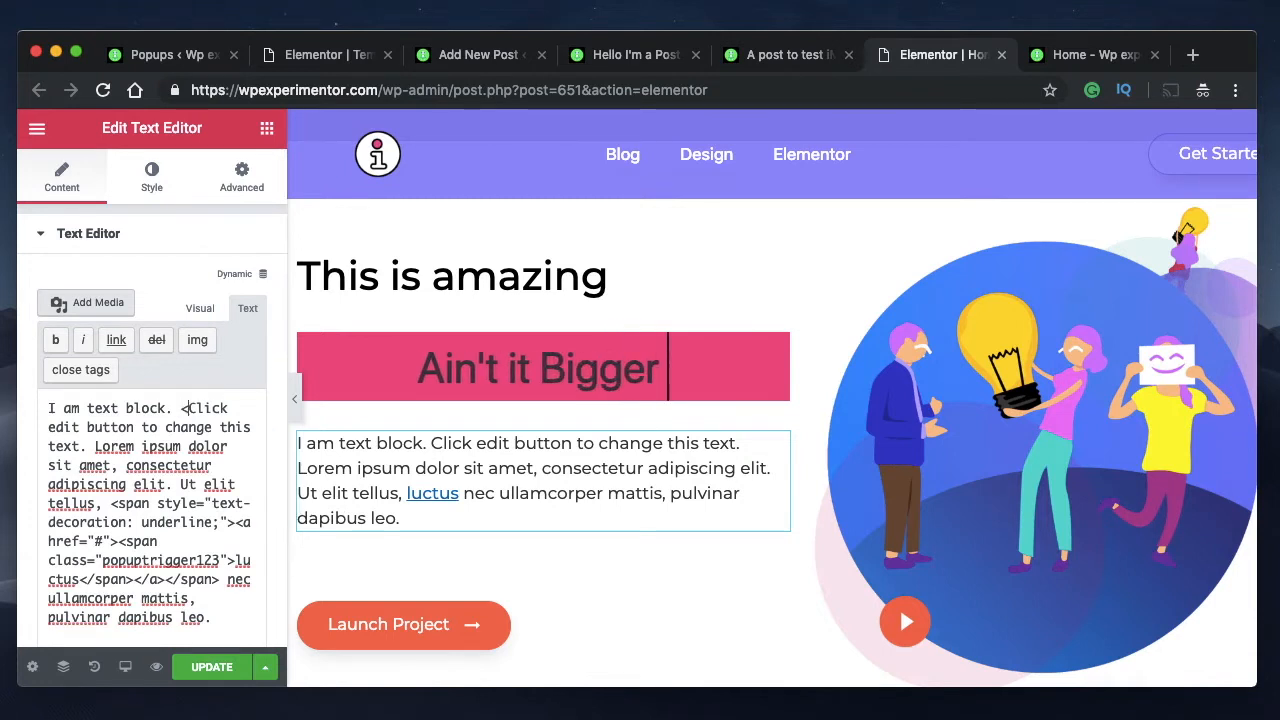
text(sp)
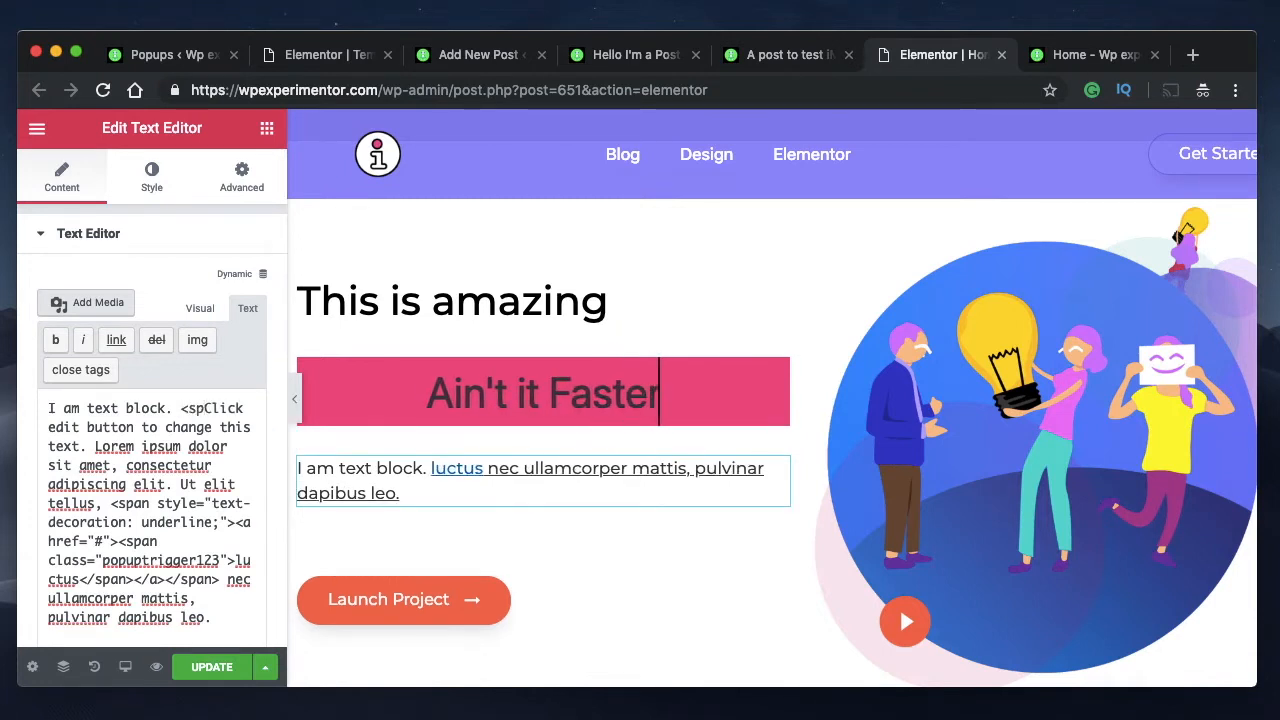
text(an)
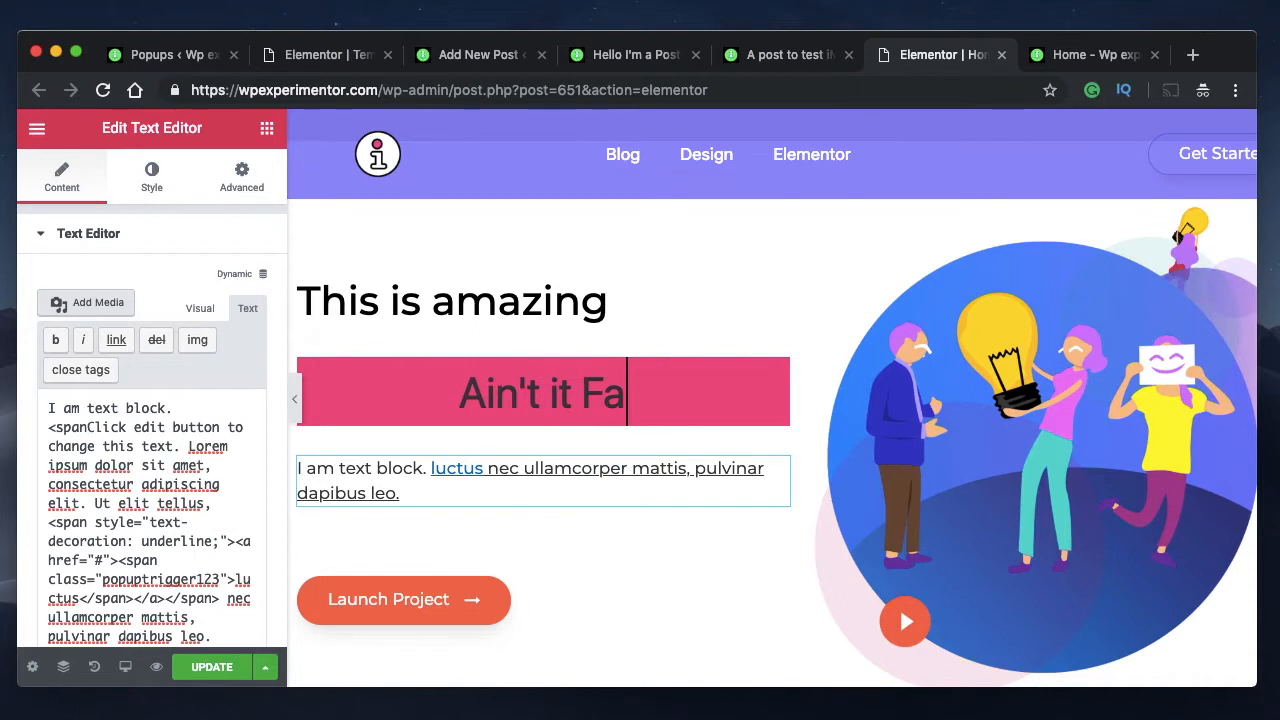
text(>)
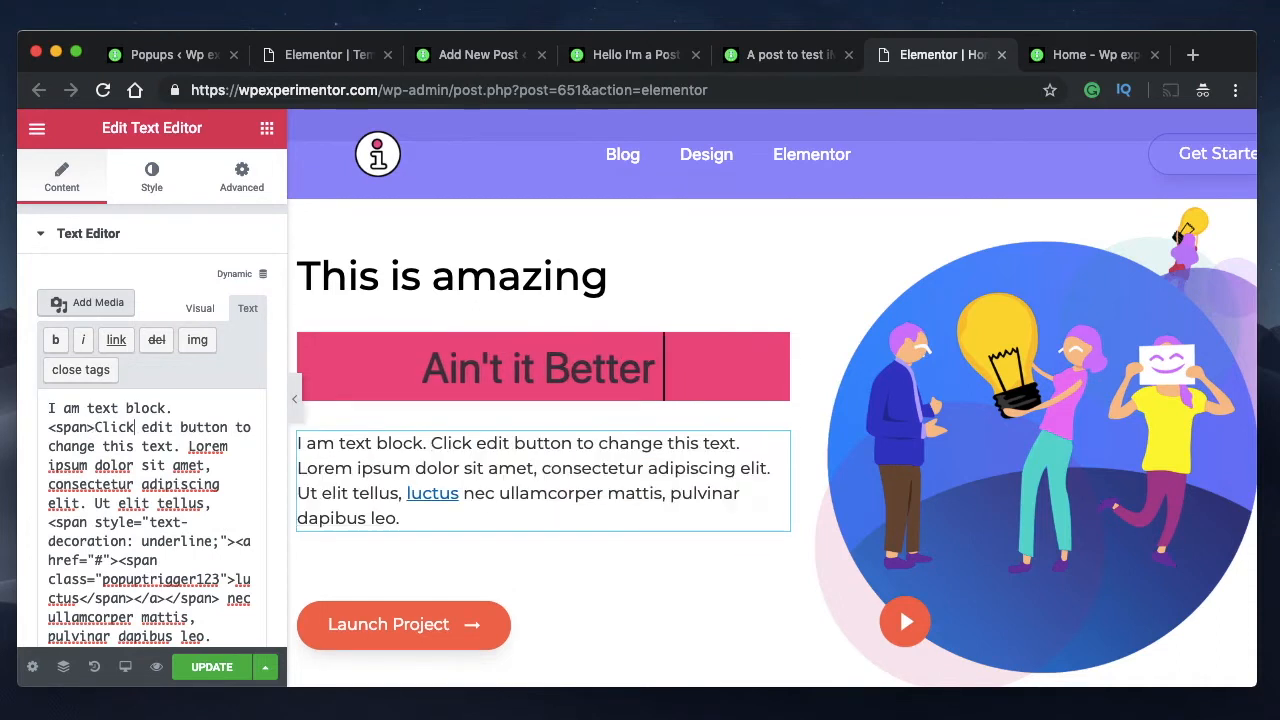
text(</s)
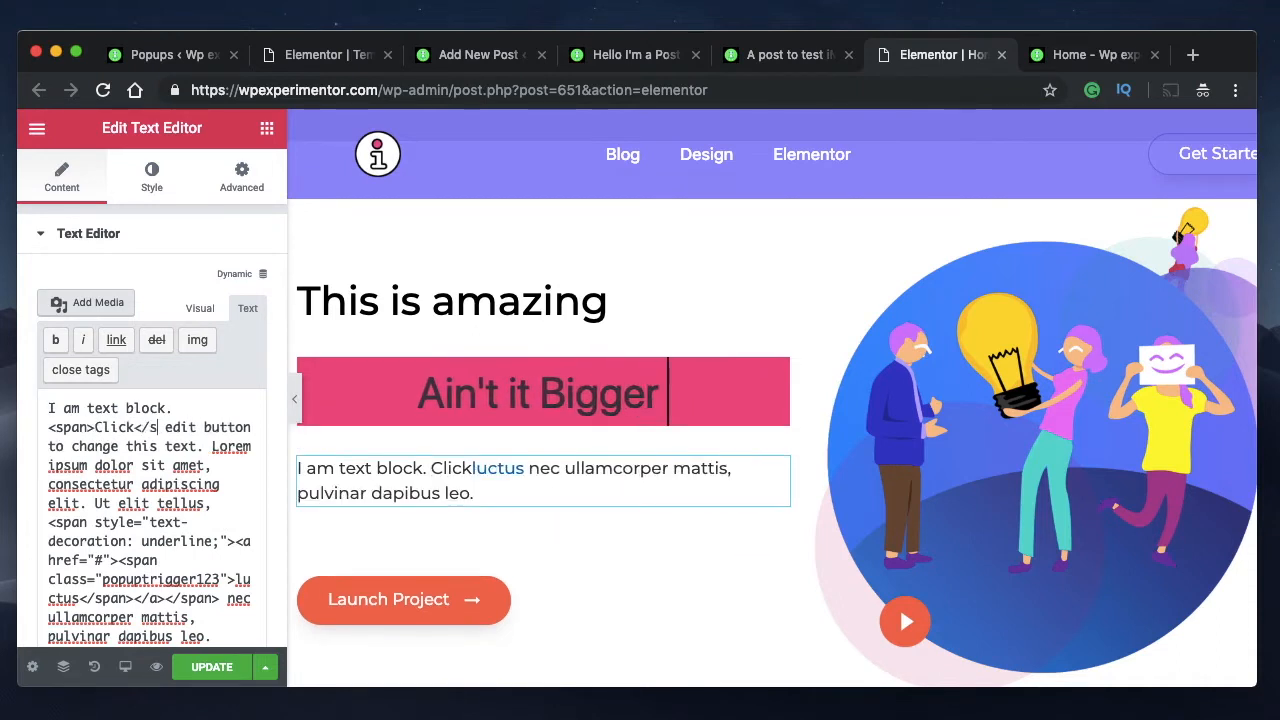
text(pan>)
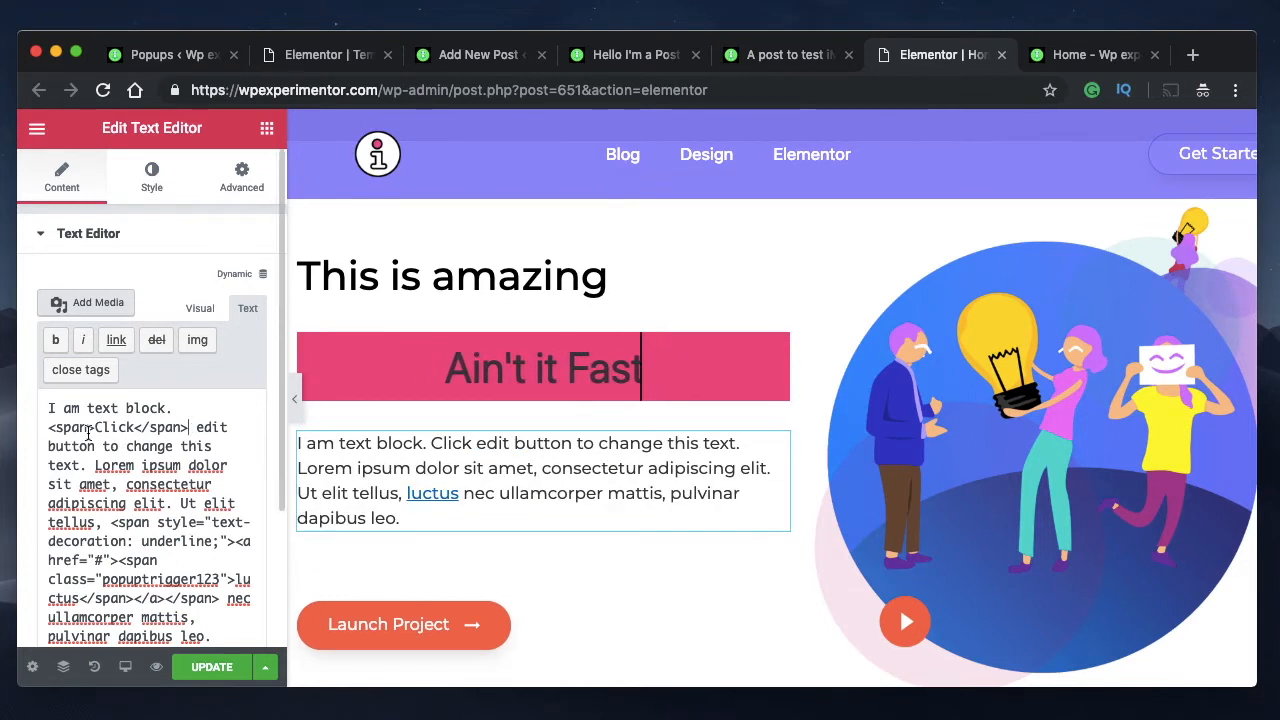
Add class="popuptrigger123" to the opening span tag around the word Click in the text block's HTML
text( cla)
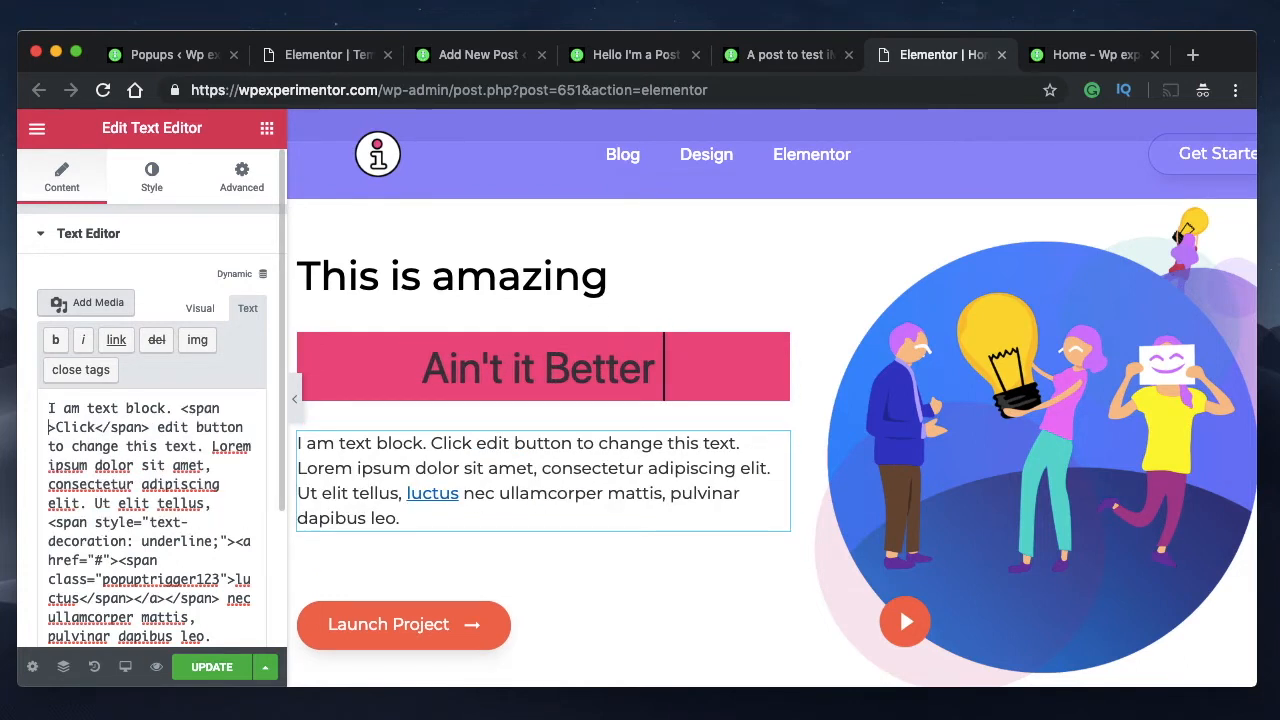
text(ss)
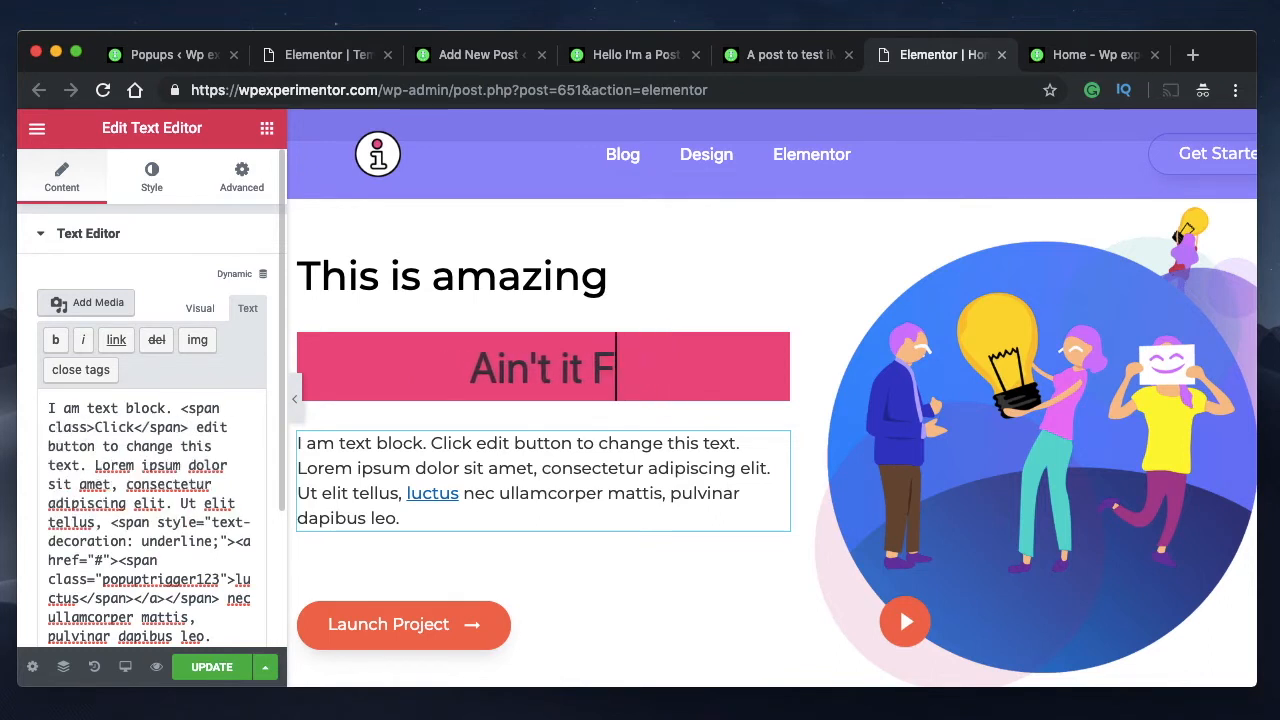
text(="")
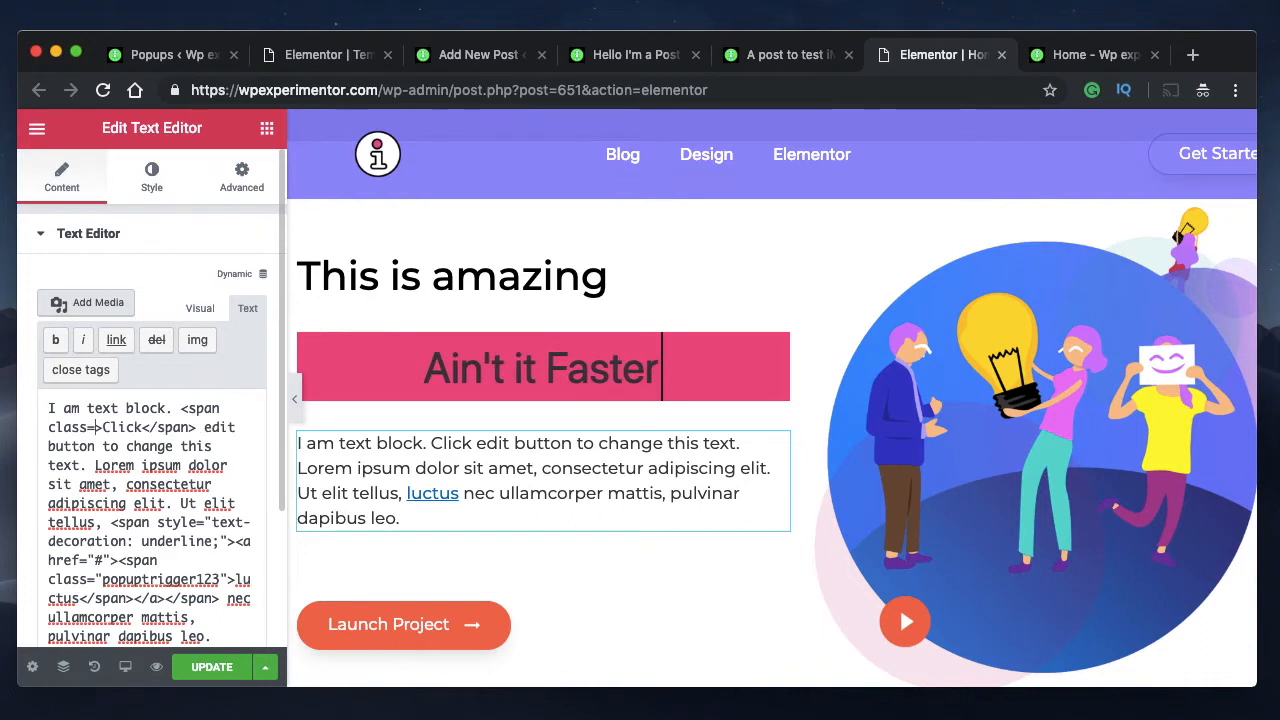
key(Left)
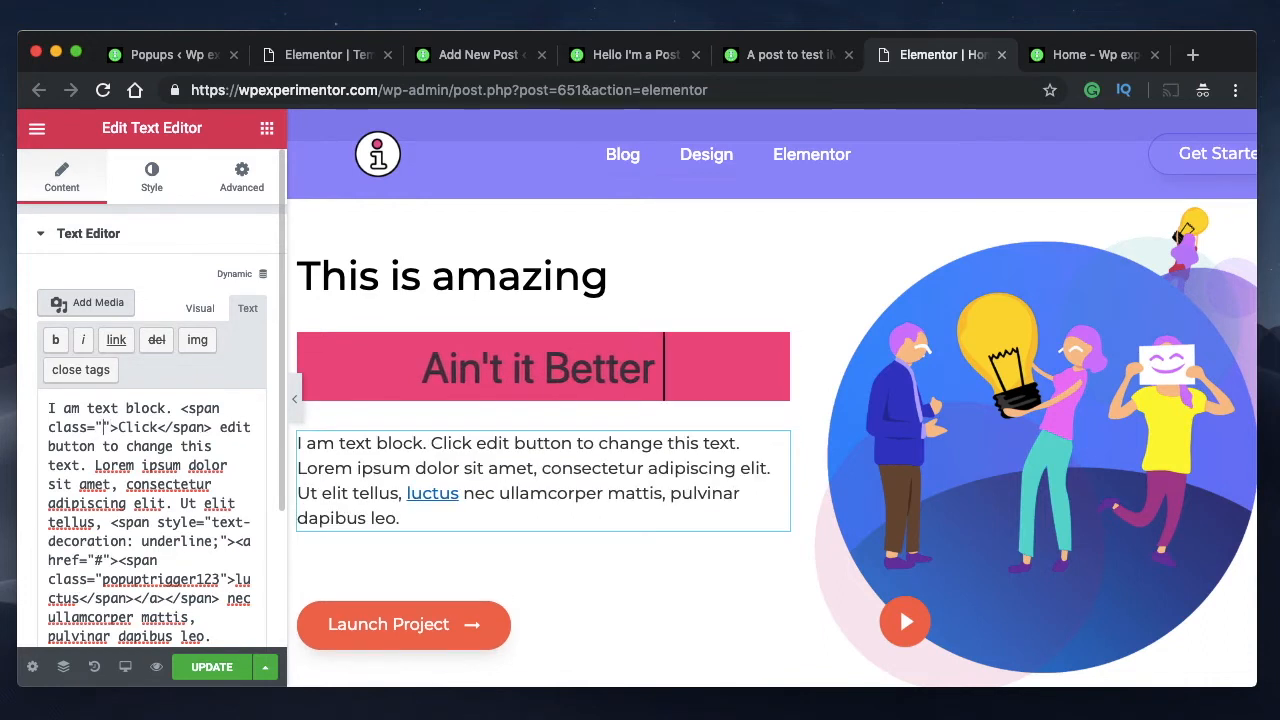
text(popup)
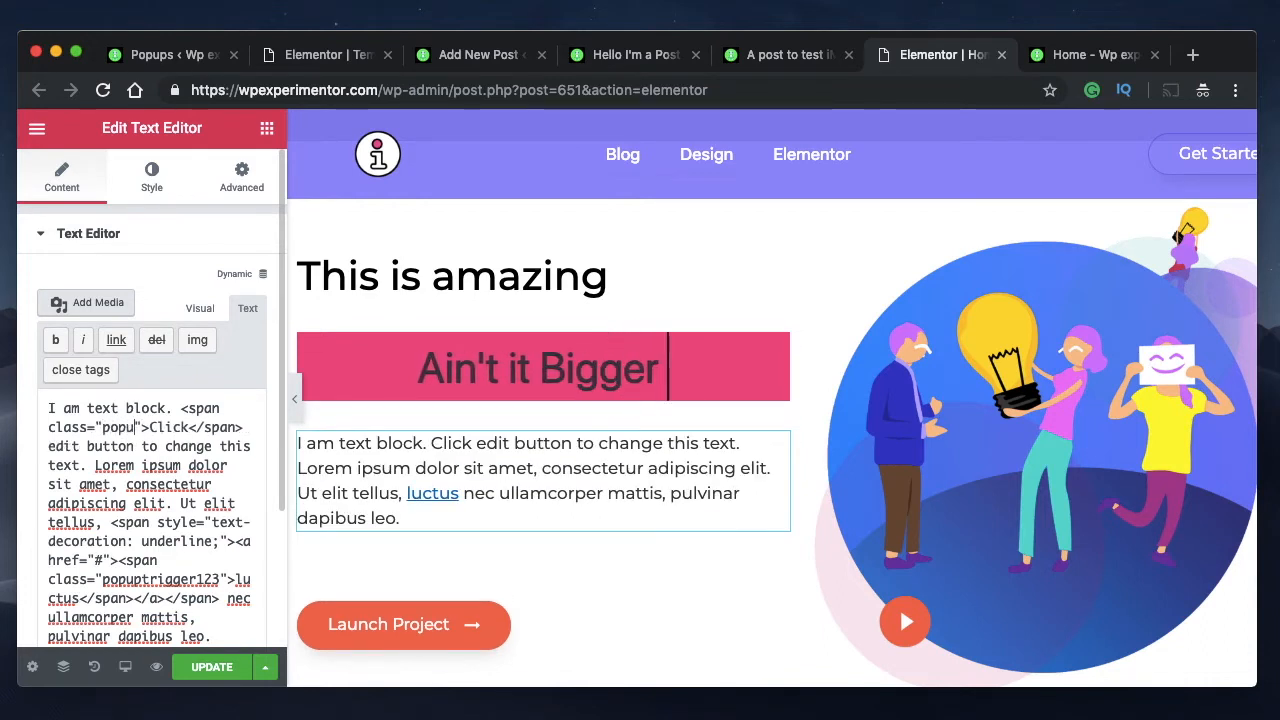
text(trigger1)
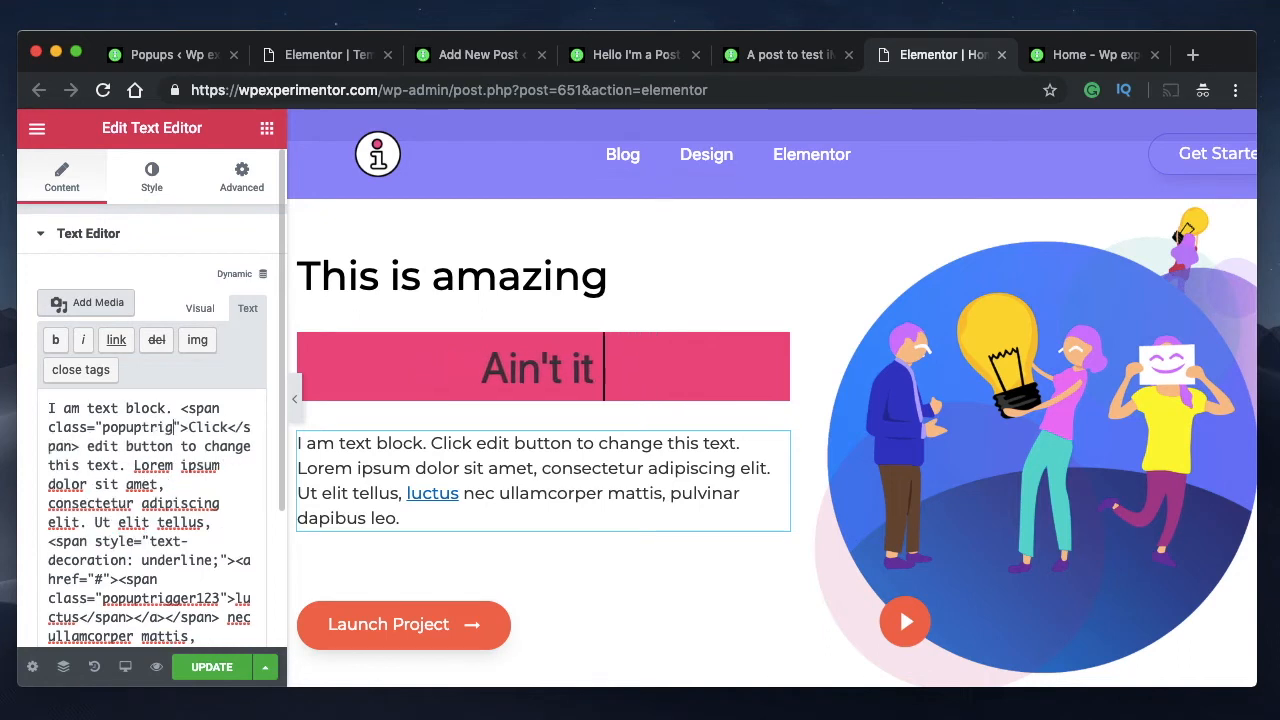
text(23)
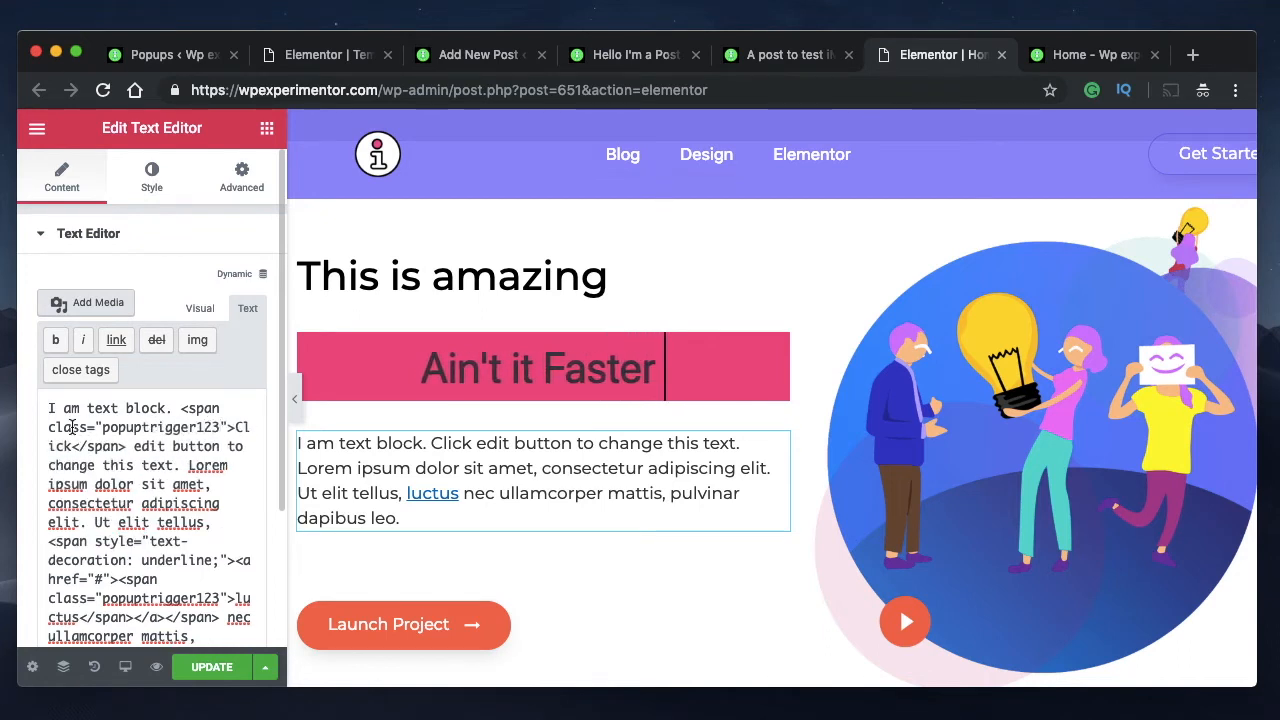
double_click(242, 428)
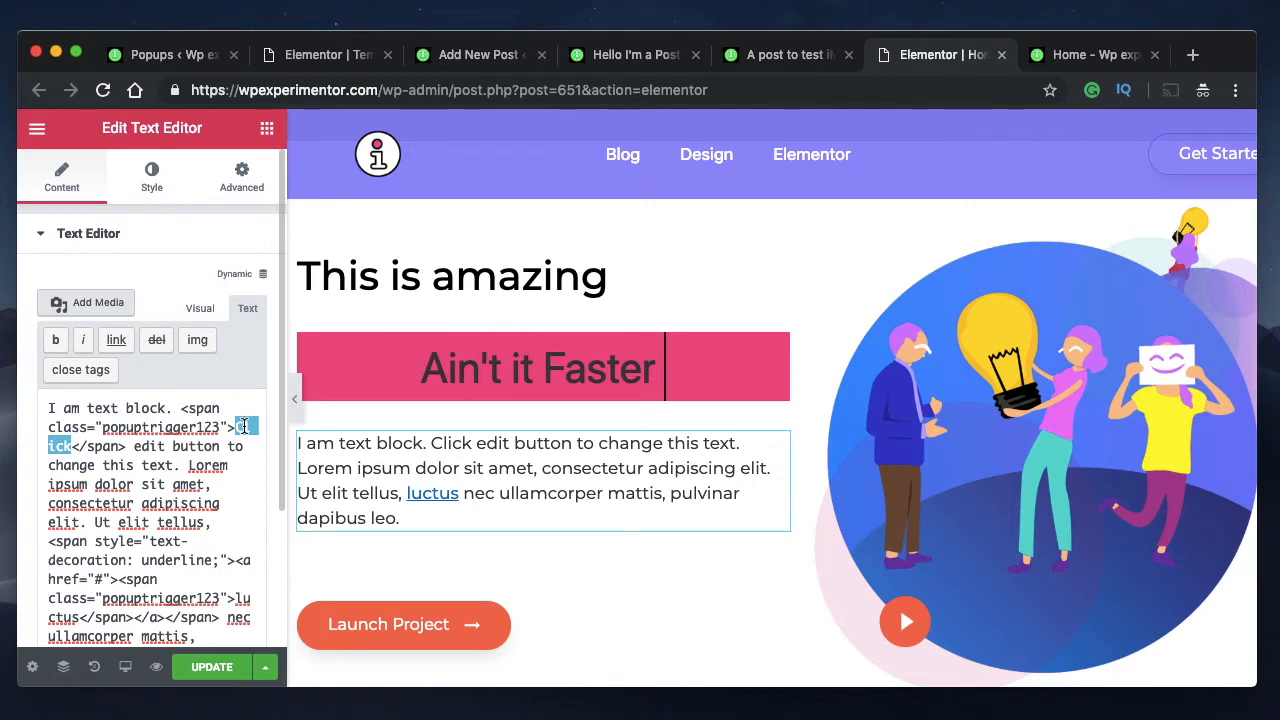
key(super+a)
click(98, 458)
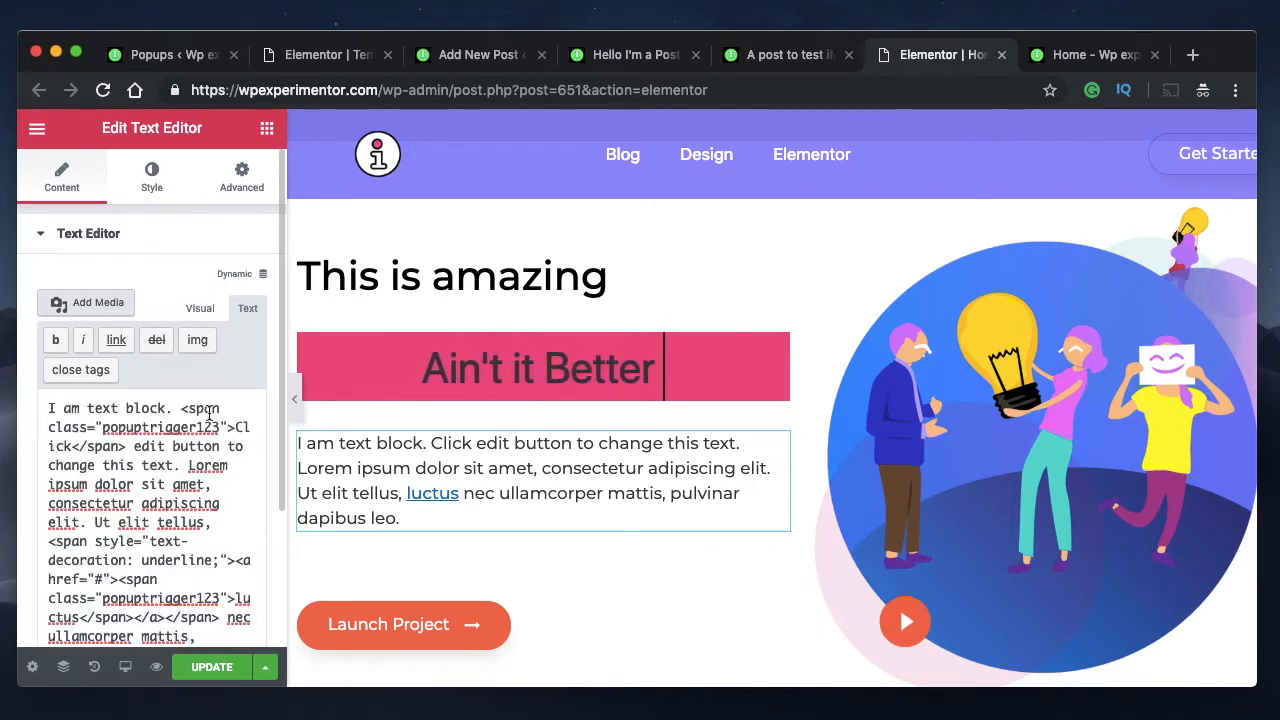
Format the word Click in the text block as italic, underlined text linked to #, and update the page
click(200, 309)
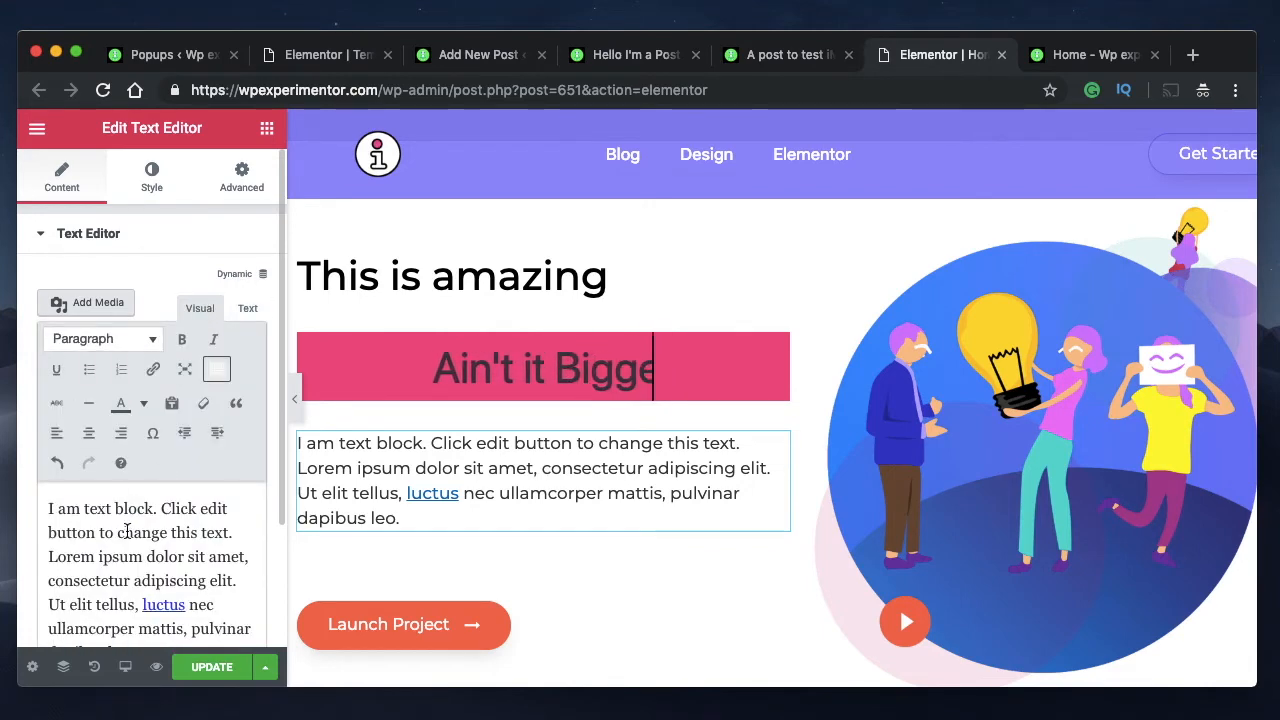
double_click(180, 510)
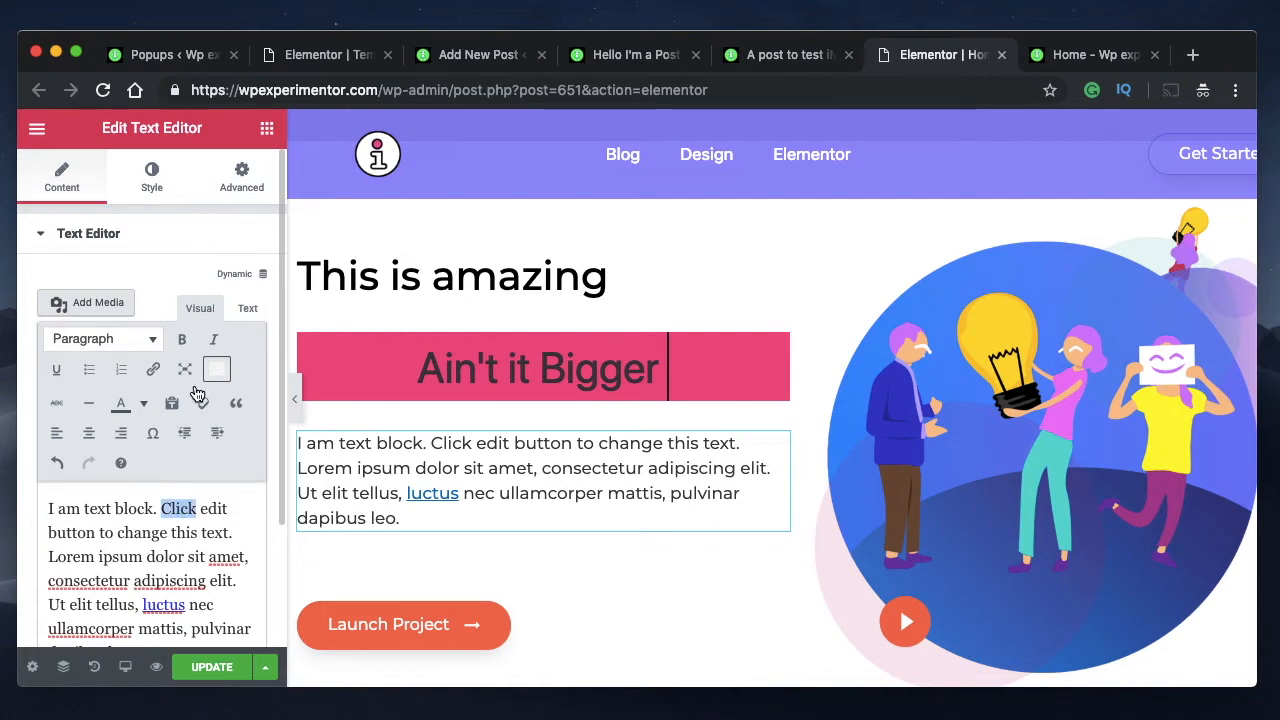
click(222, 340)
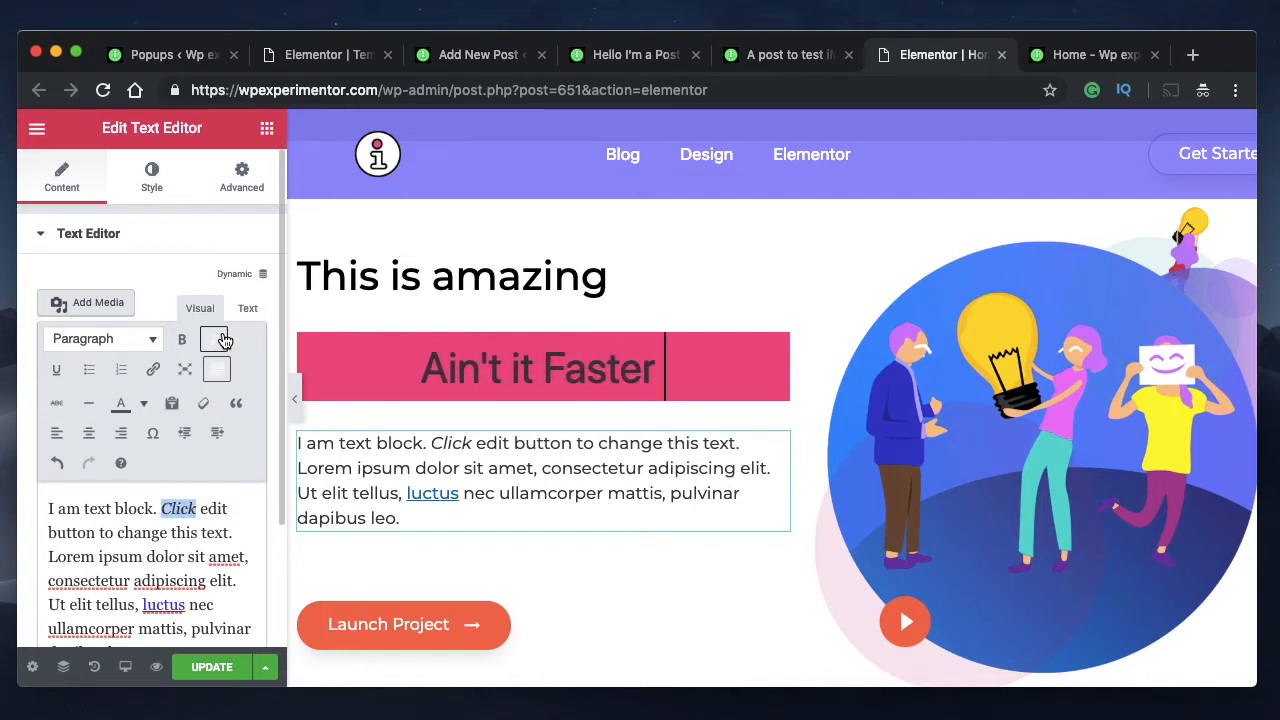
click(57, 371)
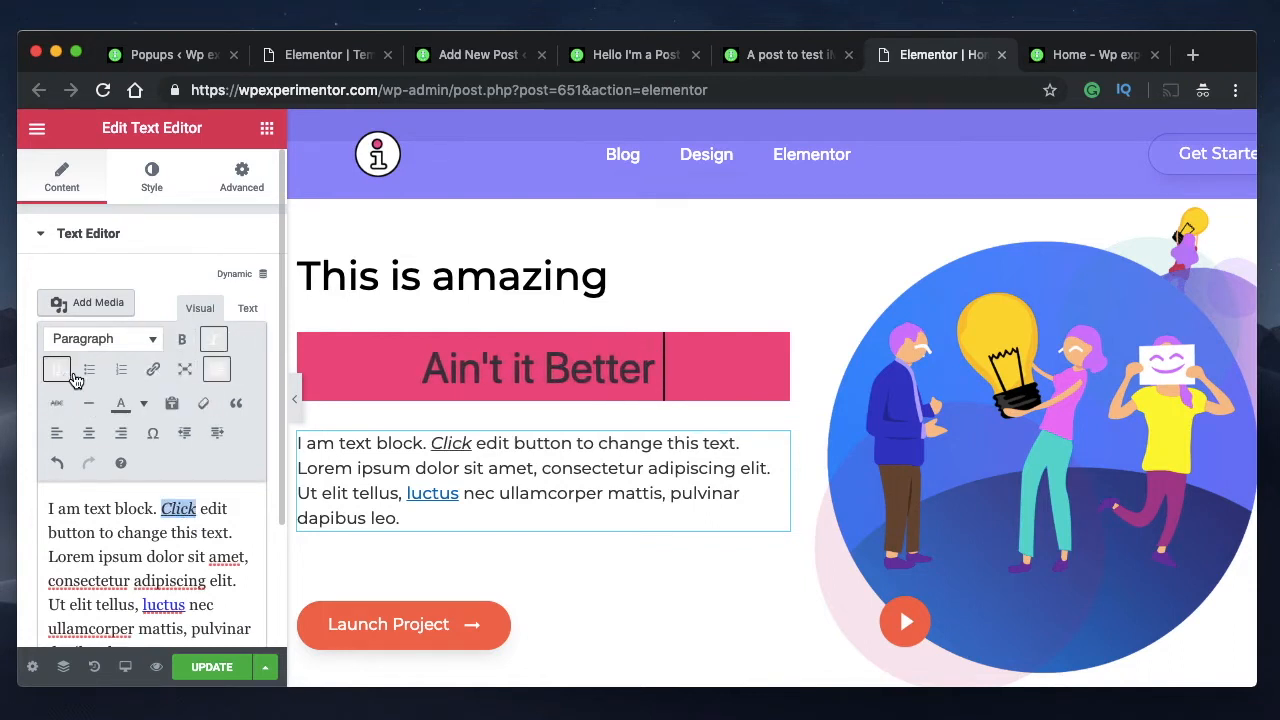
click(153, 369)
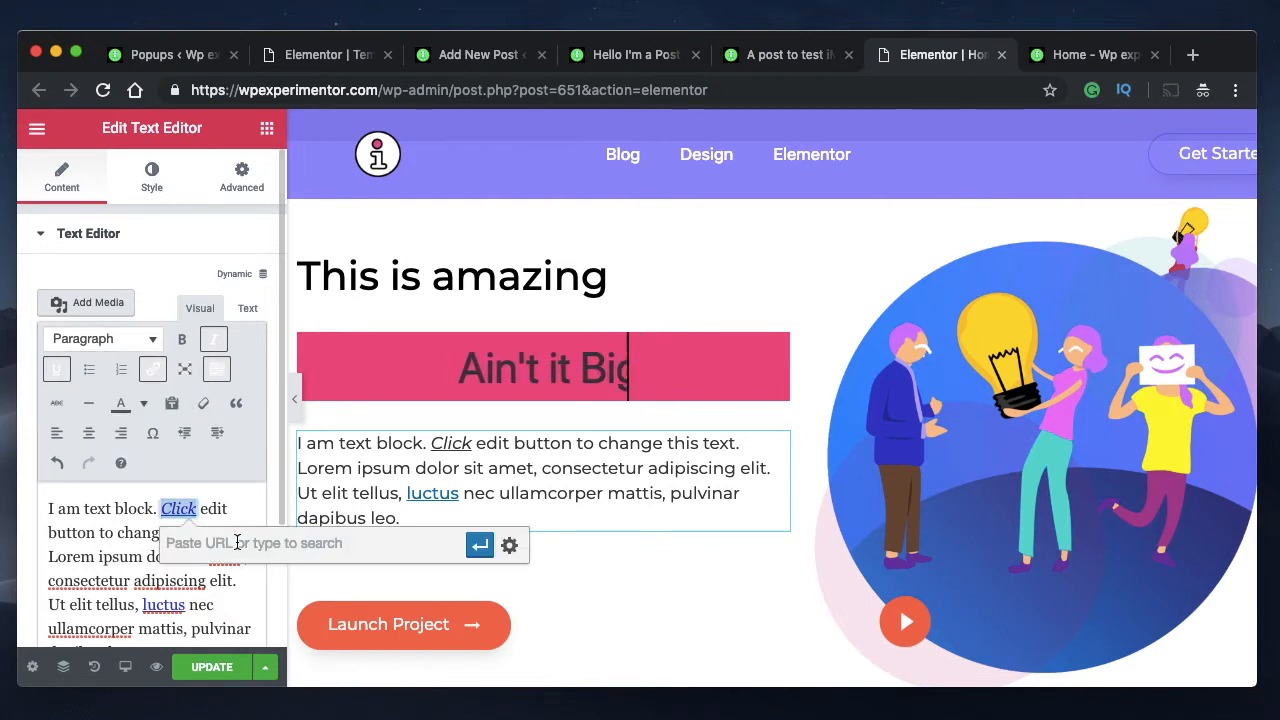
text(#)
key(Return)
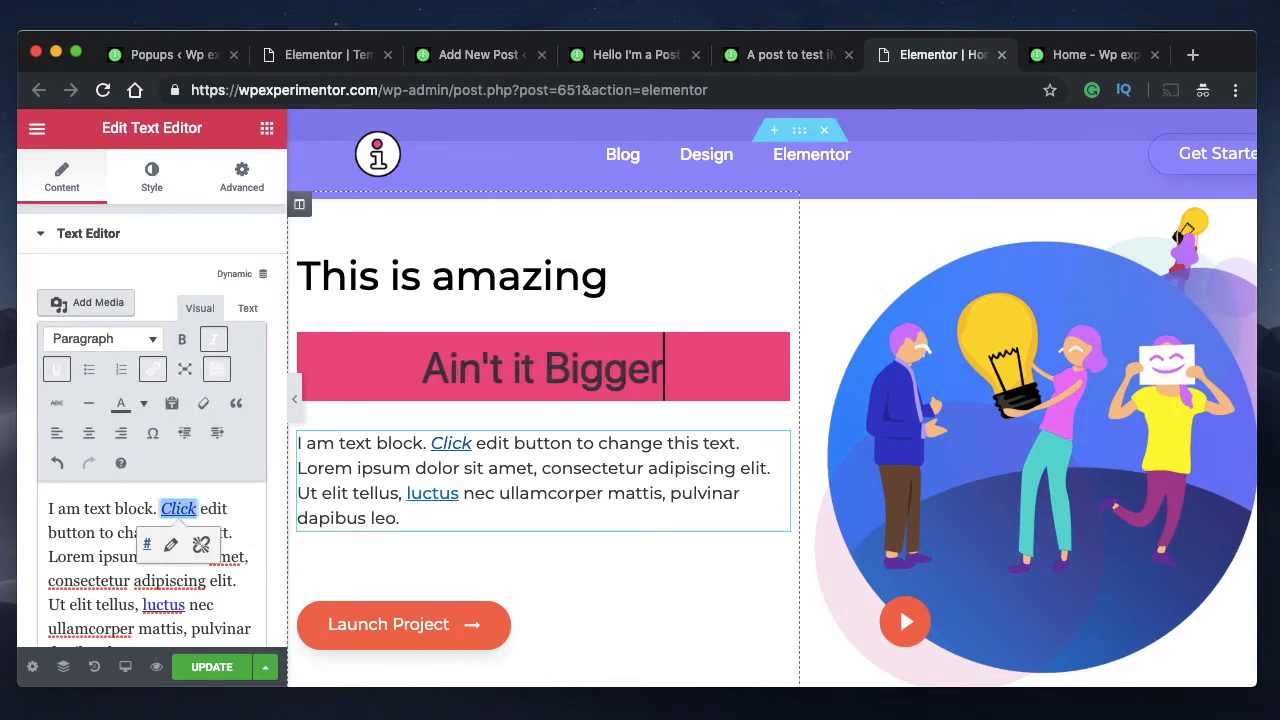
click(123, 508)
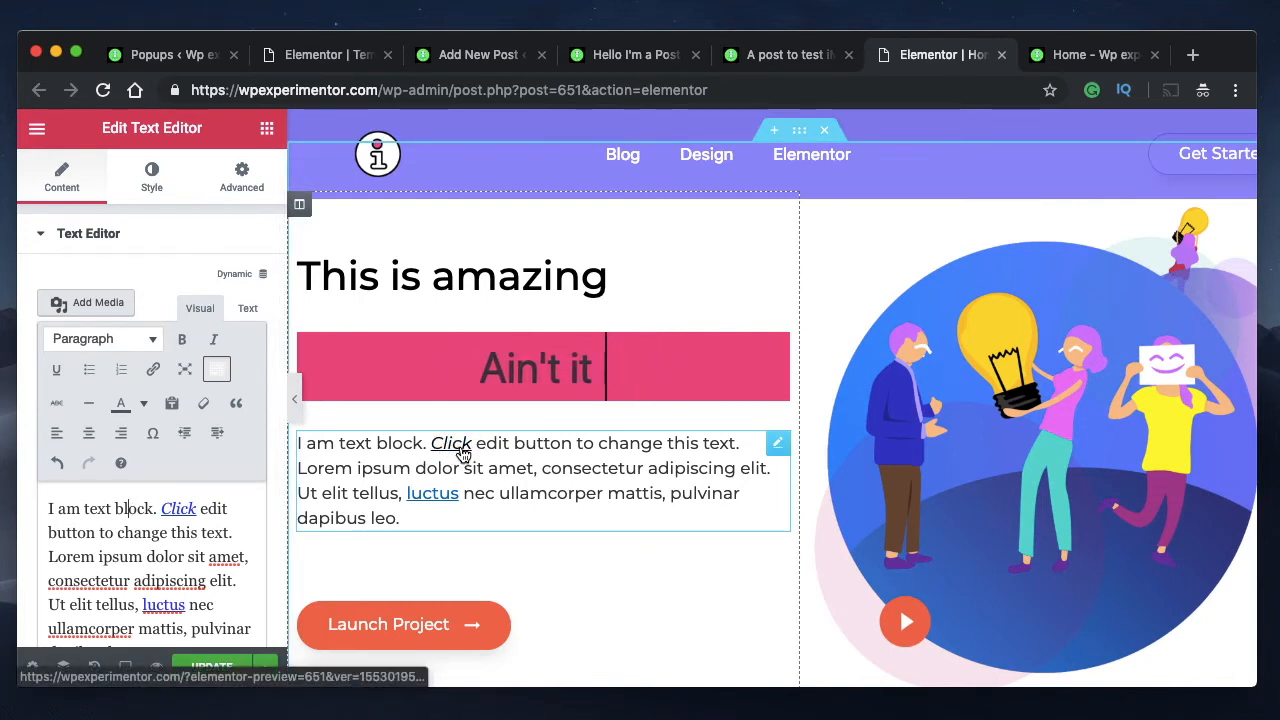
click(212, 666)
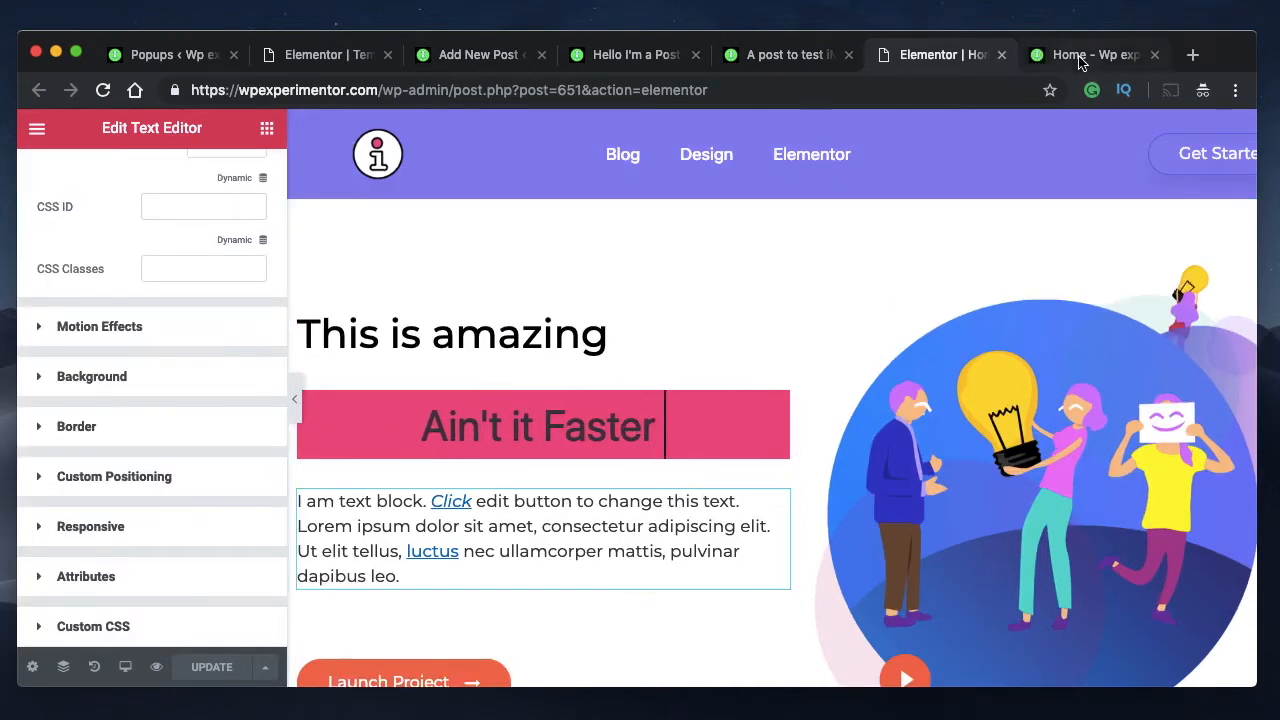
Test the popup on the live home page from the Click link in the hero text, and close it
click(1075, 54)
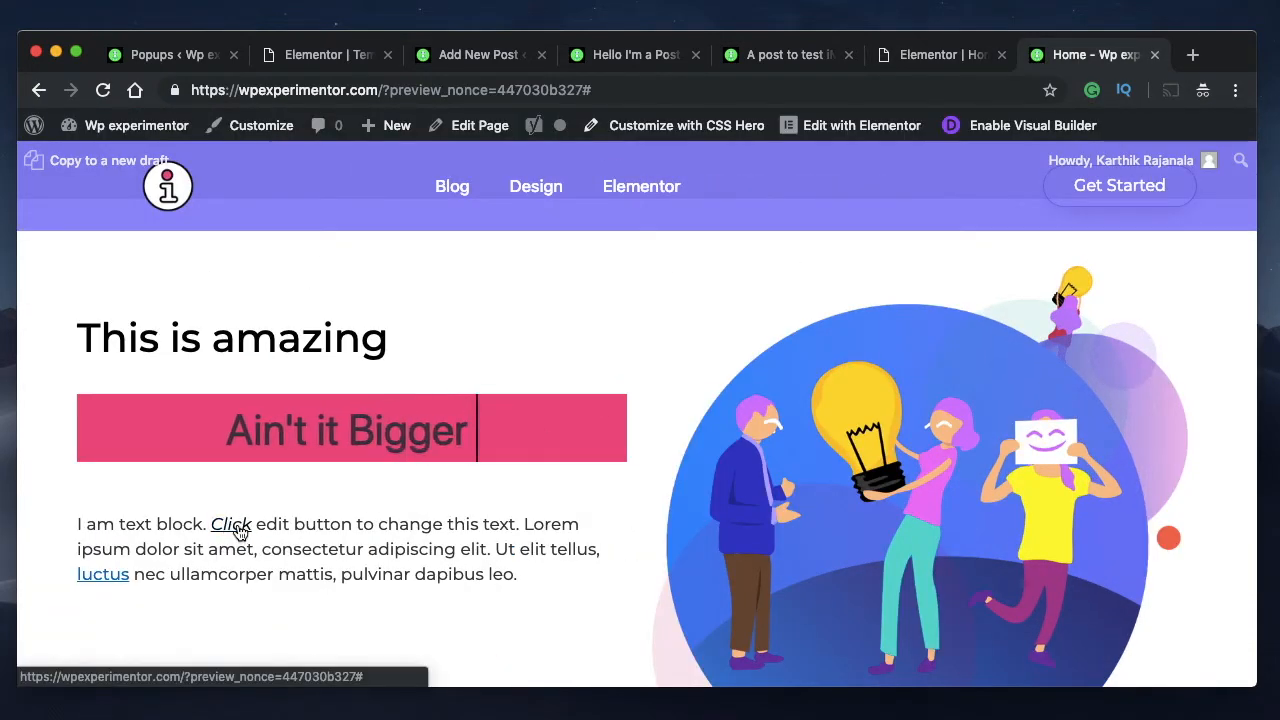
click(238, 524)
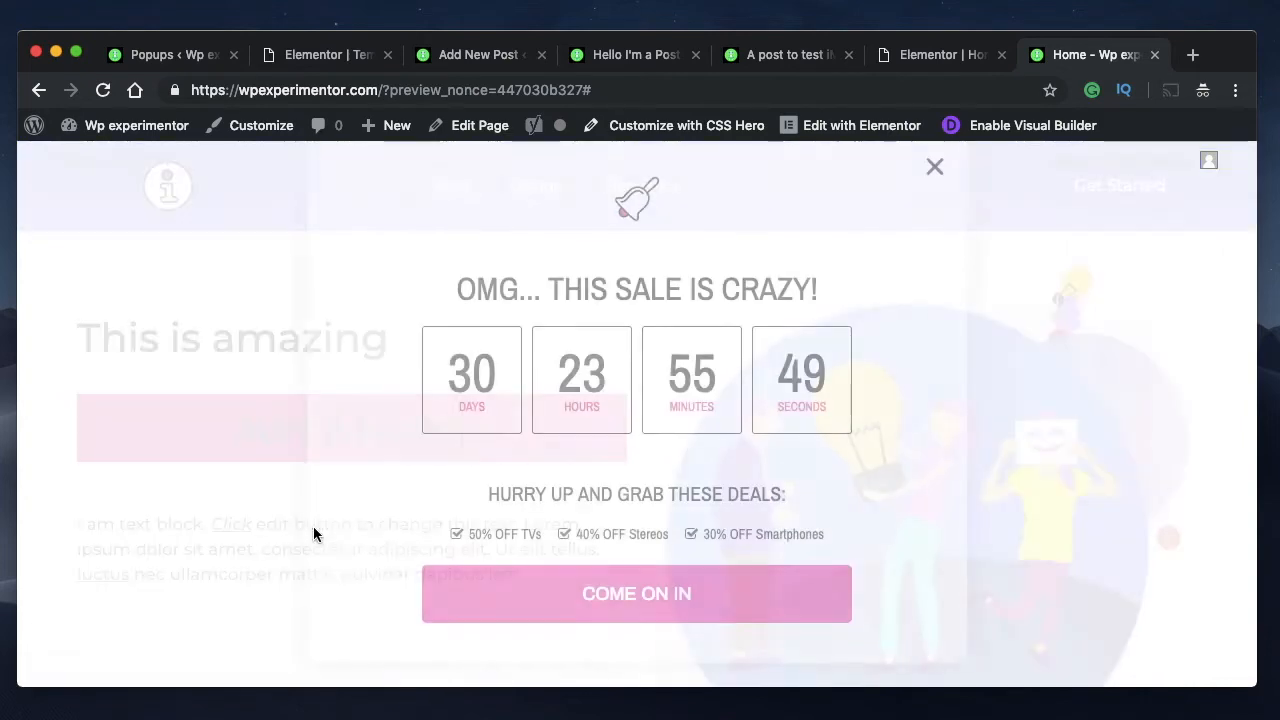
click(934, 166)
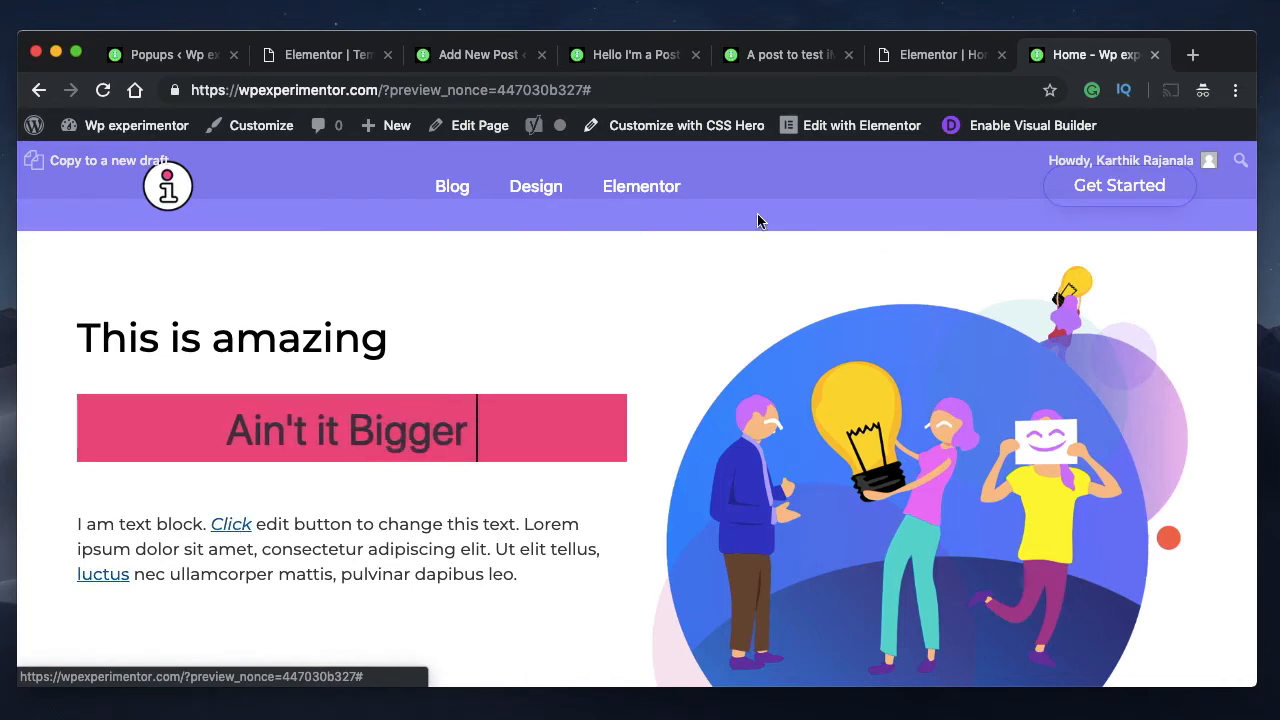
Return to the home page editor and review the hero text block's advanced settings and its text content
click(926, 60)
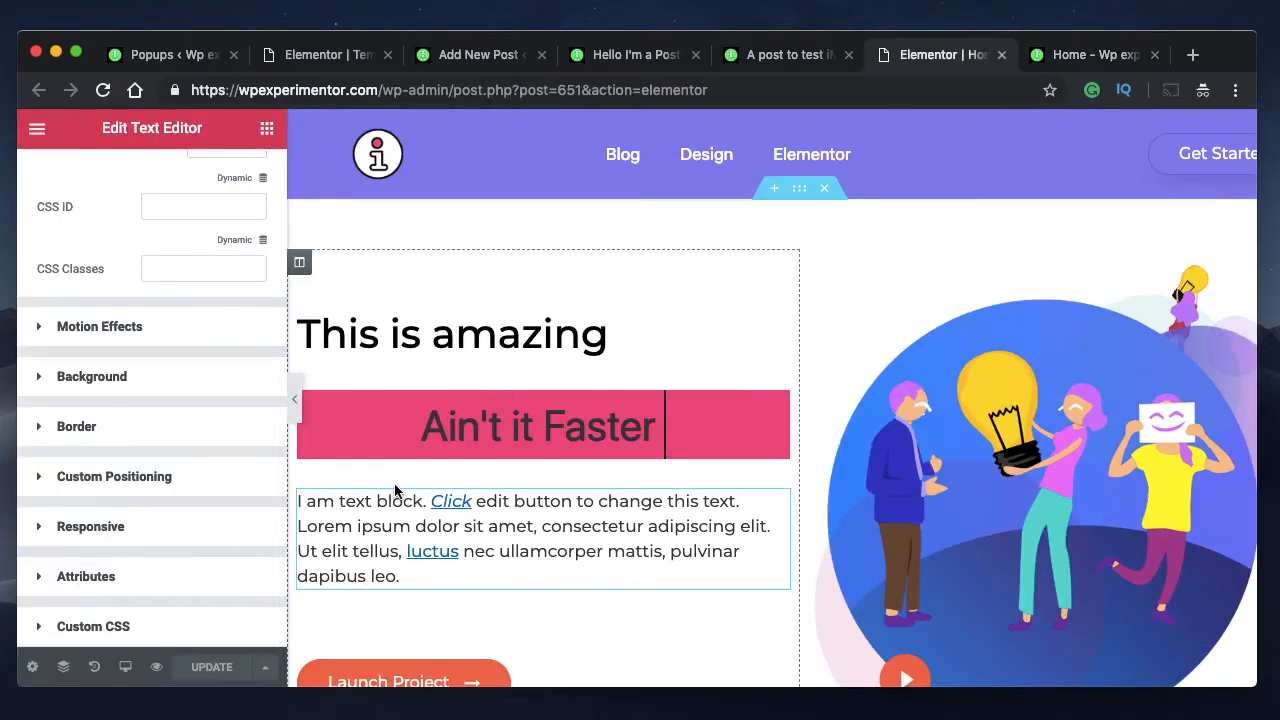
scroll(177, 378, up, 5)
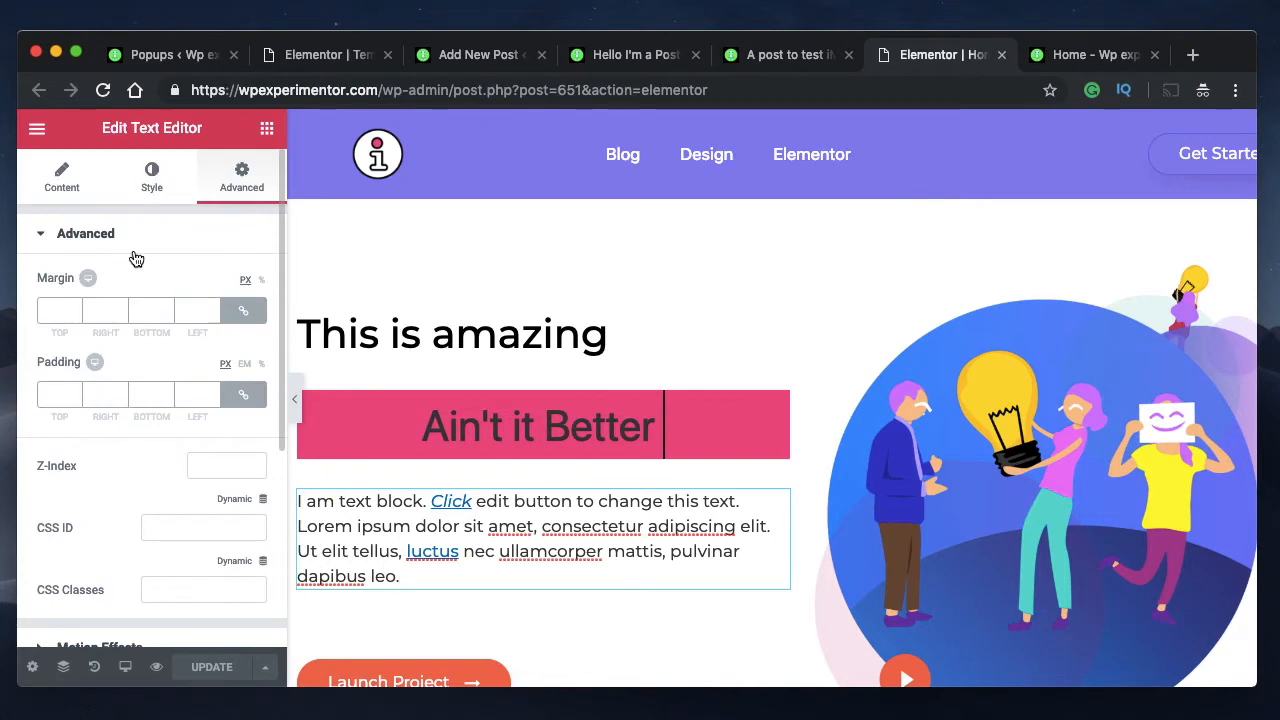
scroll(106, 349, down, 5)
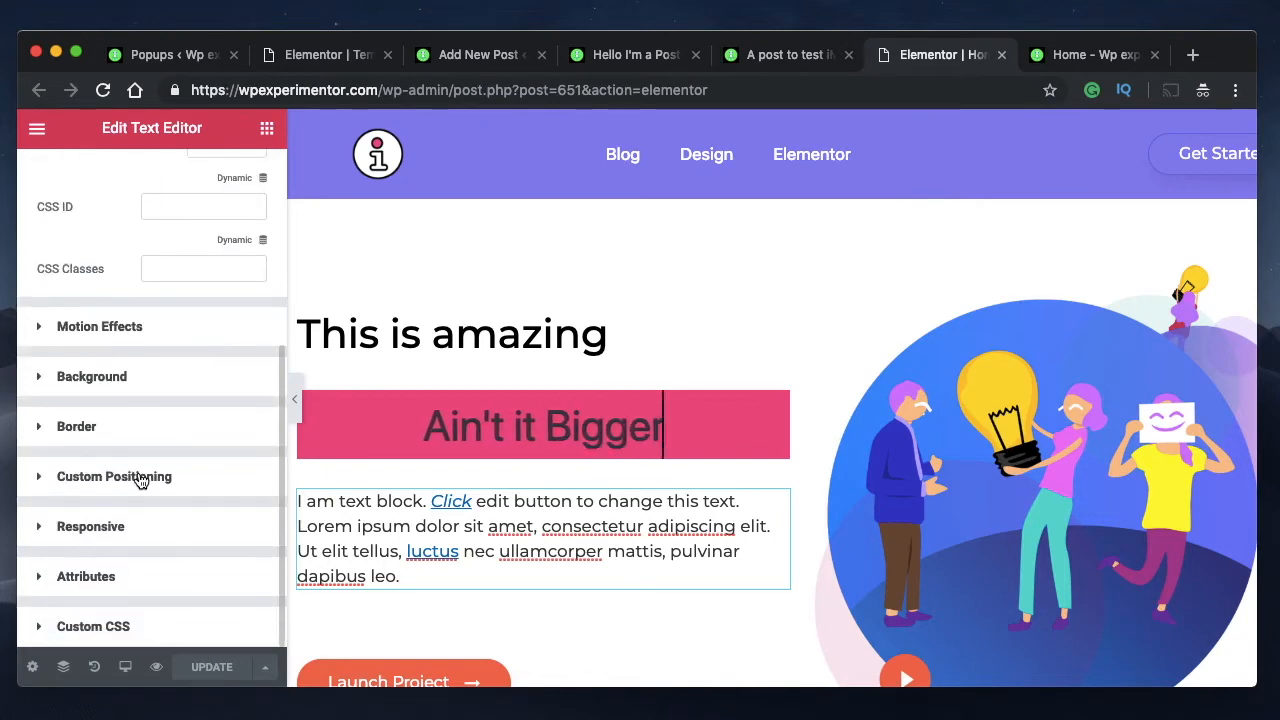
scroll(149, 405, up, 4)
click(61, 177)
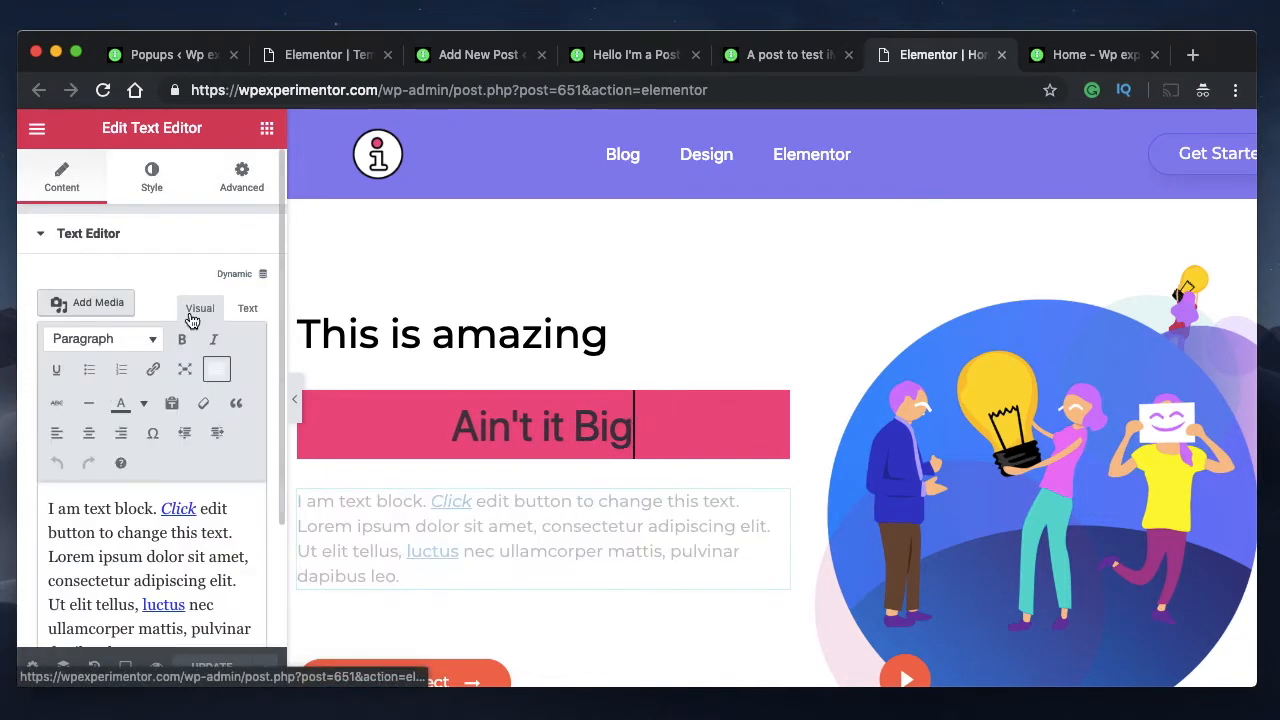
Compare the popuptrigger123 class in the text block's HTML with the popup template's Open By Selector setting
click(248, 309)
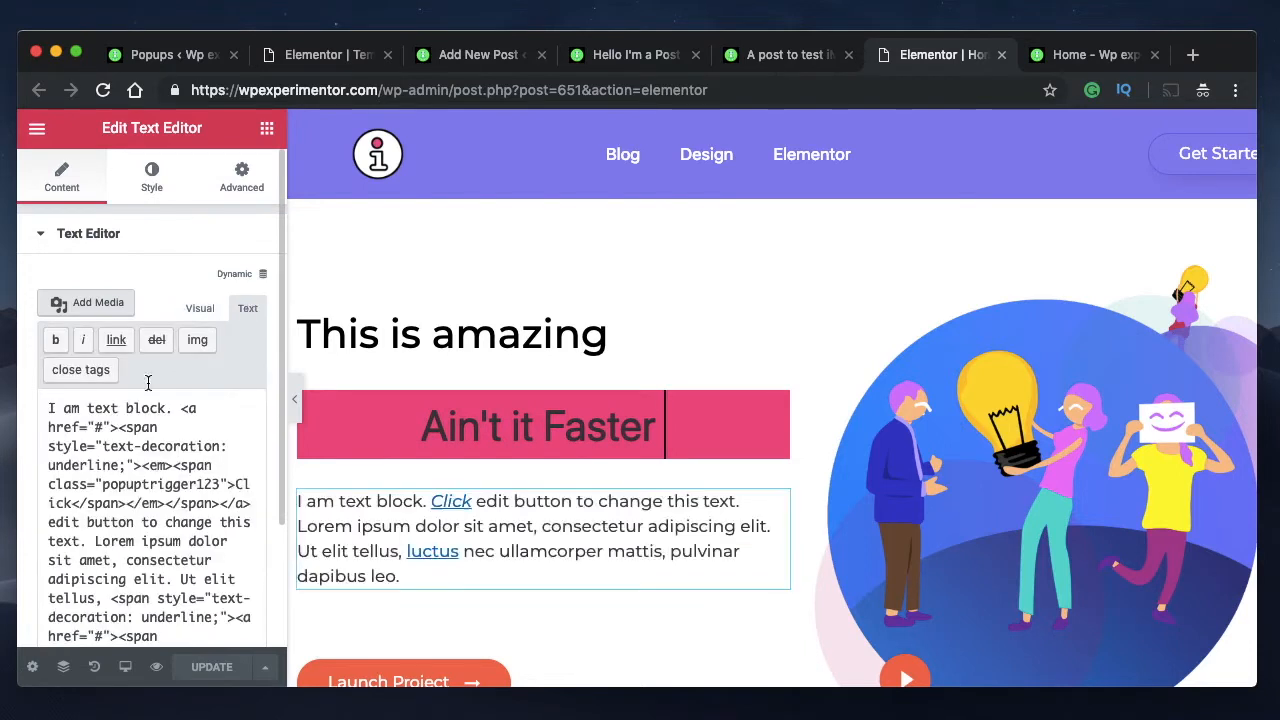
double_click(124, 446)
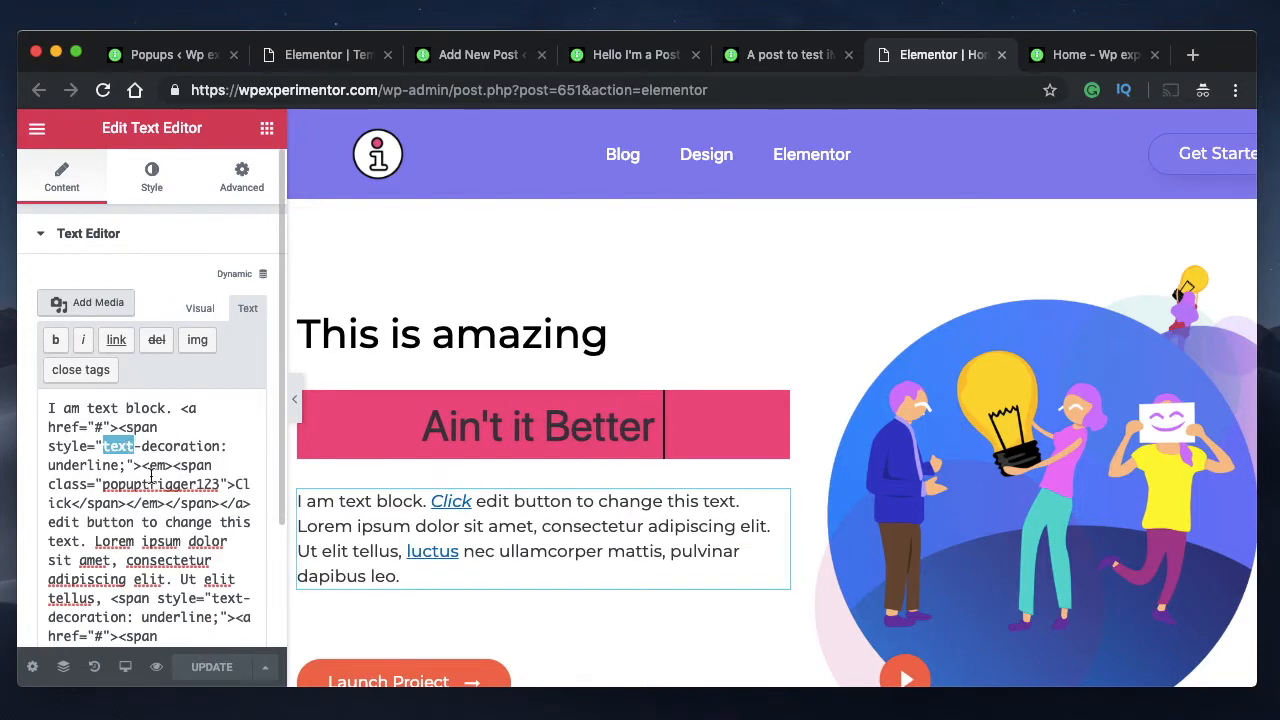
double_click(163, 485)
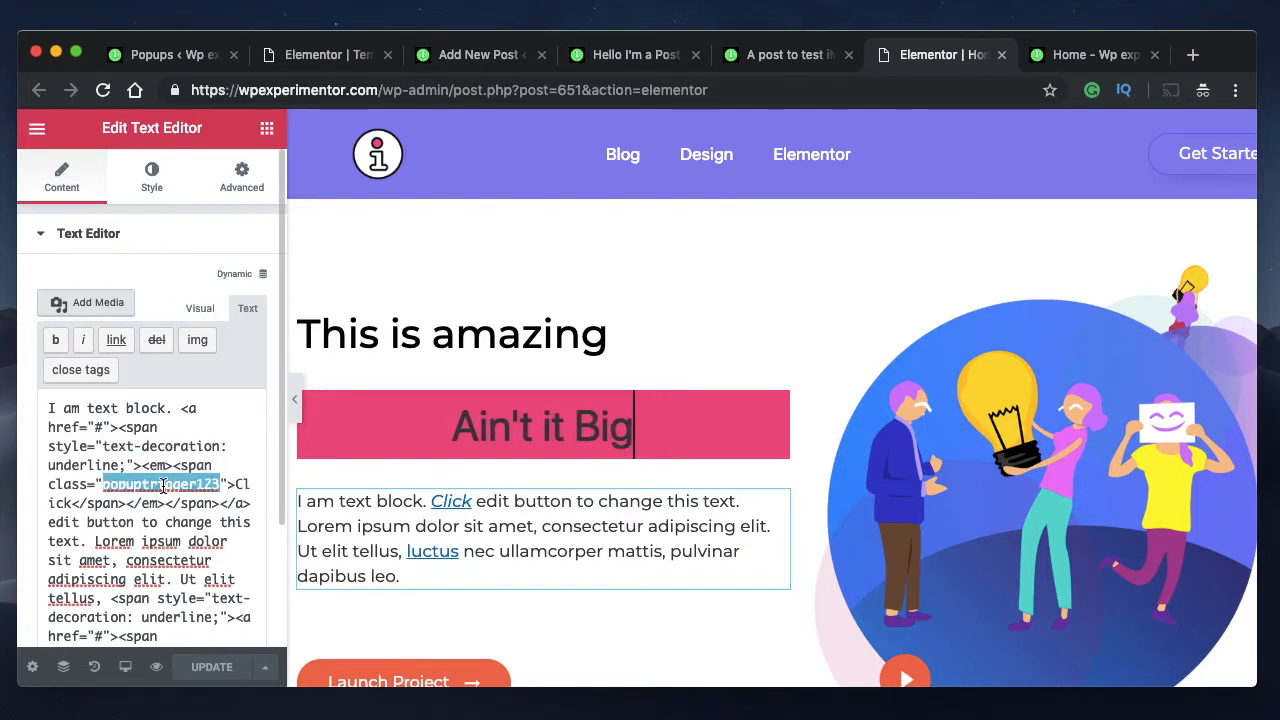
click(163, 485)
double_click(163, 485)
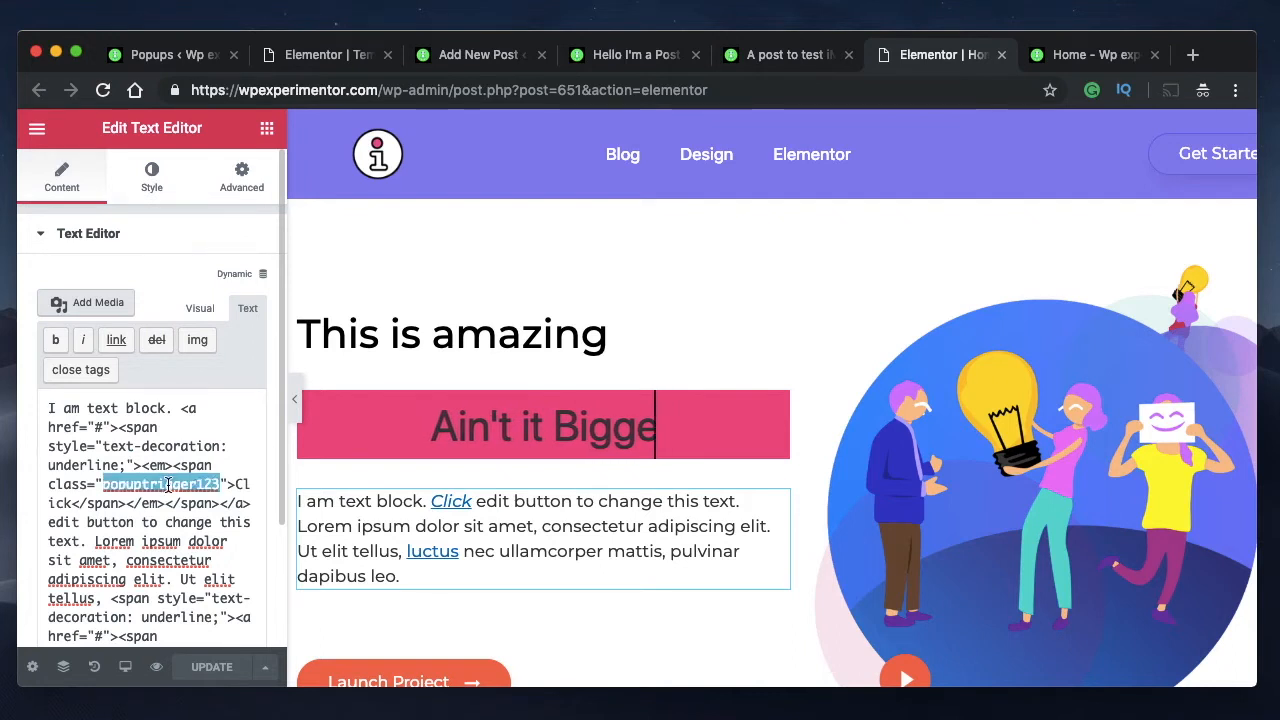
click(313, 60)
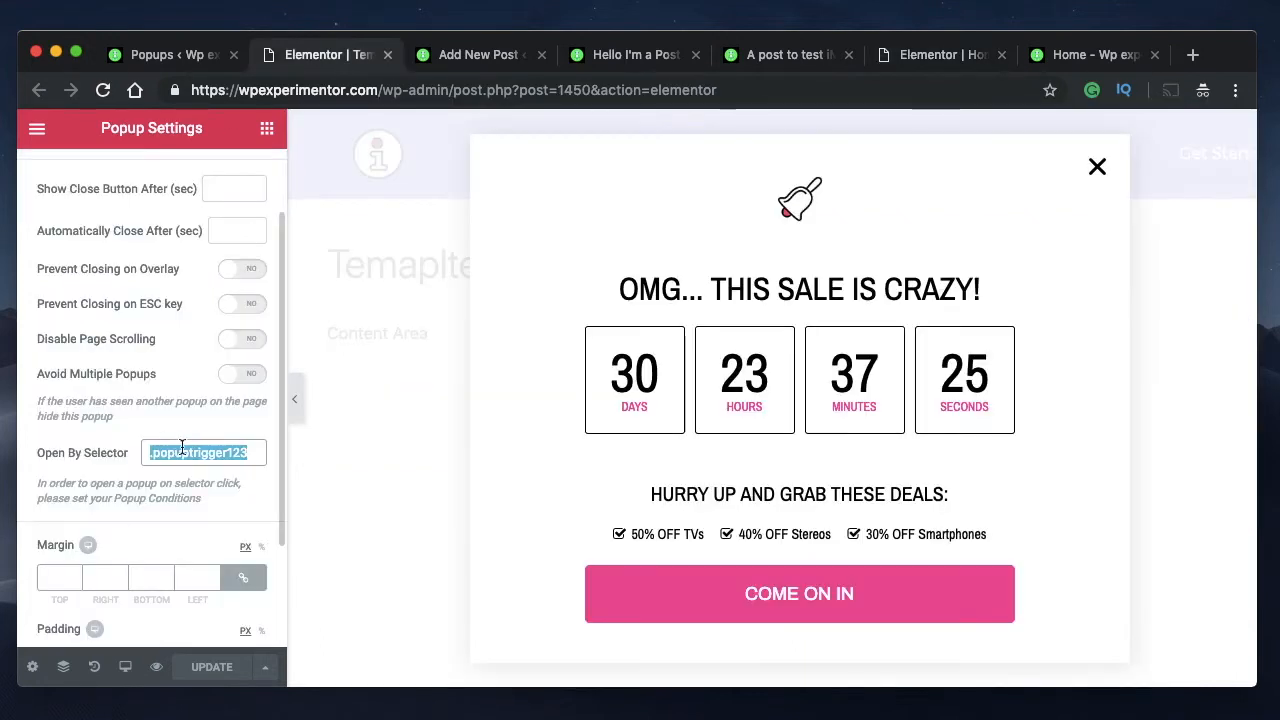
Look over the hero section on the live home page
click(1058, 54)
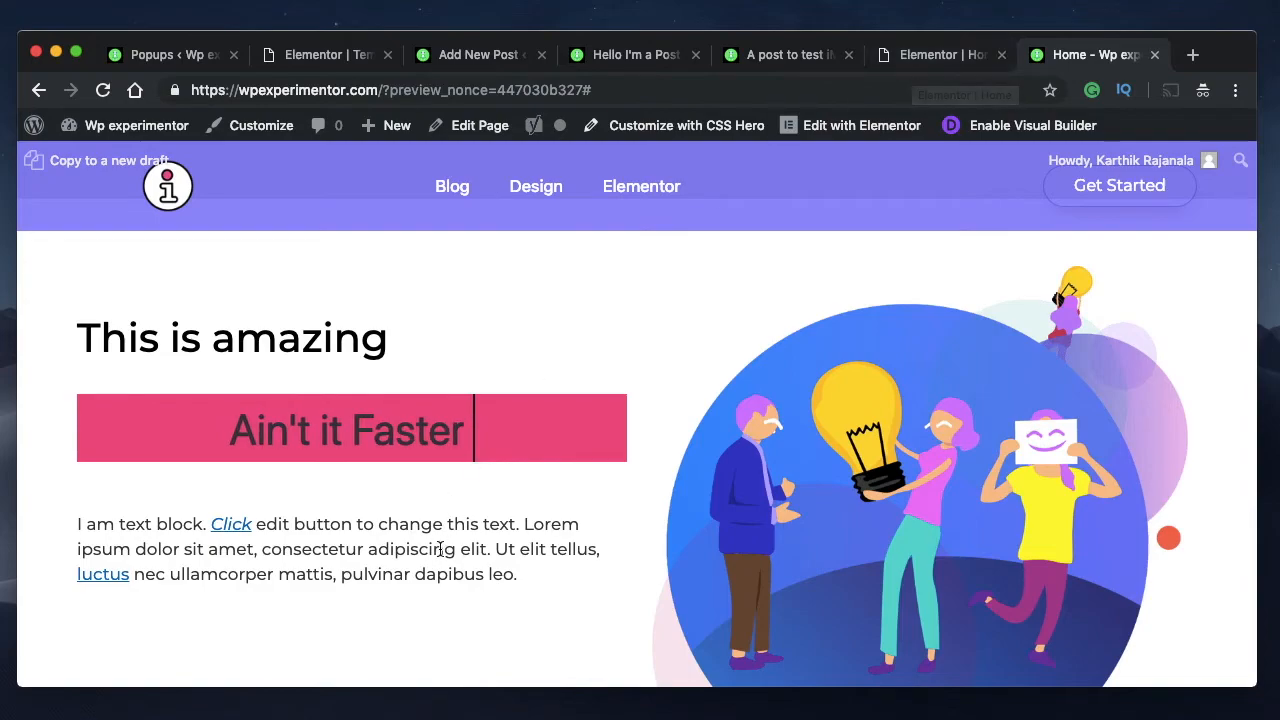
scroll(440, 546, down, 10)
scroll(440, 548, up, 15)
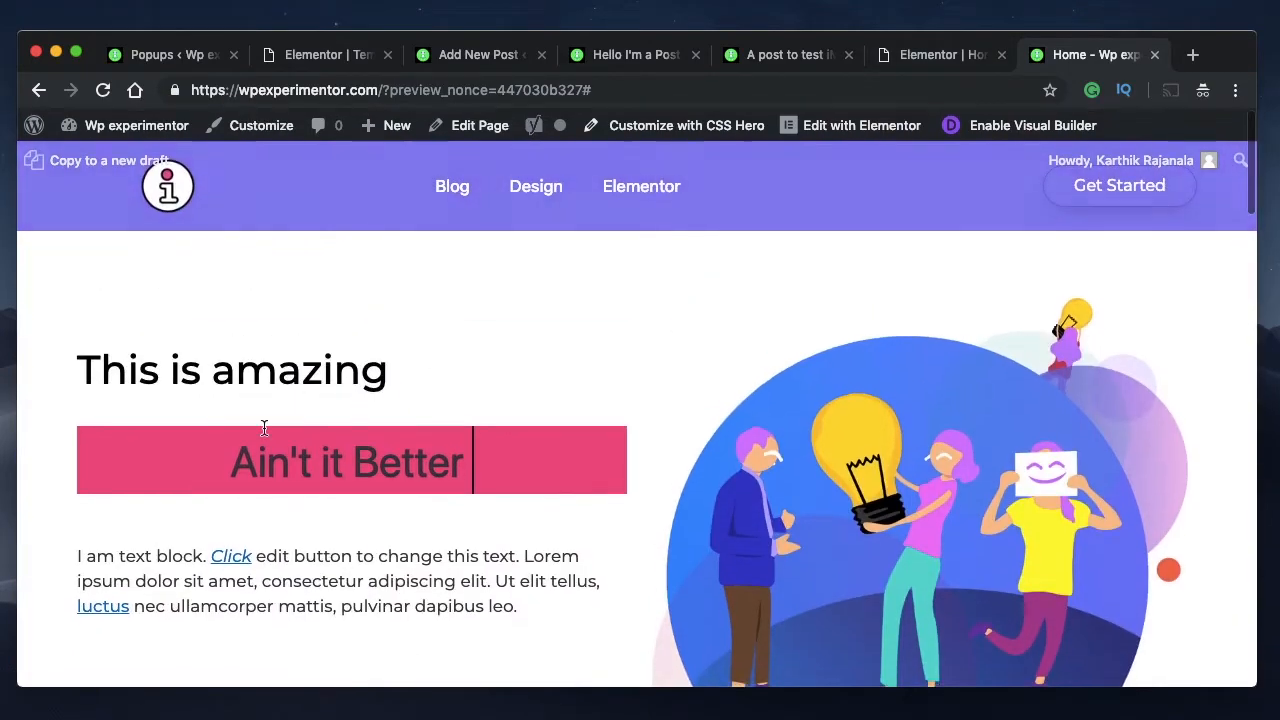
scroll(391, 451, down, 5)
scroll(391, 451, up, 6)
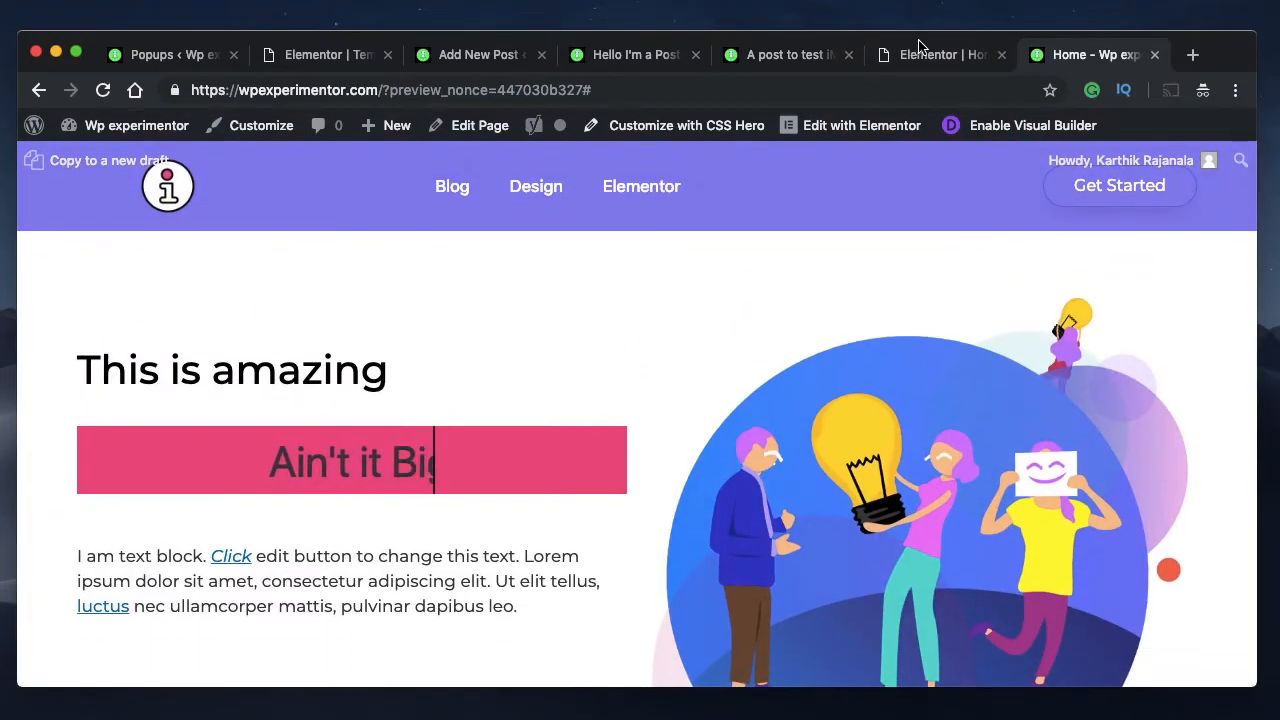
Return to the Hello I'm a Post editor, examine the custom HTML block's trigger span, and preview the block
click(432, 57)
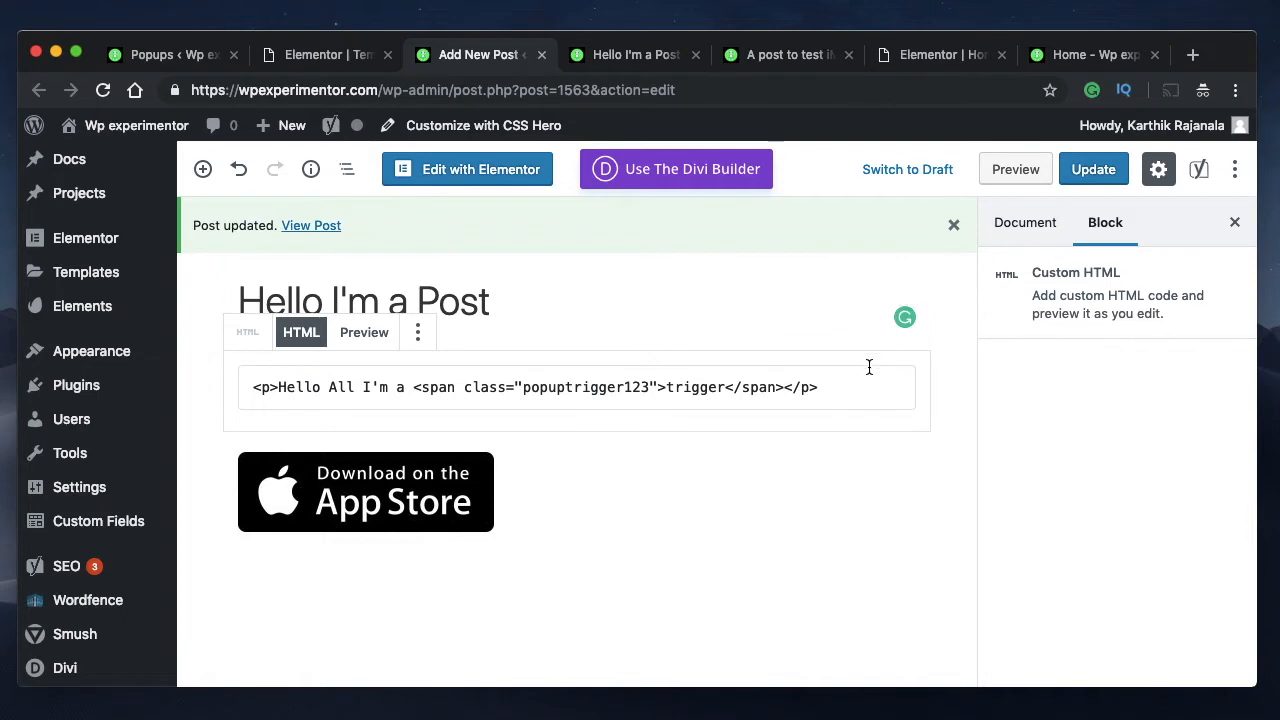
click(668, 386)
key(ctrl+a)
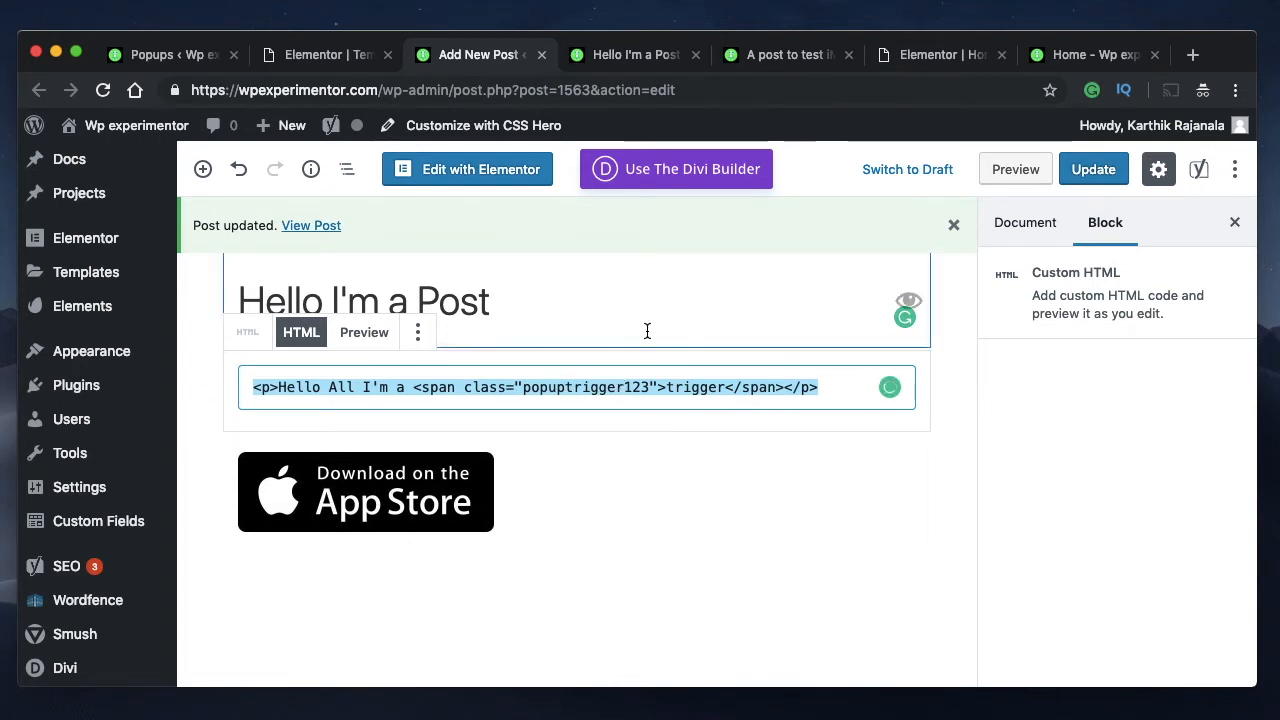
click(614, 318)
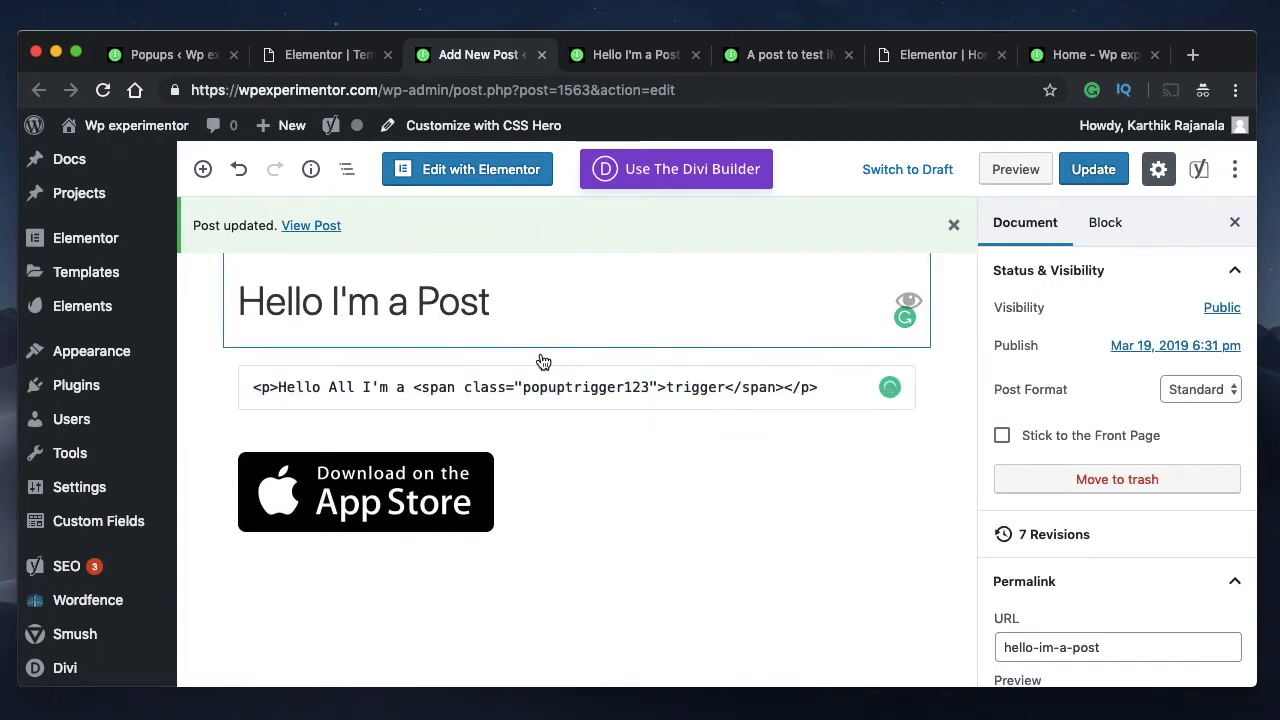
scroll(595, 388, down, 1)
scroll(596, 388, up, 1)
click(407, 375)
click(364, 336)
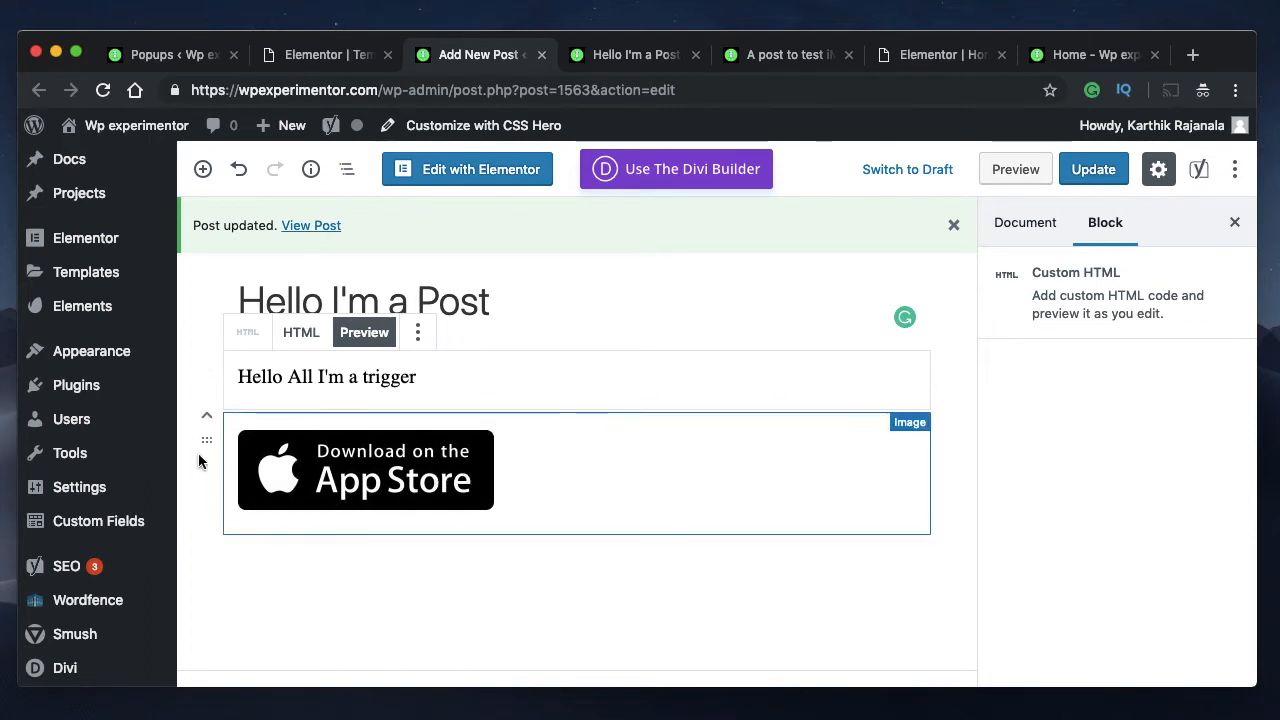
Insert a List block between the custom HTML block and the image, with the items Hi, Hello and Perfect
click(577, 411)
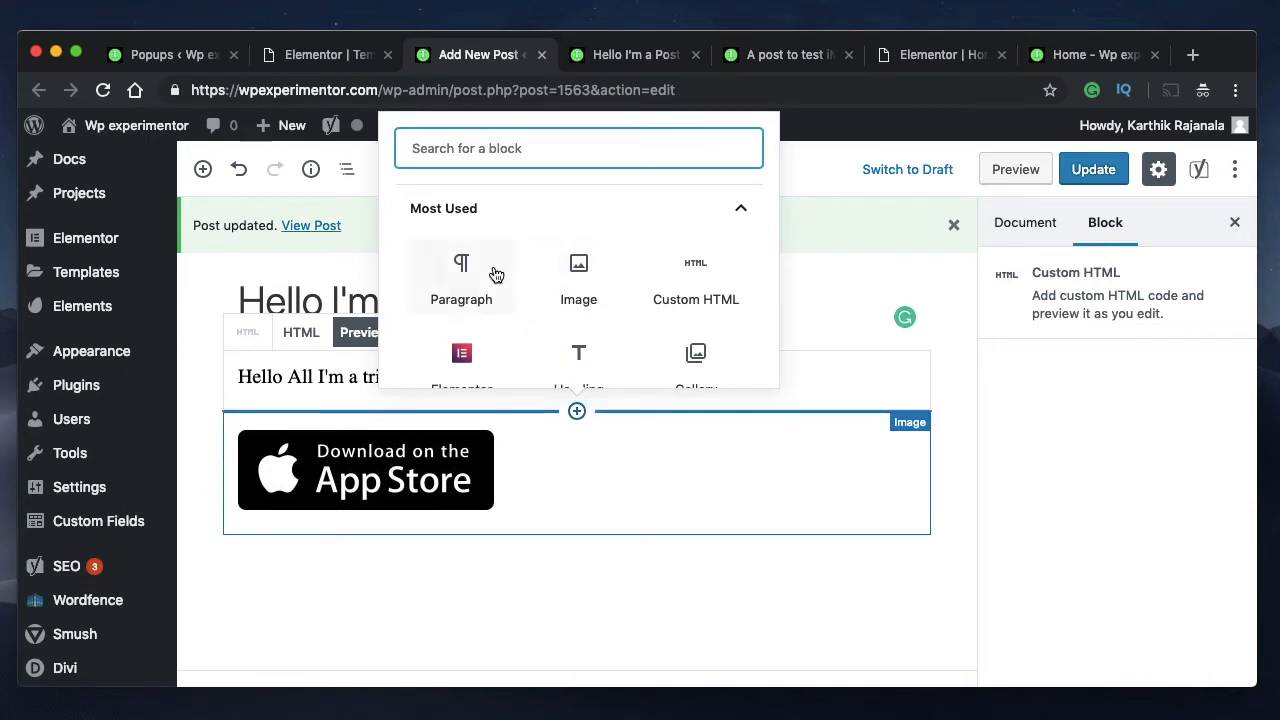
scroll(594, 311, down, 2)
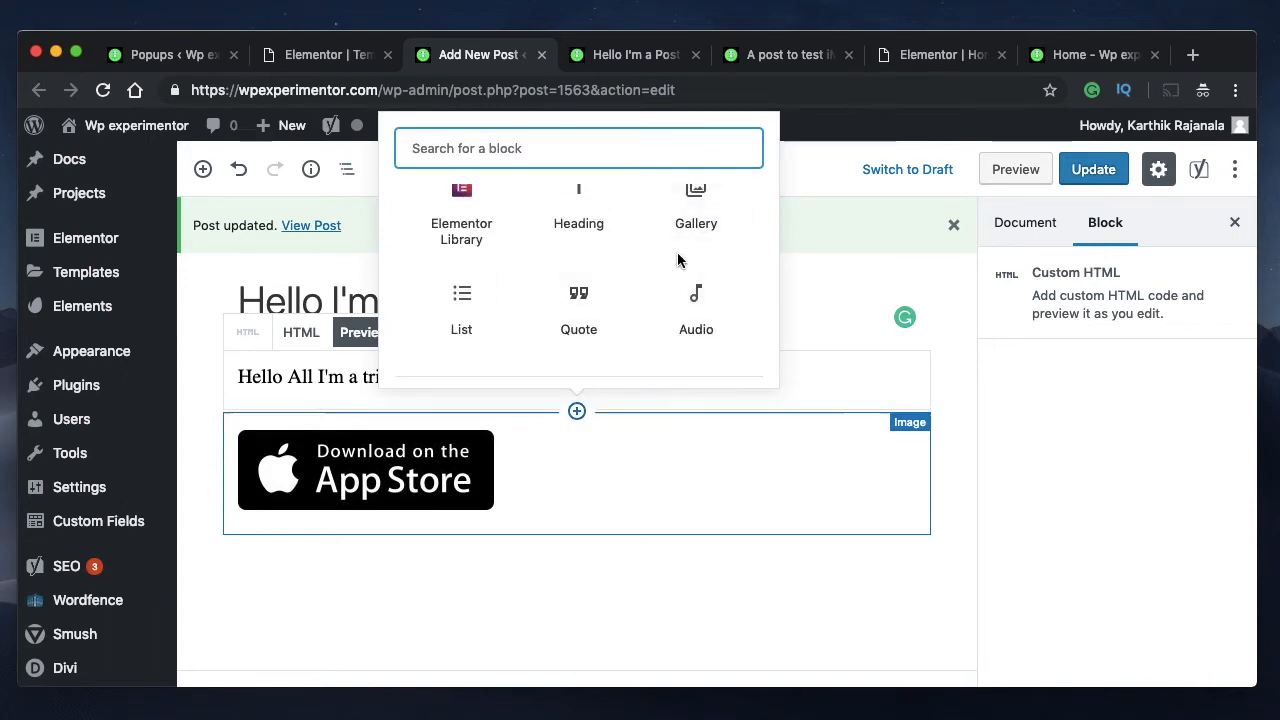
scroll(580, 323, down, 2)
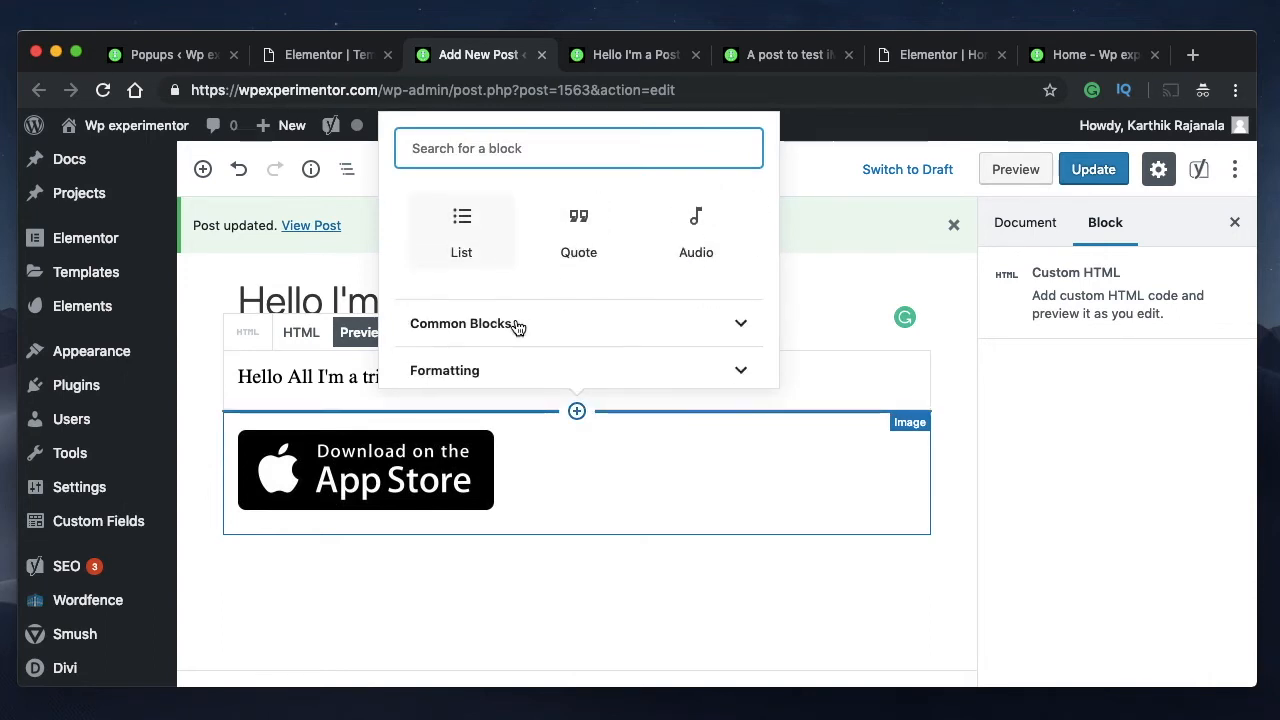
click(465, 240)
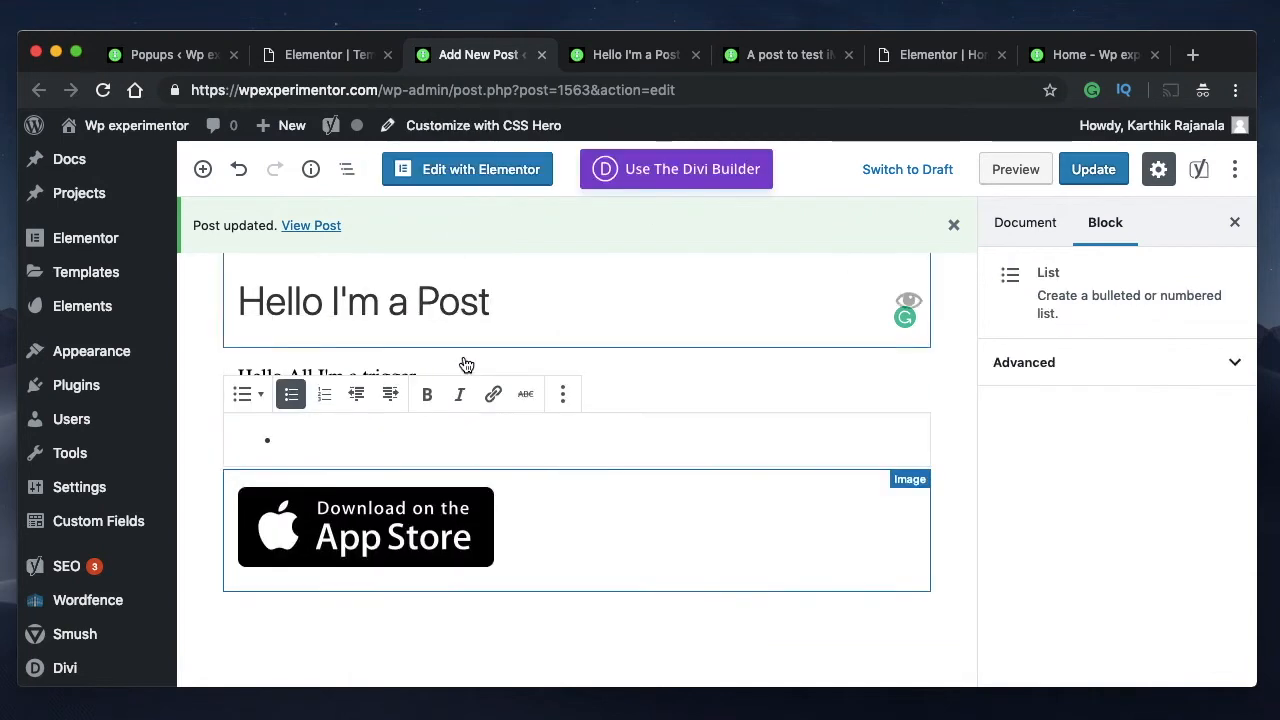
text(Hi)
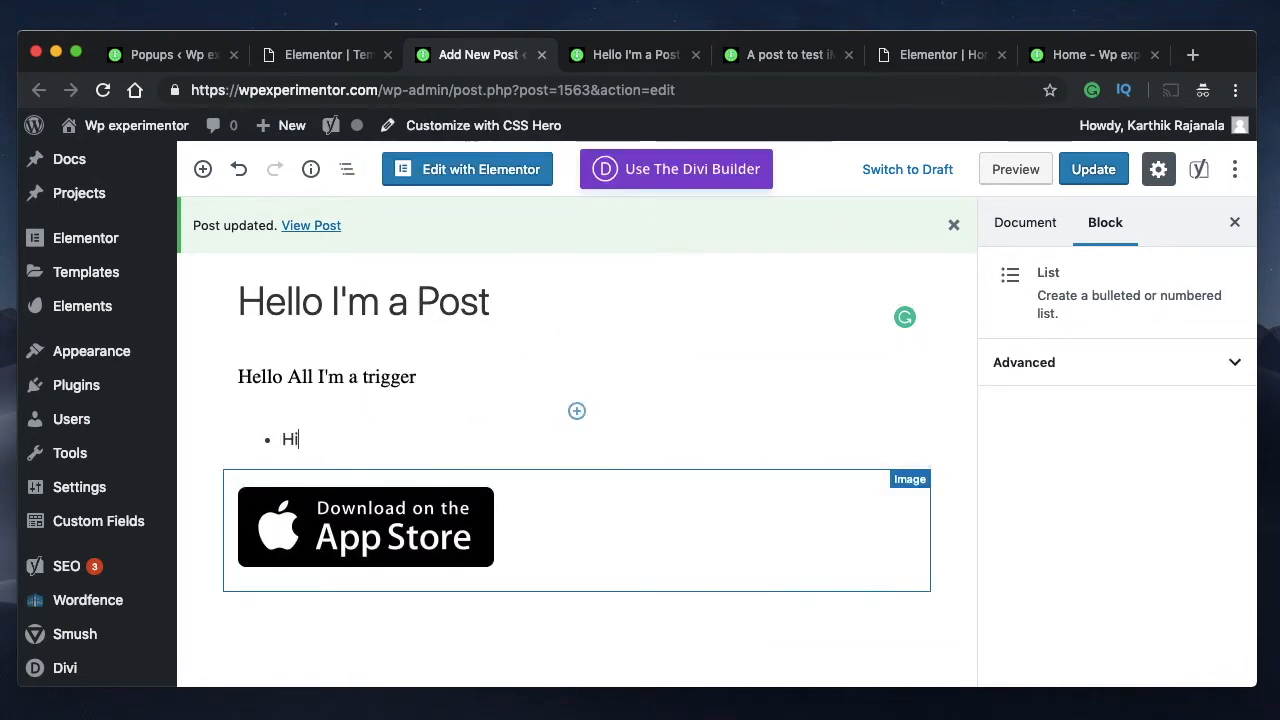
key(Return)
text(He)
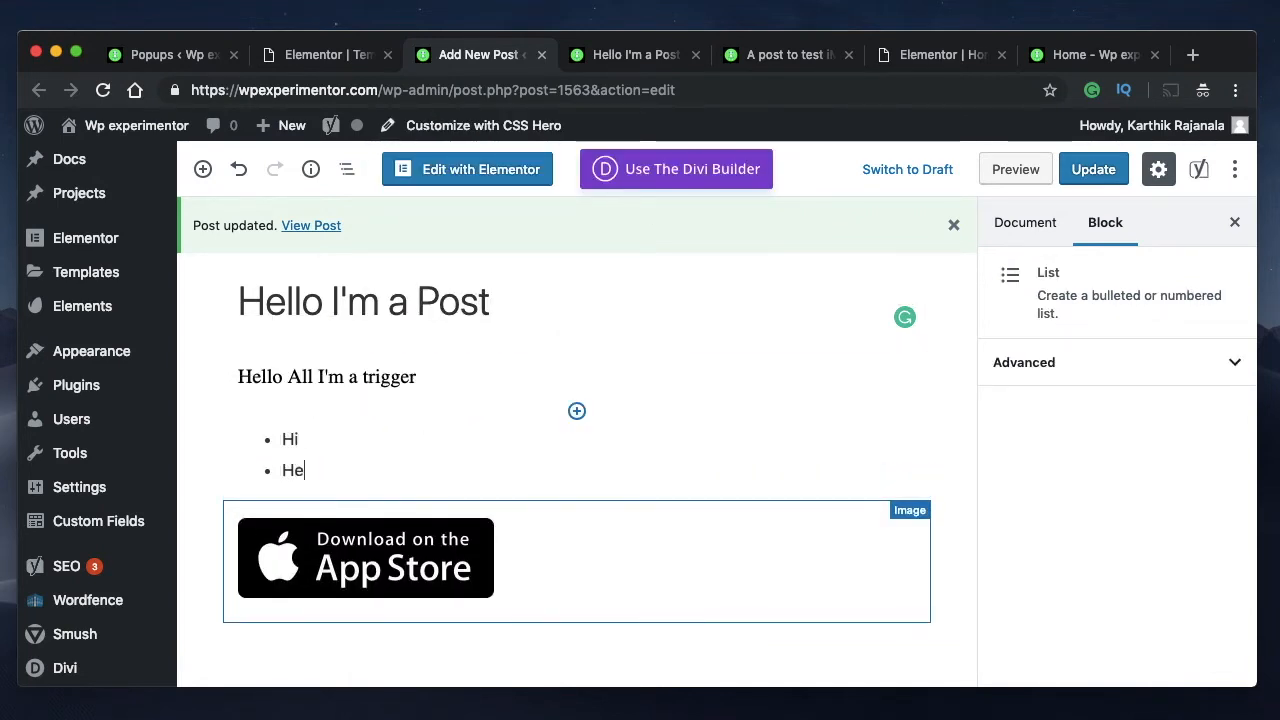
text(llo)
key(Return)
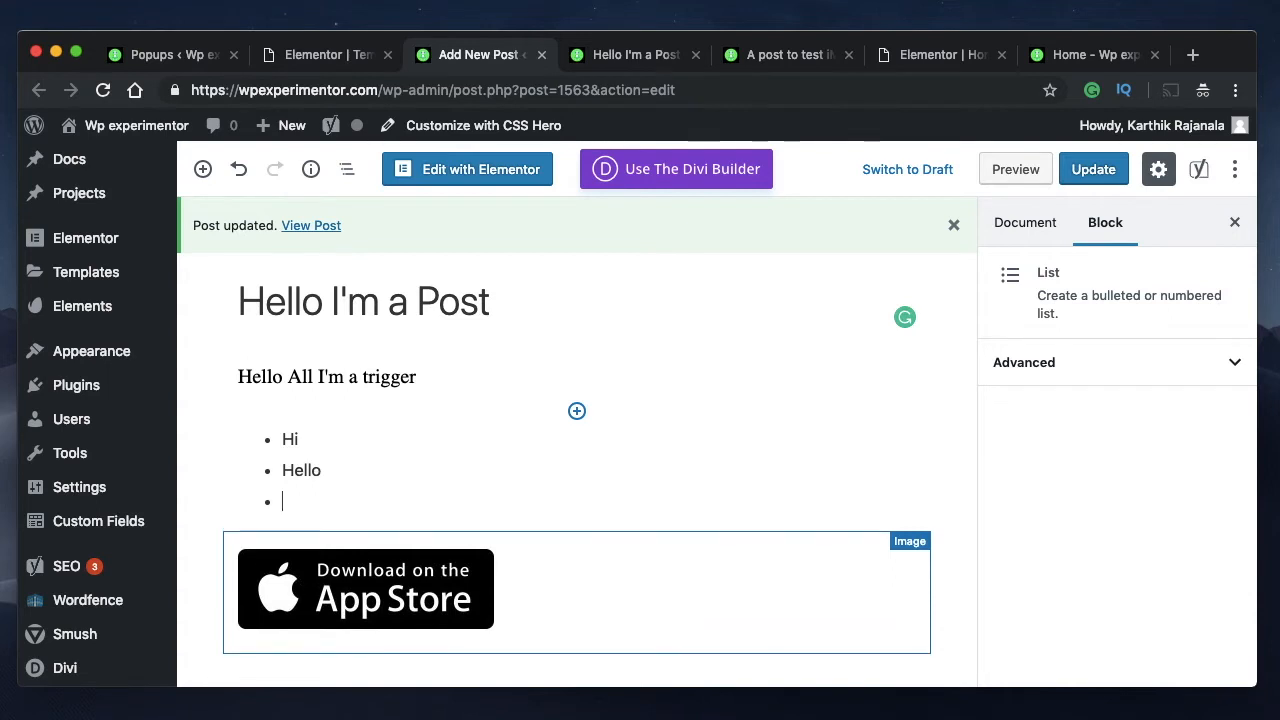
text(Perfect)
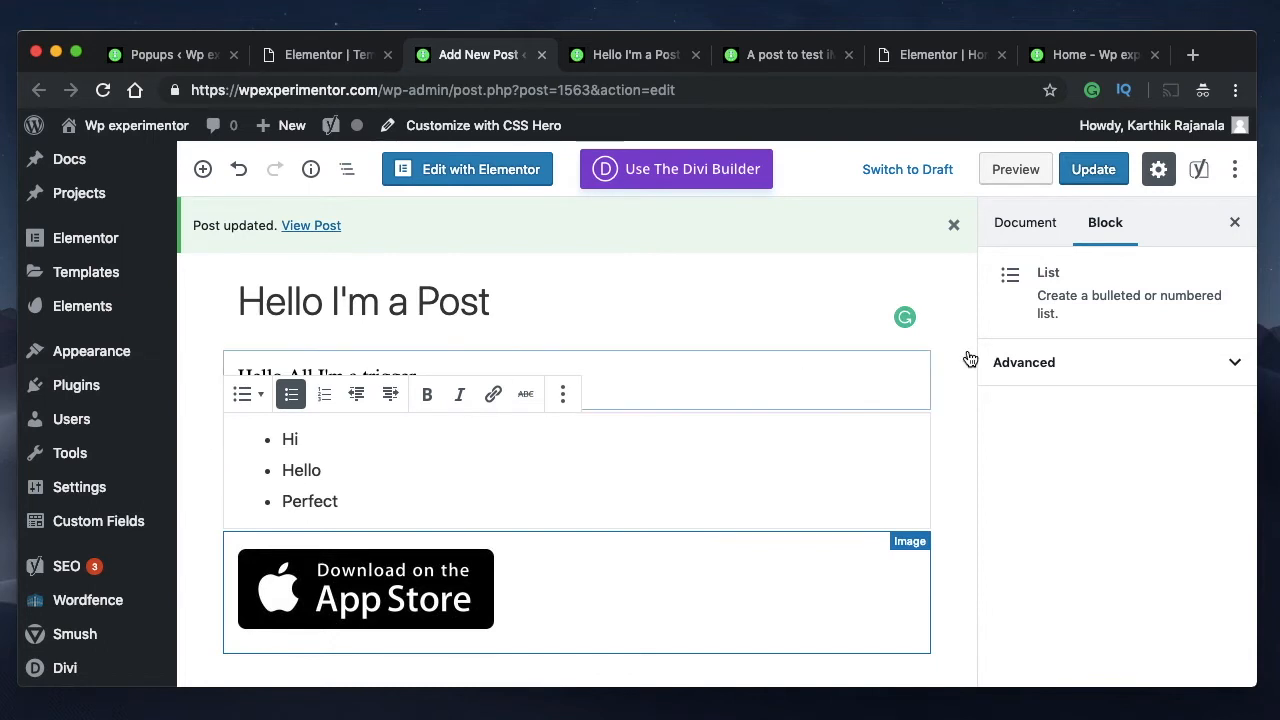
Set the list block's additional CSS class to popuptrigger123 and update the post
click(1148, 376)
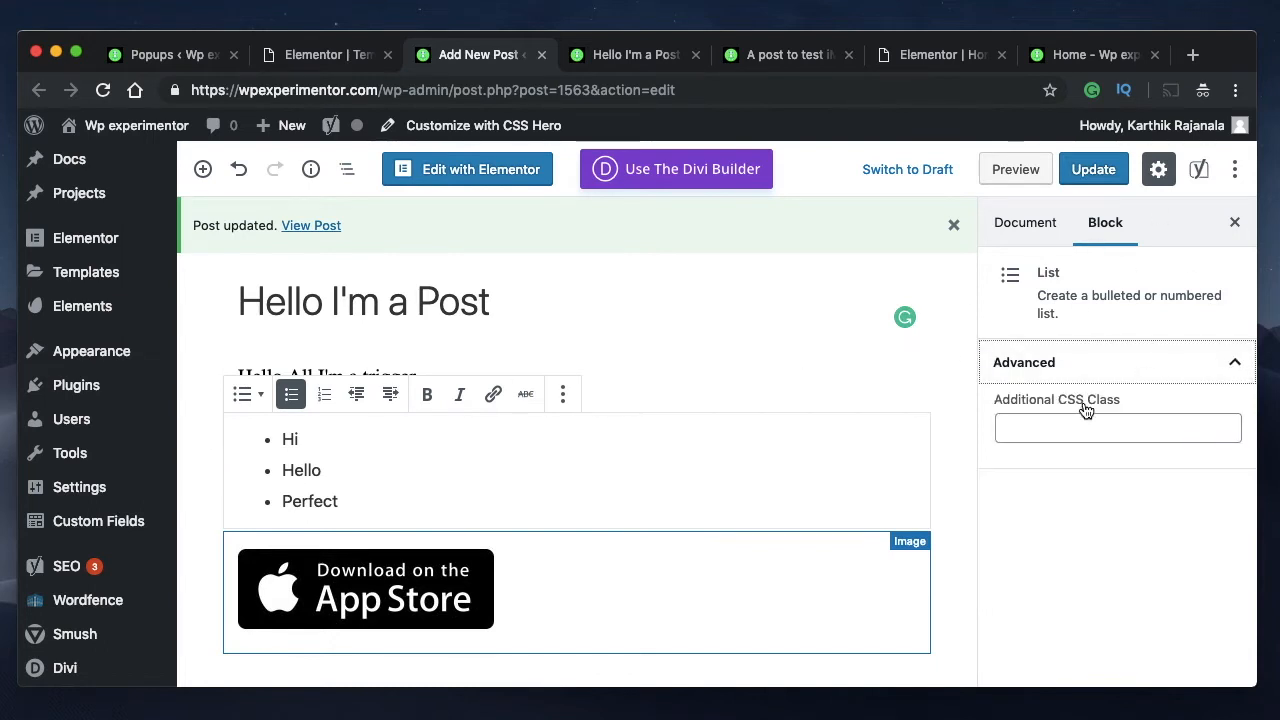
click(1083, 423)
text(popuptrigger123)
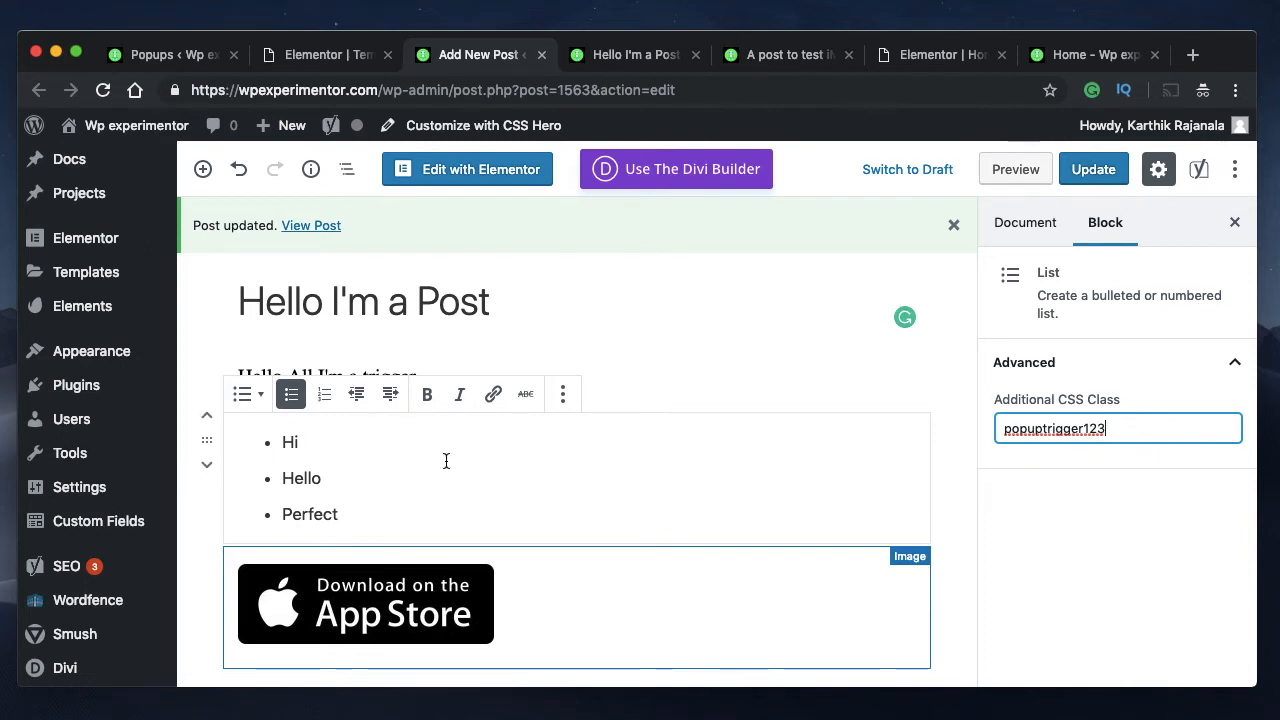
key(super+s)
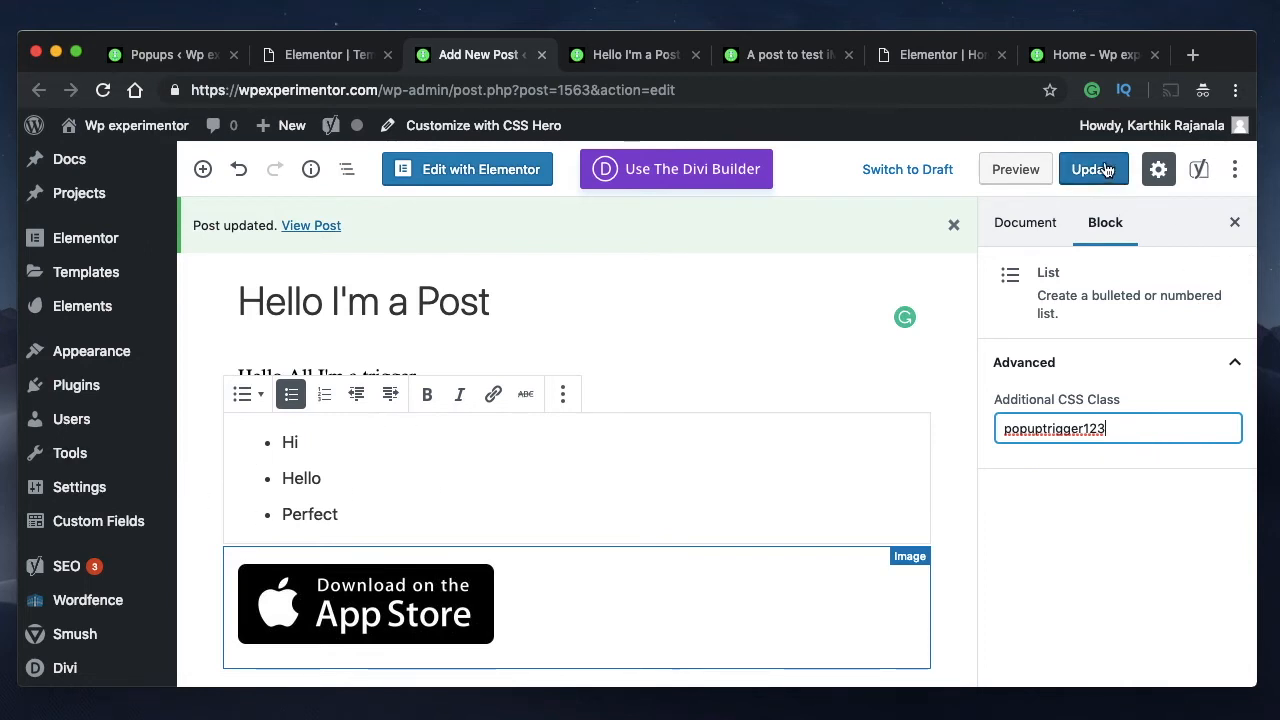
Reload the live post and test the popup from the word trigger and from the bulleted list, closing it each time
click(630, 58)
click(102, 90)
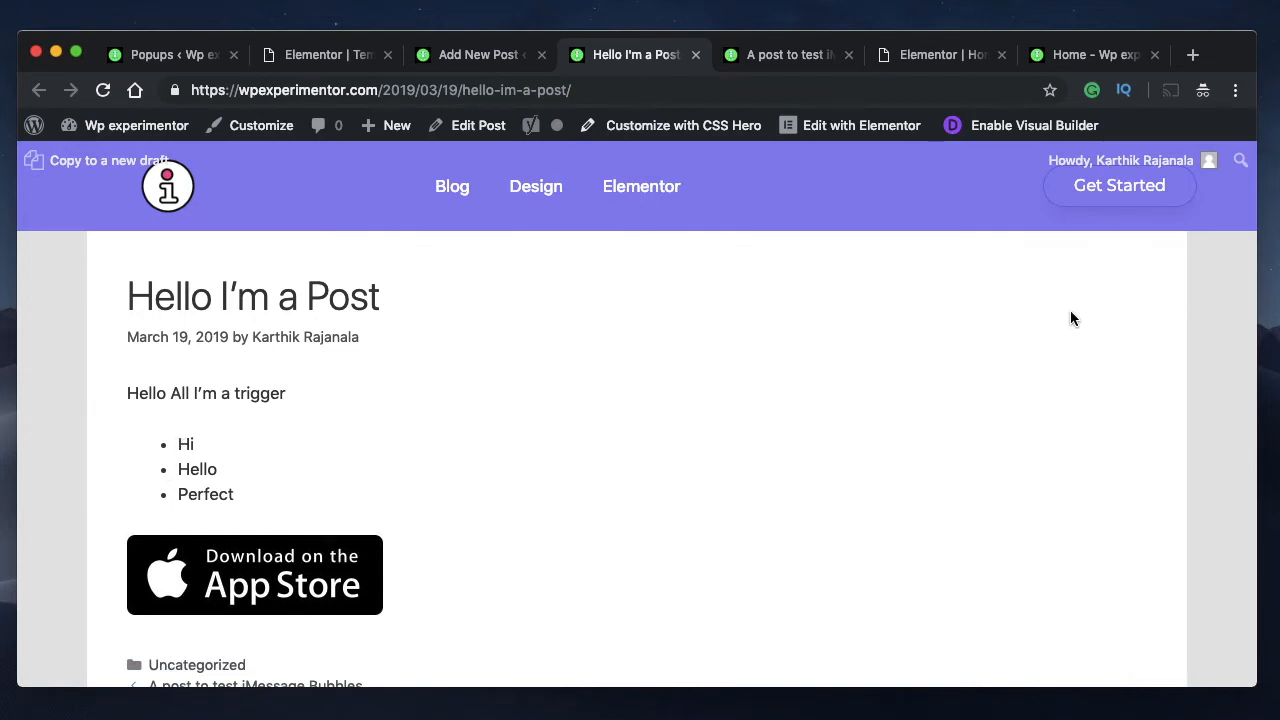
click(255, 391)
click(933, 168)
click(201, 468)
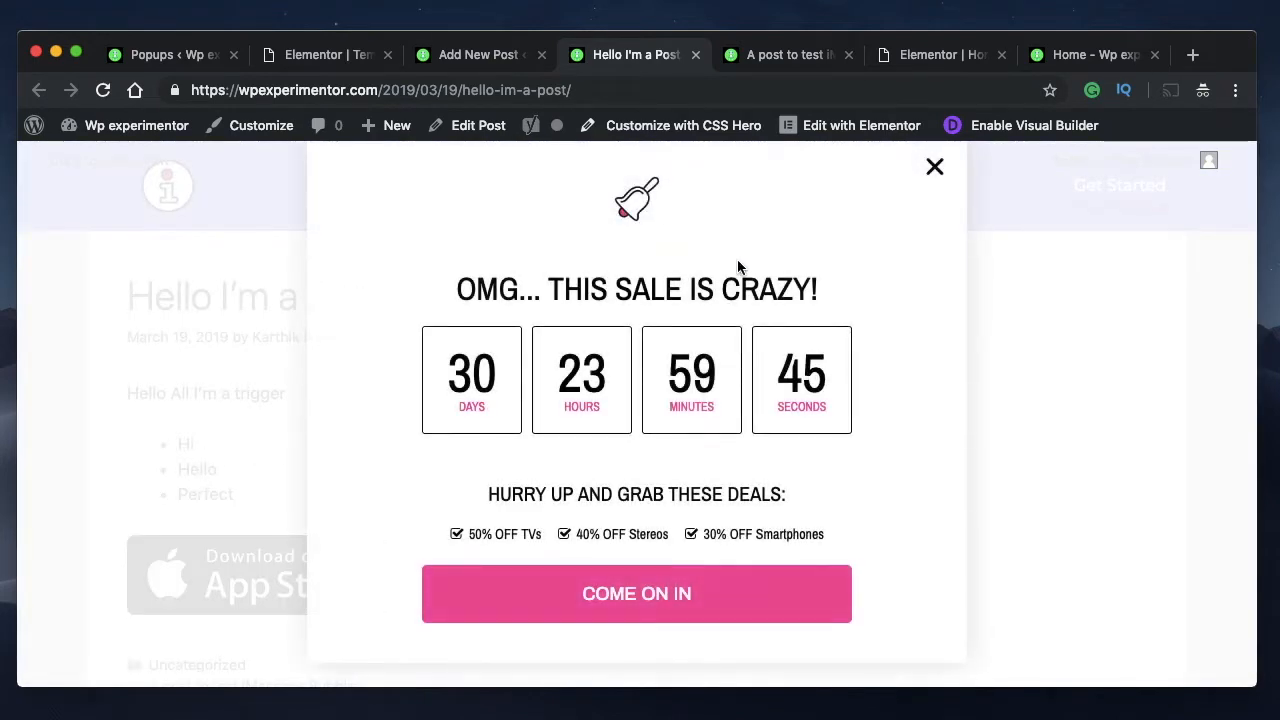
click(934, 167)
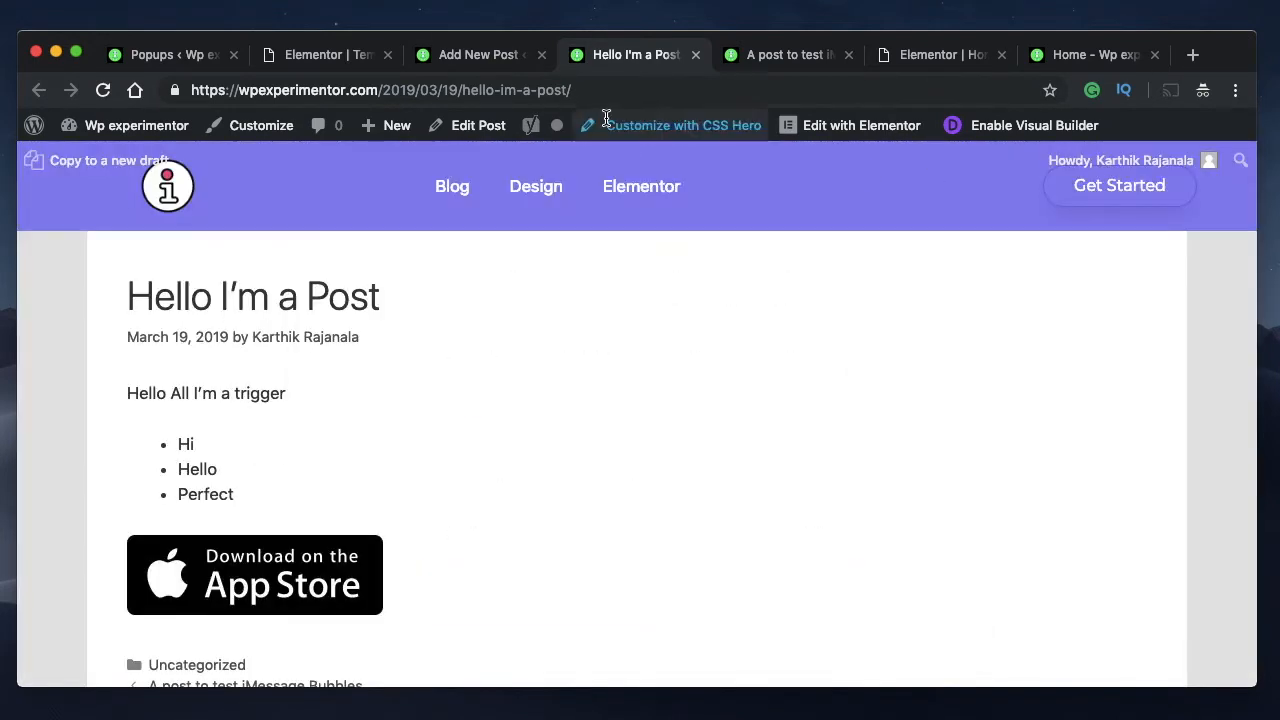
Return to the post editor and review the additional CSS class of the list block and of the App Store image block
click(449, 54)
double_click(1078, 426)
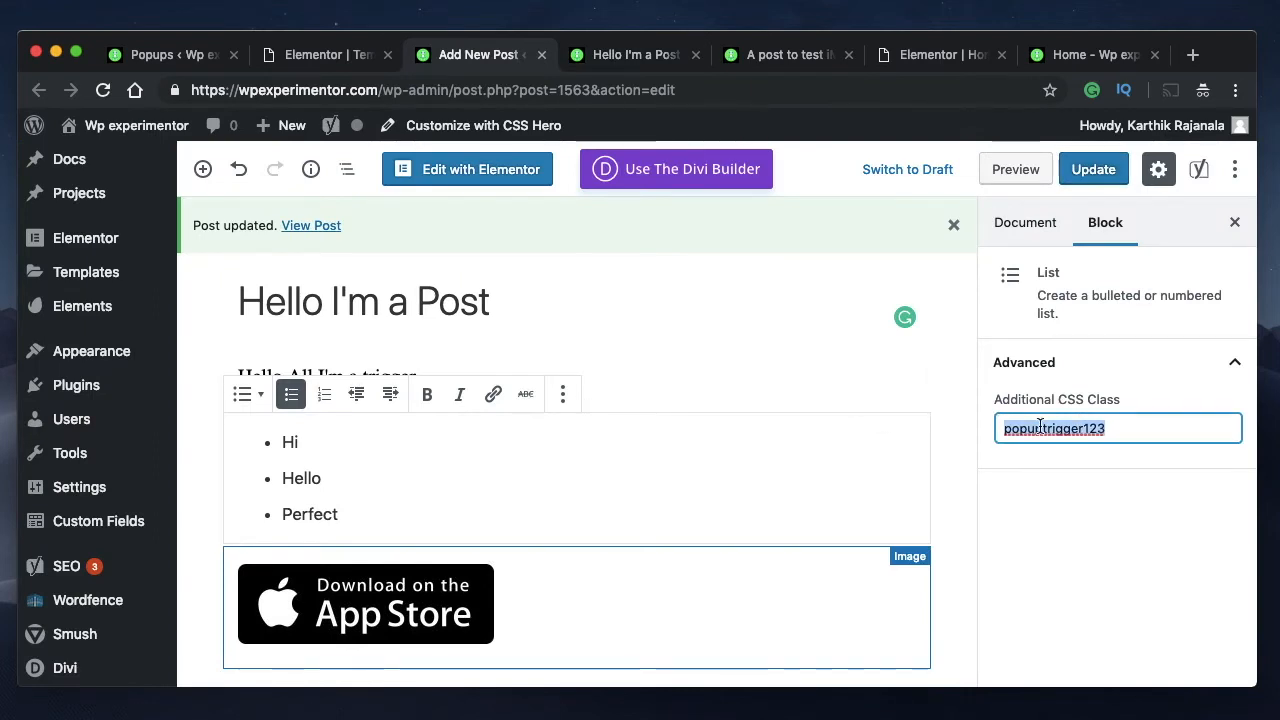
click(526, 577)
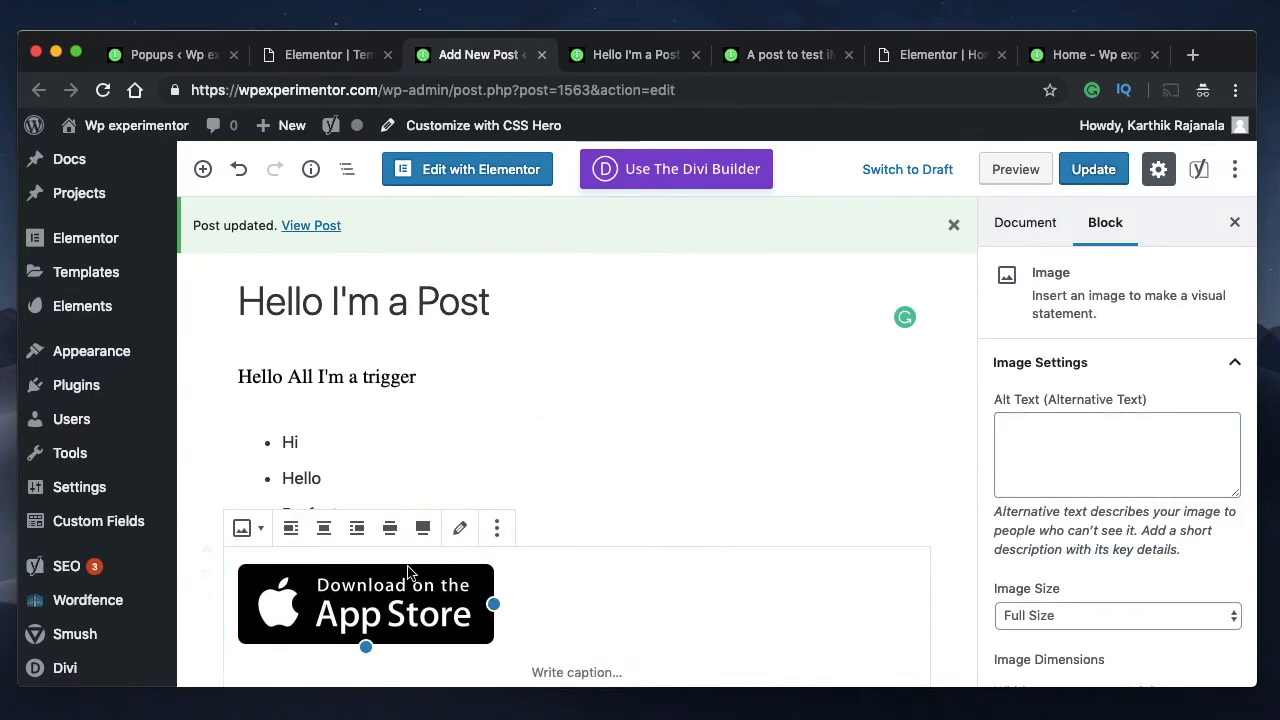
scroll(411, 592, down, 2)
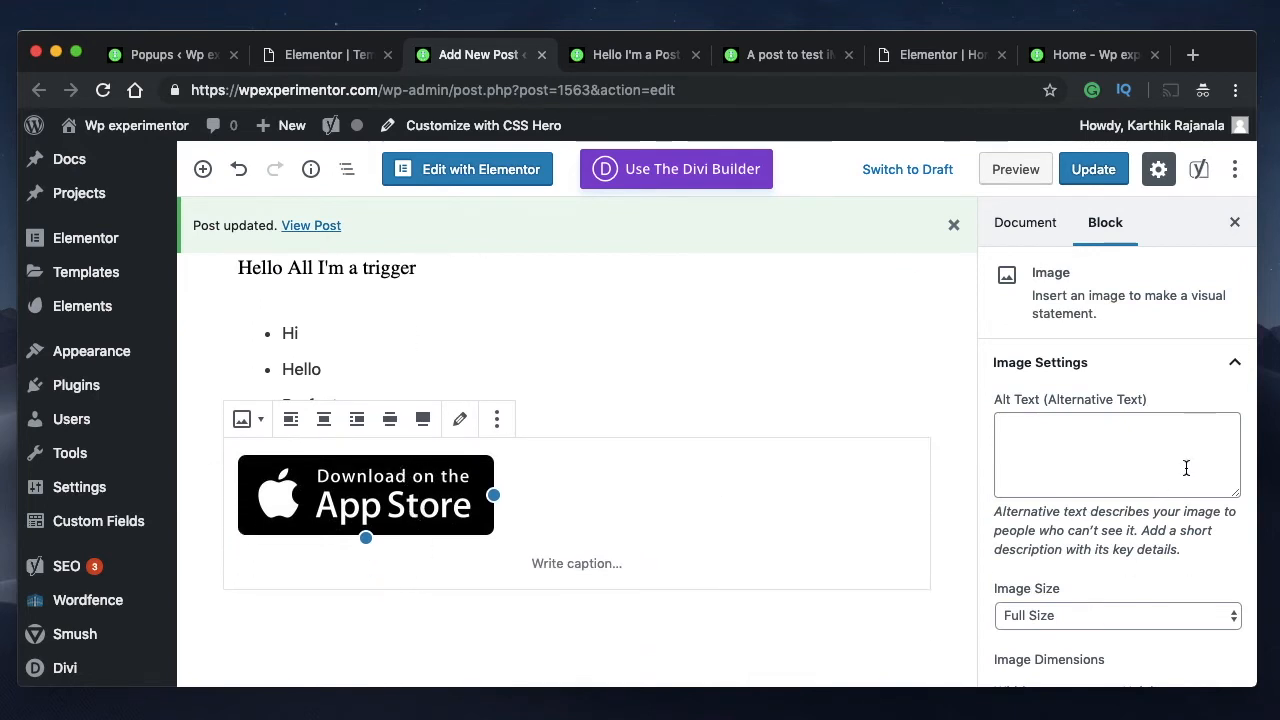
scroll(1186, 470, down, 5)
double_click(1109, 645)
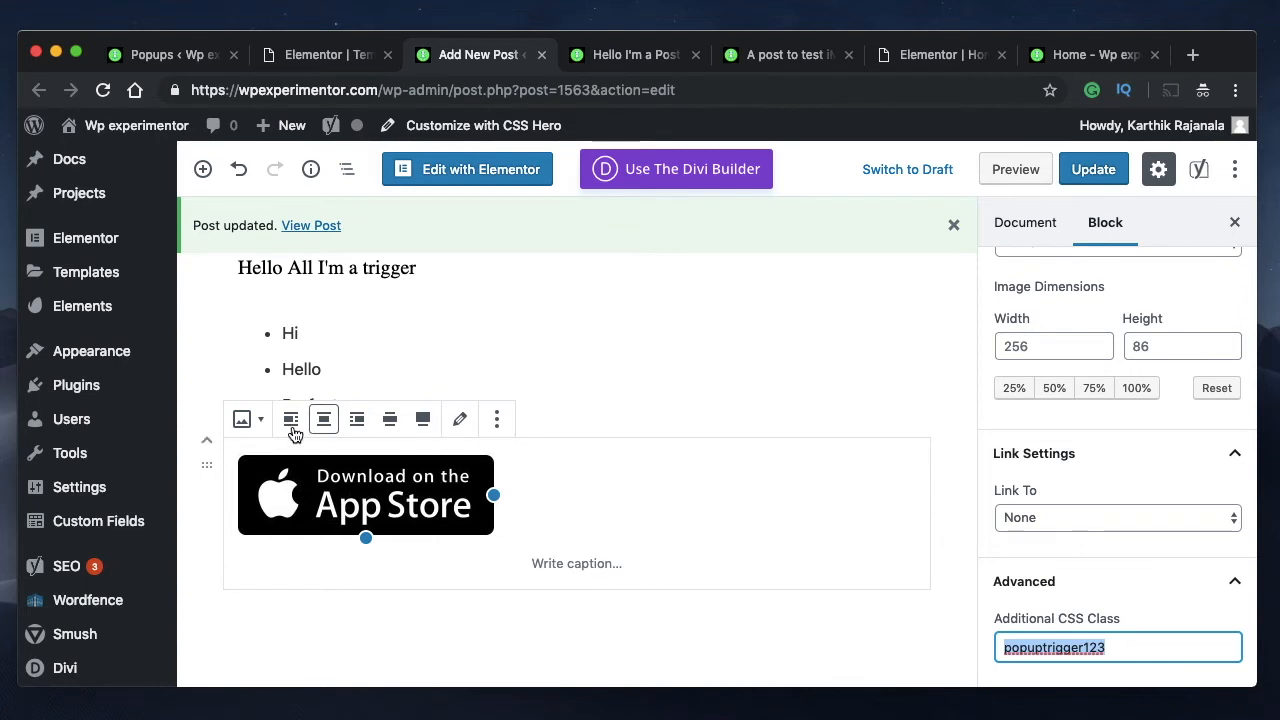
Remove the App Store image block from the post
right_click(442, 478)
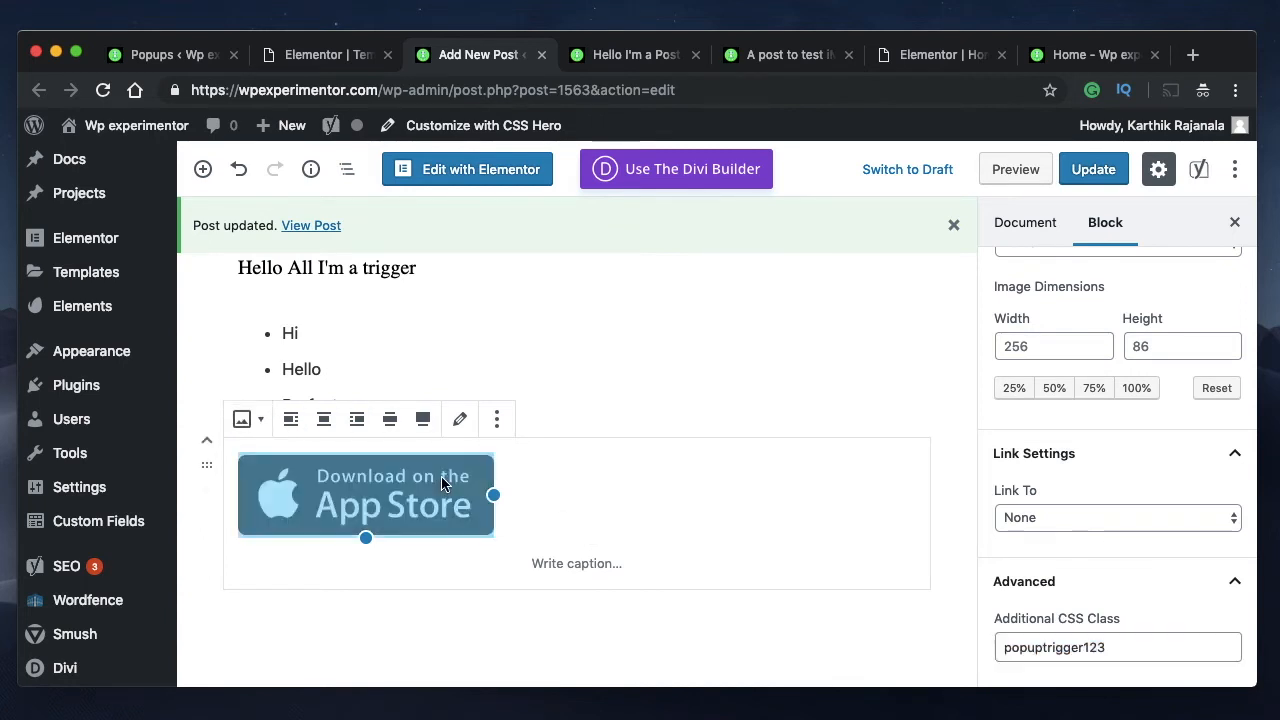
click(602, 428)
click(497, 420)
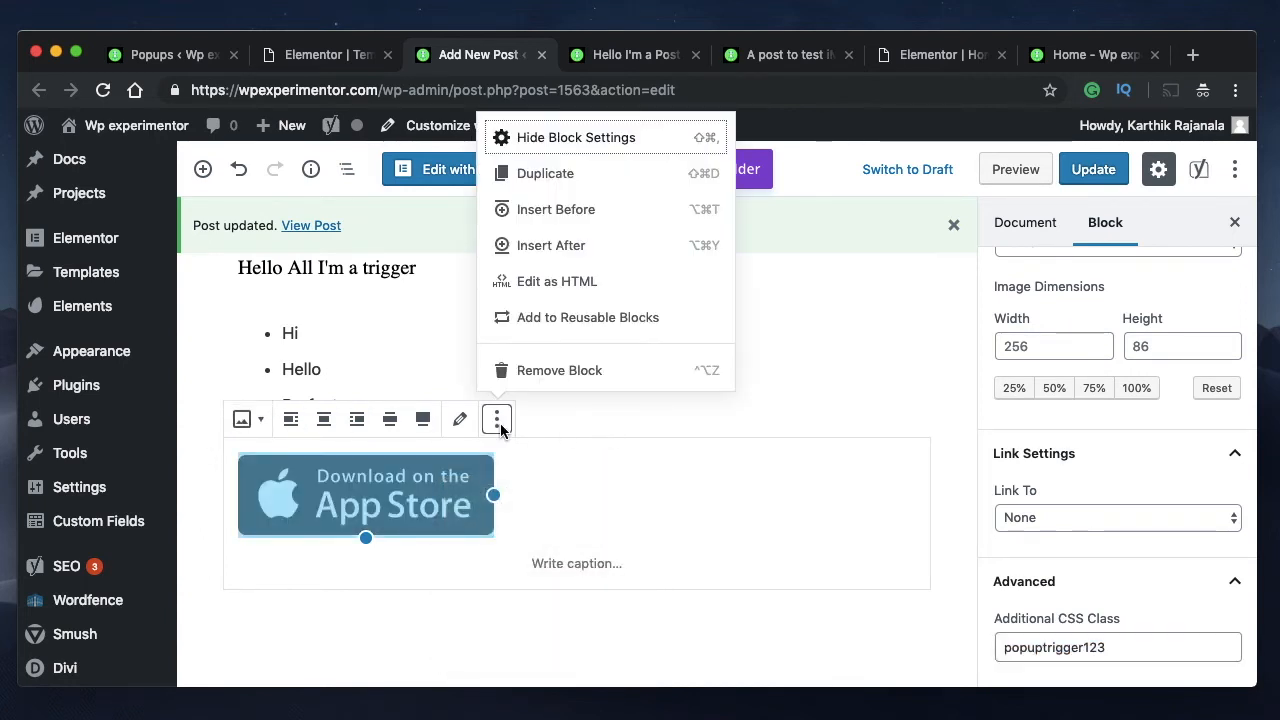
click(580, 372)
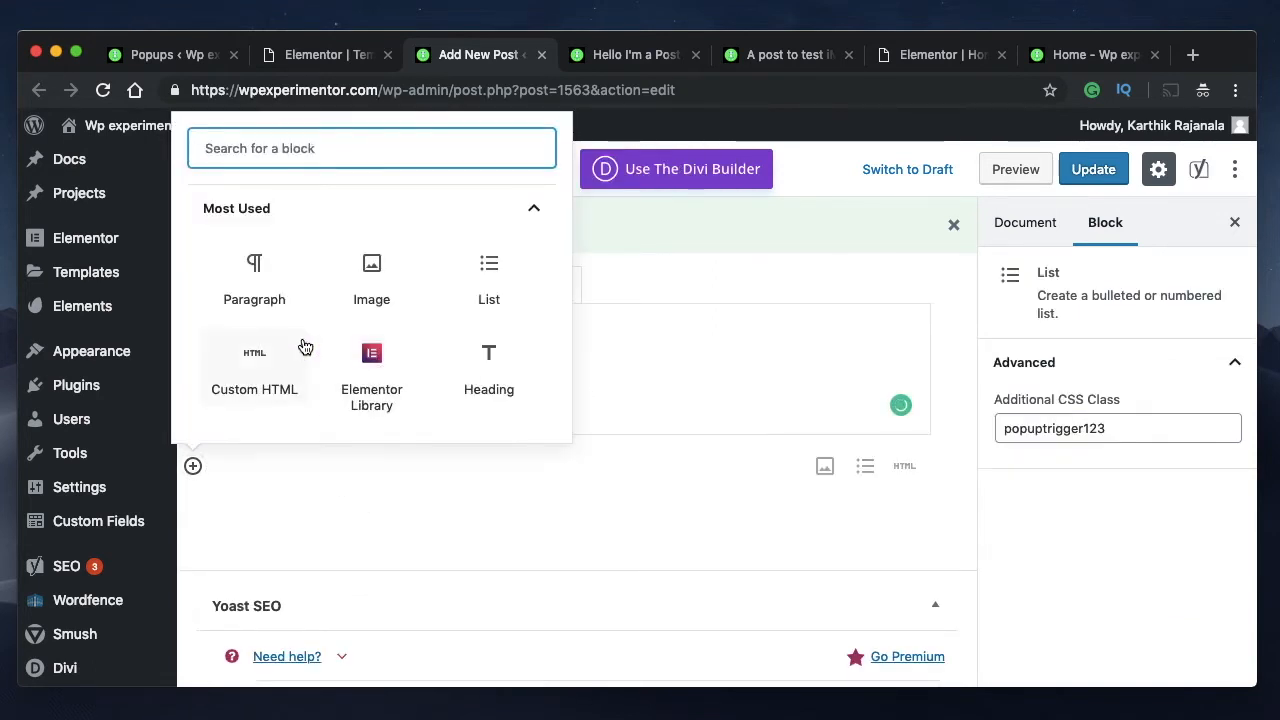
Add a Quote block below the bulleted list containing the text "How are you today"
scroll(300, 343, down, 5)
click(310, 215)
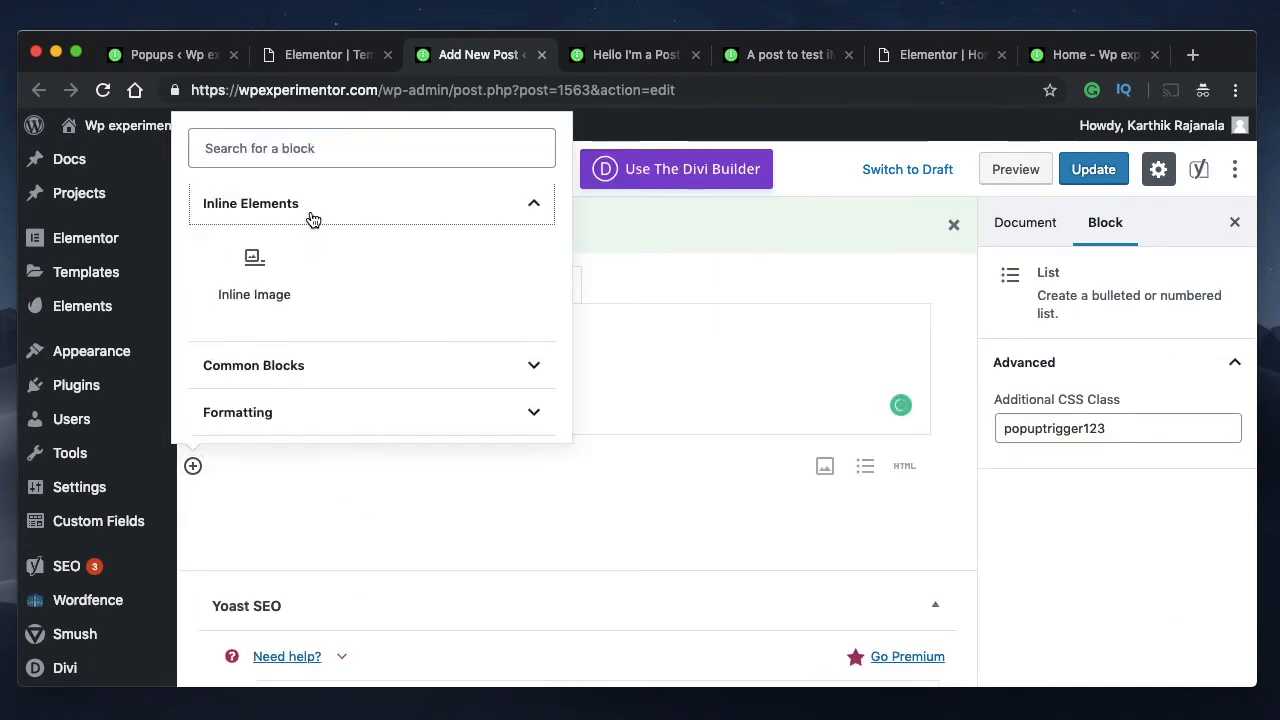
click(357, 363)
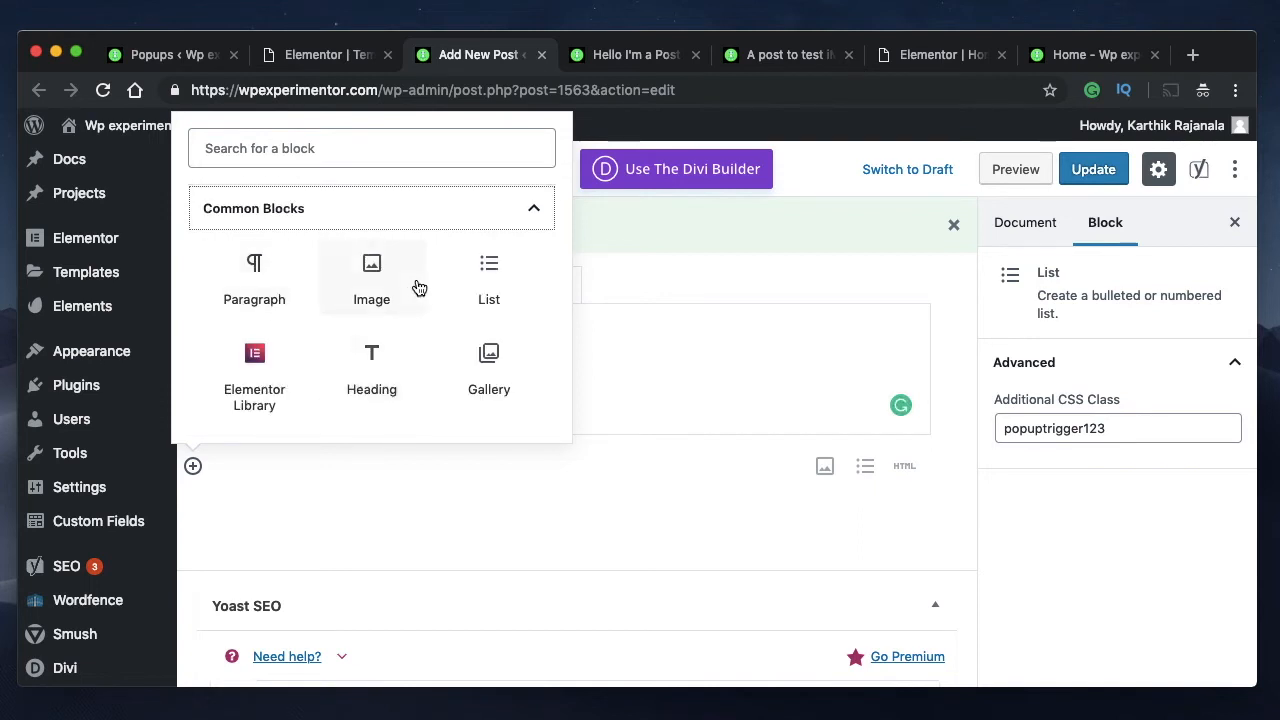
scroll(437, 357, down, 2)
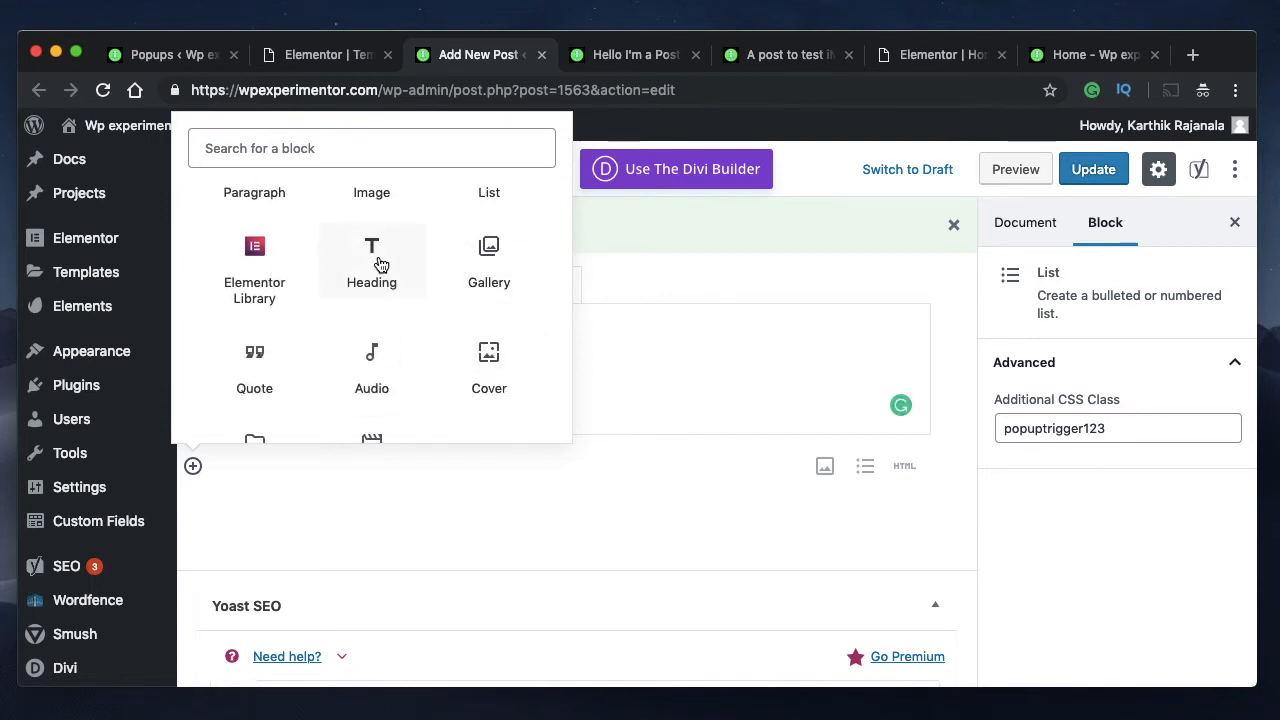
scroll(355, 355, down, 2)
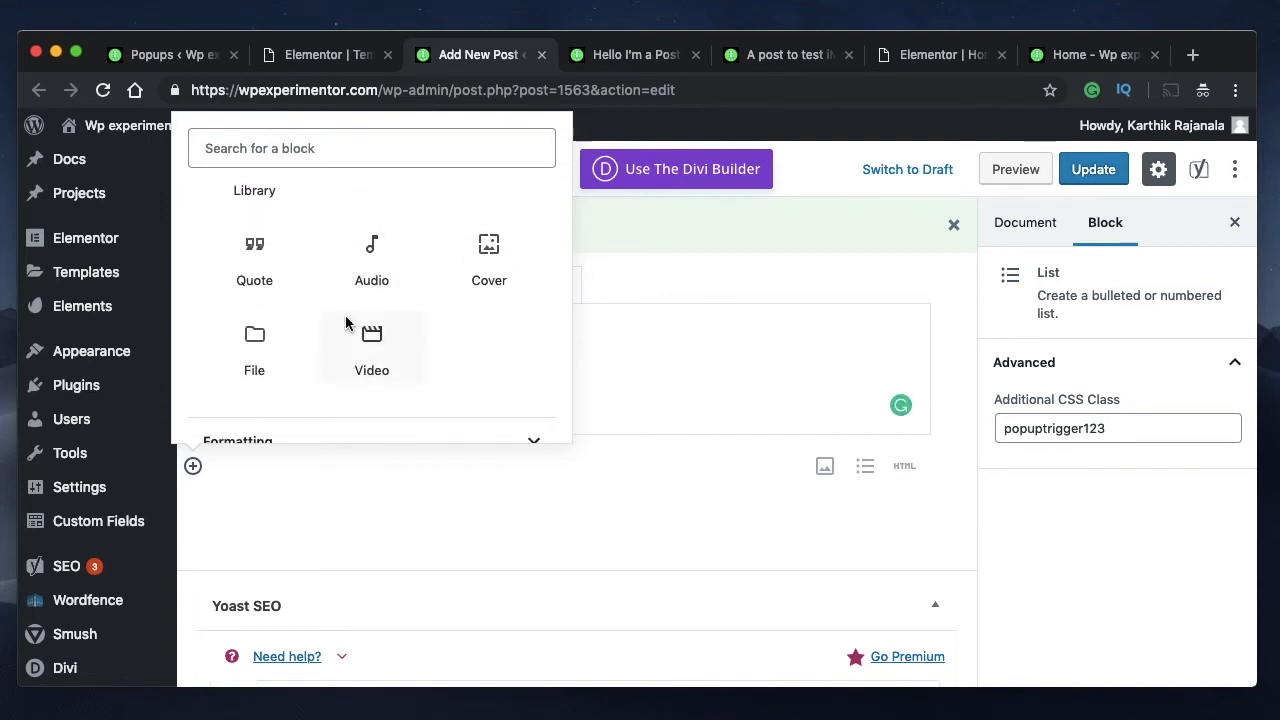
click(254, 260)
text(H)
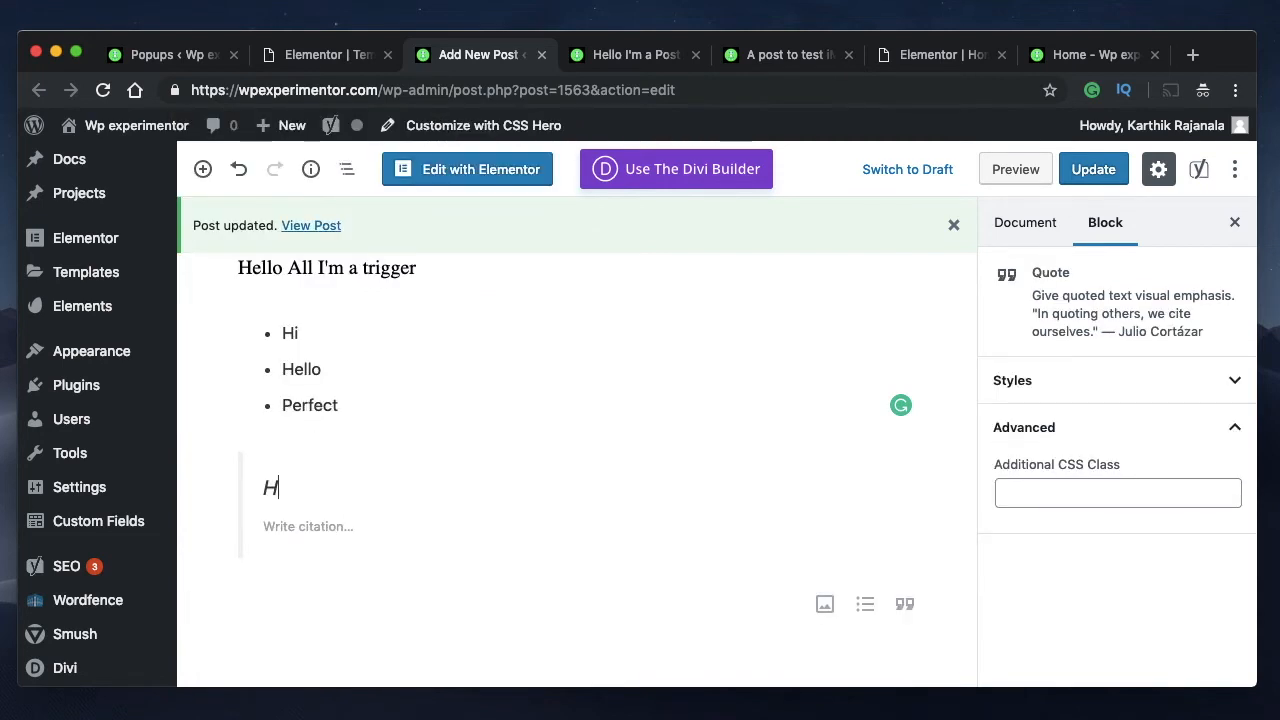
text(ow are you today)
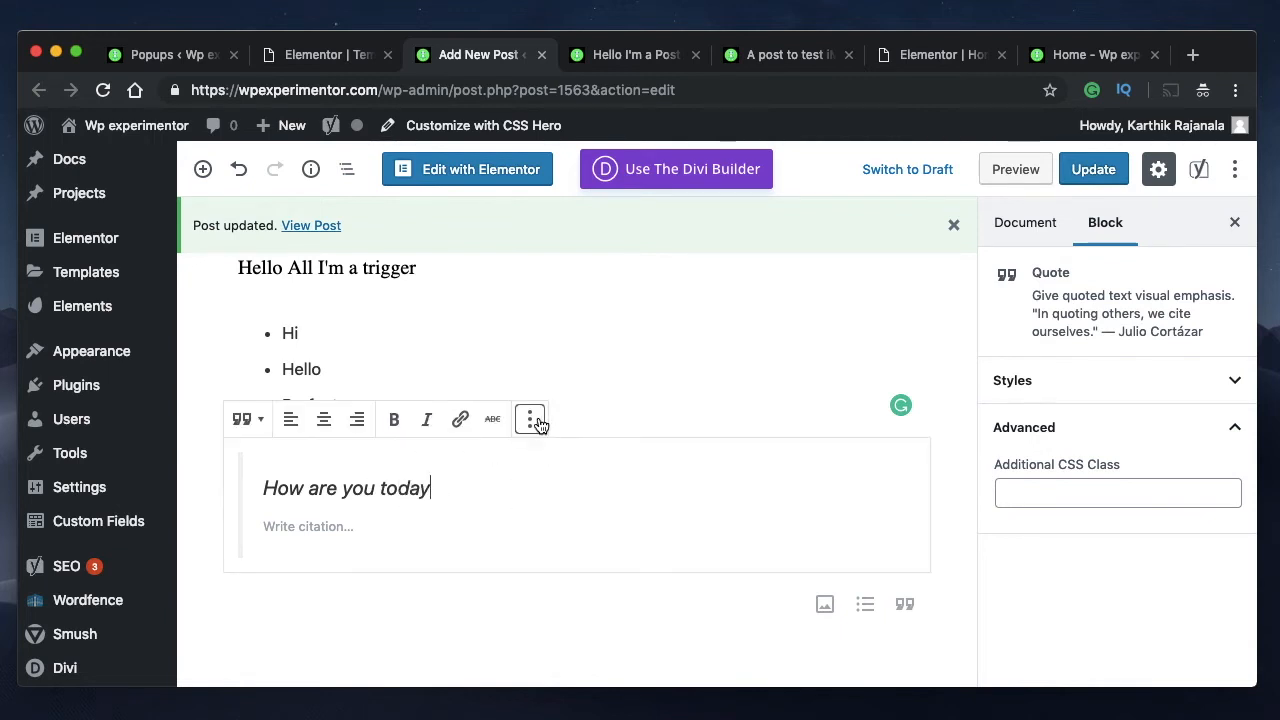
Set the quote block's additional CSS class to popuptrigger123 and update the post
click(1144, 491)
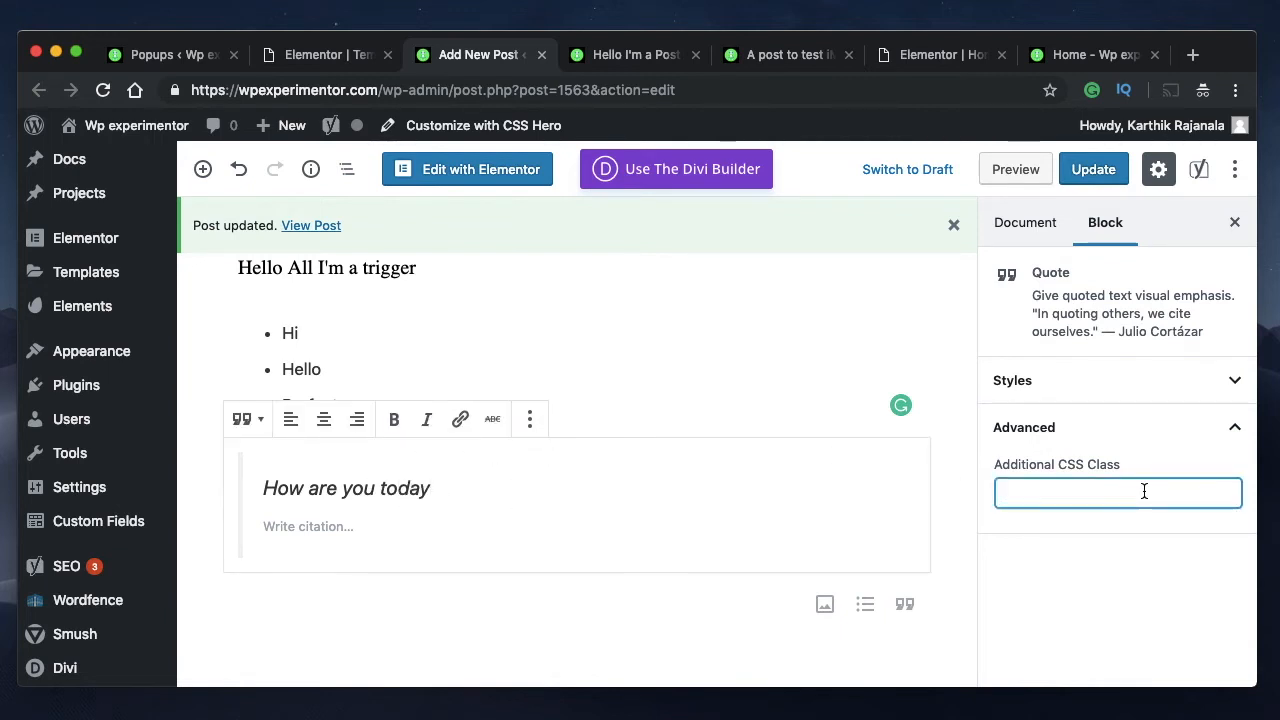
key(BackSpace)
key(BackSpace)
text(opuptrigger)
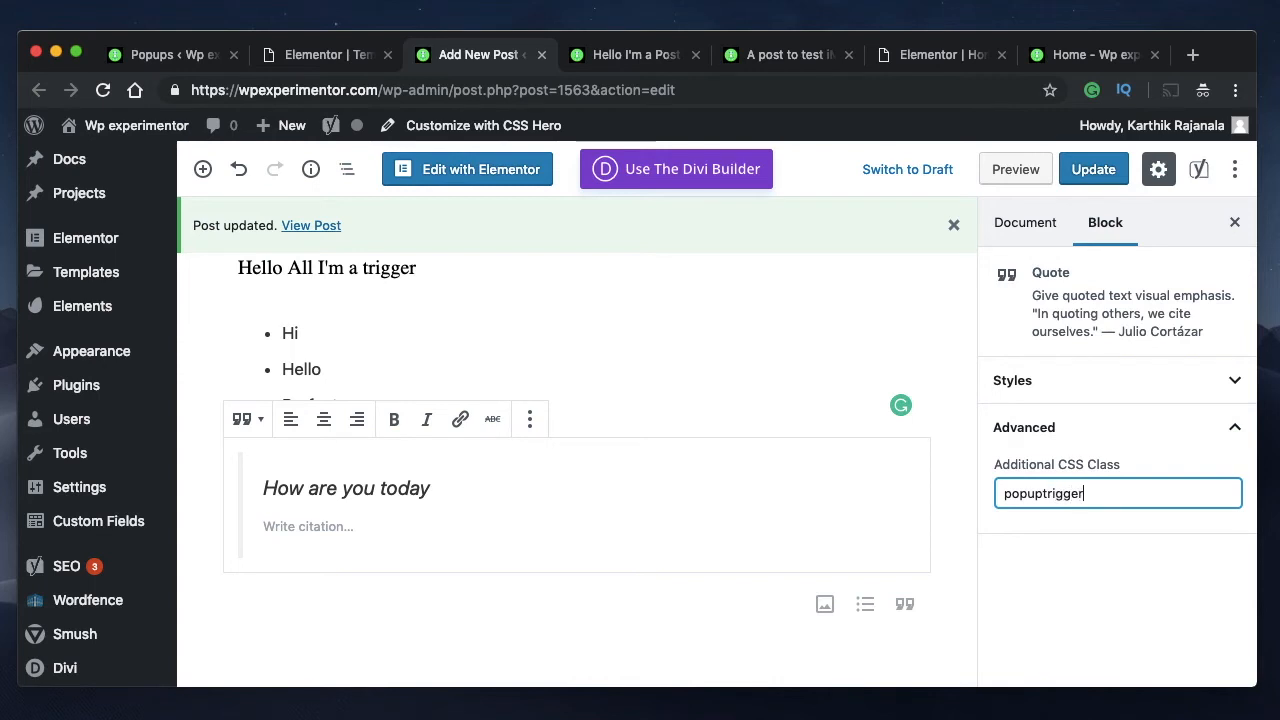
text(1243)
double_click(1051, 491)
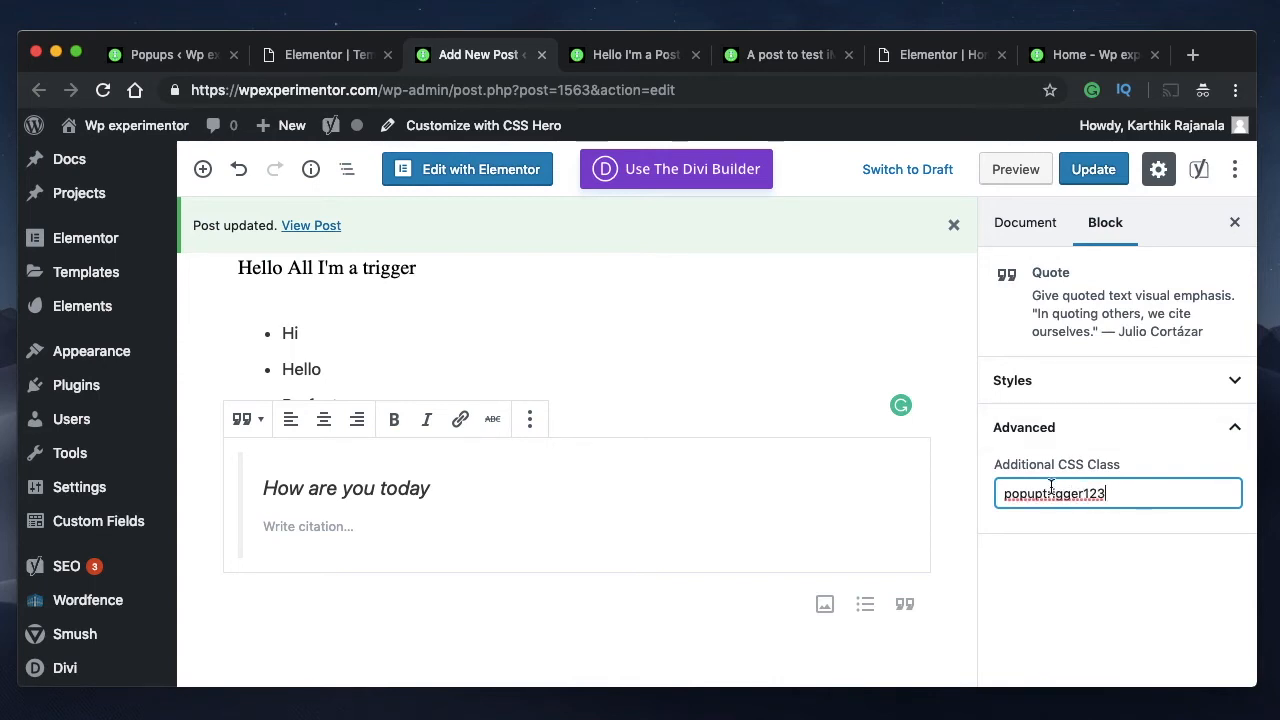
click(1123, 494)
double_click(1081, 497)
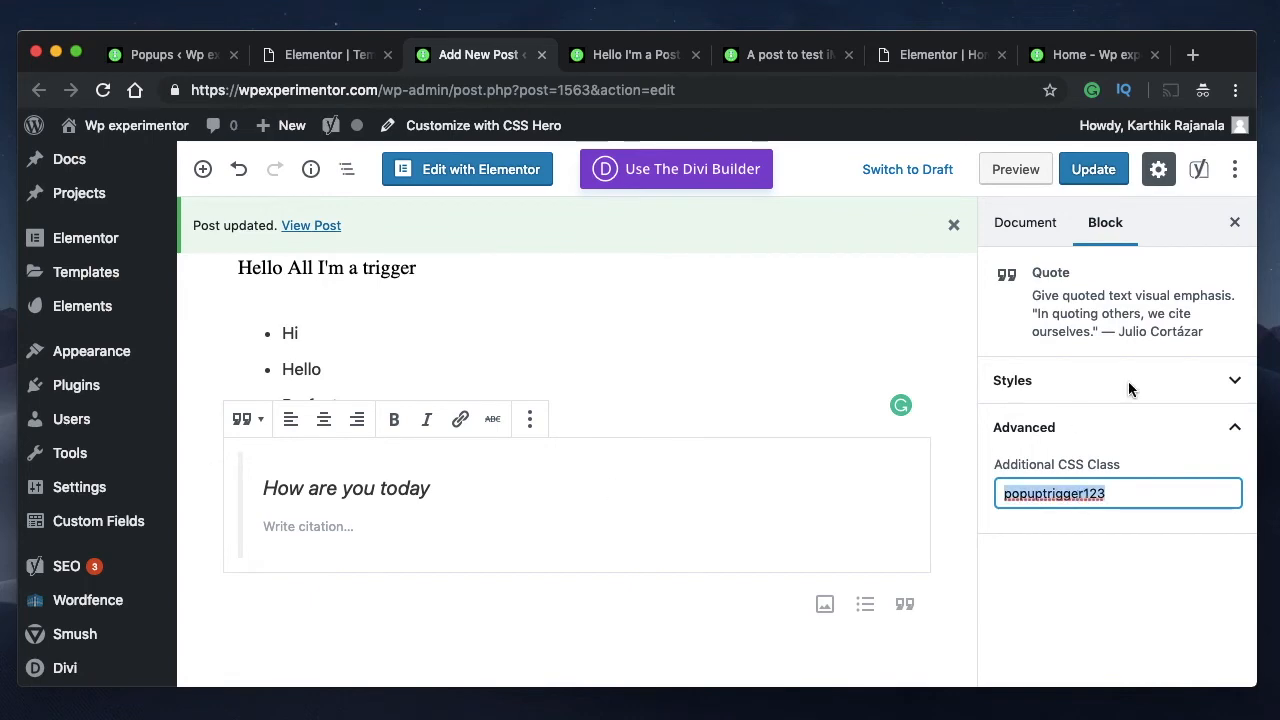
click(1093, 172)
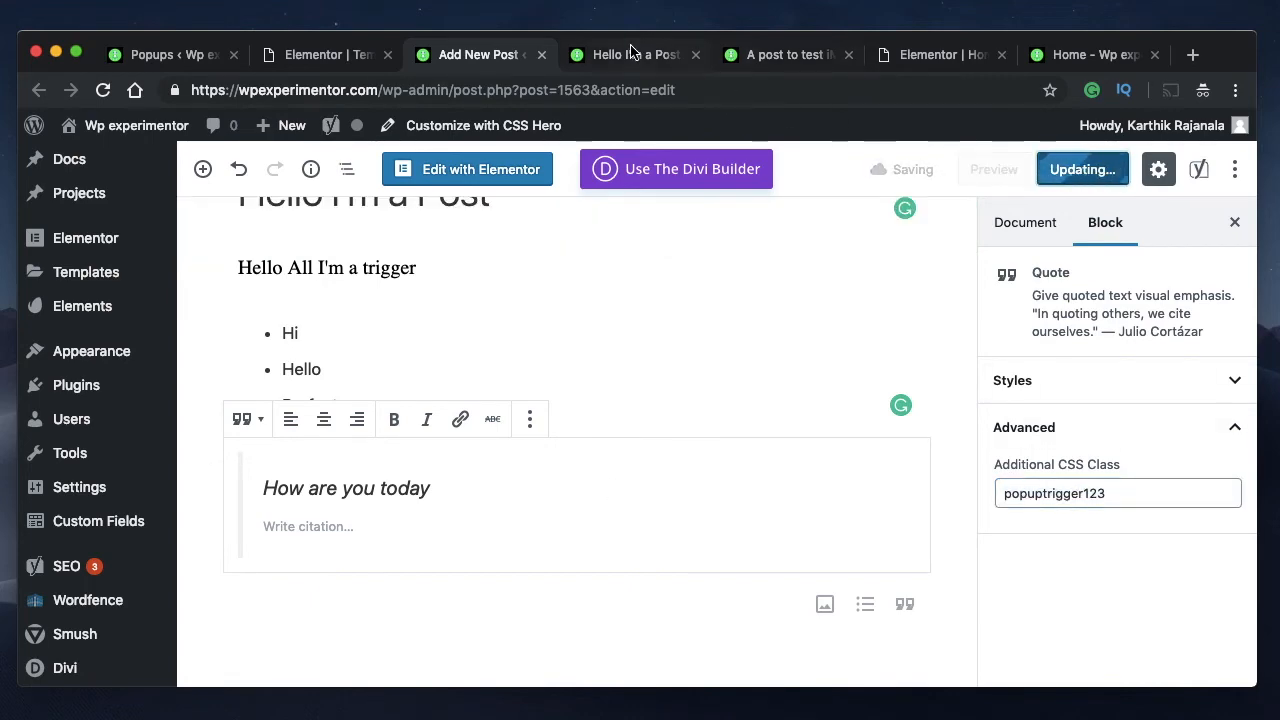
Reload the live post and test the popup from the "How are you today" quote, closing it each time
click(631, 54)
click(486, 57)
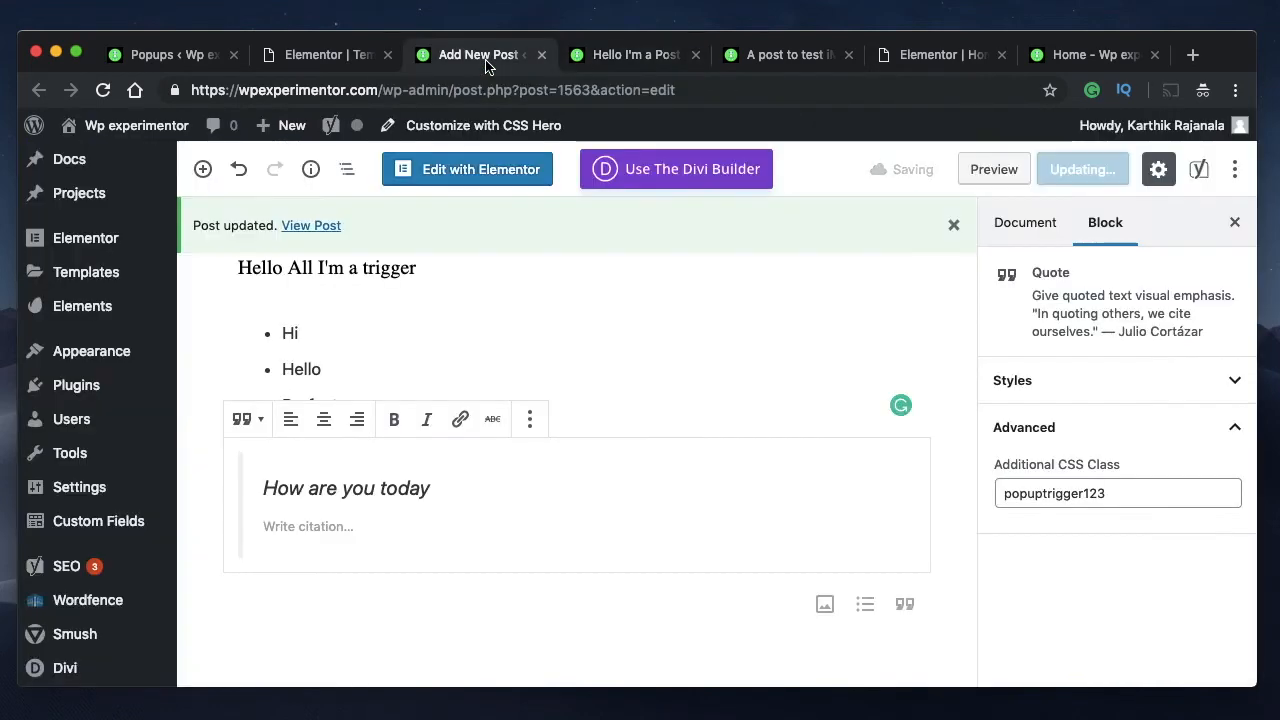
click(592, 56)
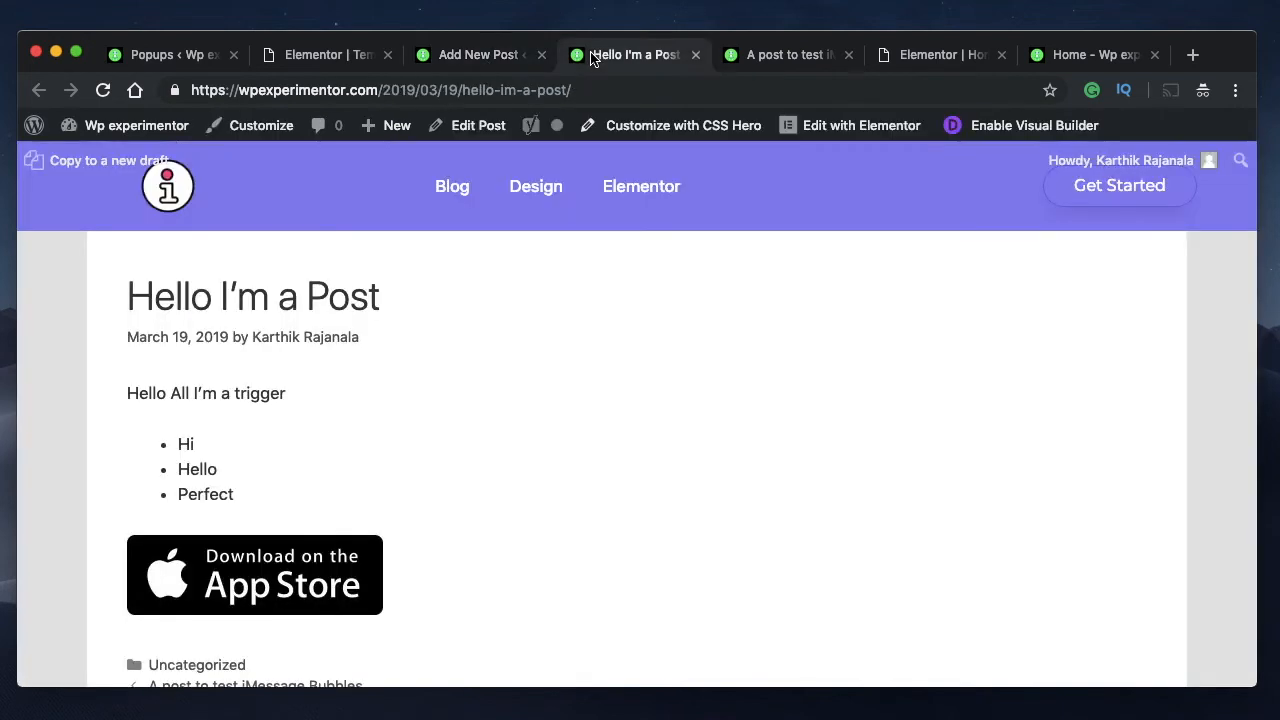
click(102, 90)
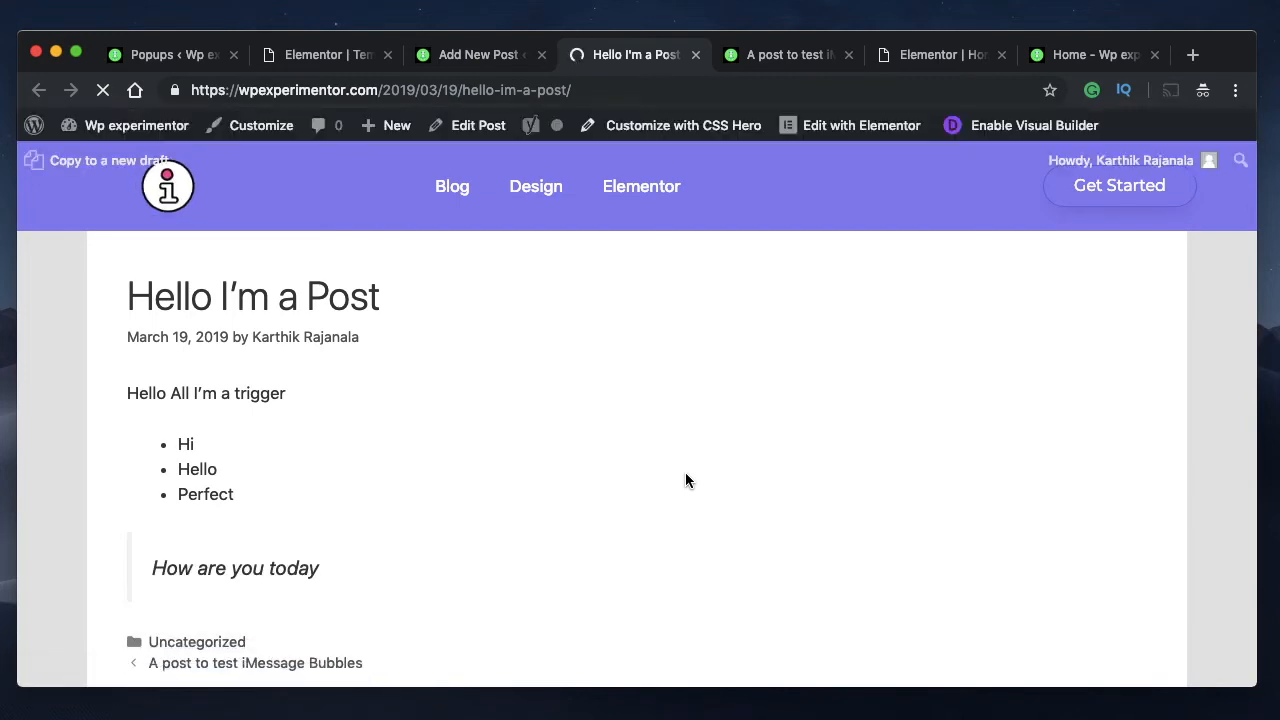
scroll(445, 487, down, 3)
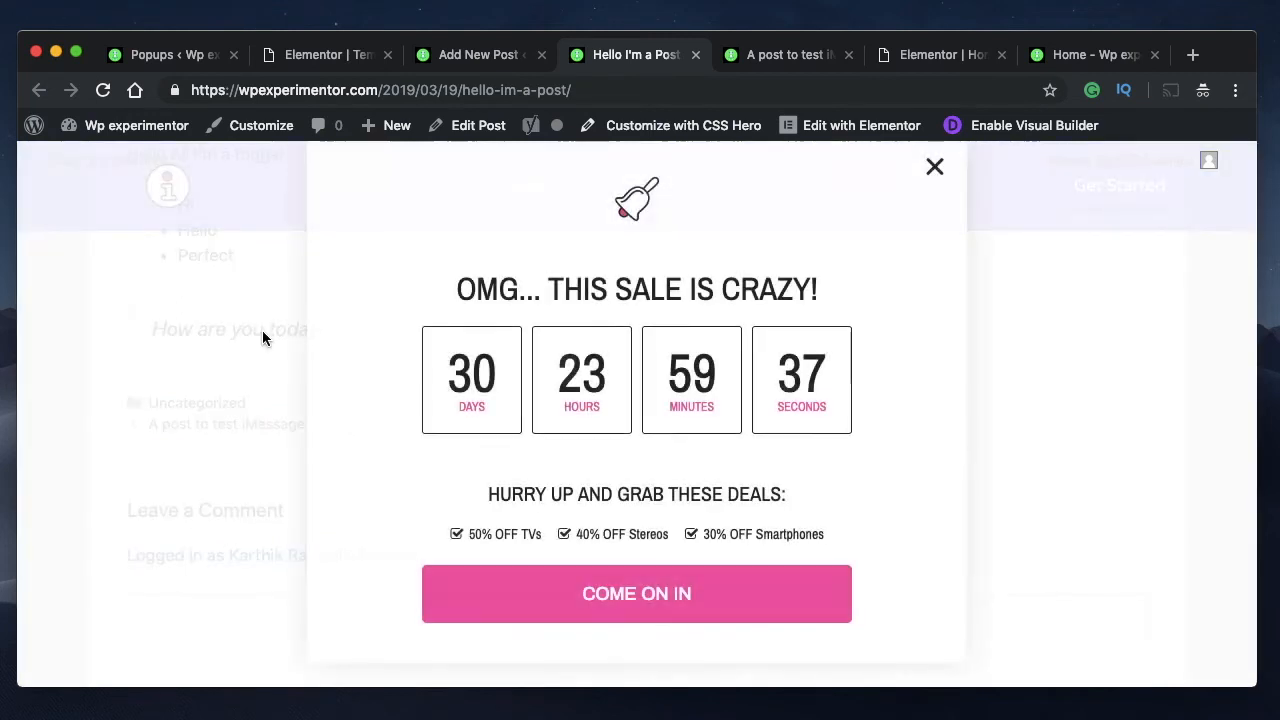
click(942, 169)
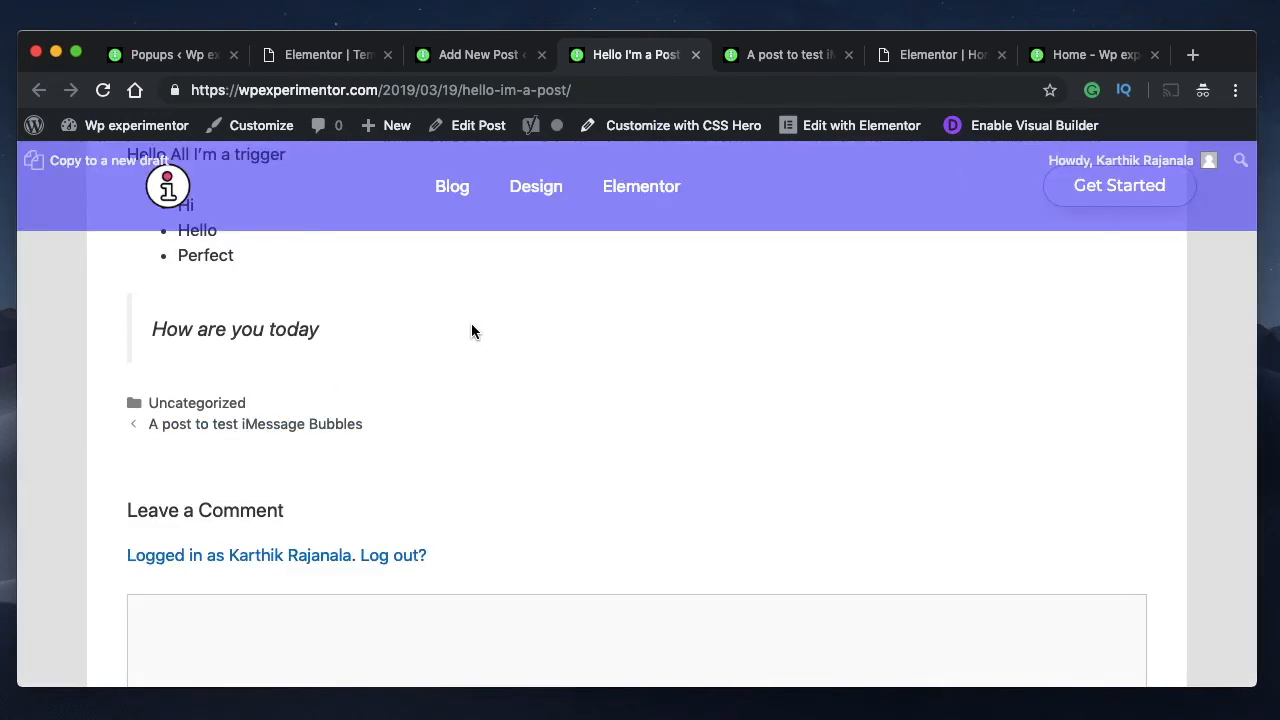
click(938, 168)
Test the popup from the word "trigger" in the live post's first paragraph and close it
scroll(315, 360, up, 5)
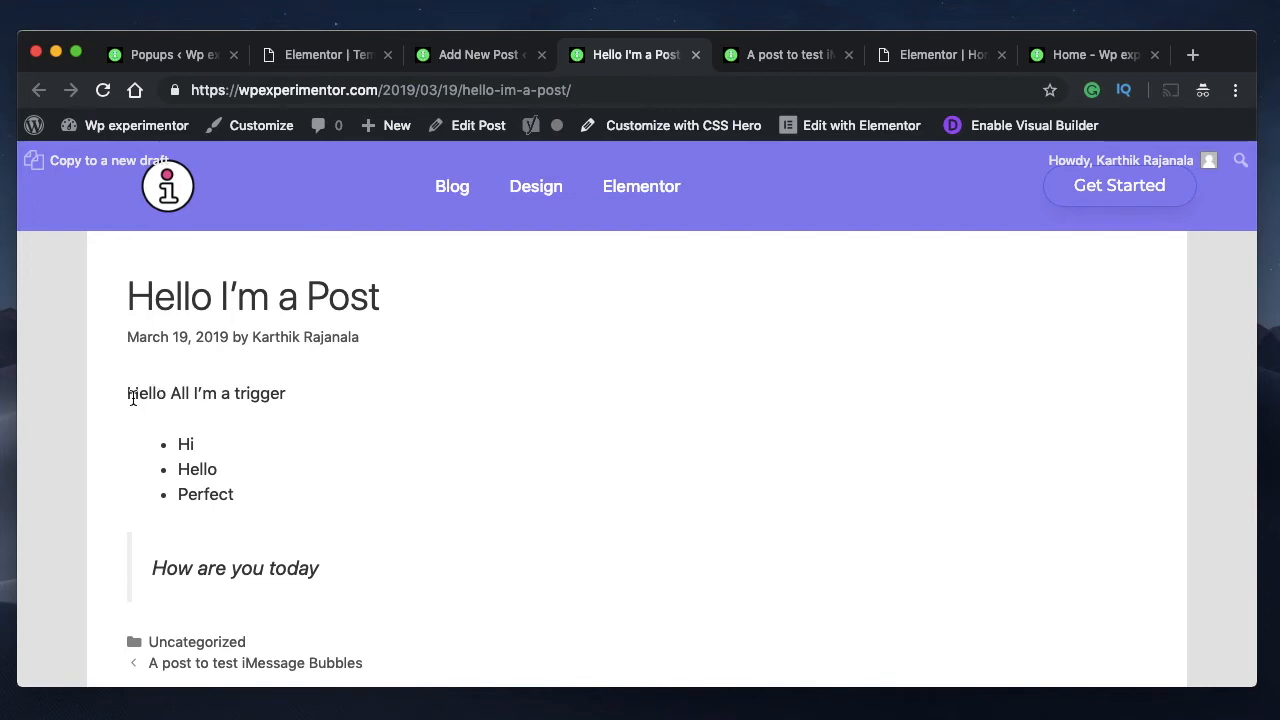
click(250, 394)
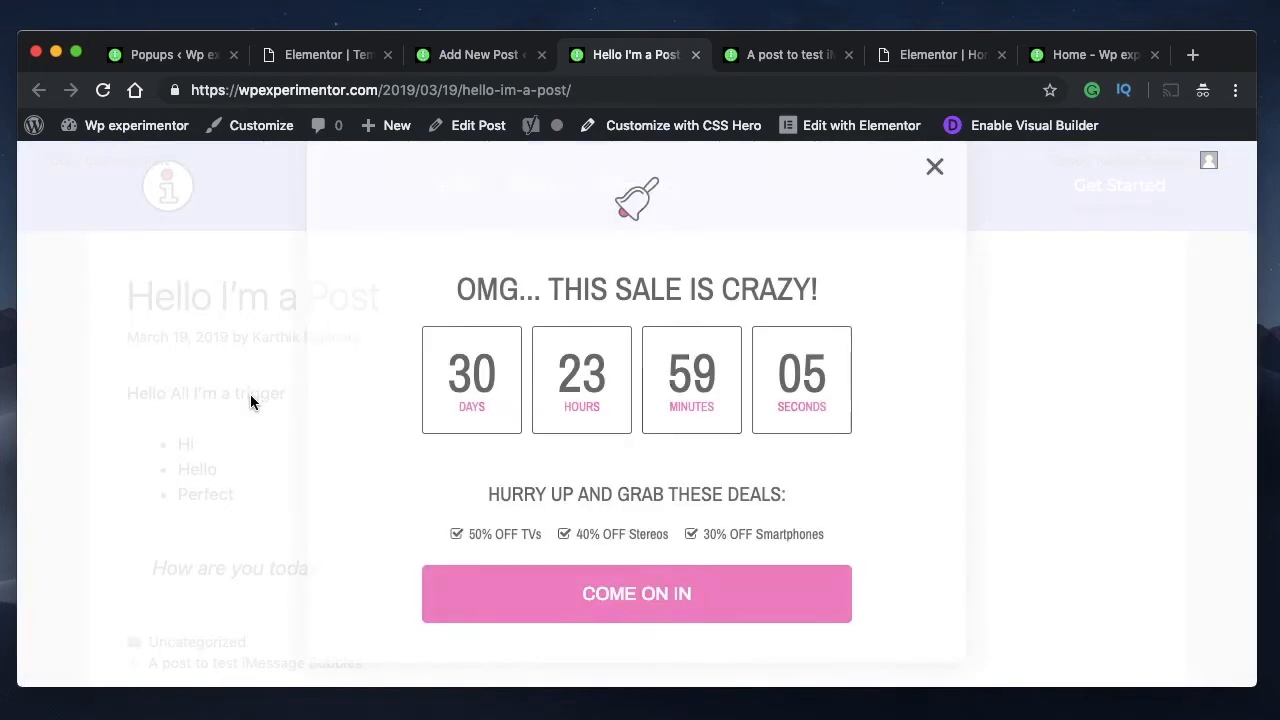
click(935, 168)
Return to the post editor and examine the span tags, class attribute and wrapped word in the custom HTML block's code
click(489, 60)
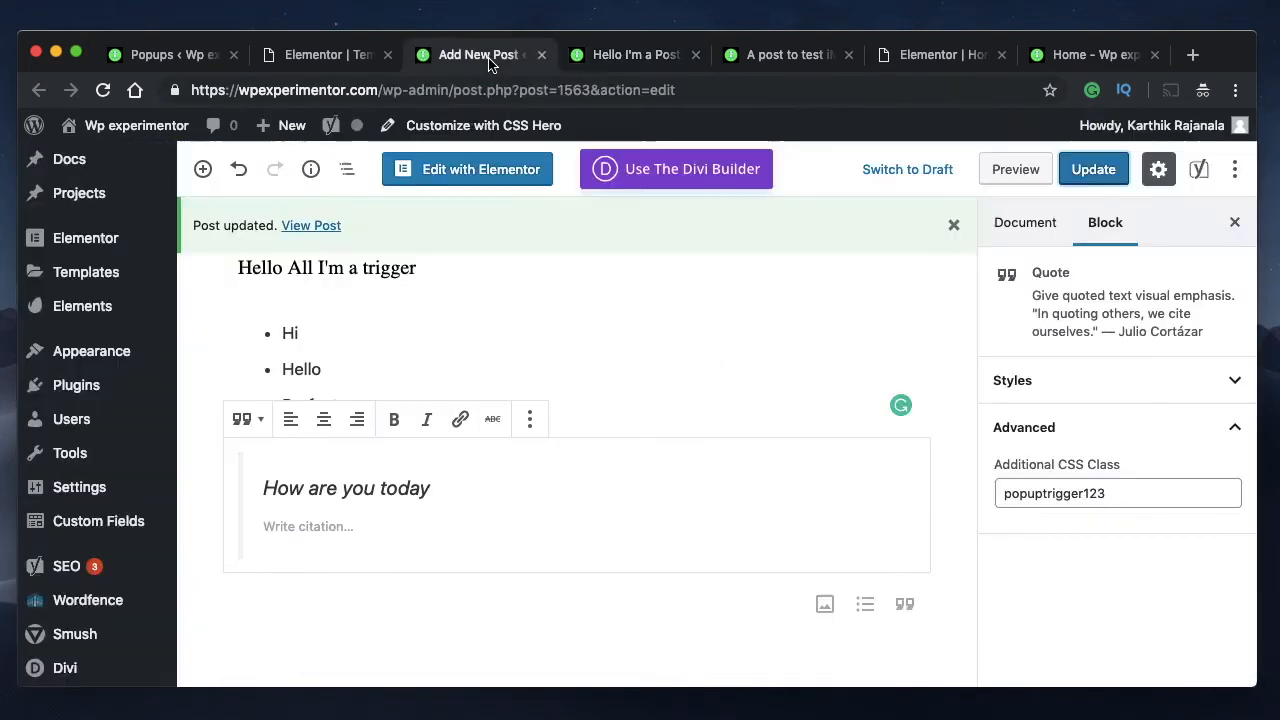
click(370, 276)
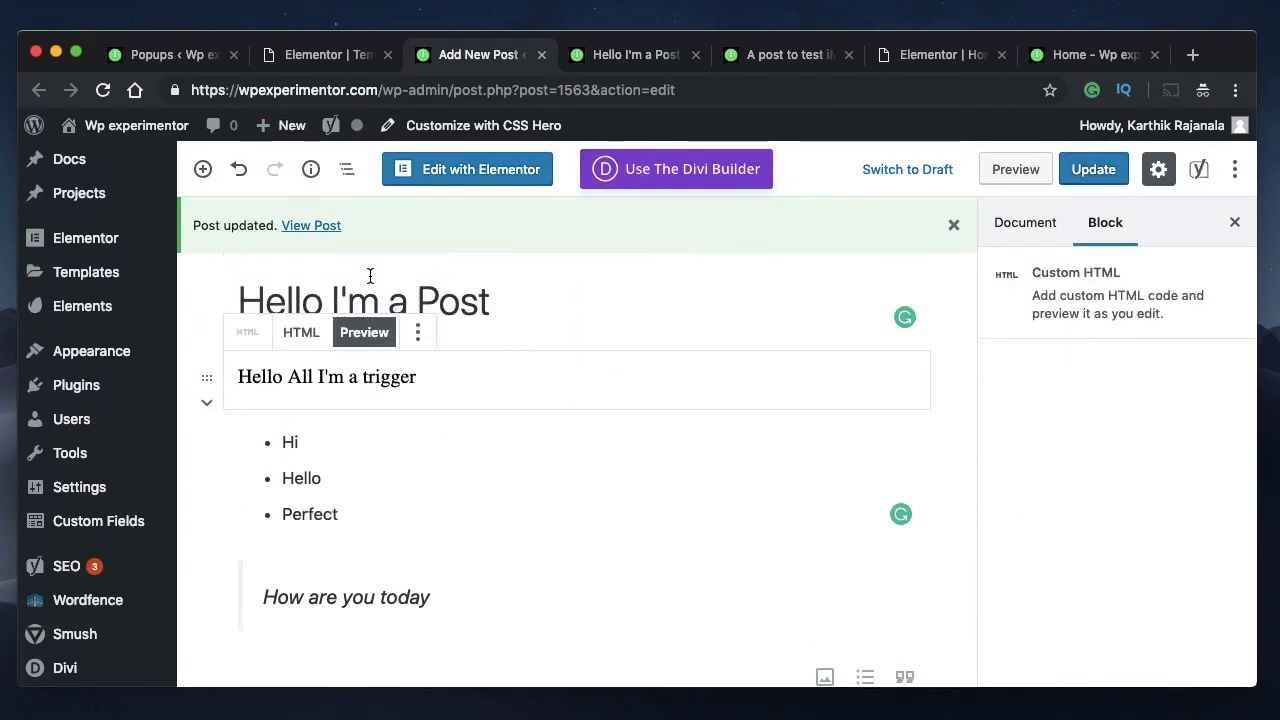
click(300, 336)
click(390, 381)
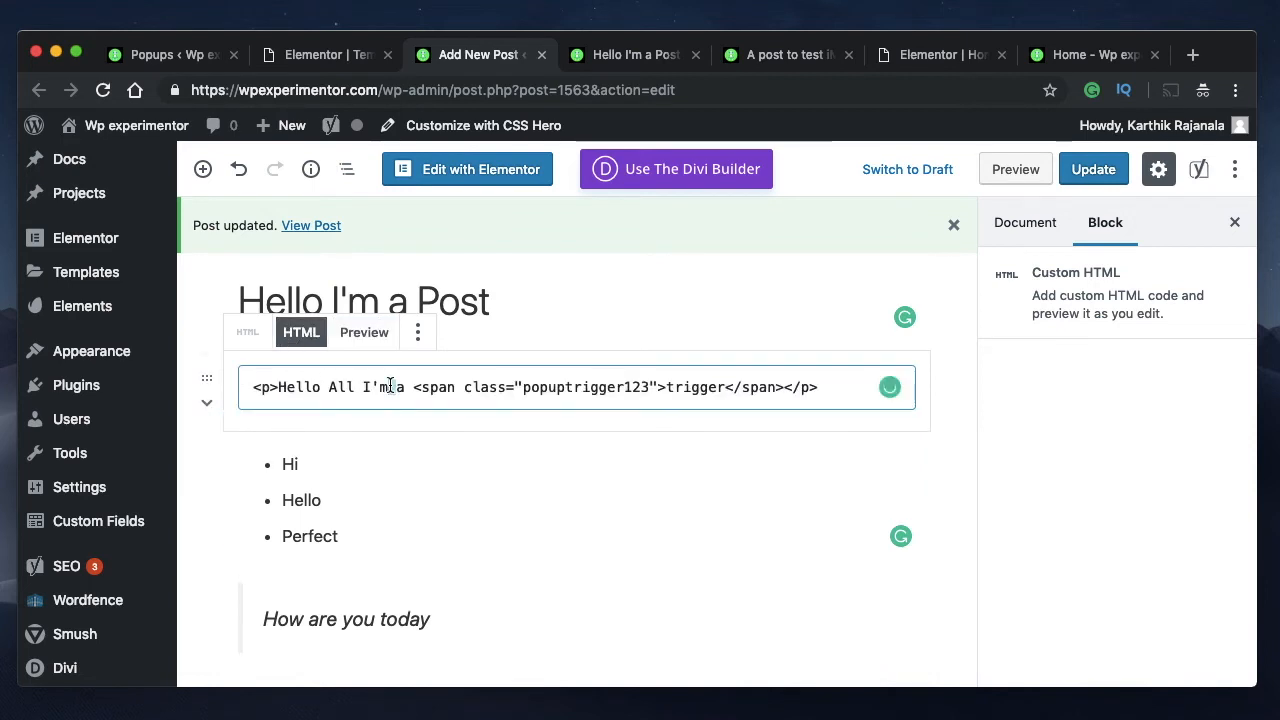
key(ctrl+a)
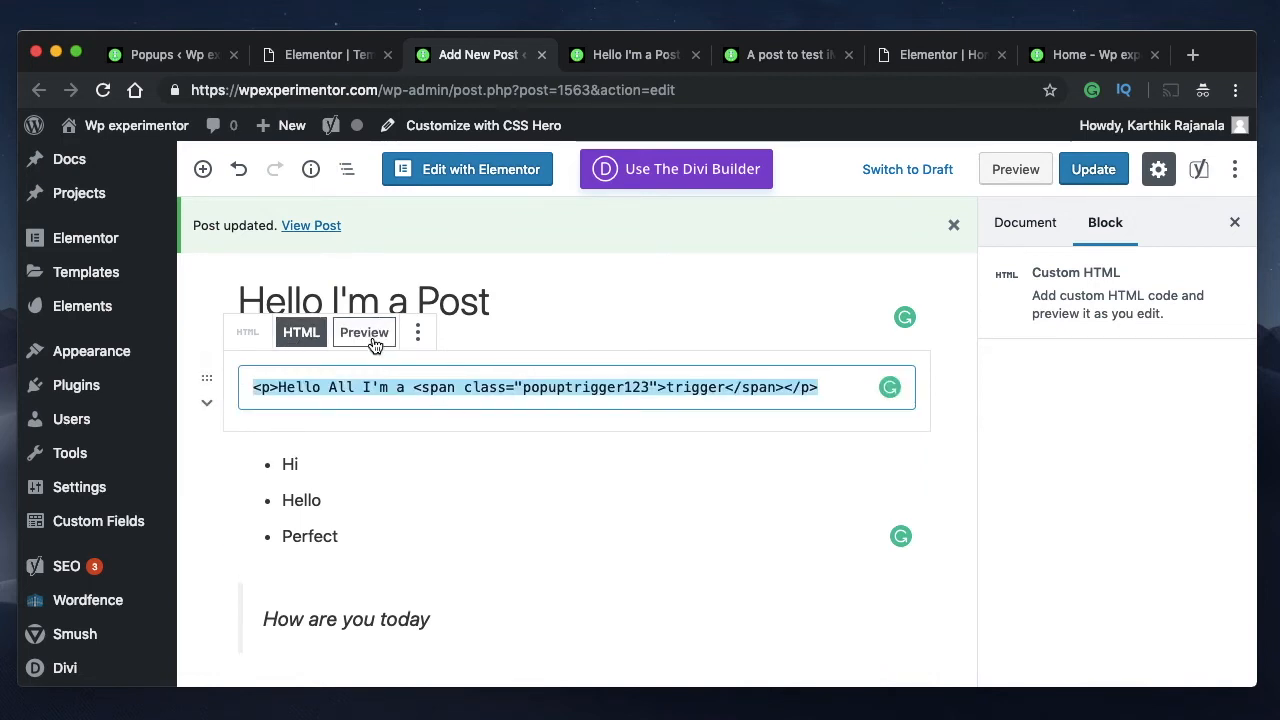
click(515, 385)
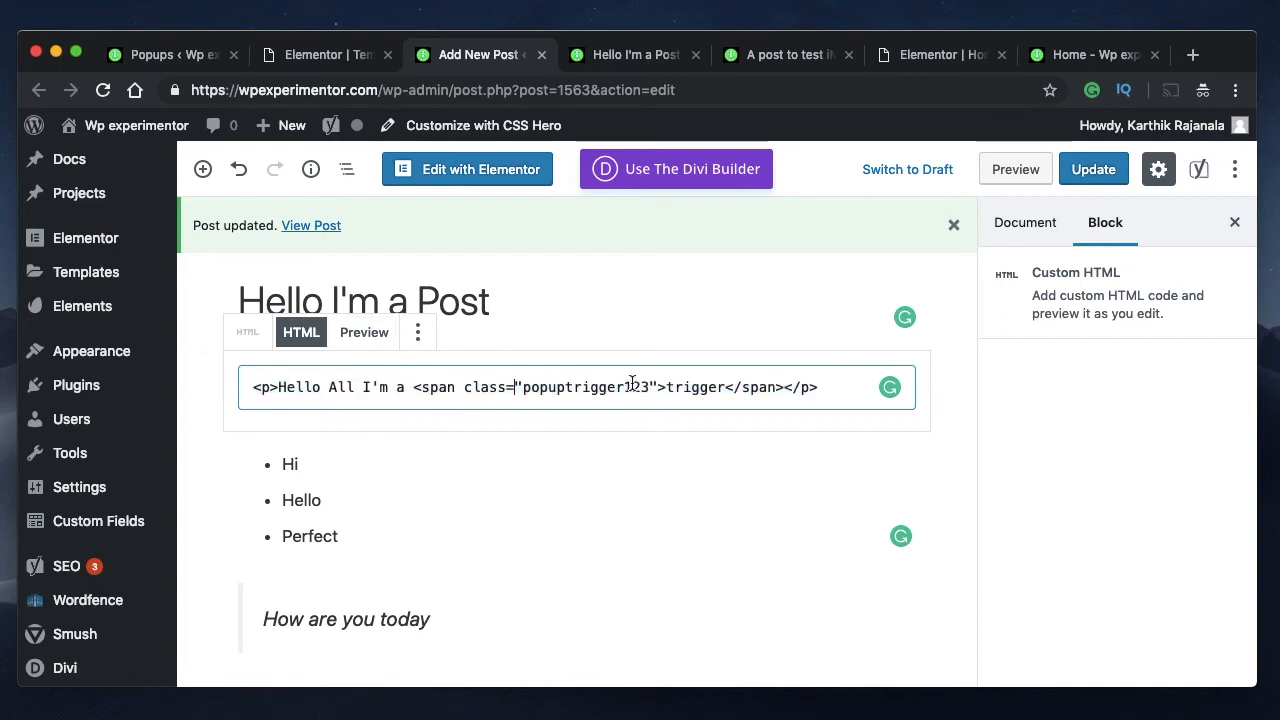
double_click(697, 386)
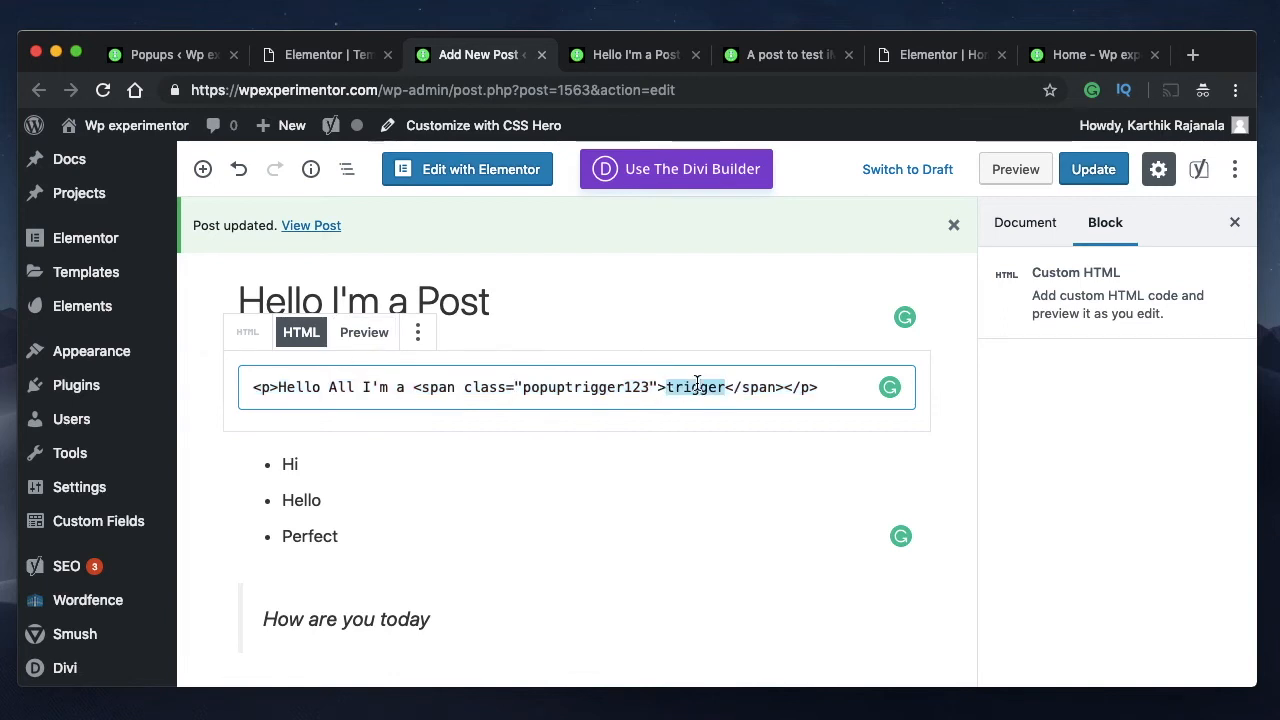
double_click(432, 389)
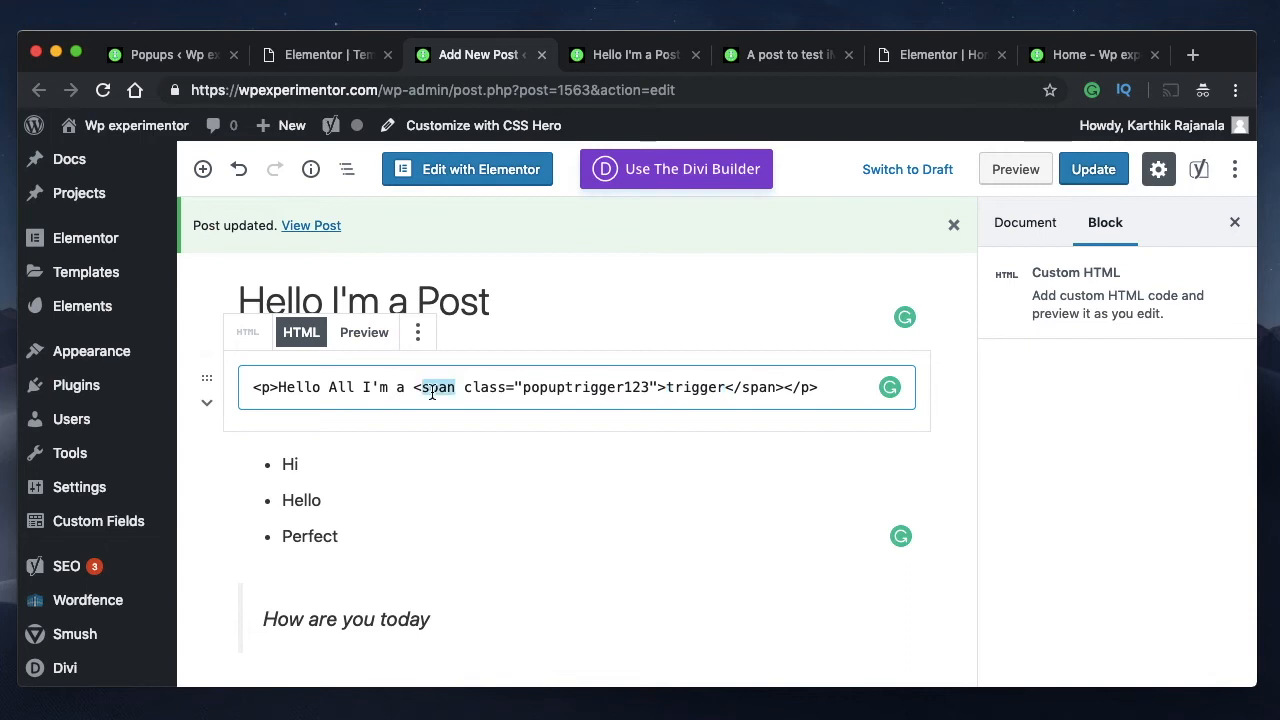
double_click(758, 387)
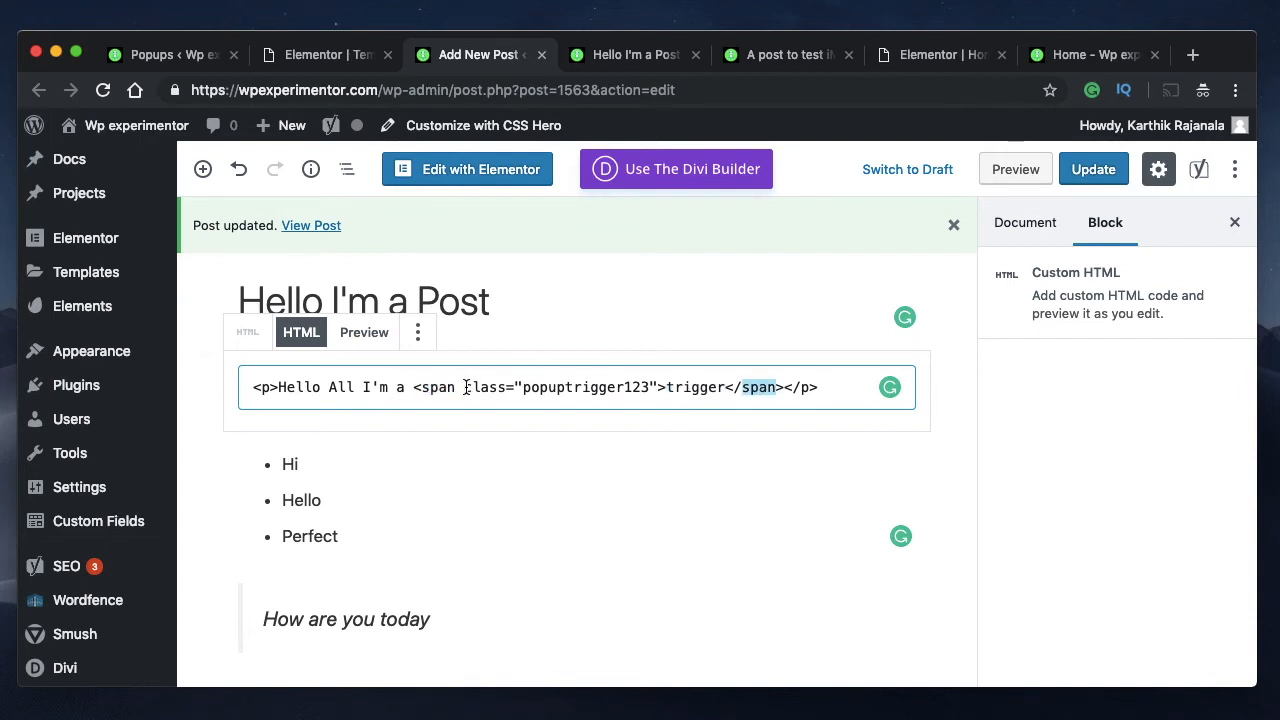
drag(465, 387, 659, 383)
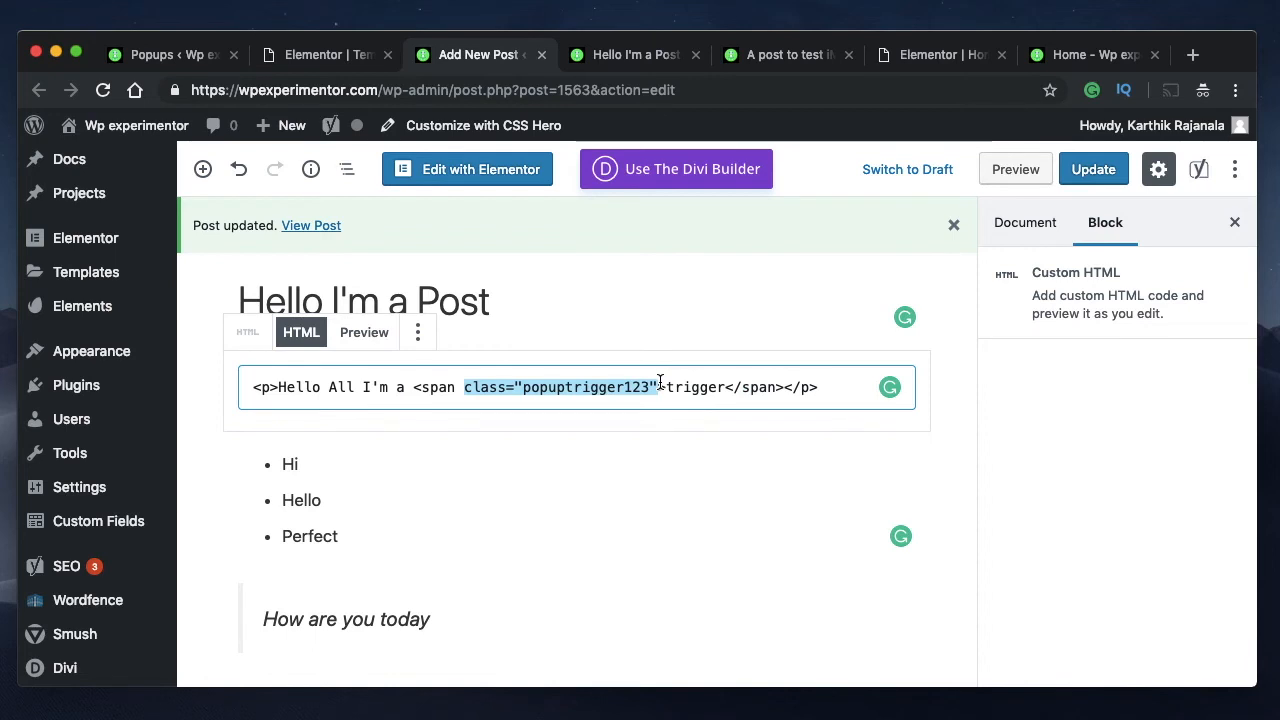
double_click(558, 388)
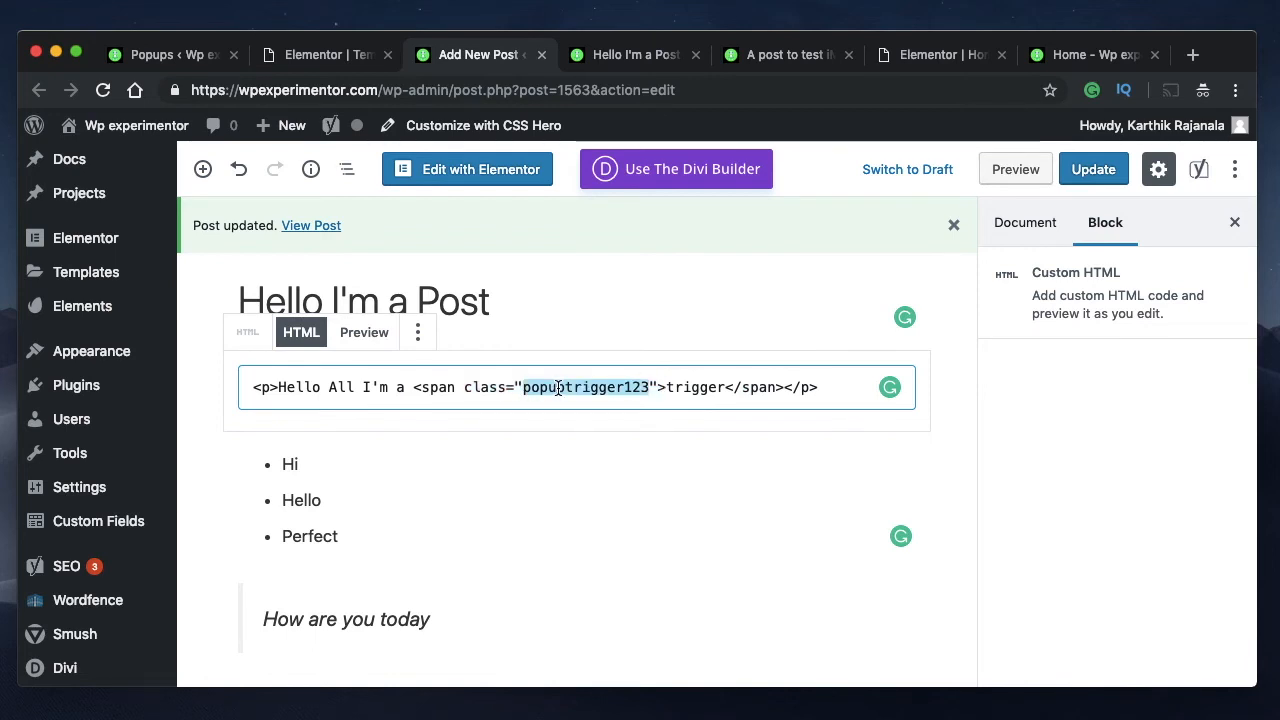
triple_click(558, 388)
double_click(558, 388)
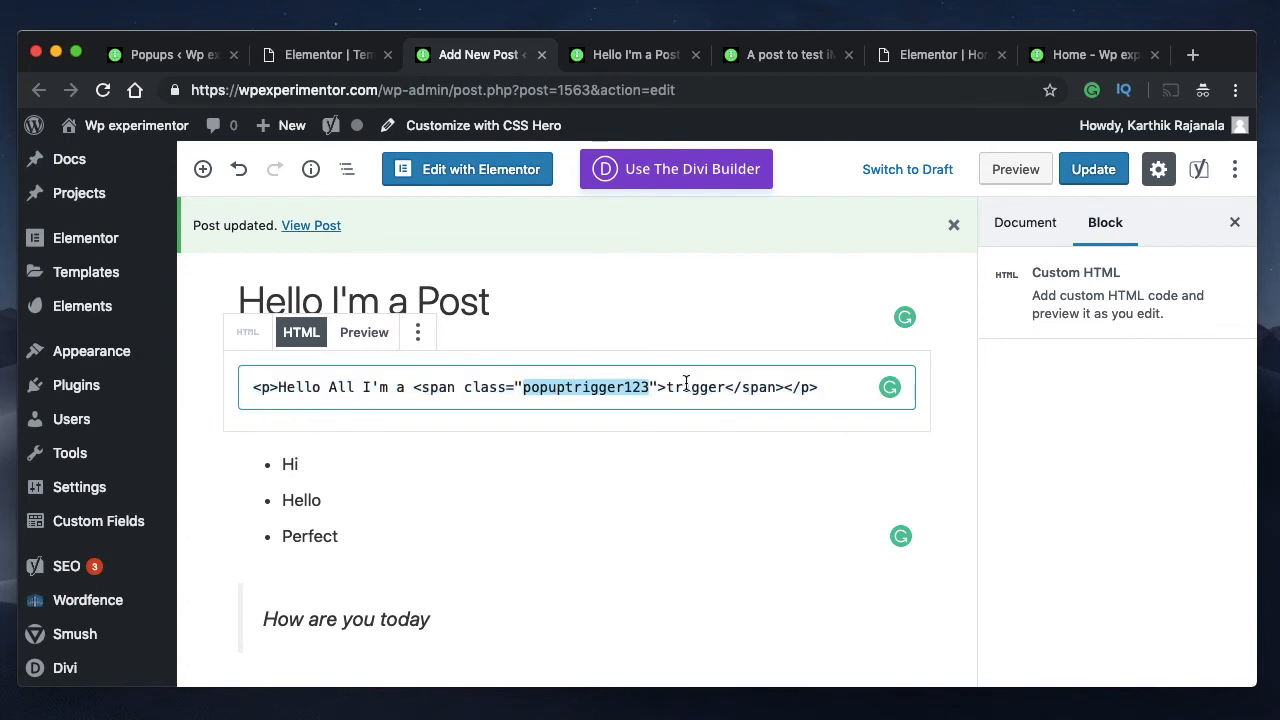
Move the opening <span class="popuptrigger123"> tag in the custom HTML so that it wraps "a trigger"
drag(667, 388, 416, 388)
key(ctrl+c)
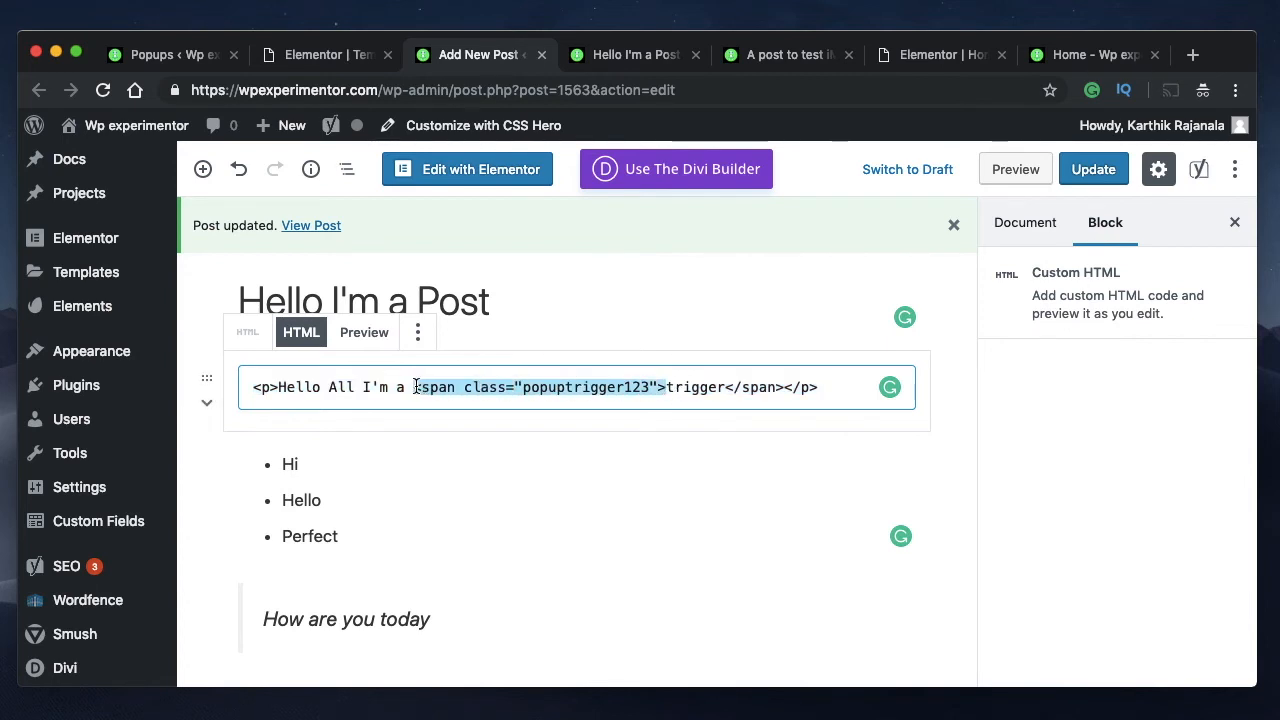
key(BackSpace)
click(396, 388)
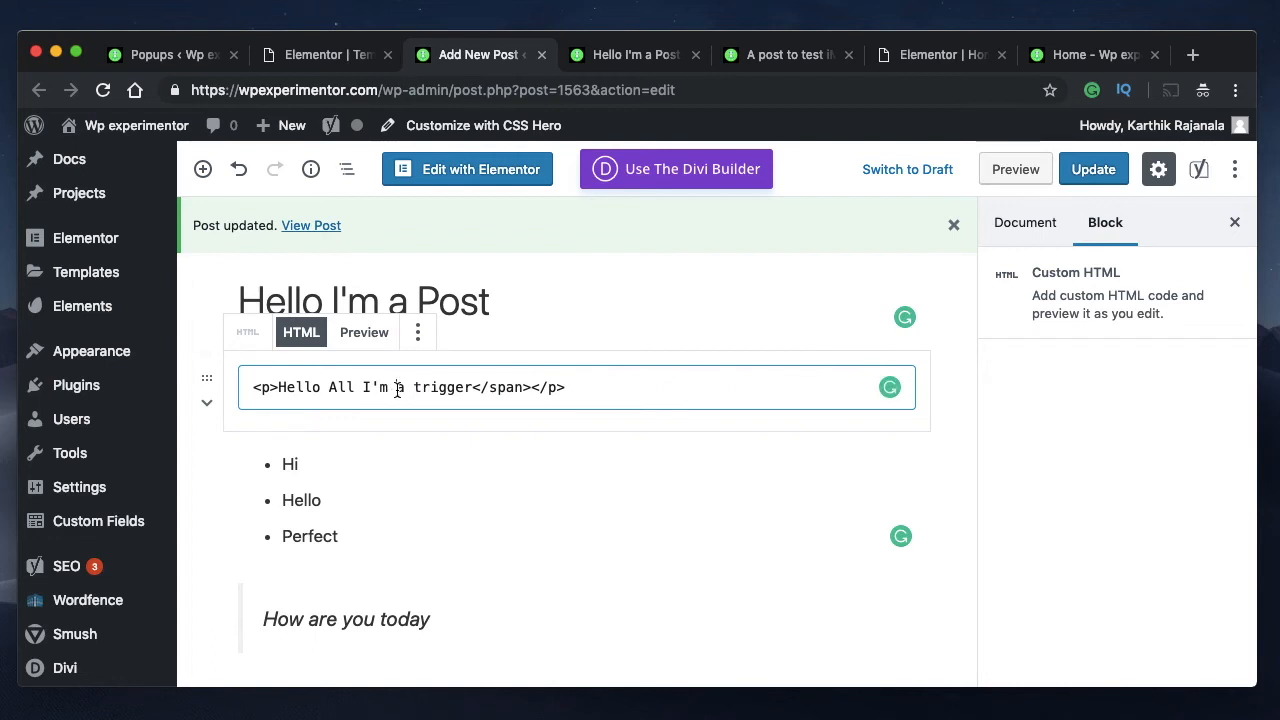
key(ctrl+v)
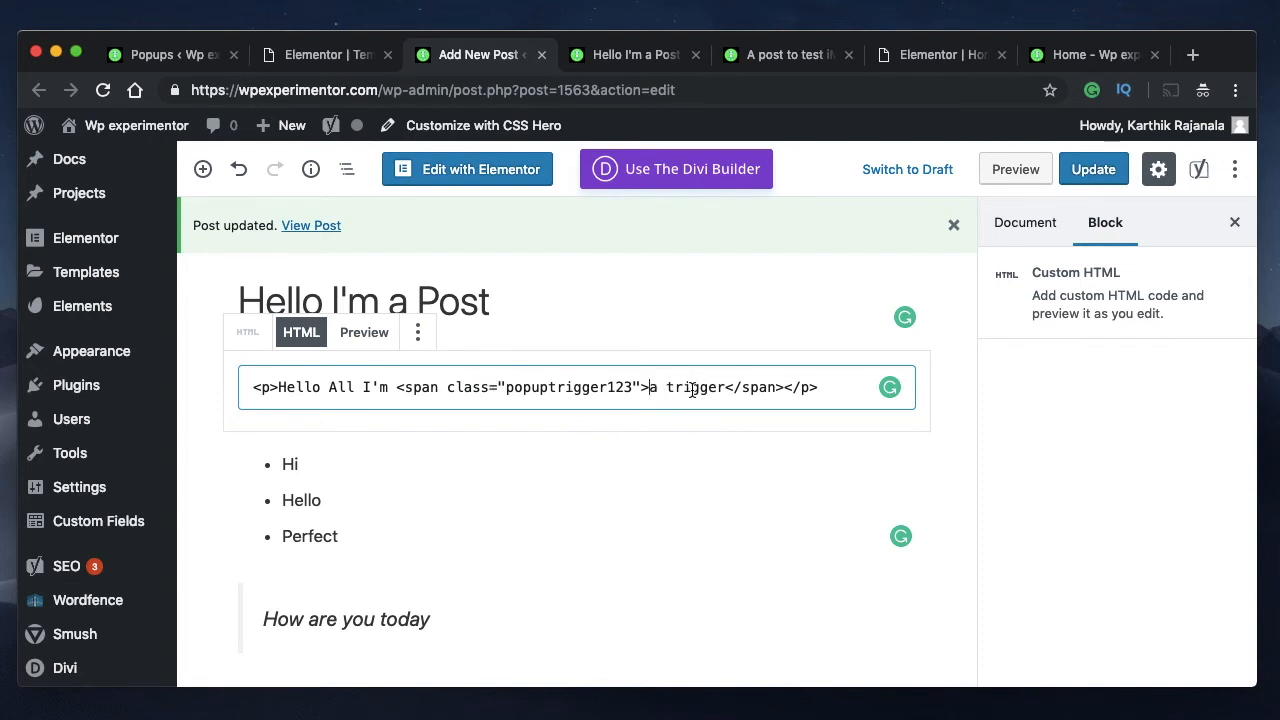
Update the post and preview the custom HTML block's rendered text
click(1093, 169)
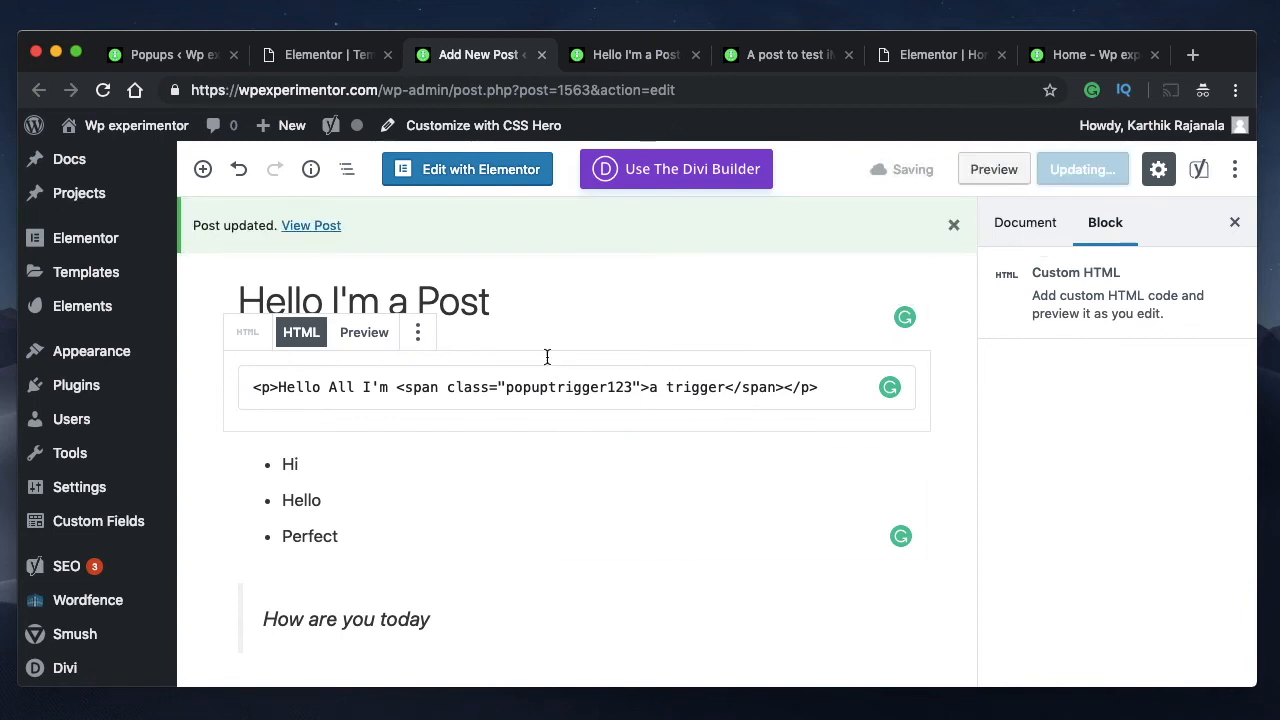
click(360, 336)
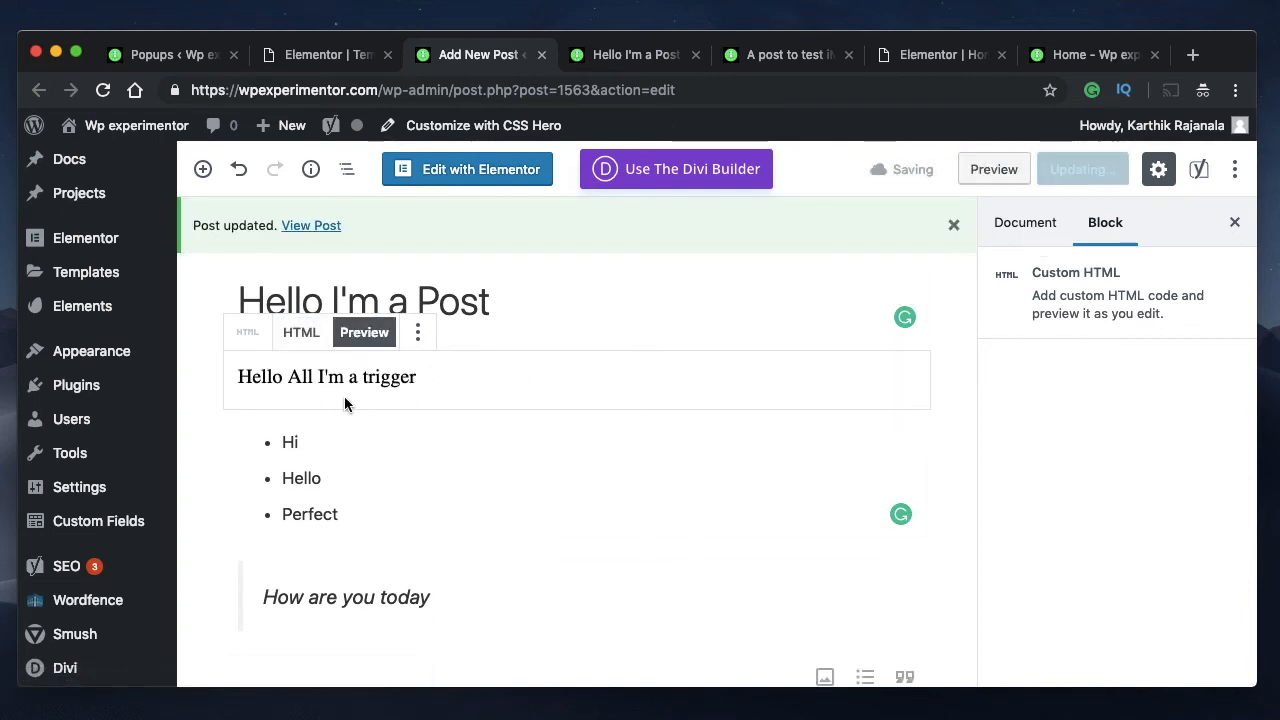
click(301, 333)
click(362, 334)
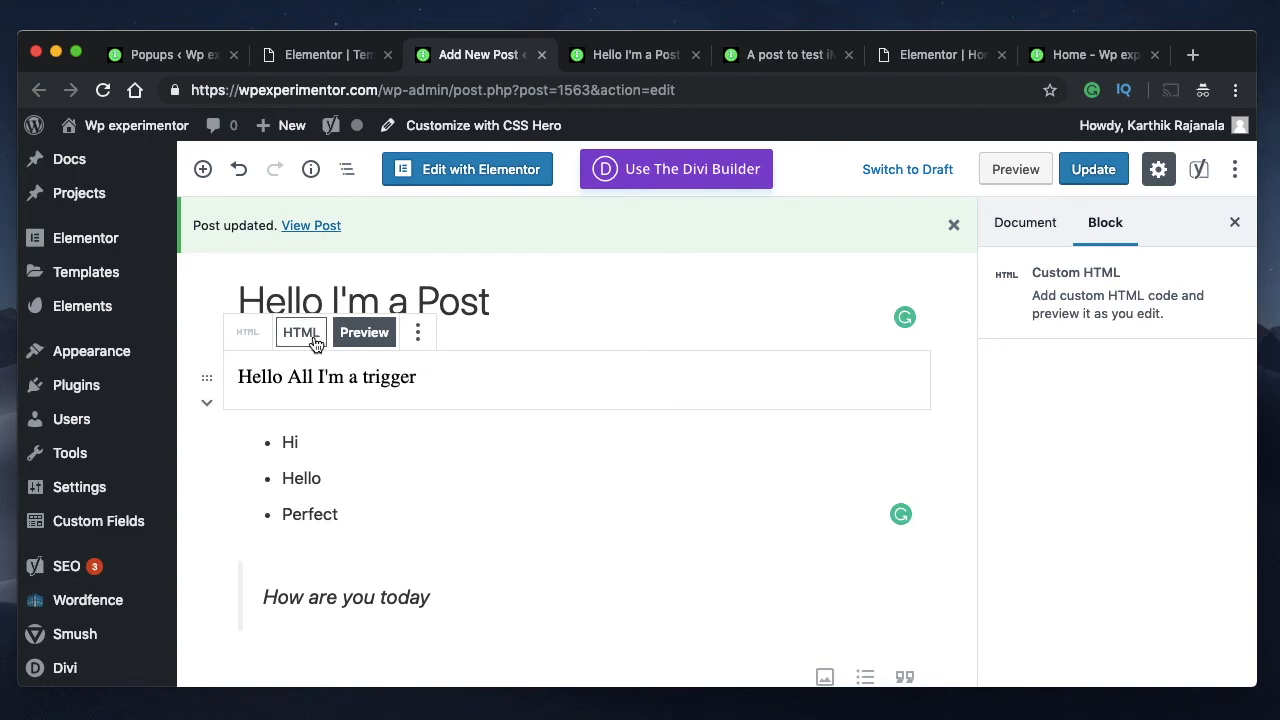
Test the popup from both words of "a trigger" in the reloaded live post, closing it each time
click(634, 55)
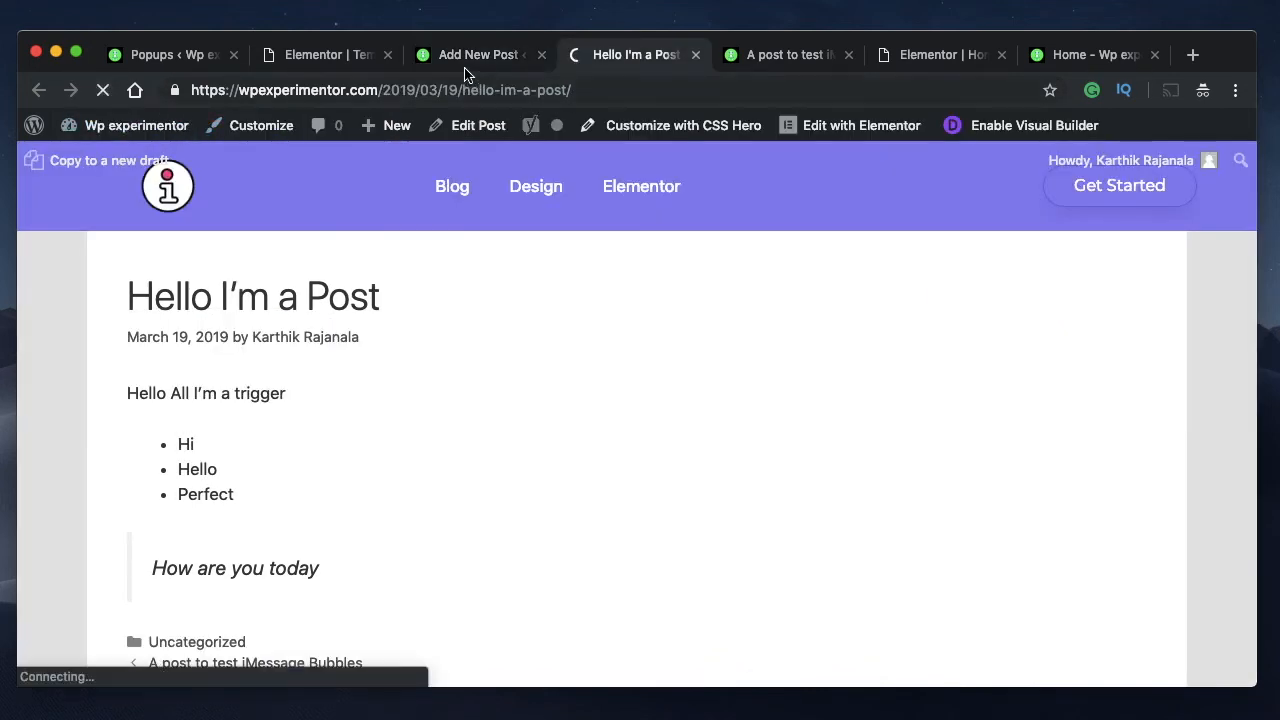
click(465, 68)
click(660, 57)
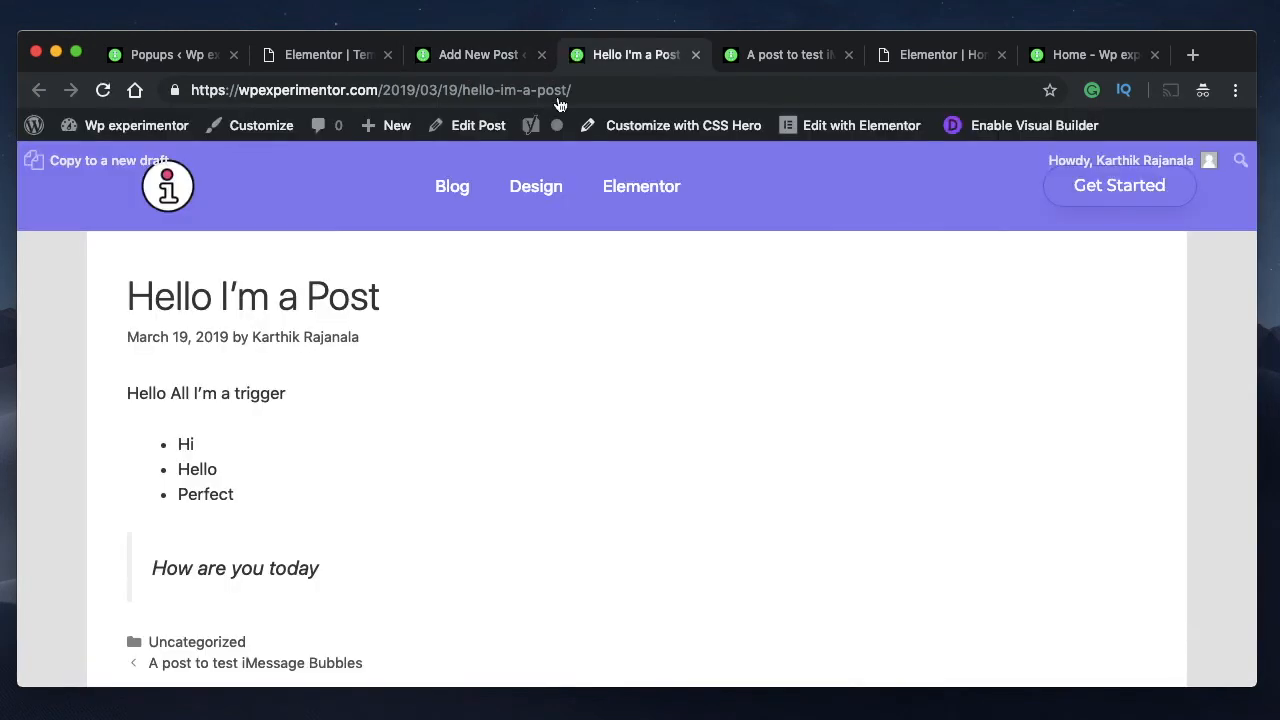
click(257, 400)
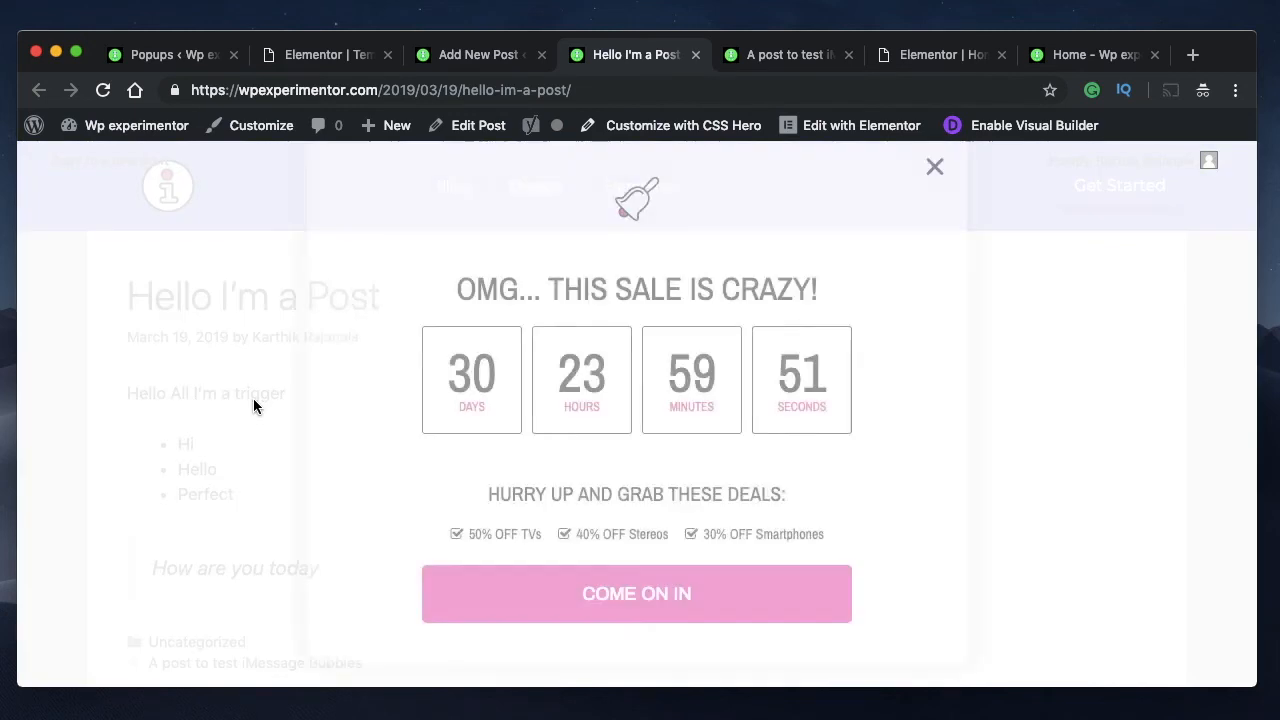
click(935, 168)
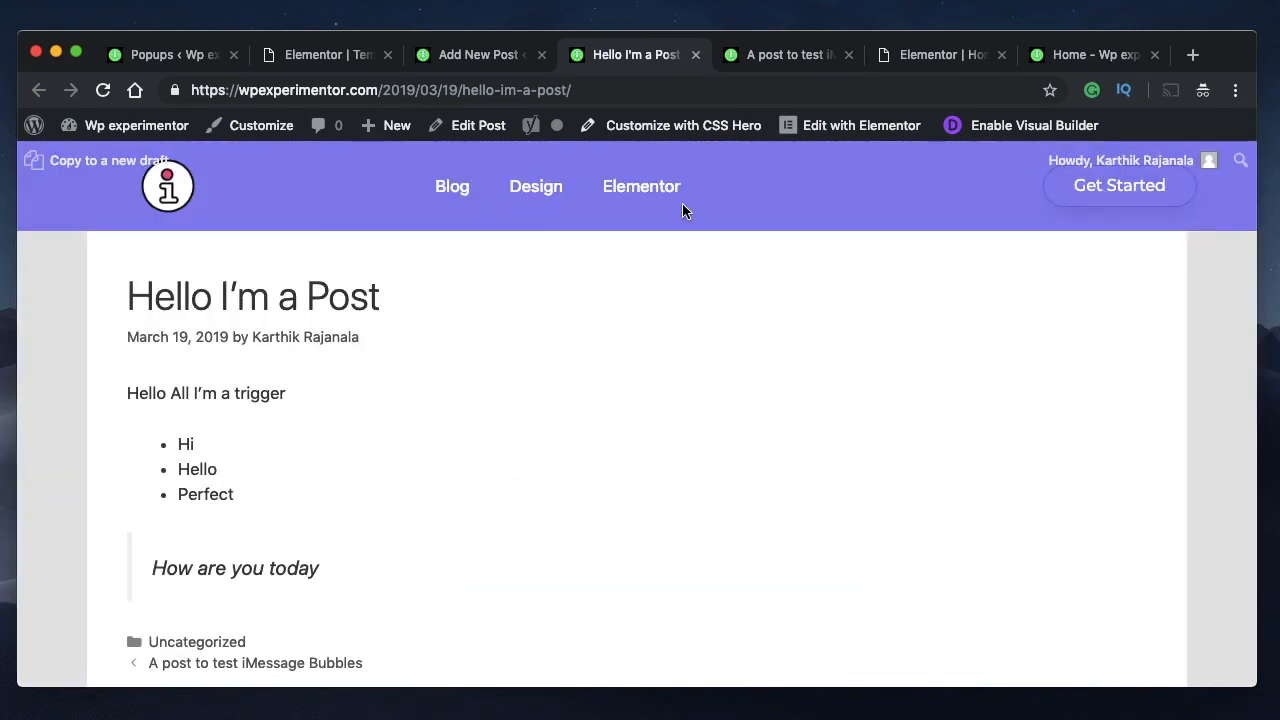
click(226, 394)
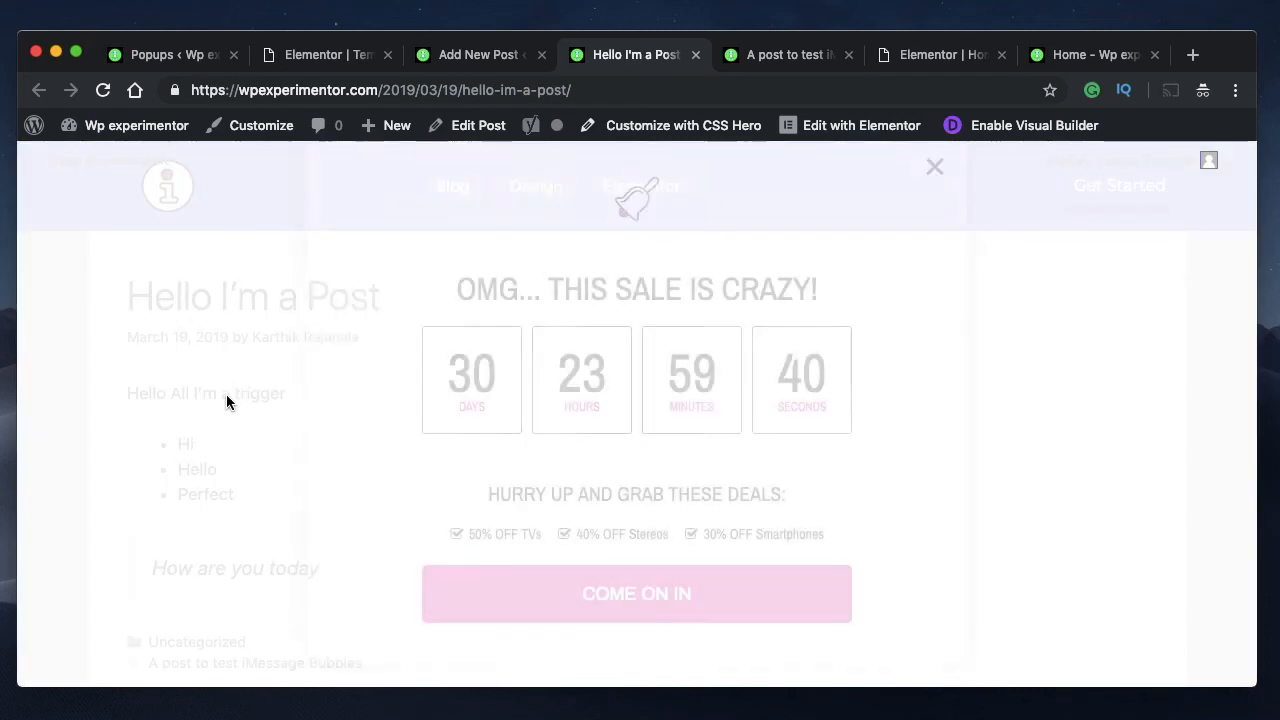
click(934, 170)
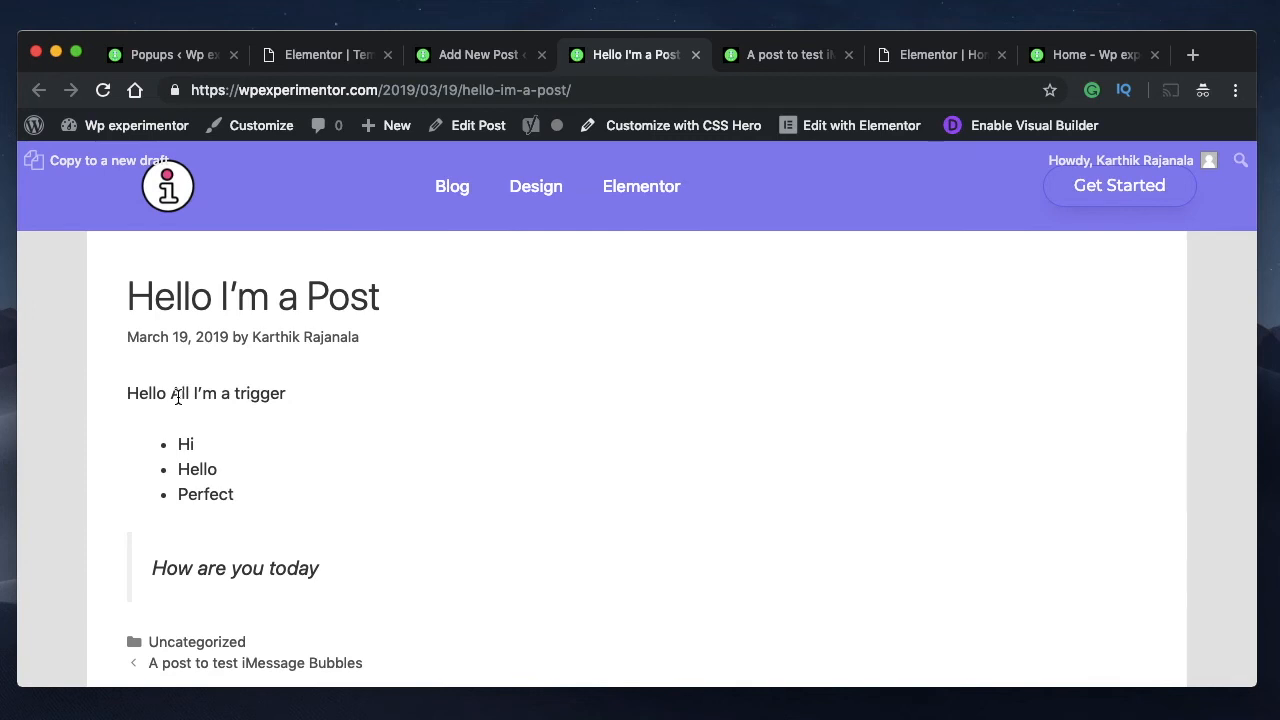
Compare the unwrapped word "Hello" with the phrase "a trigger" in the live paragraph by trying each as a popup trigger
triple_click(148, 394)
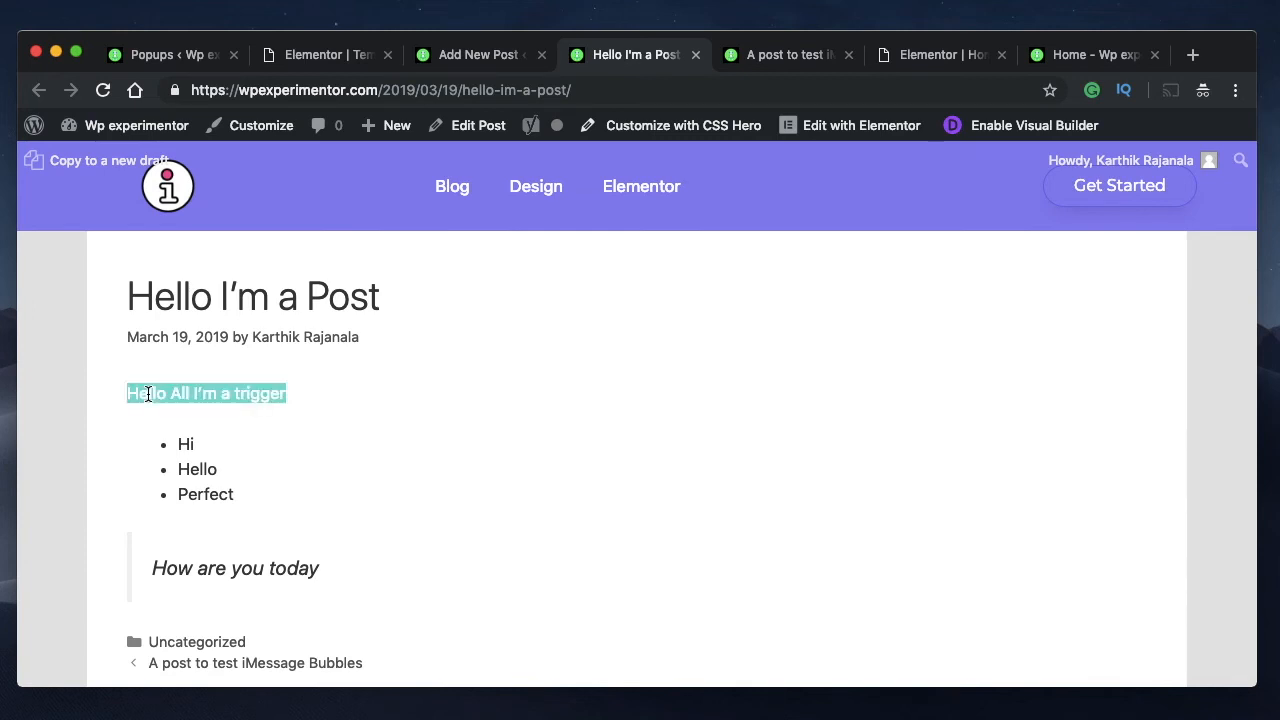
double_click(148, 394)
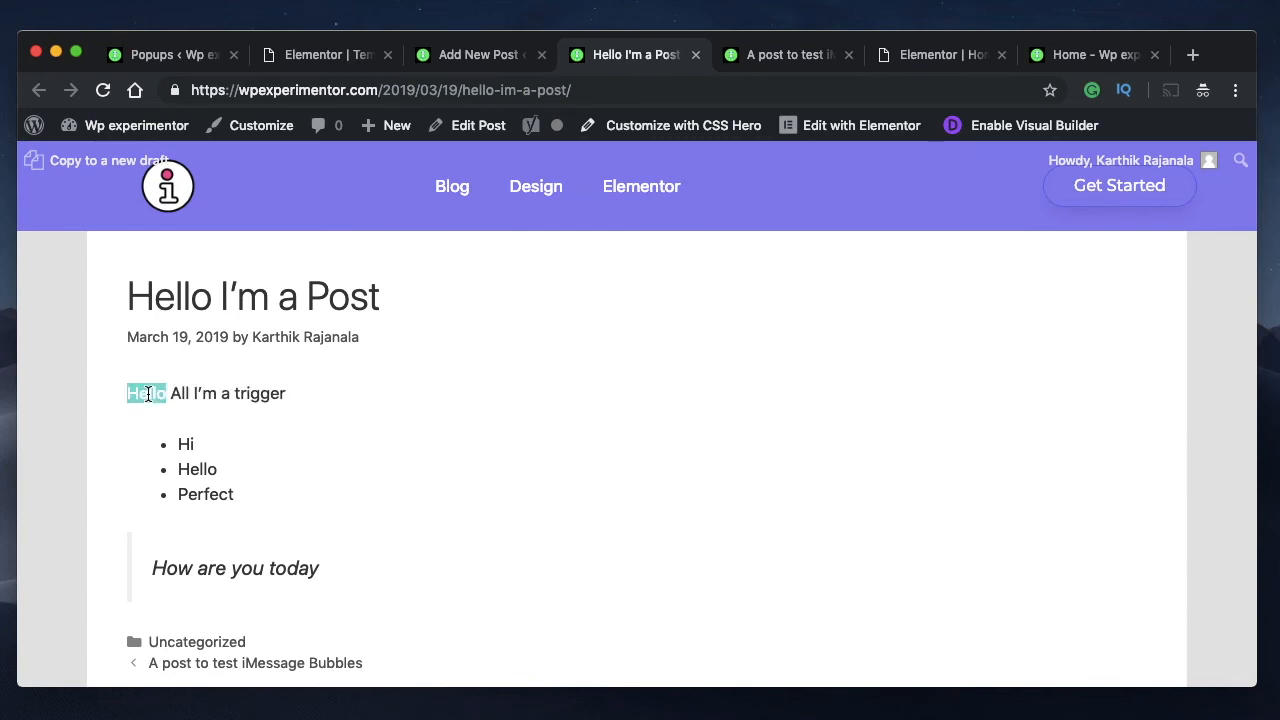
click(231, 394)
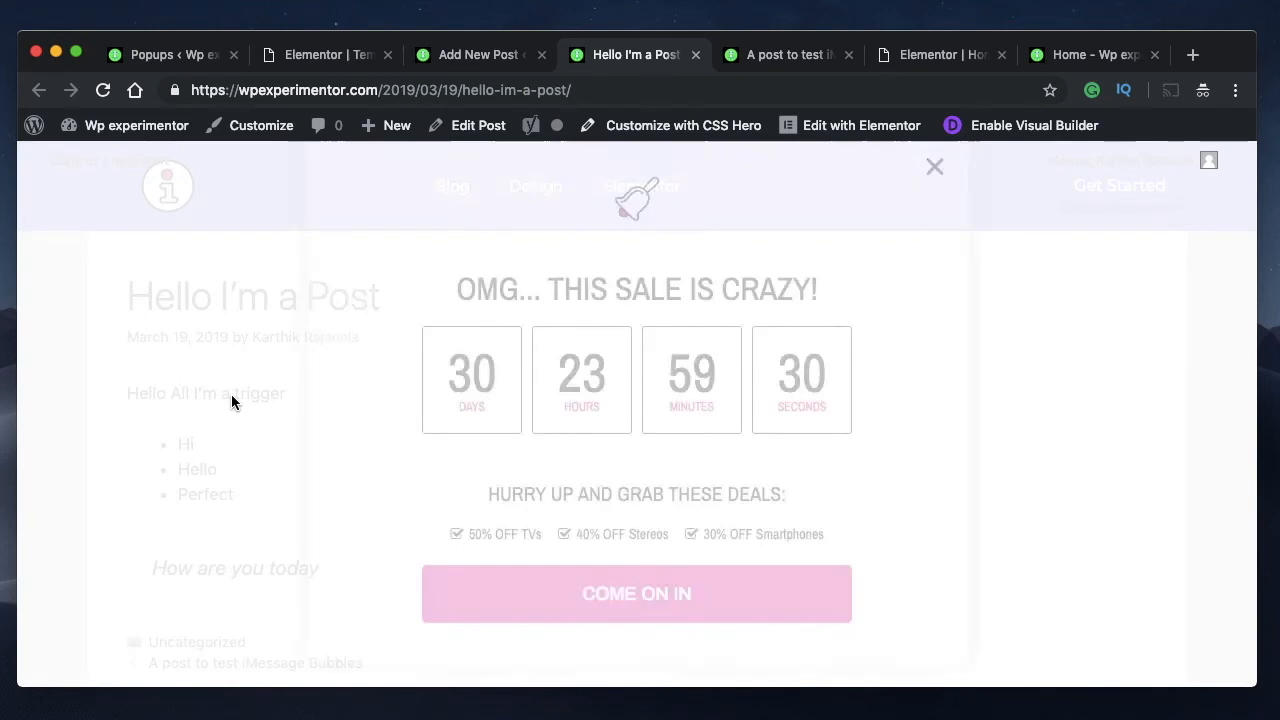
click(935, 168)
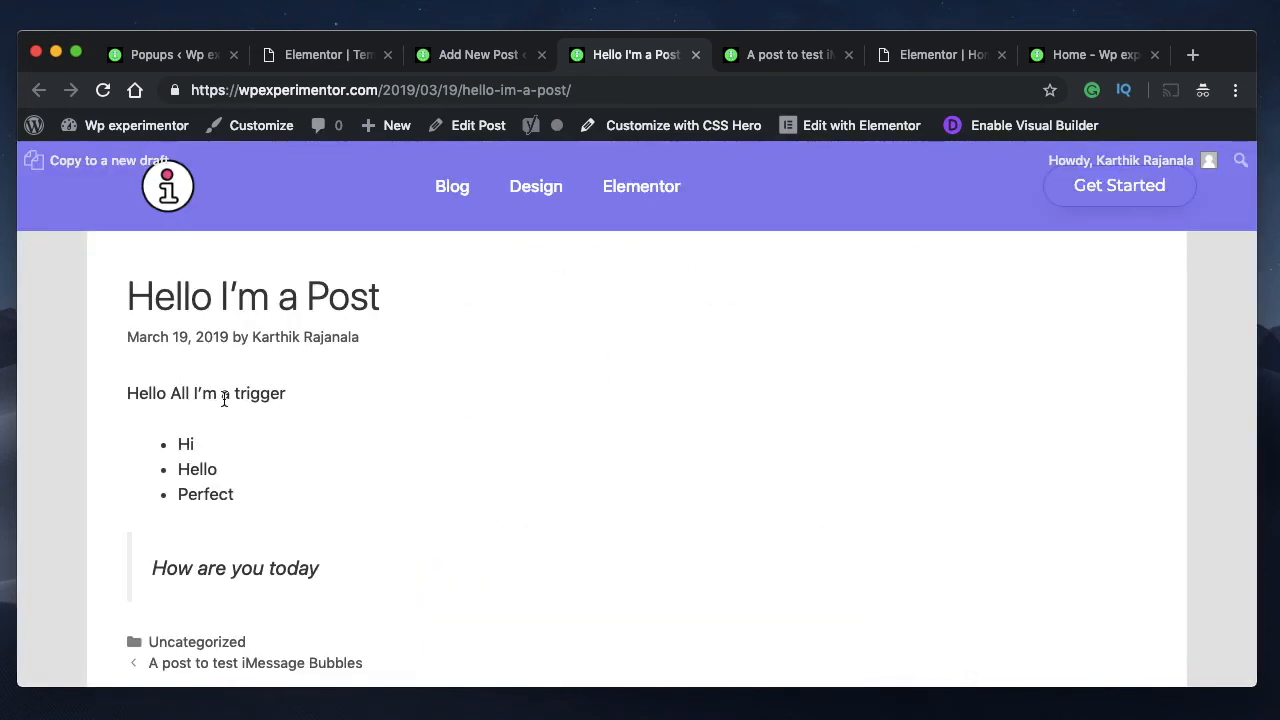
drag(221, 397, 264, 398)
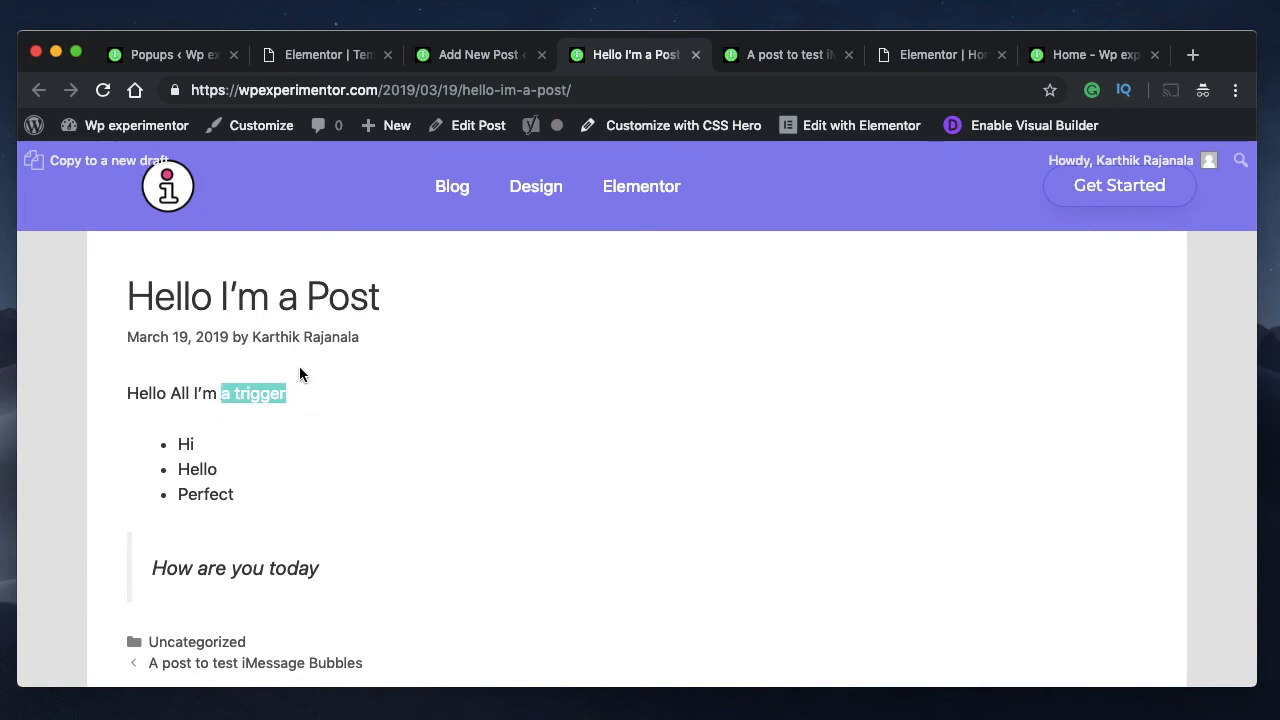
click(296, 394)
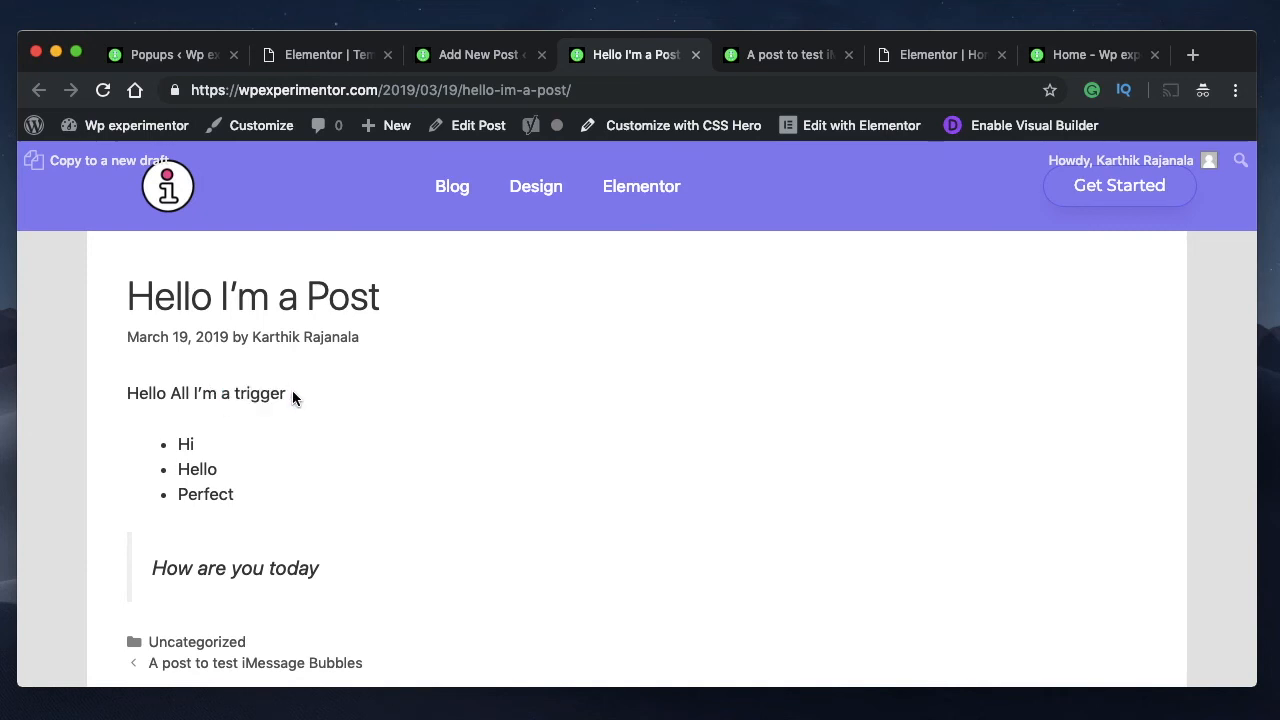
click(271, 394)
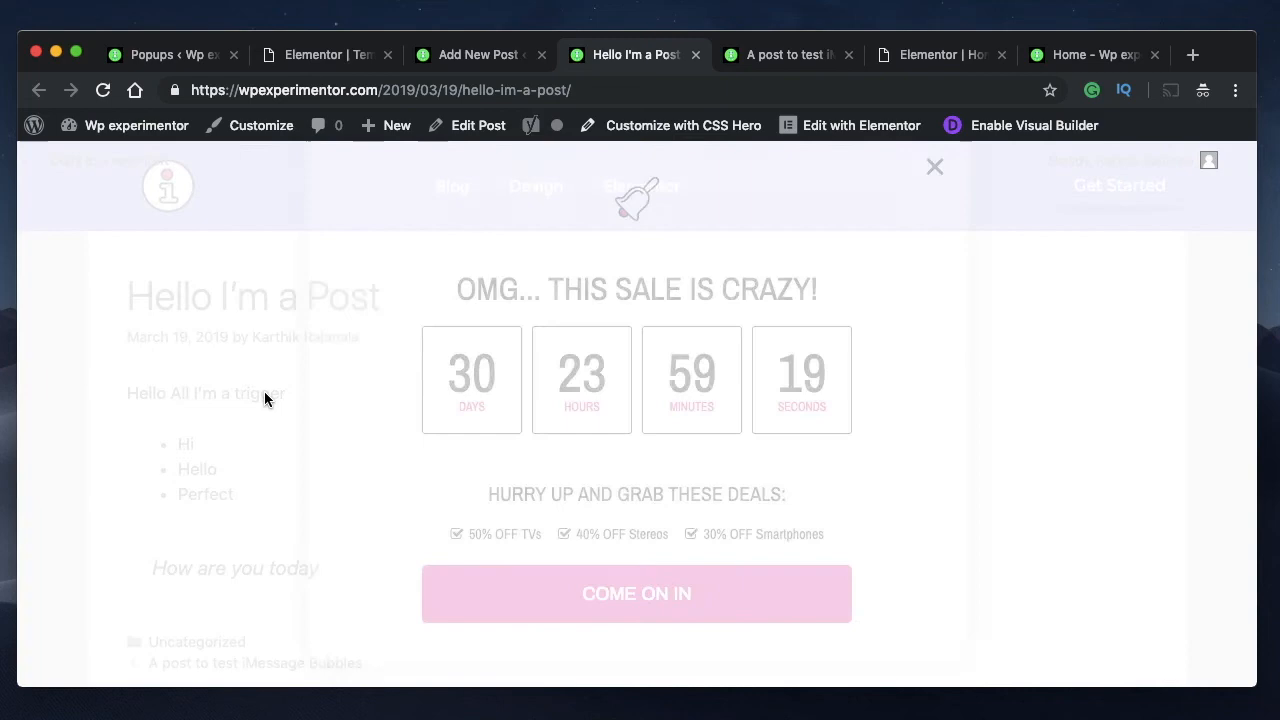
click(932, 169)
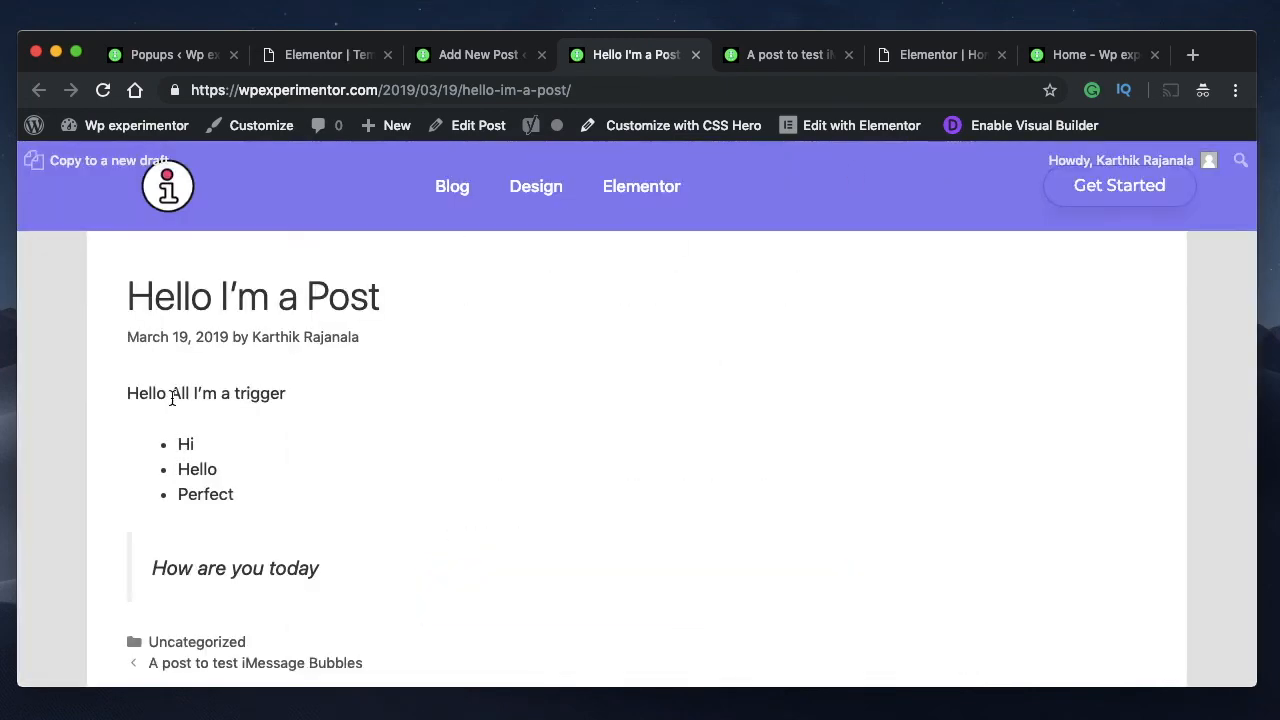
click(227, 395)
click(931, 167)
Return to the post editor and examine the span tags, class attribute and wrapped phrase "a trigger" in the custom HTML code
click(484, 60)
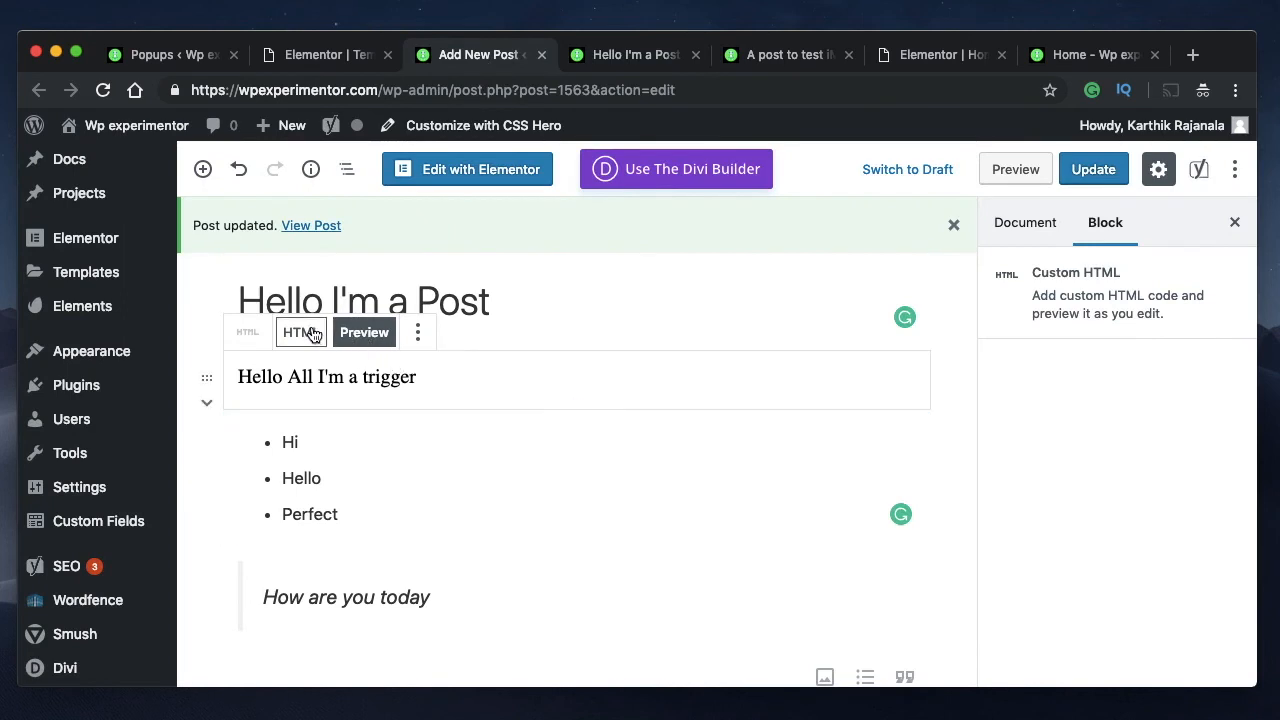
click(301, 333)
double_click(434, 392)
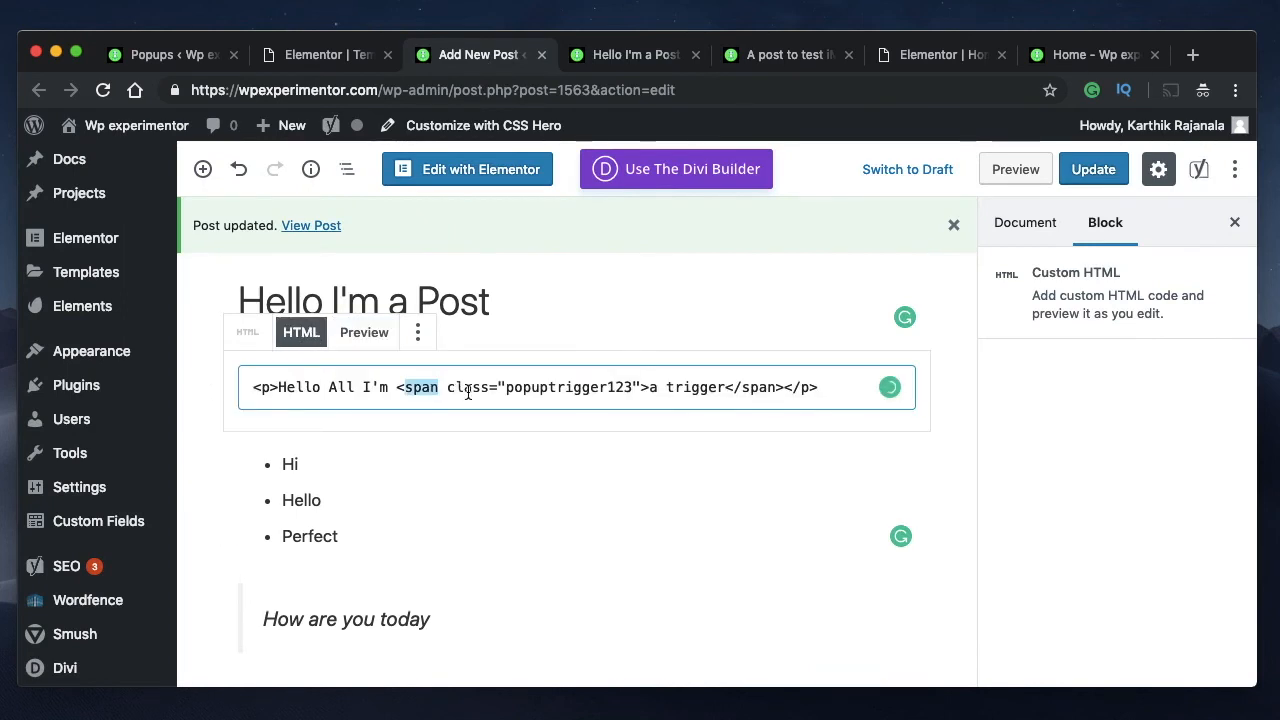
double_click(467, 390)
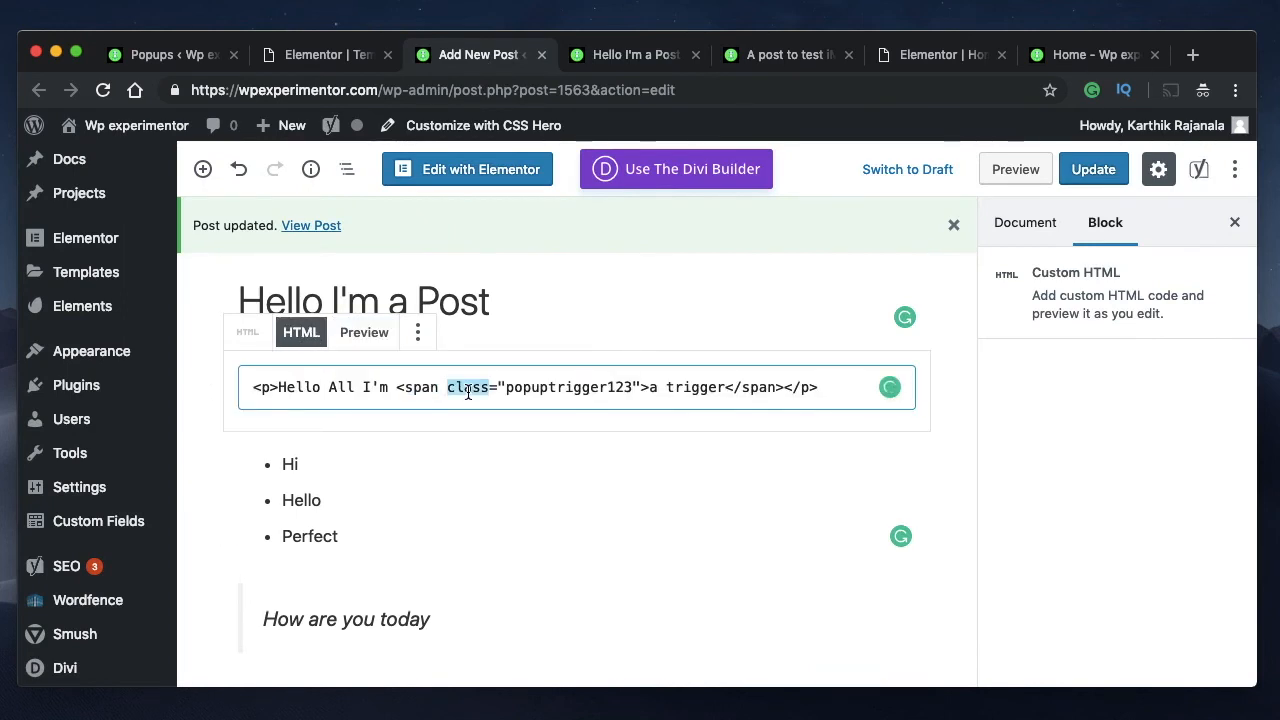
double_click(760, 388)
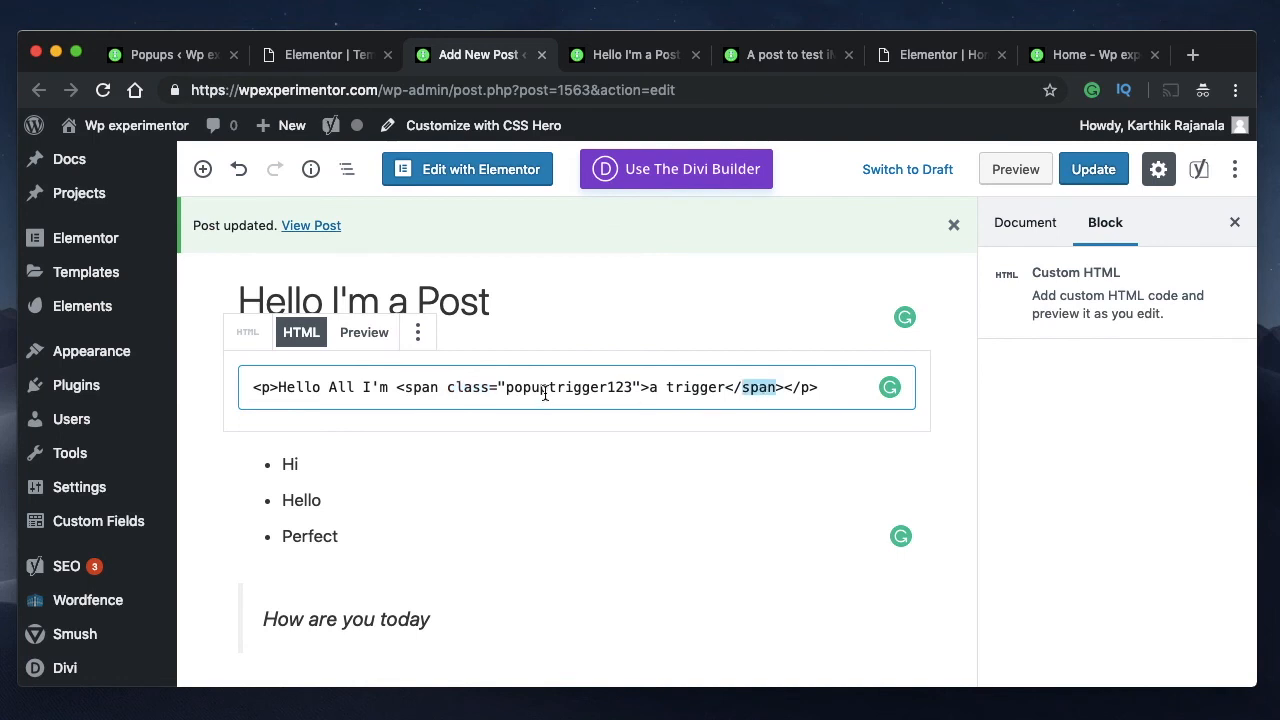
double_click(474, 391)
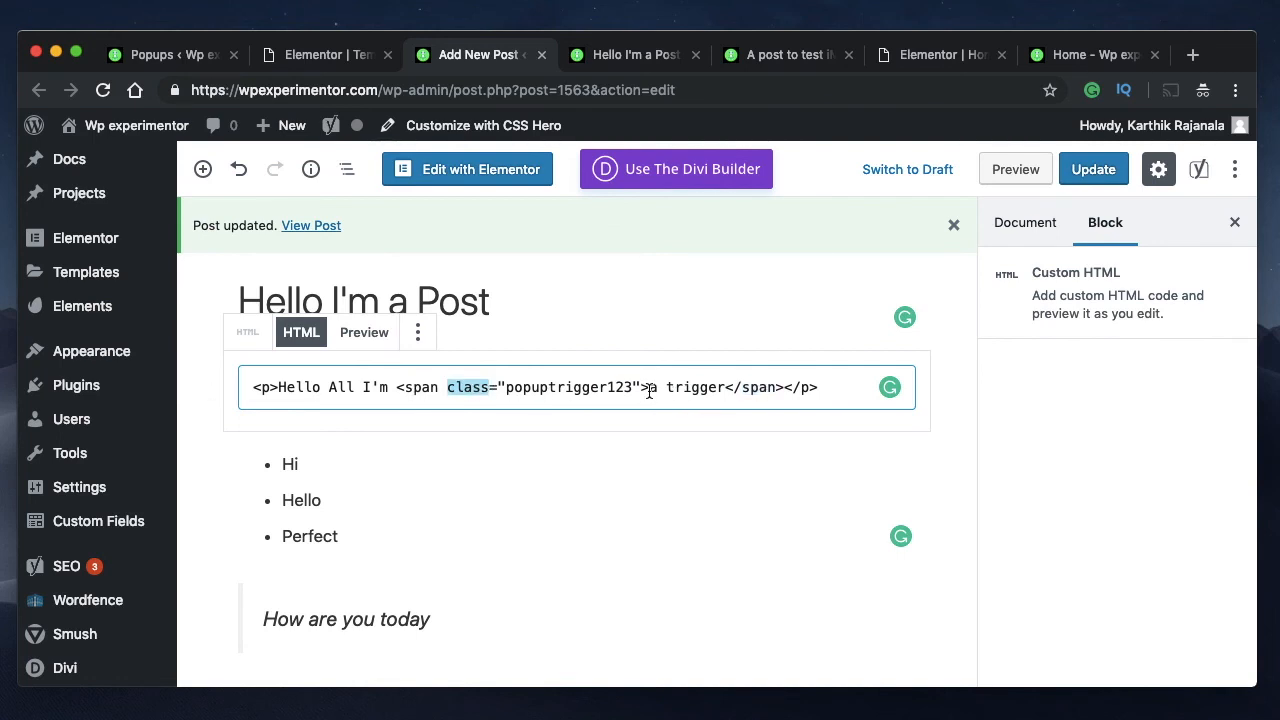
drag(649, 391, 724, 392)
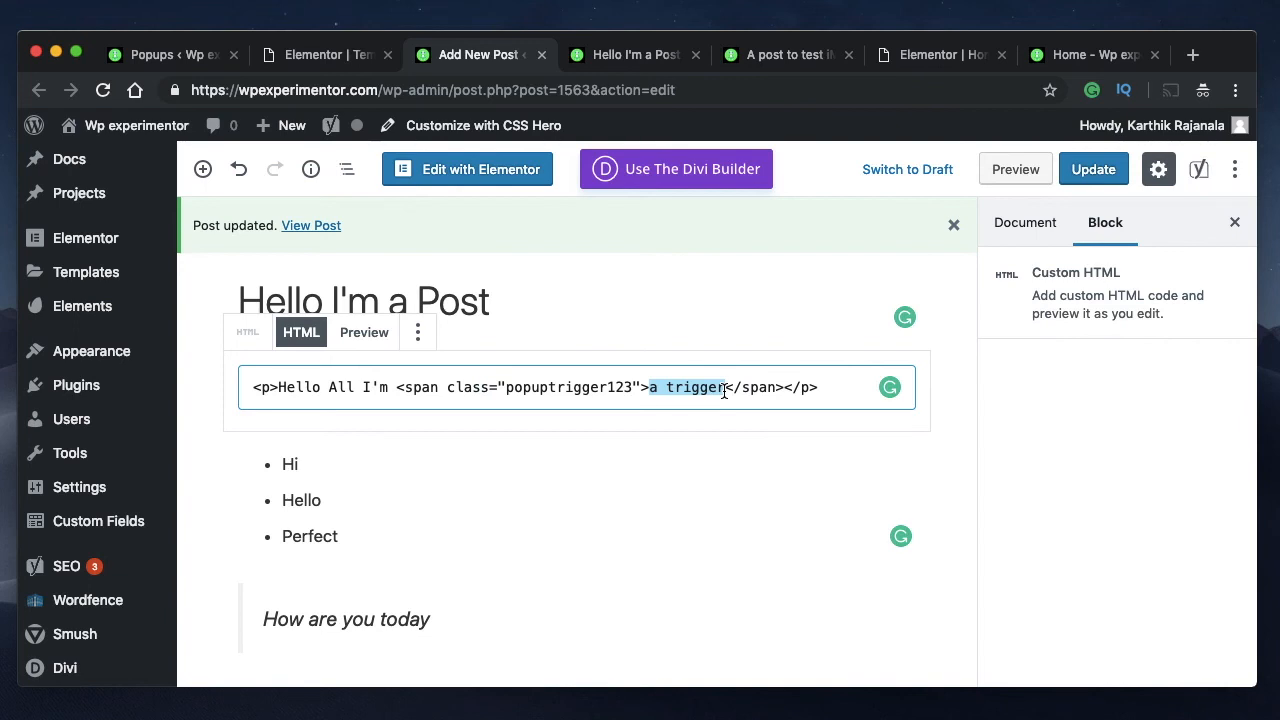
Switch to the home page's Elementor editor and examine the popuptrigger123 class around "Click" in the text block's HTML
click(643, 57)
click(952, 58)
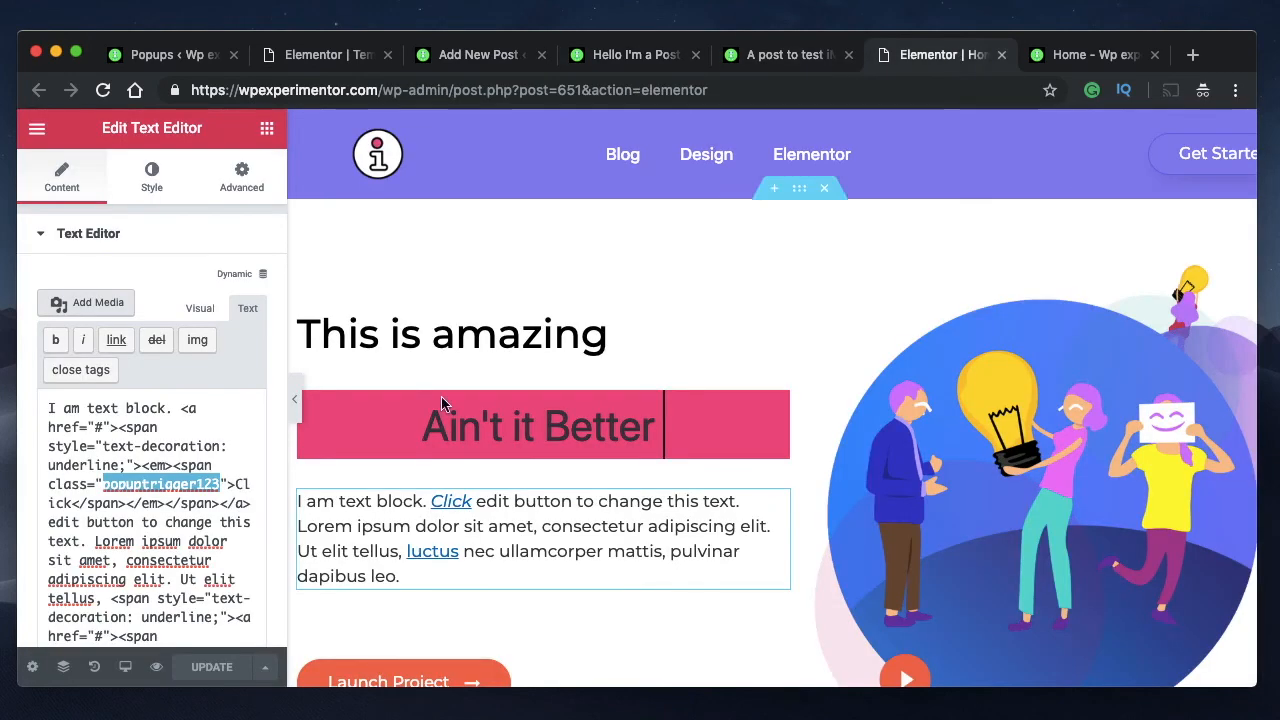
click(174, 493)
key(ctrl+a)
click(174, 493)
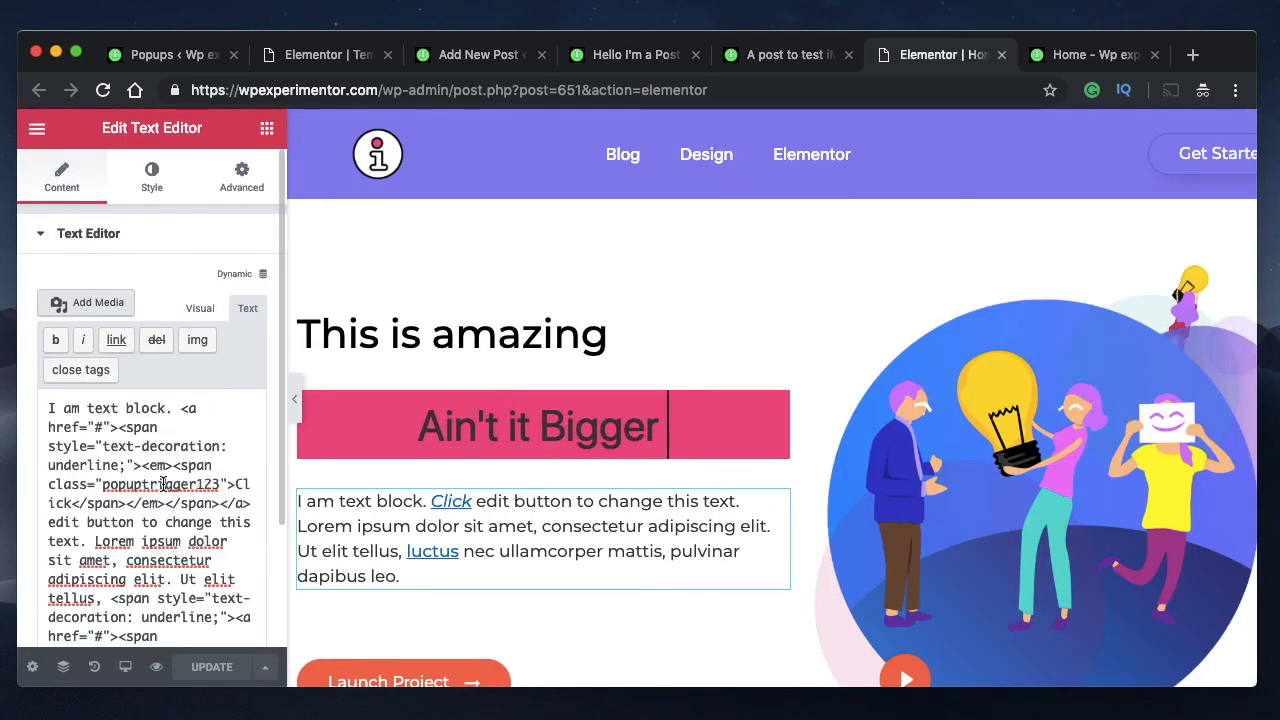
key(ctrl+a)
double_click(145, 485)
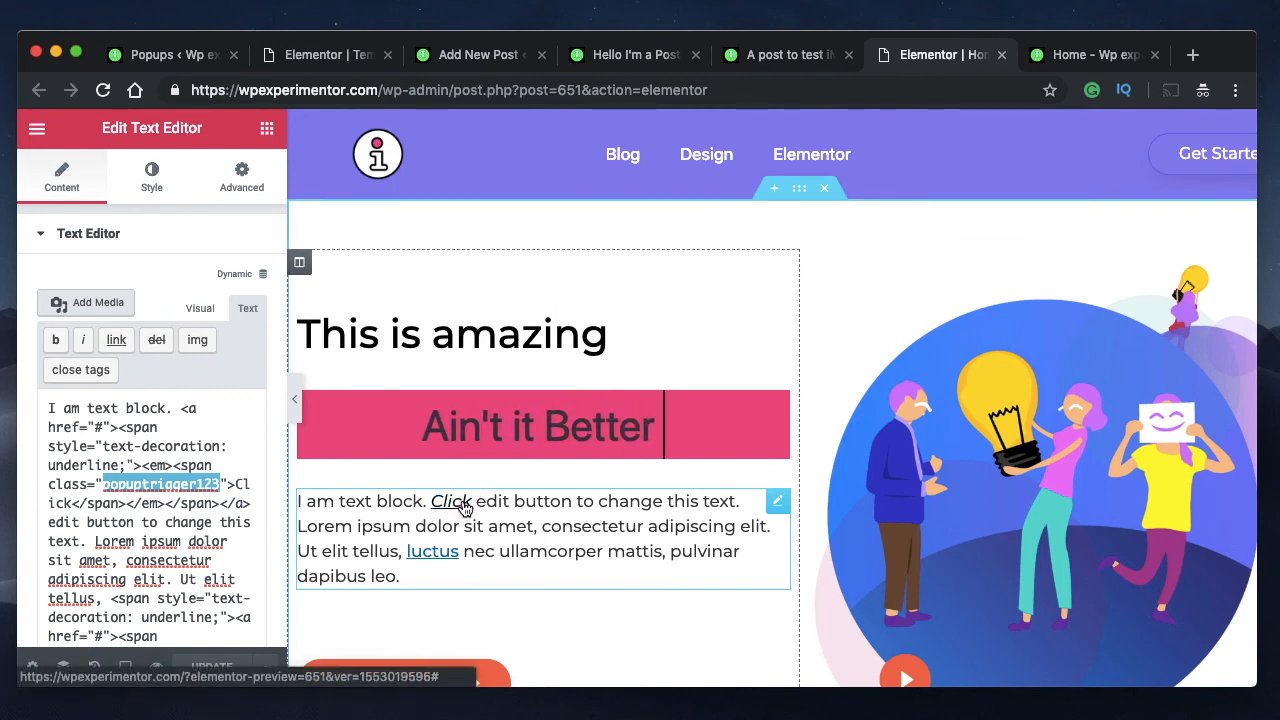
Test the popup repeatedly on the live home page, closing it each time
click(1108, 55)
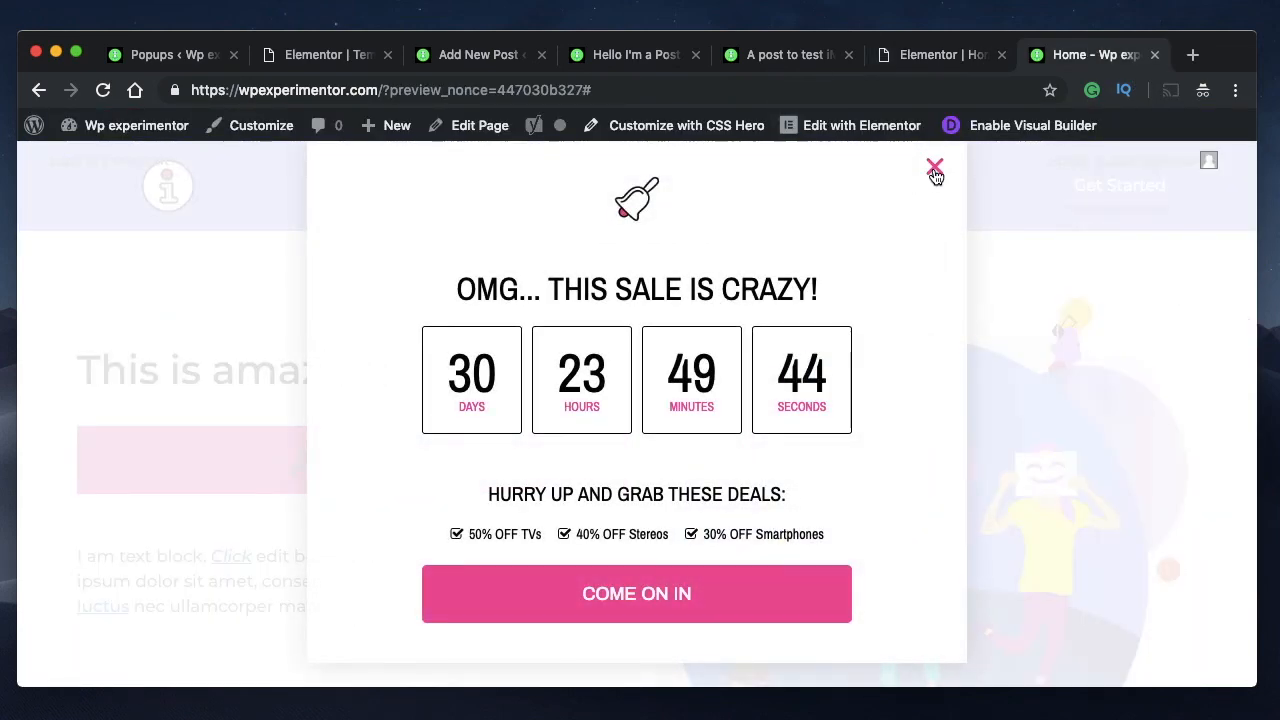
click(933, 167)
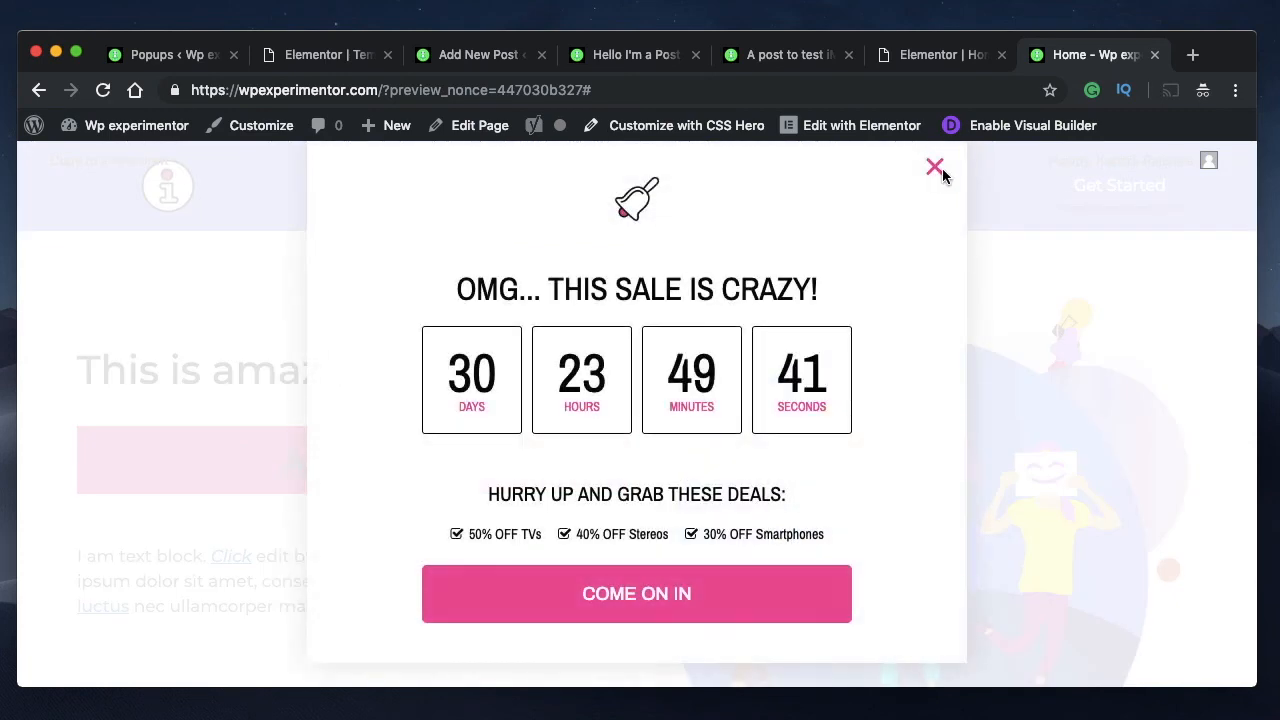
click(935, 167)
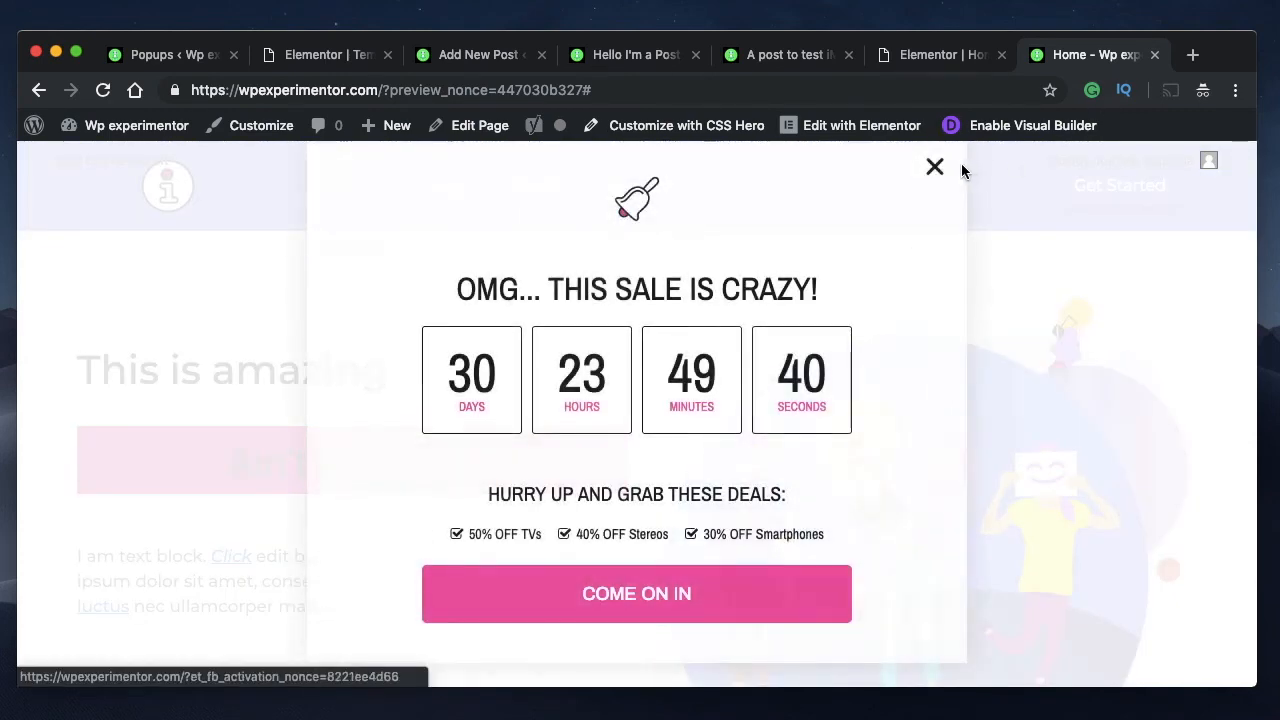
click(931, 167)
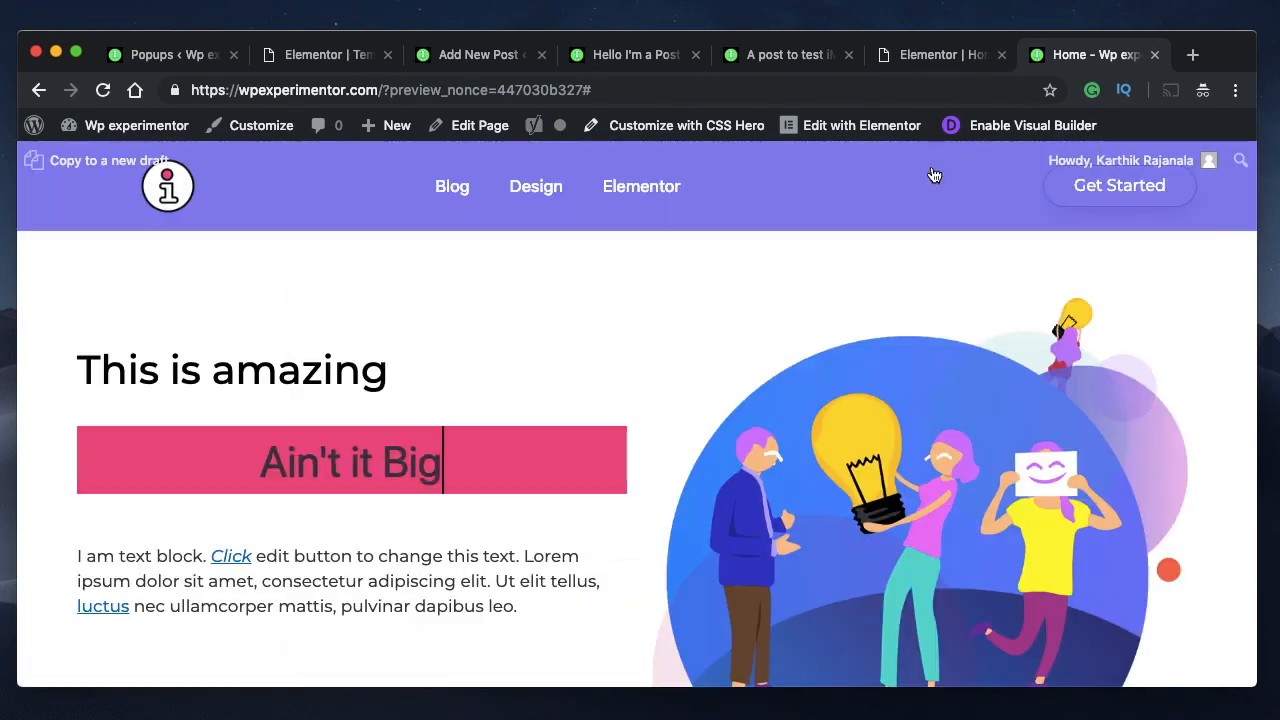
Compare the class in the post's custom HTML with the Open By Selector value in the popup template's settings
click(900, 62)
click(445, 54)
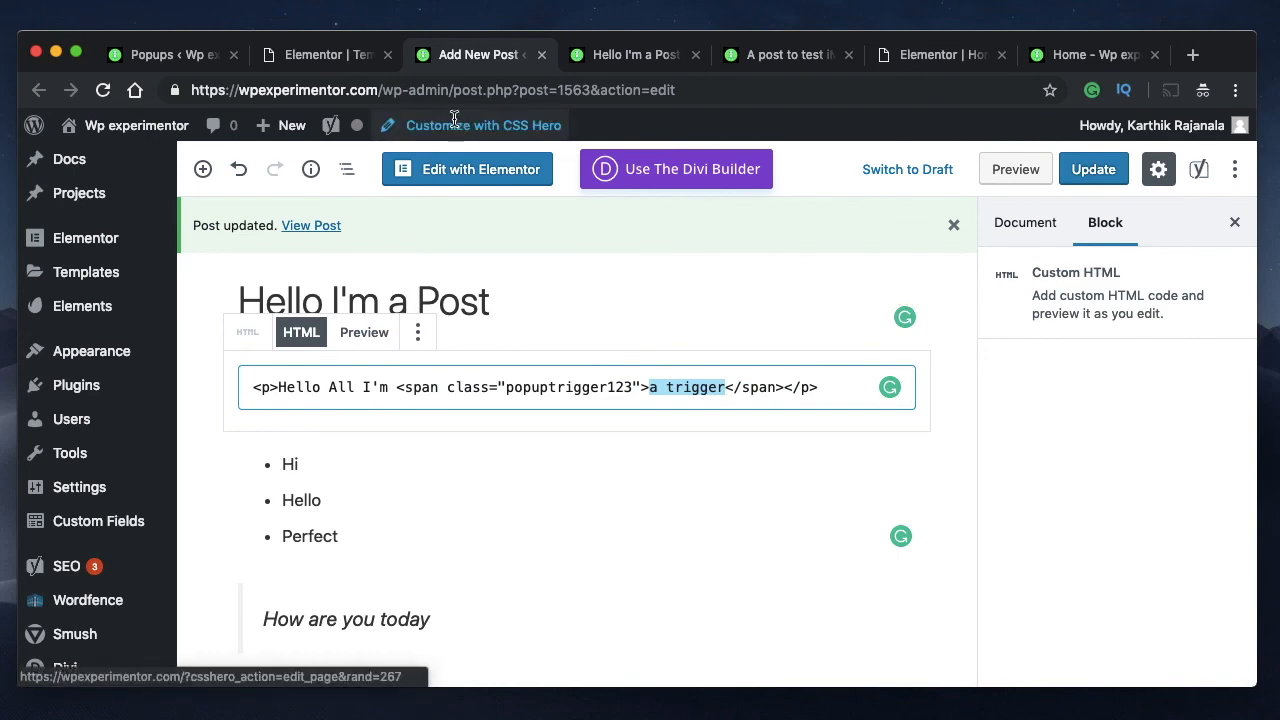
click(305, 55)
click(473, 57)
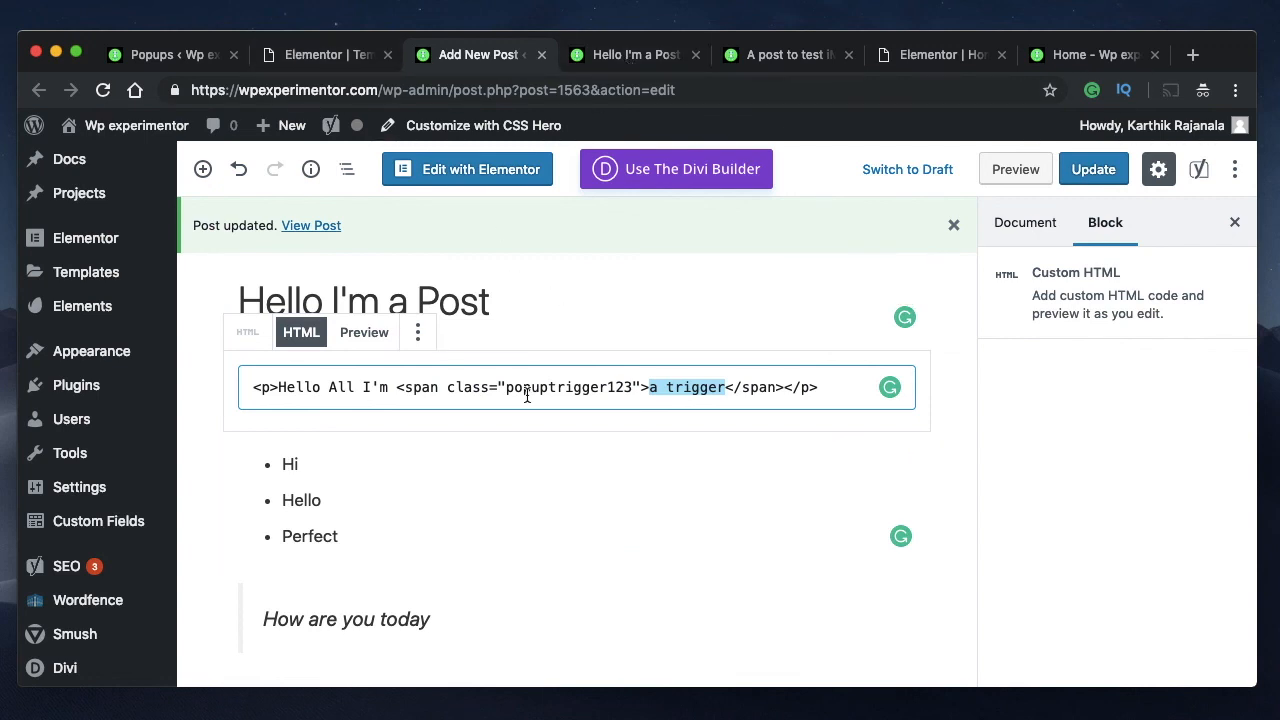
click(333, 60)
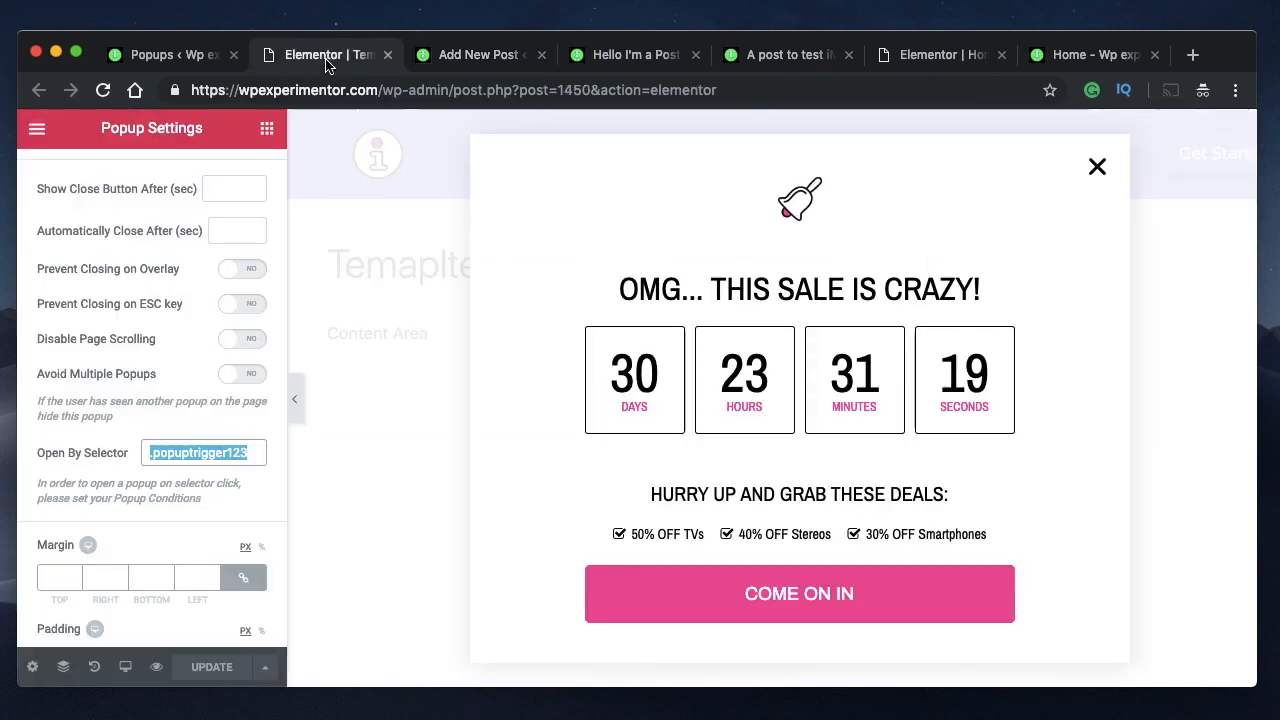